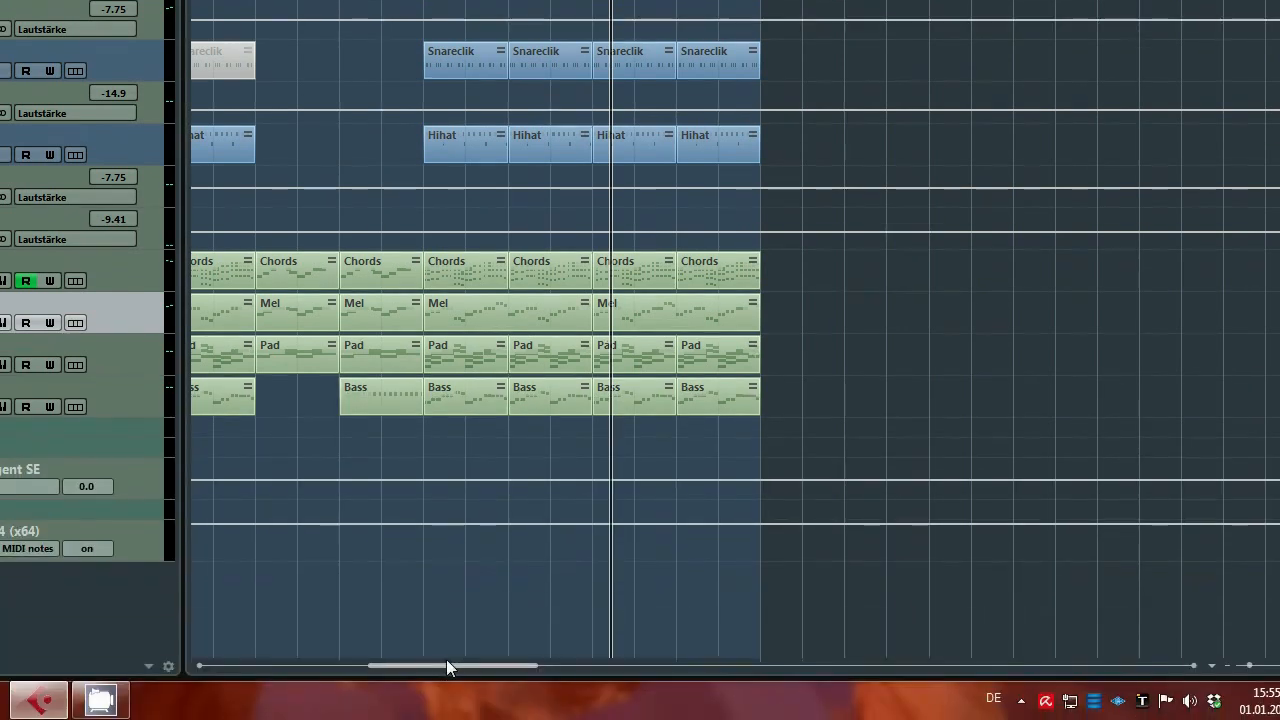
Scroll test-x4 back to its start and place the project cursor at bar 5.
left_click_drag(445, 665, 273, 657)
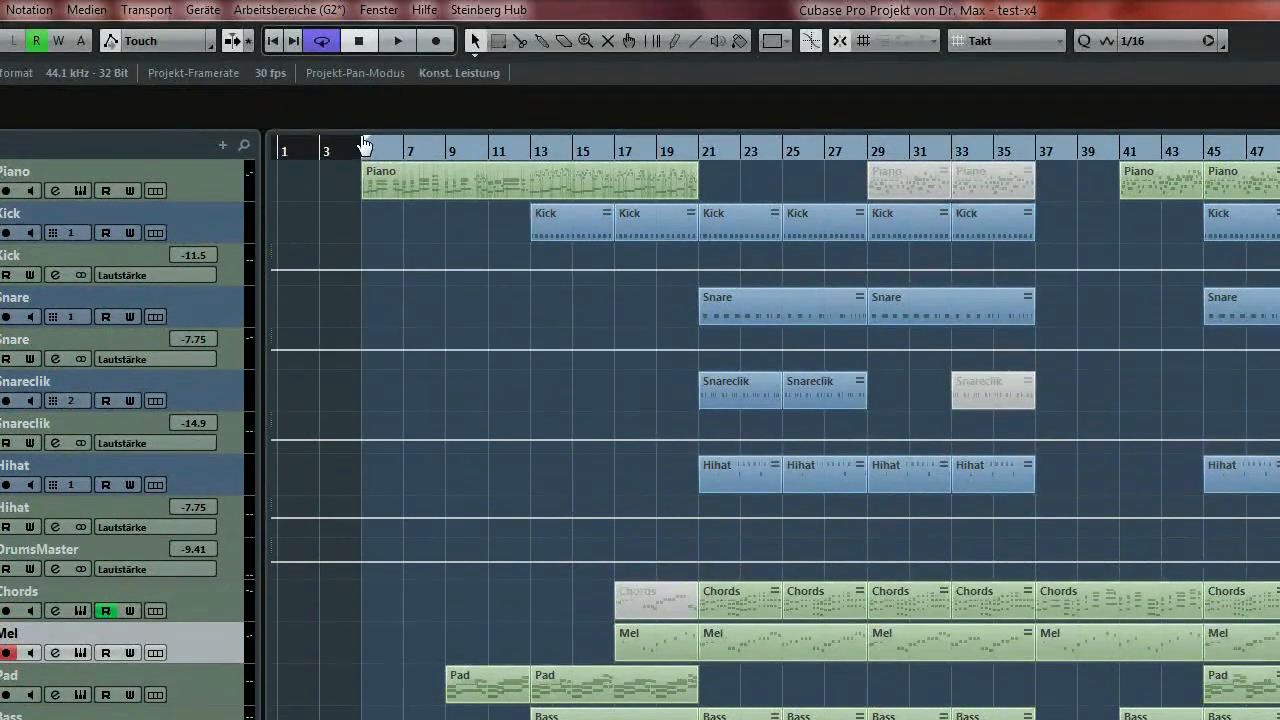
left_click(365, 147)
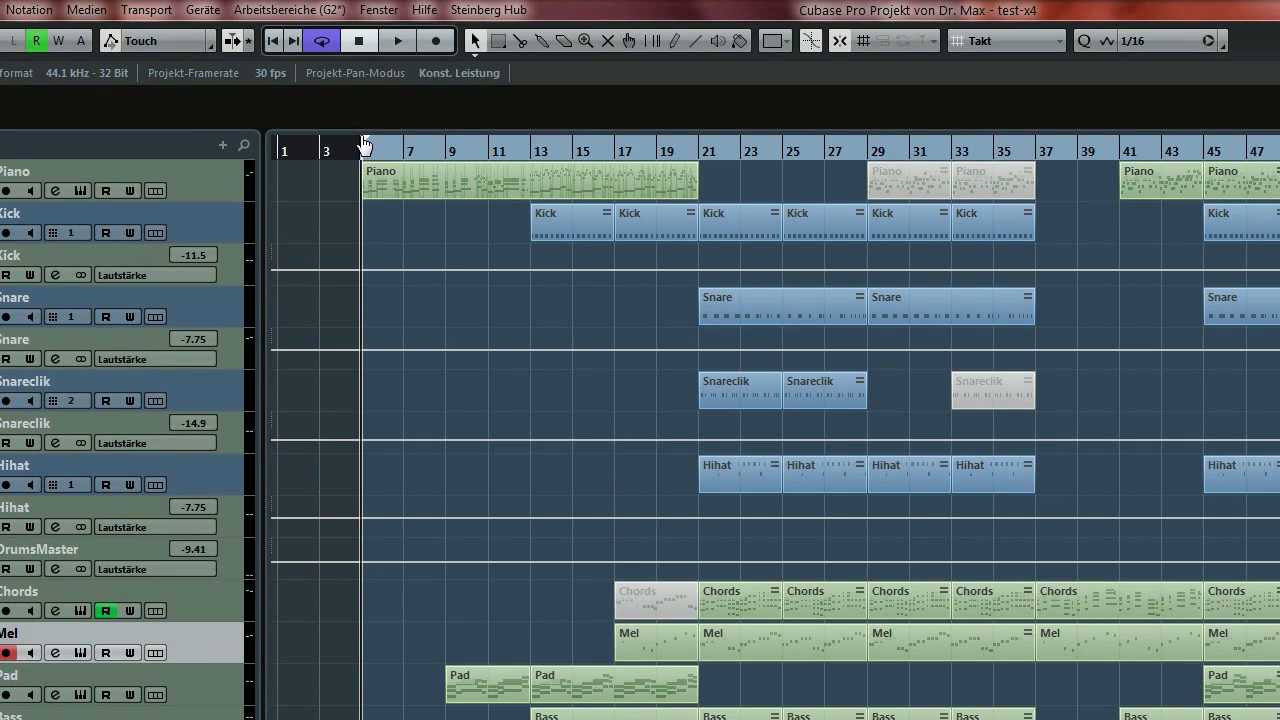
Play test-x4, jumping ahead through bars 29 and 41 to bar 61.
key("space")
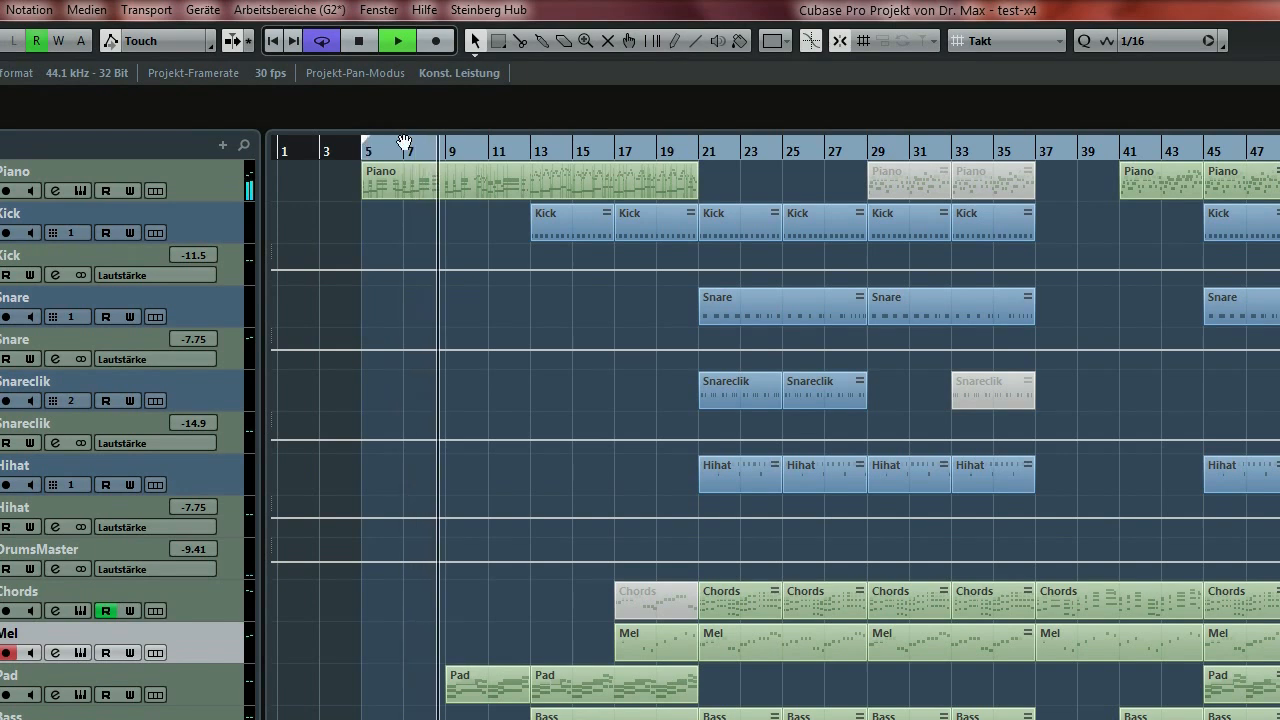
left_click(443, 172)
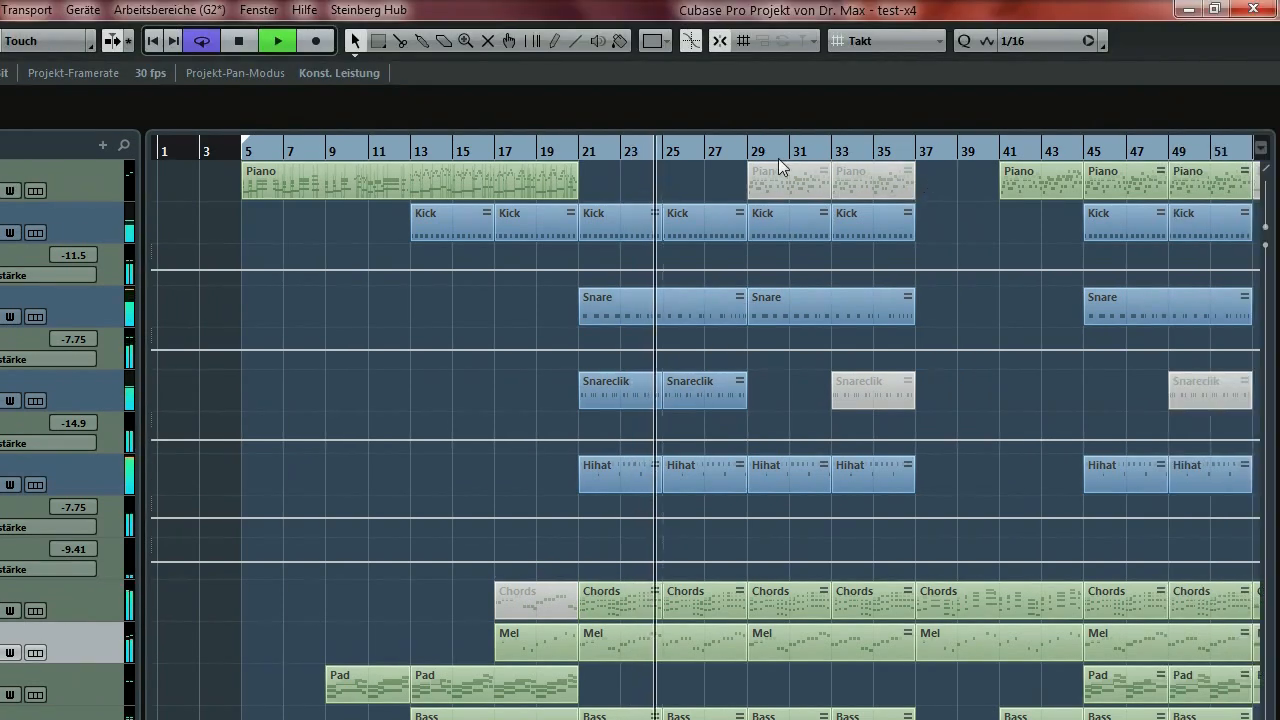
left_click(748, 150)
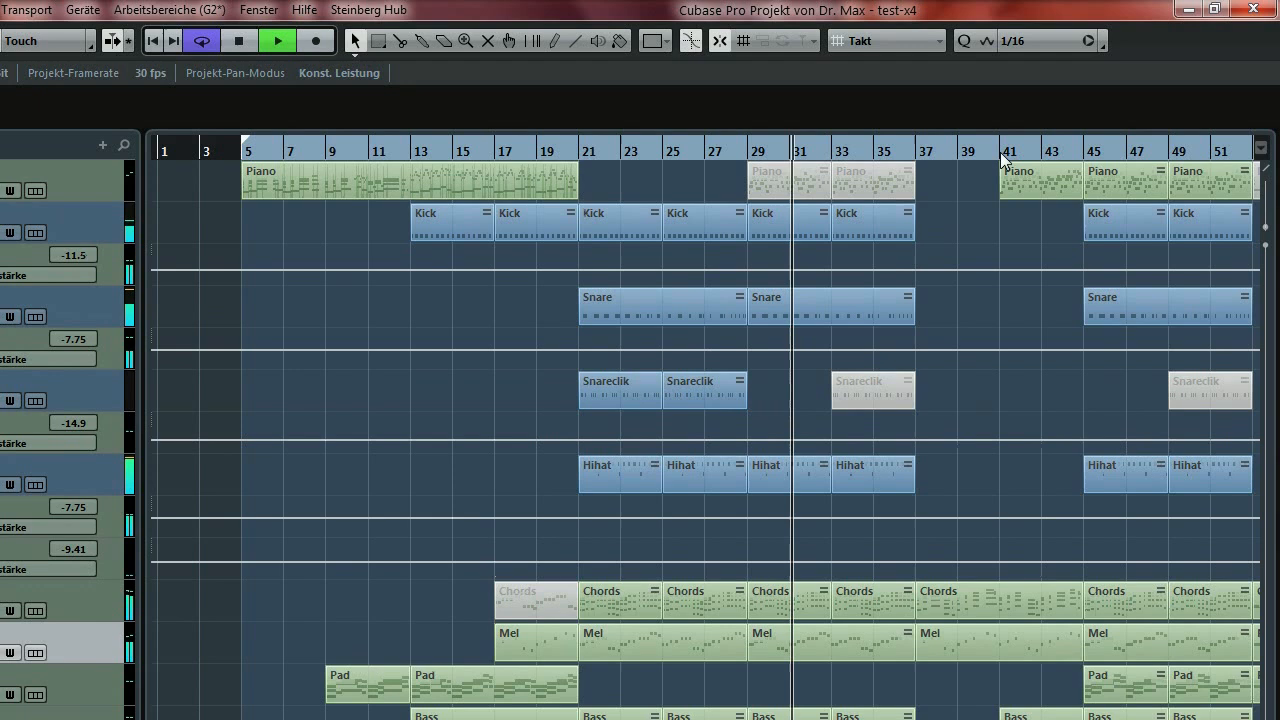
left_click(1003, 71)
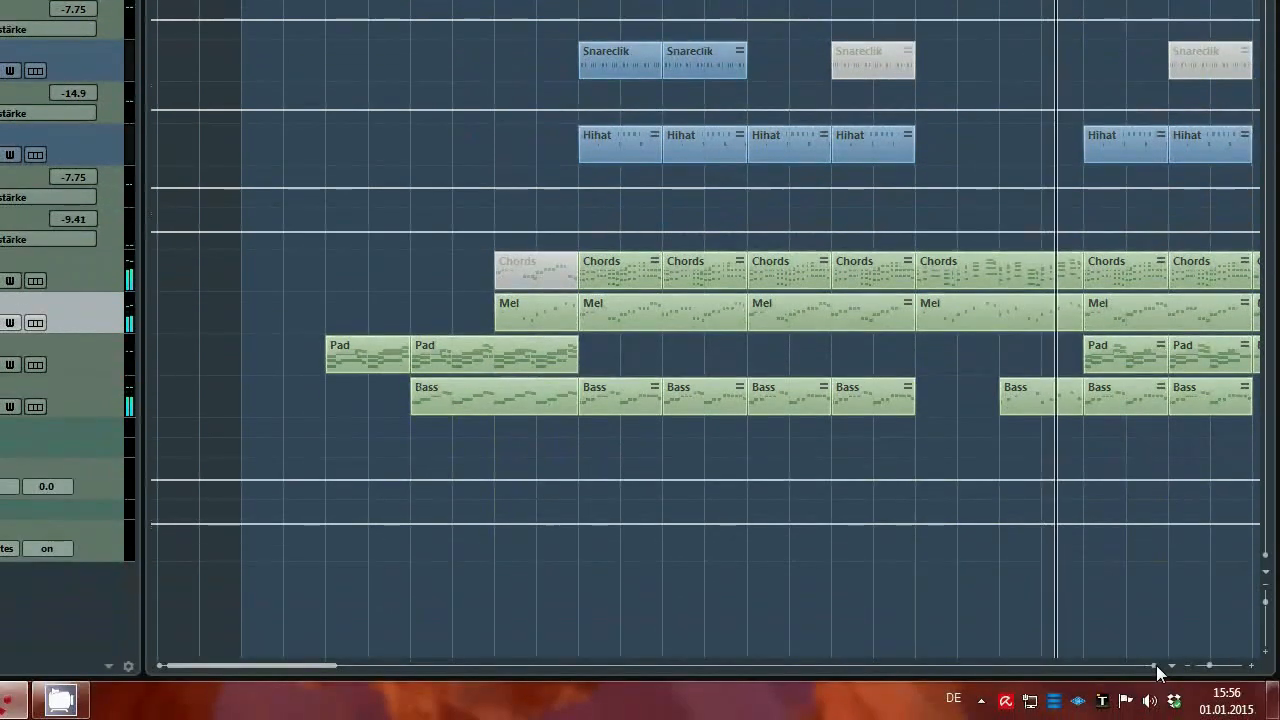
left_click(1155, 666)
left_click(1155, 666)
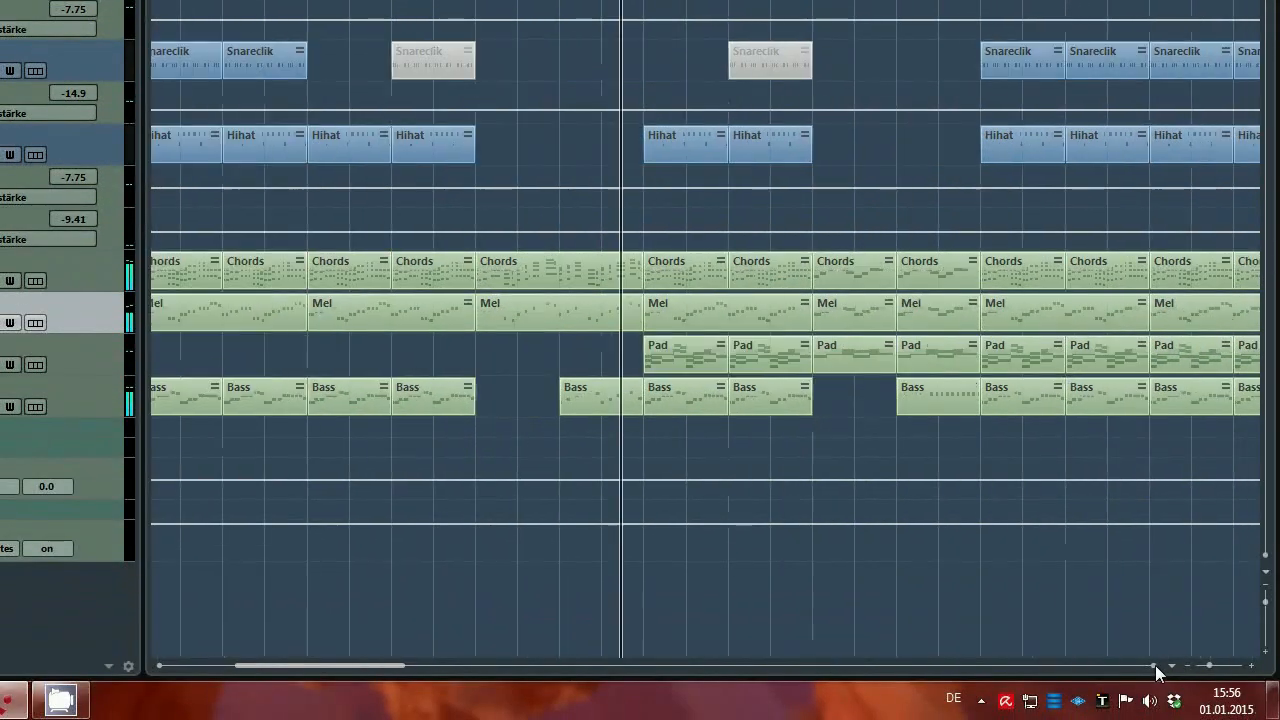
left_click(1155, 666)
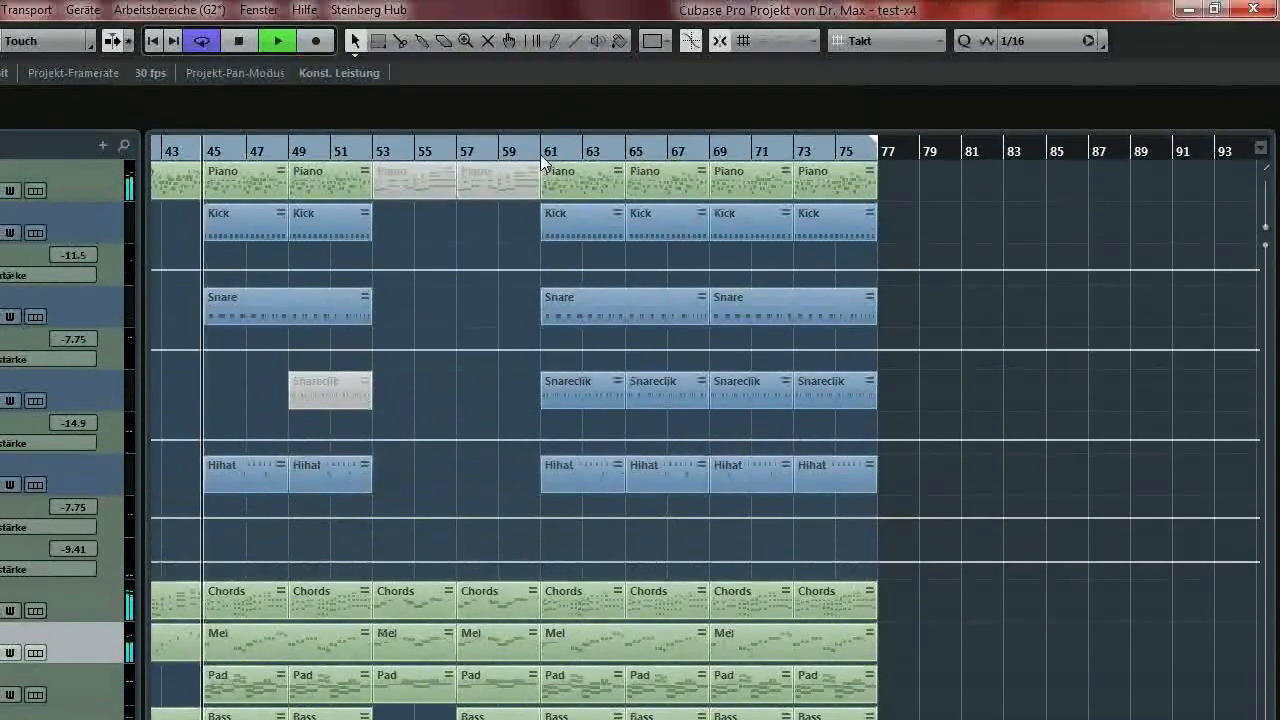
left_click(541, 160)
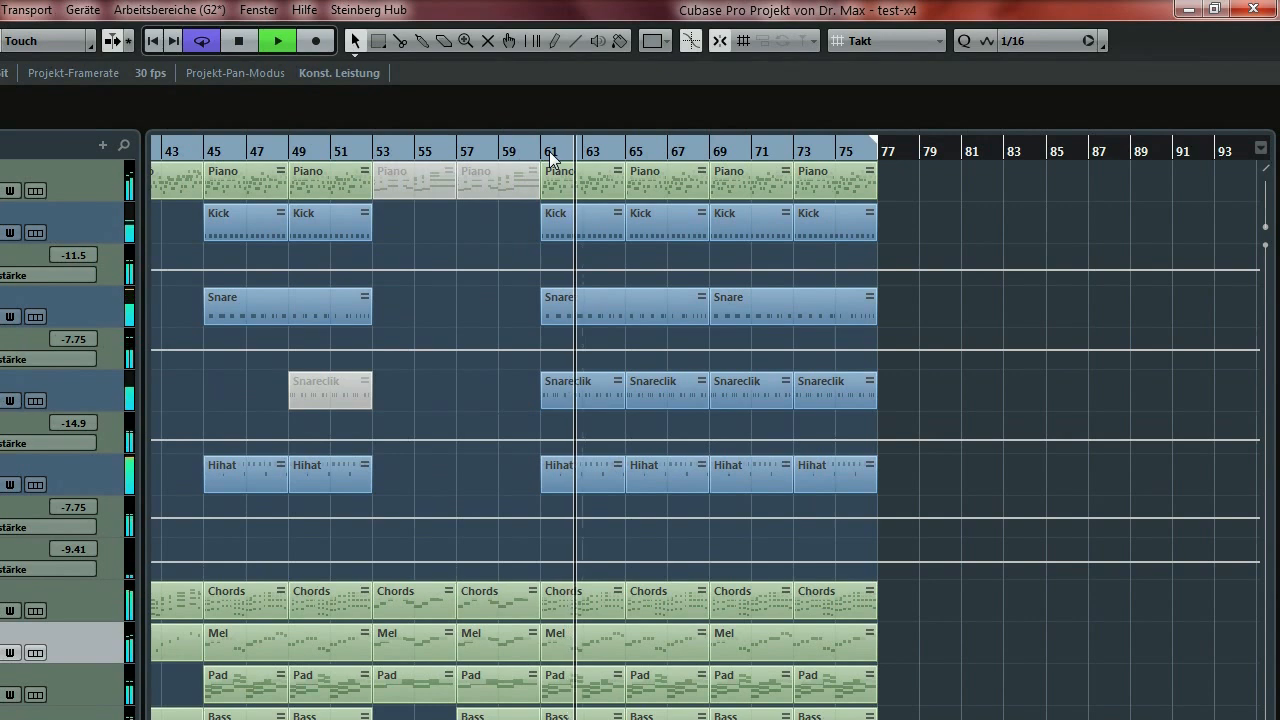
Stop test-x4 playback just past bar 61.
key("space")
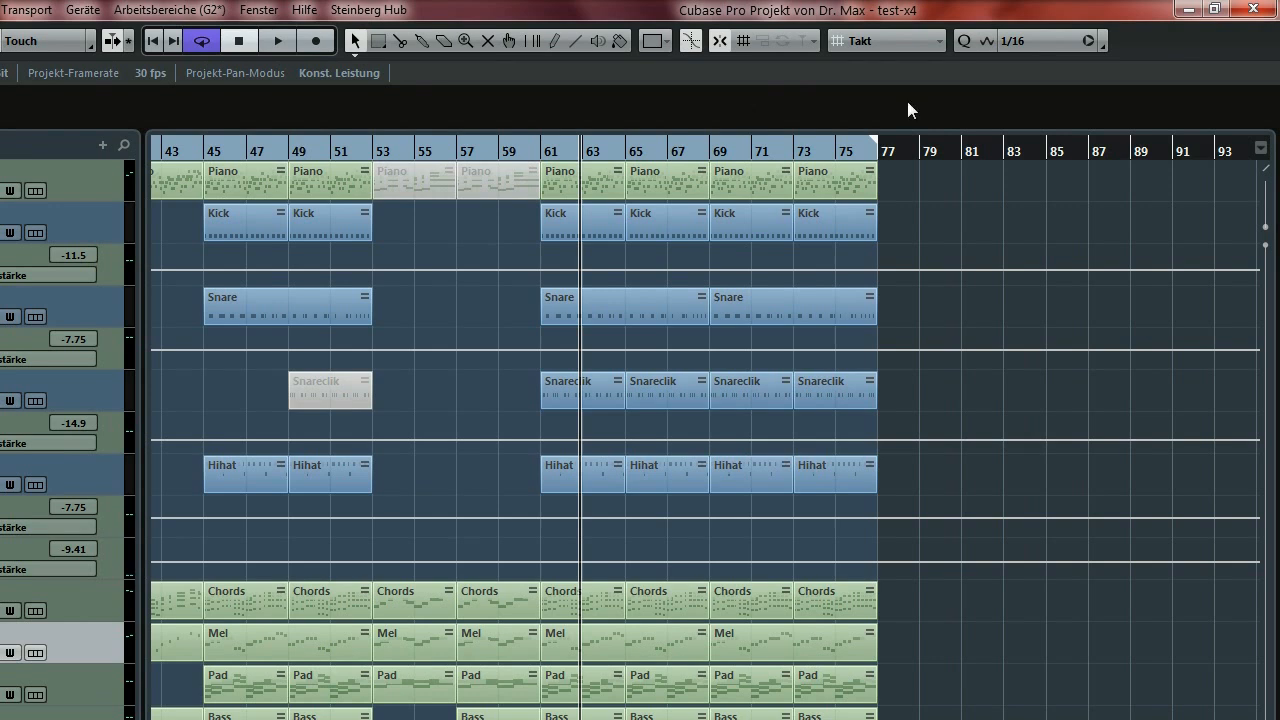
Close test-x4 without saving and open End_of_the_Rainbow_V1.cpr from the End_of_the_Rainbow folder.
left_click(1254, 10)
left_click(461, 543)
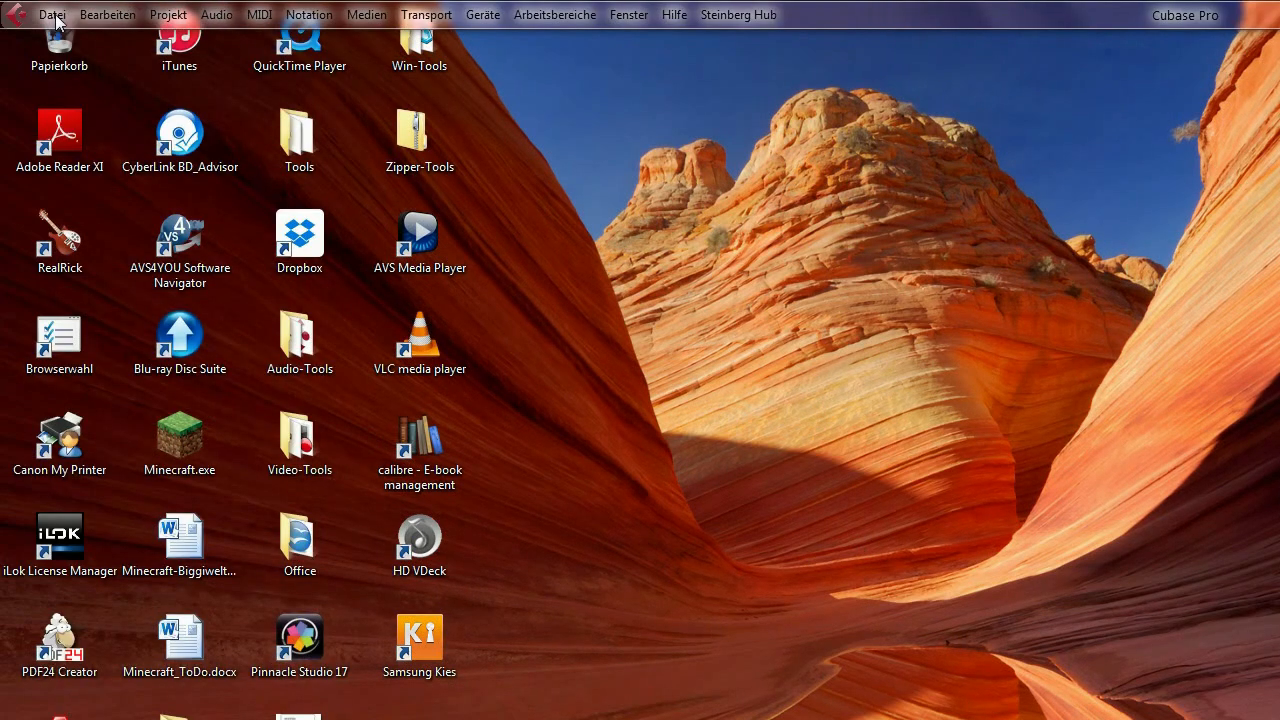
left_click(54, 16)
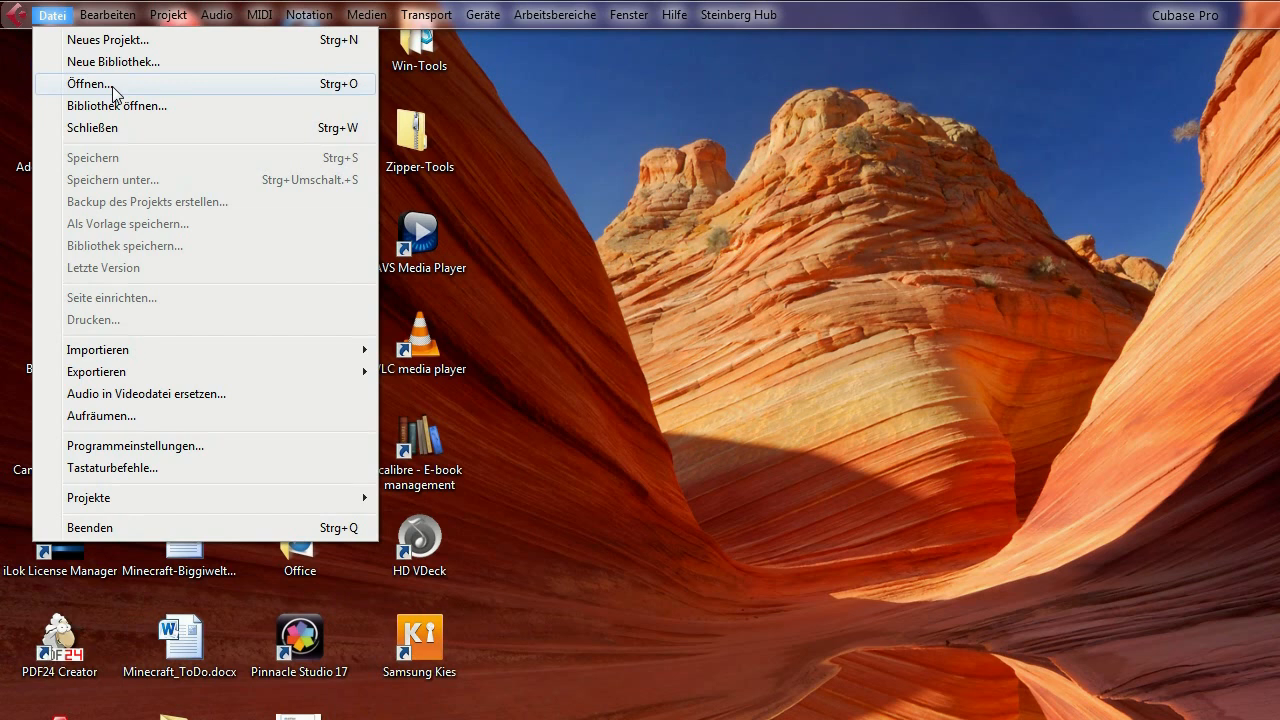
mouse_move(138, 500)
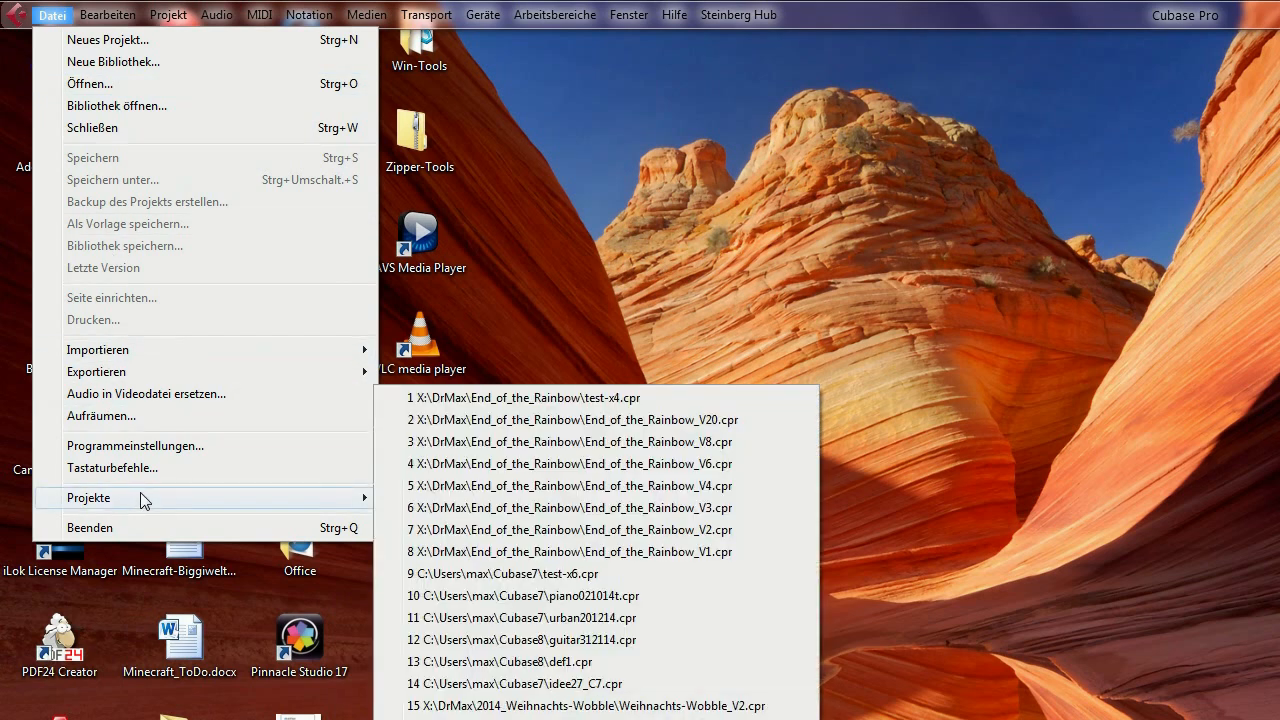
left_click(127, 86)
left_click(440, 320)
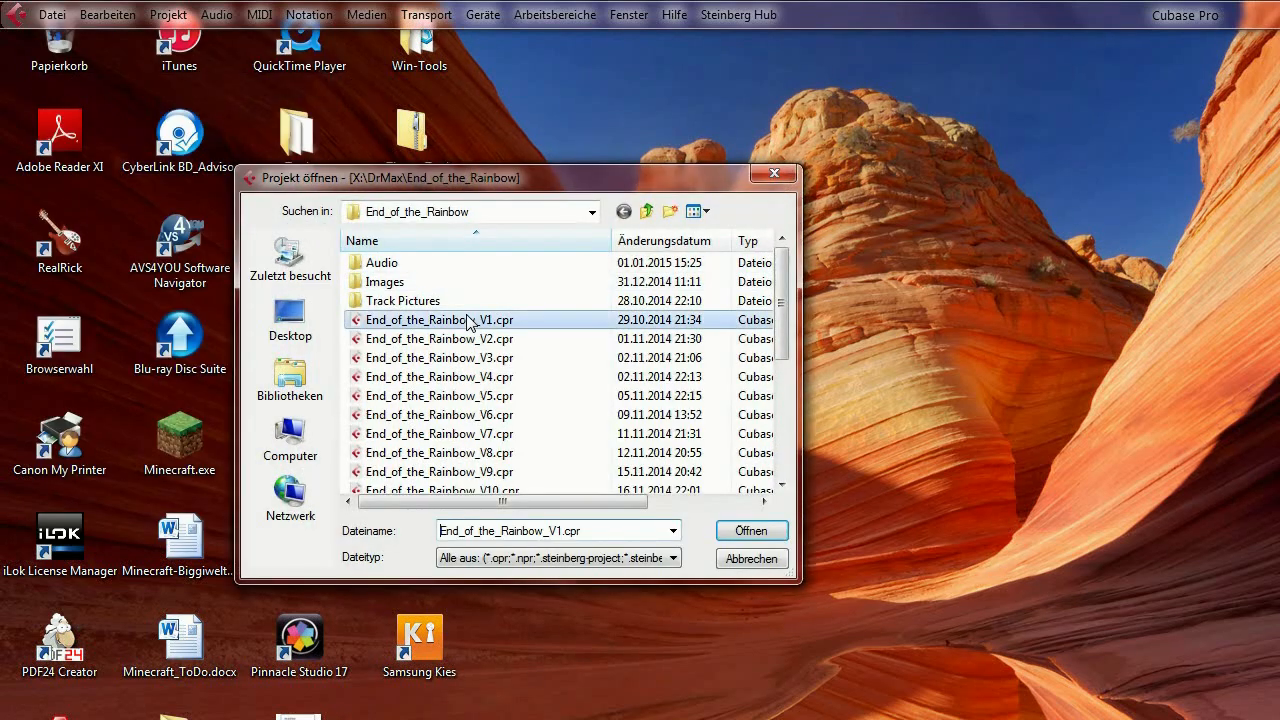
left_click(743, 530)
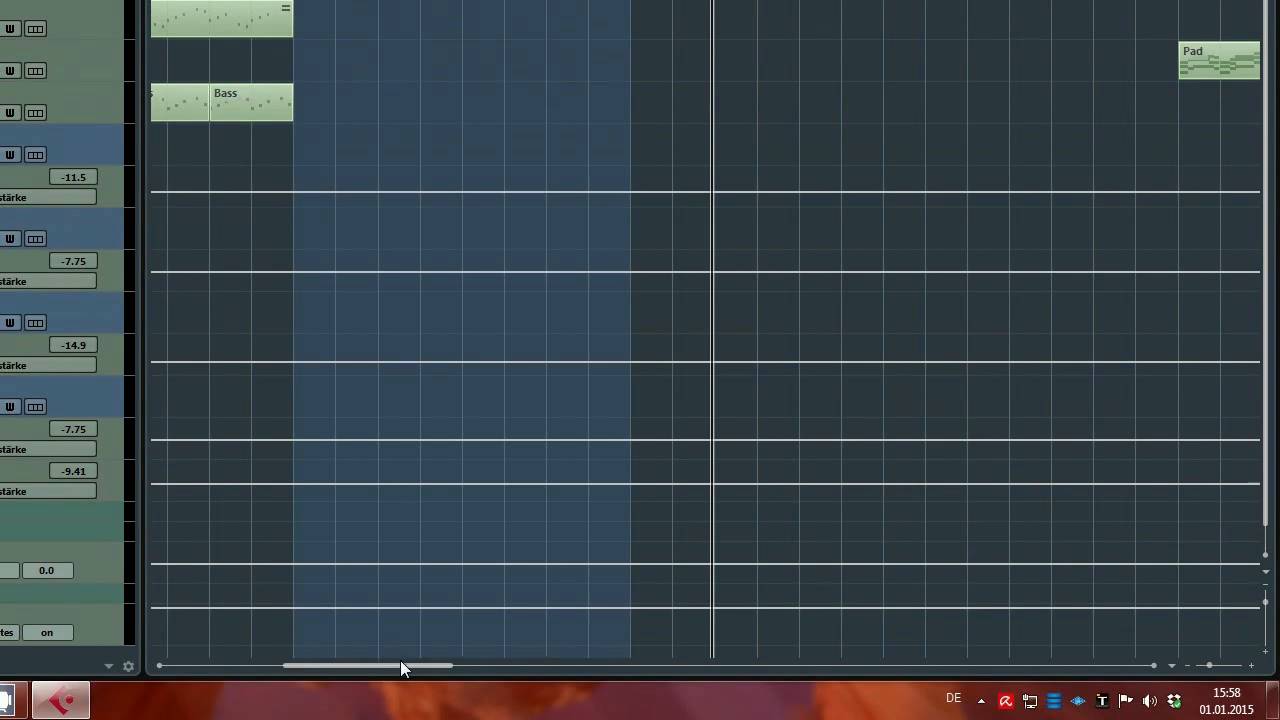
Scroll the V1 arrangement and show the MixConsole with its MBandPass and MMultiBandDel inserts.
left_click_drag(400, 665, 358, 658)
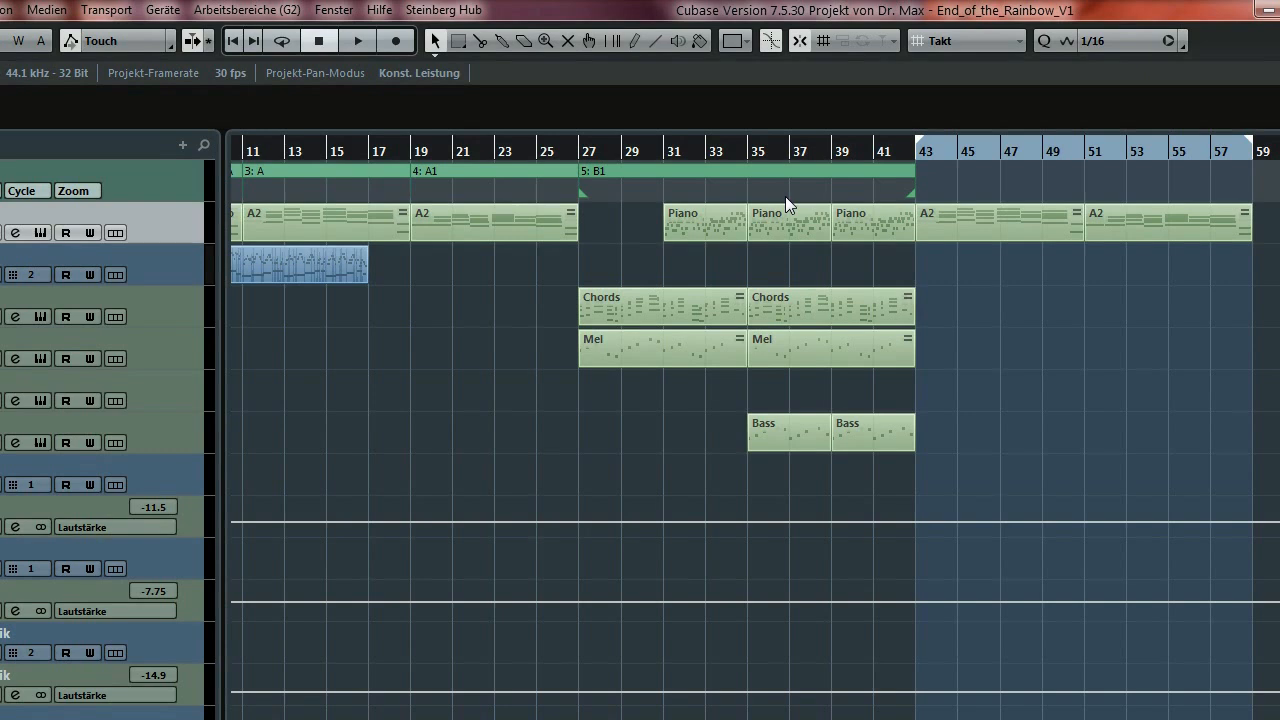
key("F3")
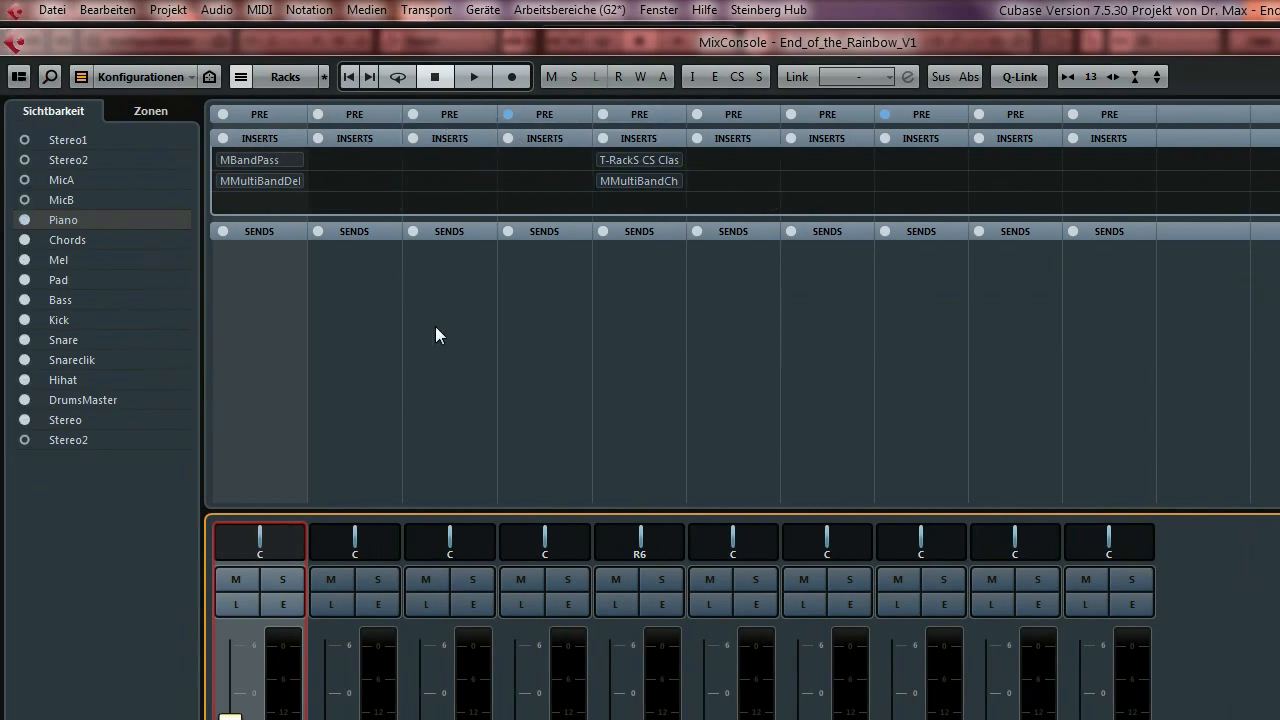
Close the MixConsole to return to the V1 arrangement's A, A1 and B1 sections.
key("F3")
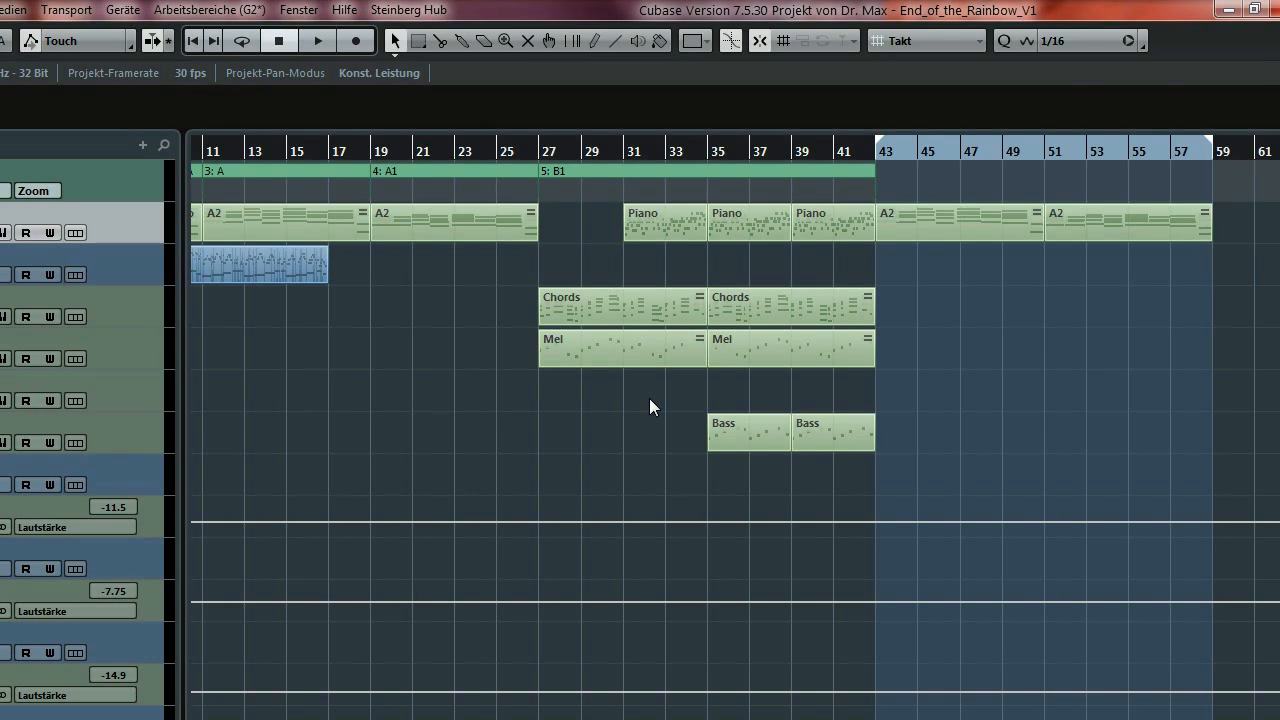
Reopen the V1 MixConsole to inspect each channel's insert slots.
key("F3")
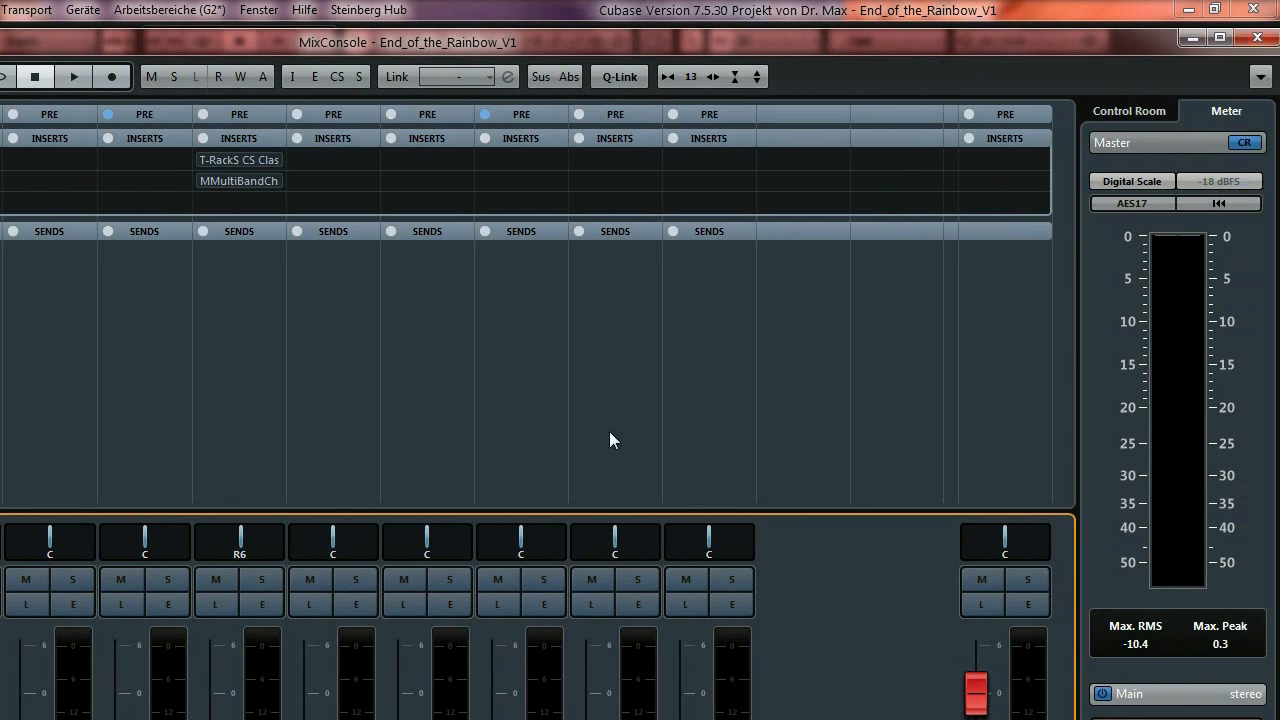
Close the MixConsole, zoom out, set the locators to B1 and scroll back to bar 1.
key("F3")
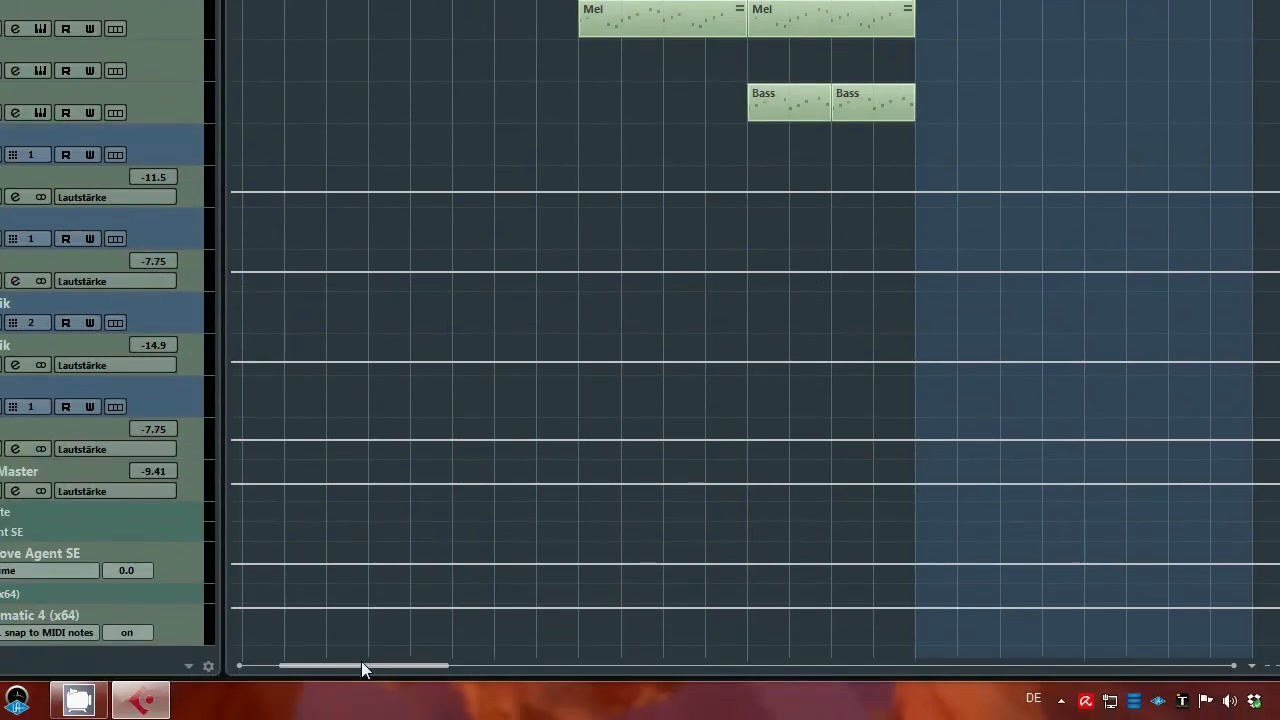
left_click_drag(361, 661, 335, 663)
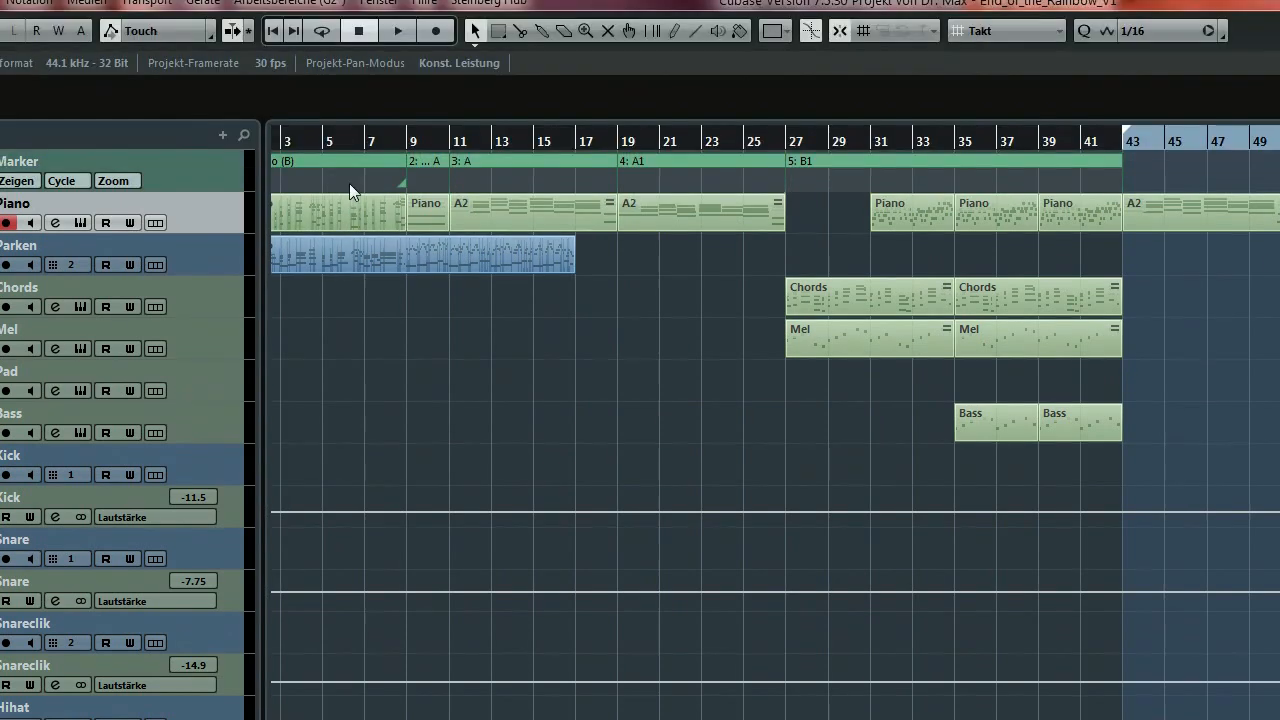
key("g")
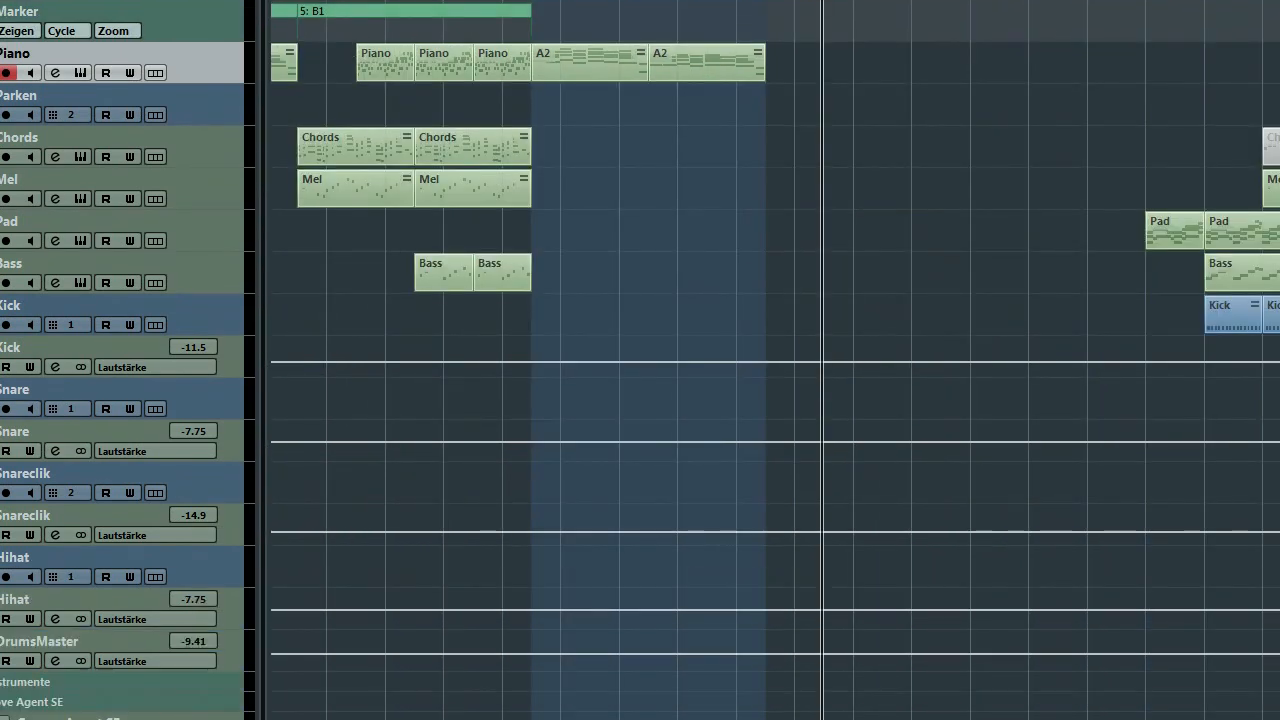
left_click_drag(403, 666, 317, 675)
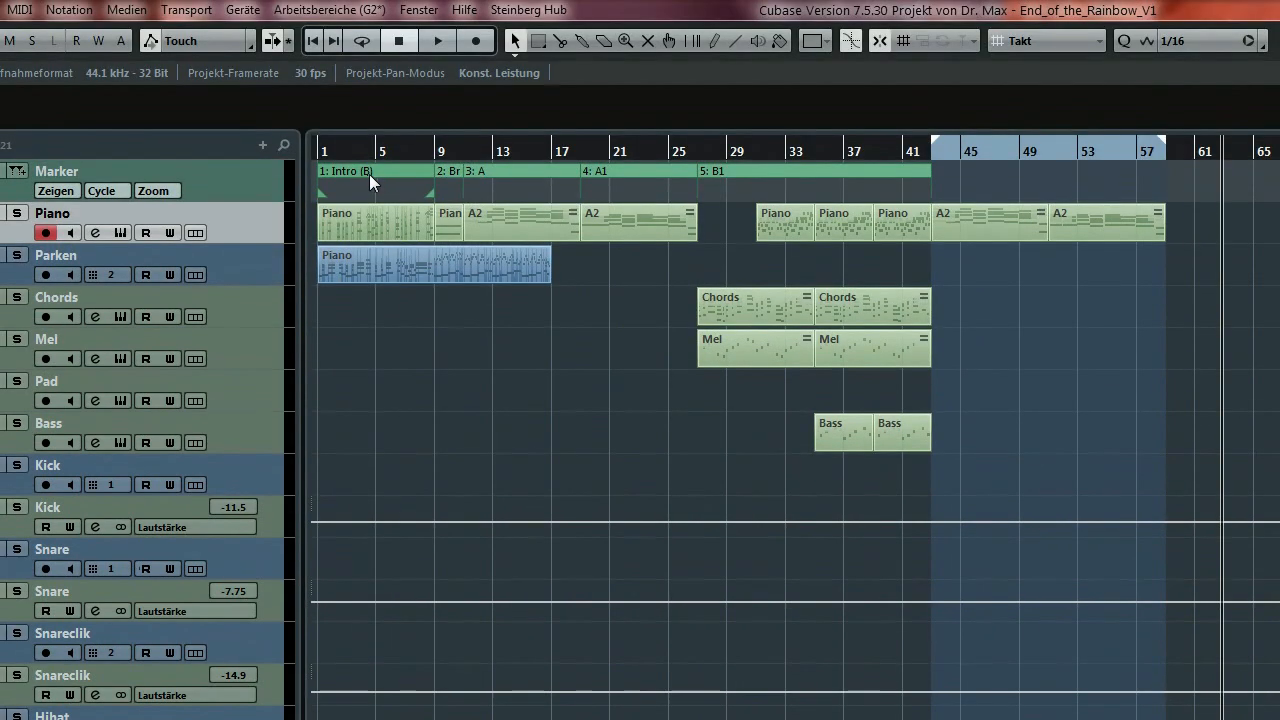
left_click(711, 174)
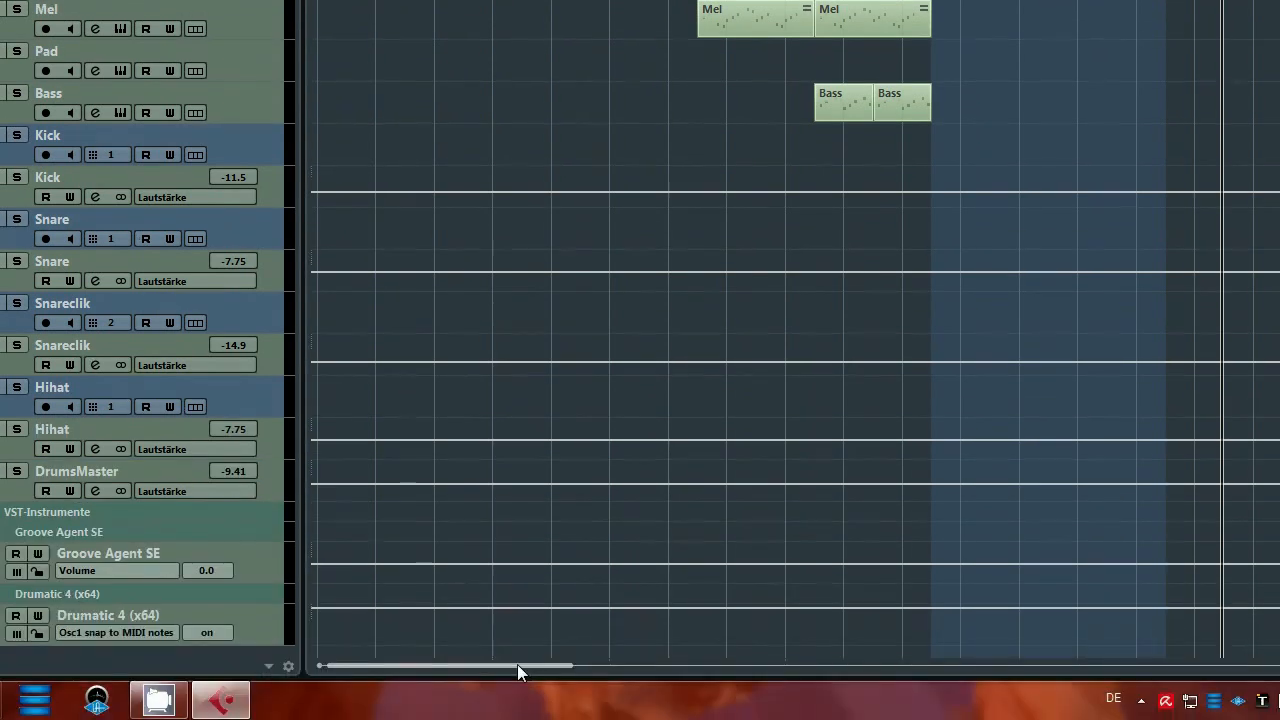
left_click_drag(517, 664, 820, 642)
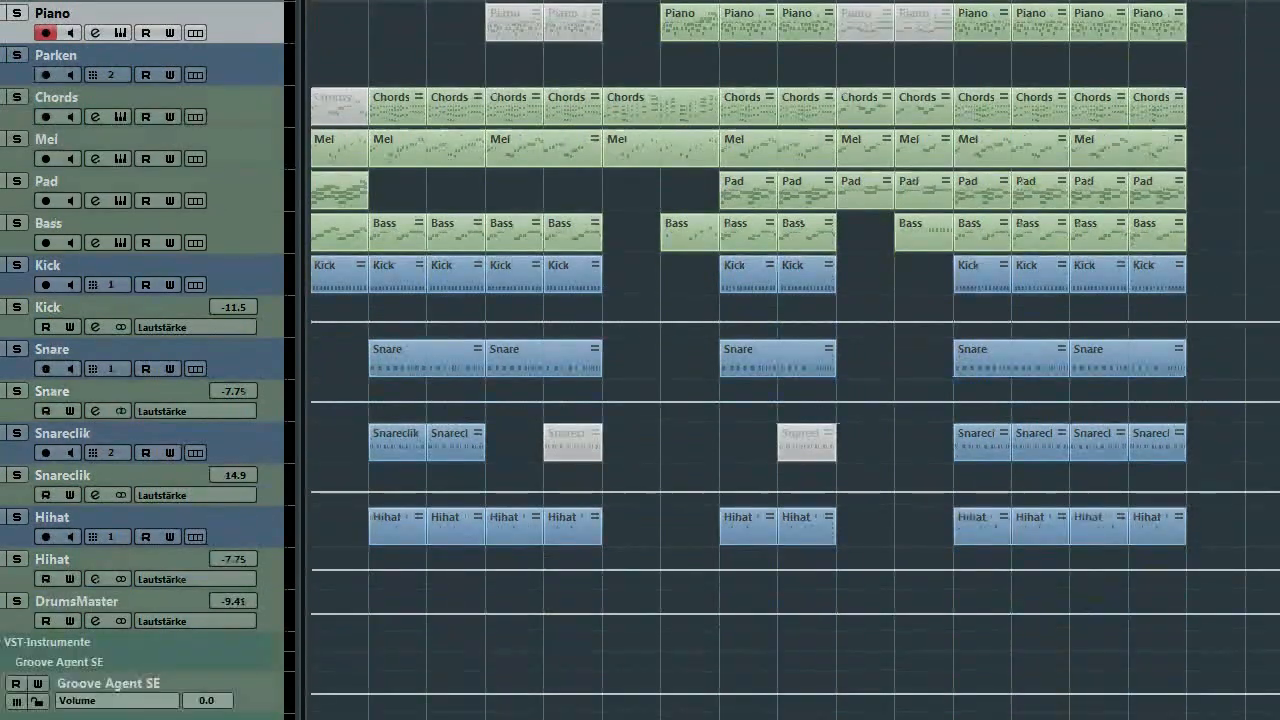
left_click_drag(675, 665, 362, 665)
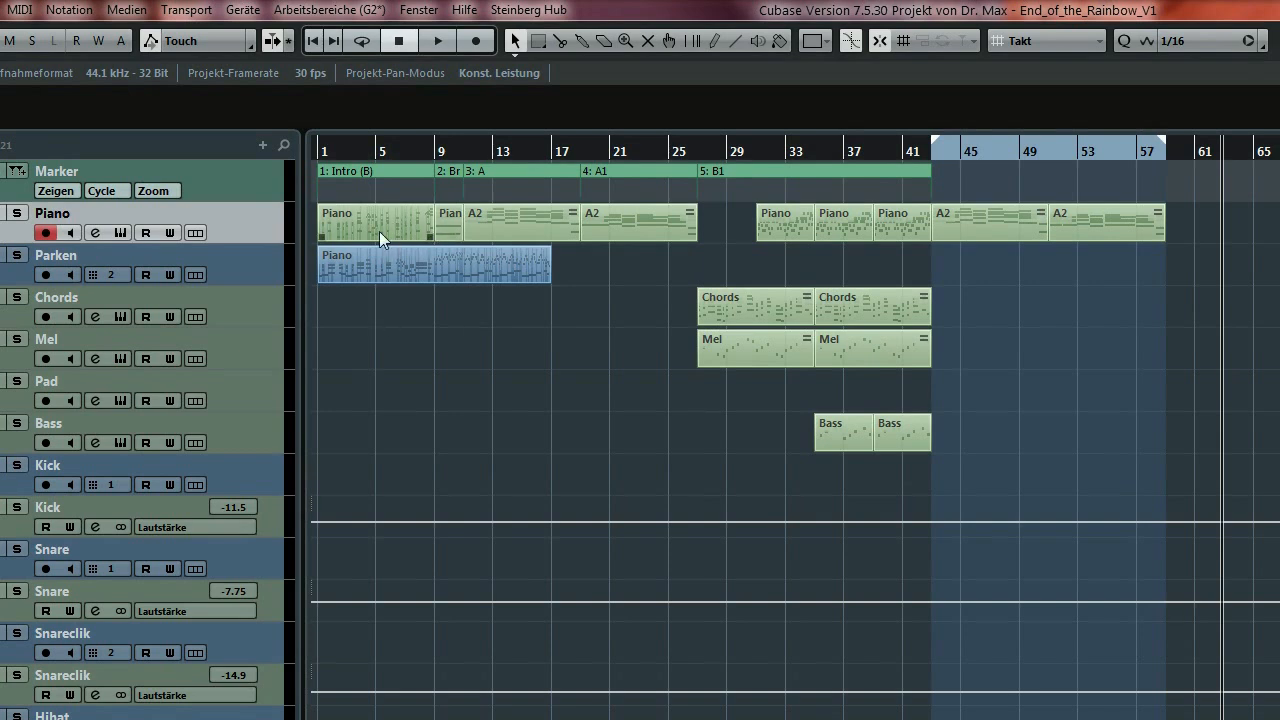
Set the locators to the A section, bars 11–19, and play from bar 11.
left_click(507, 173)
left_click(630, 170)
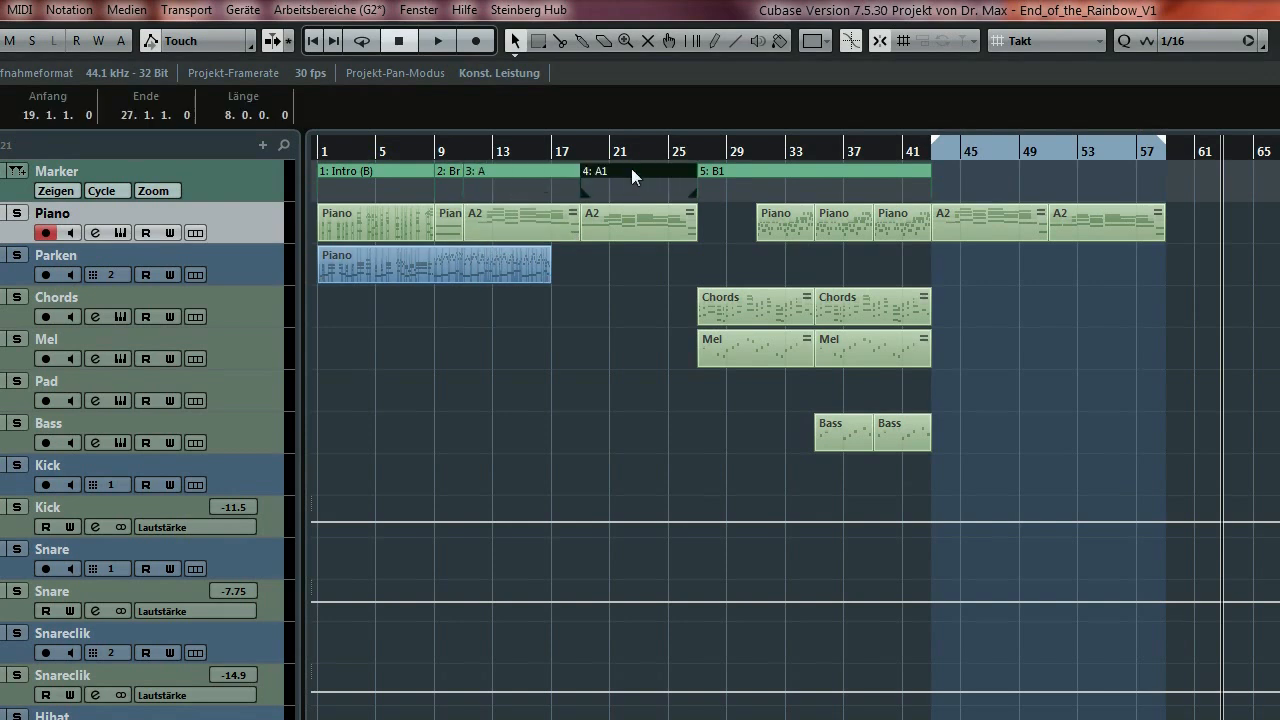
left_click(529, 166)
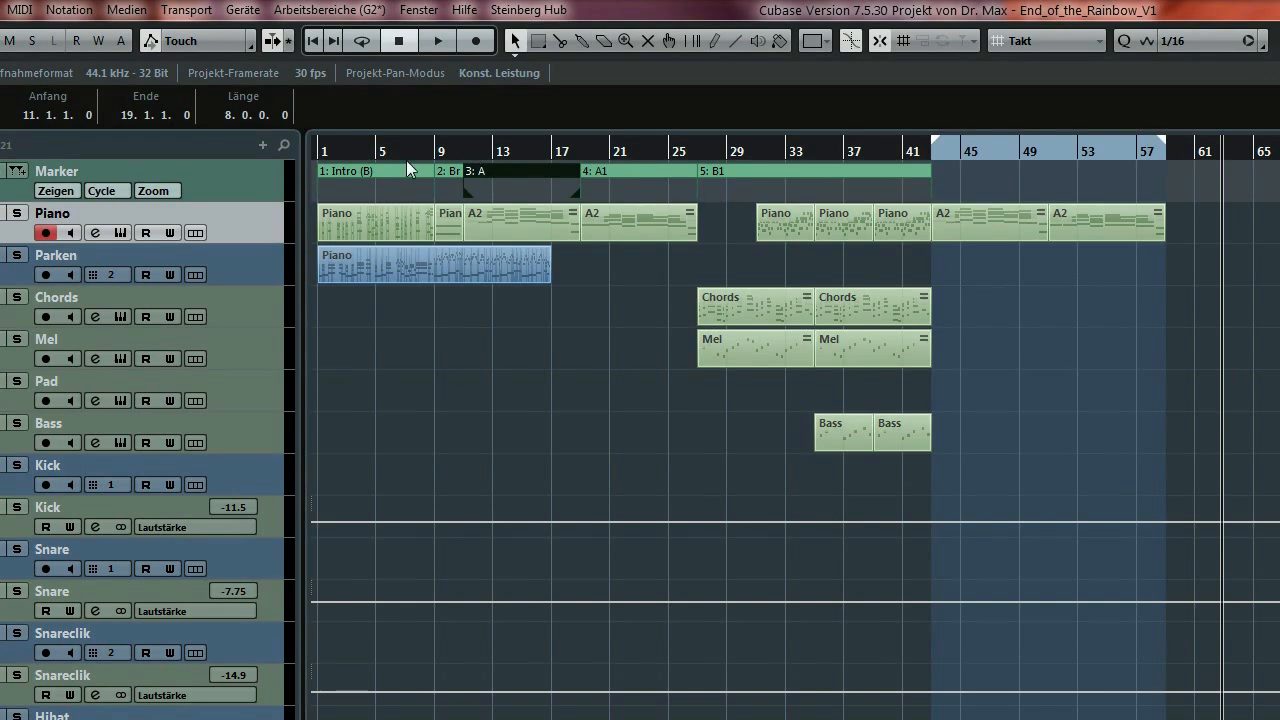
left_click(464, 155)
key("space")
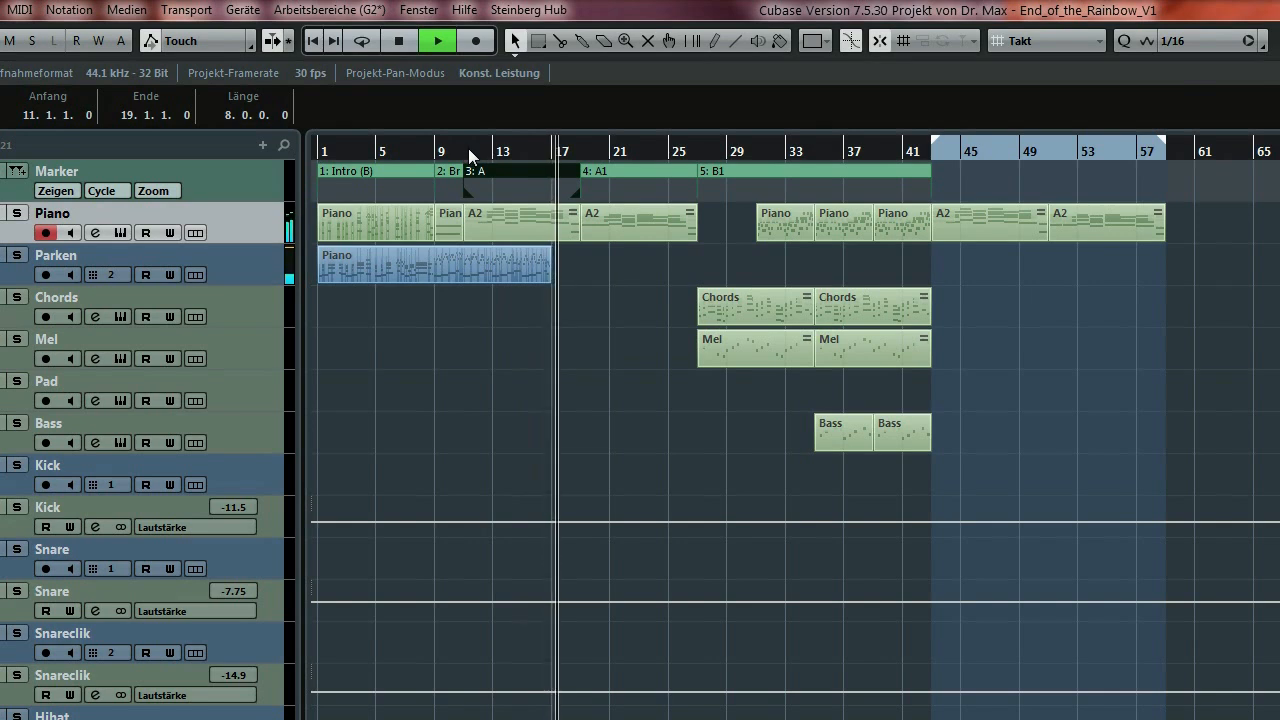
Zoom in horizontally, stop playback and select the first A2 part at bar 11.
key("h")
key("h")
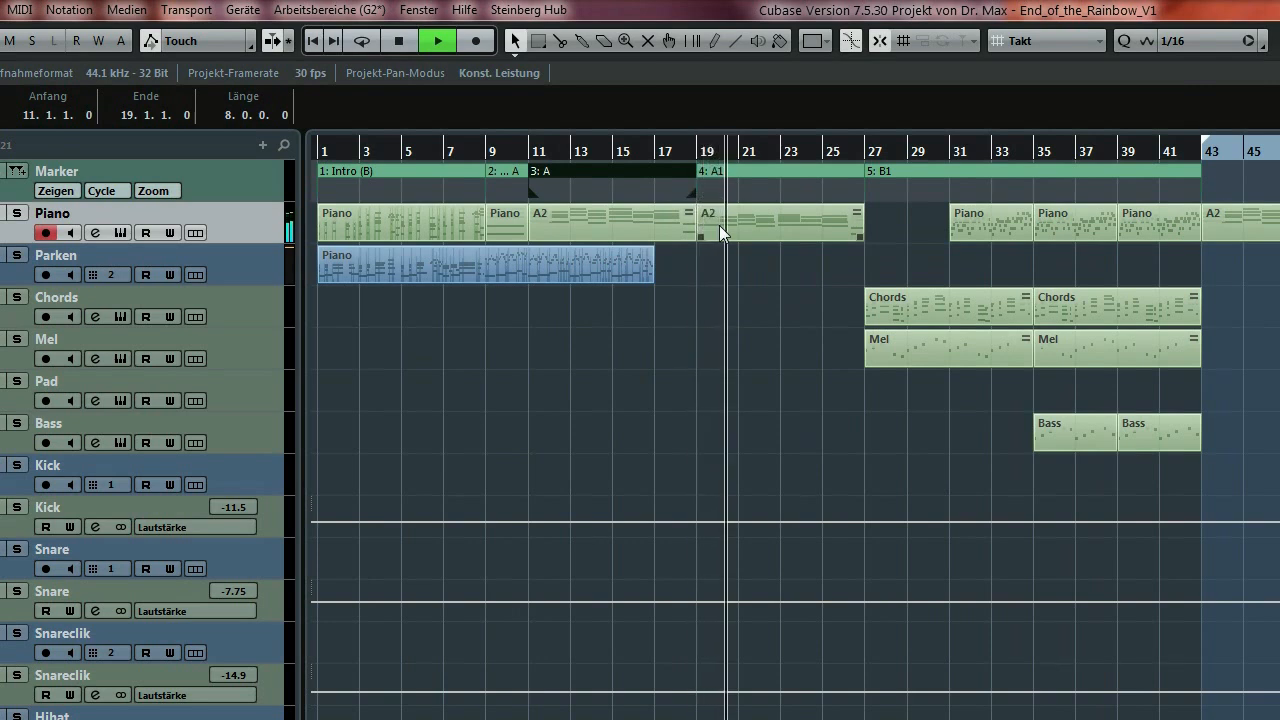
key("space")
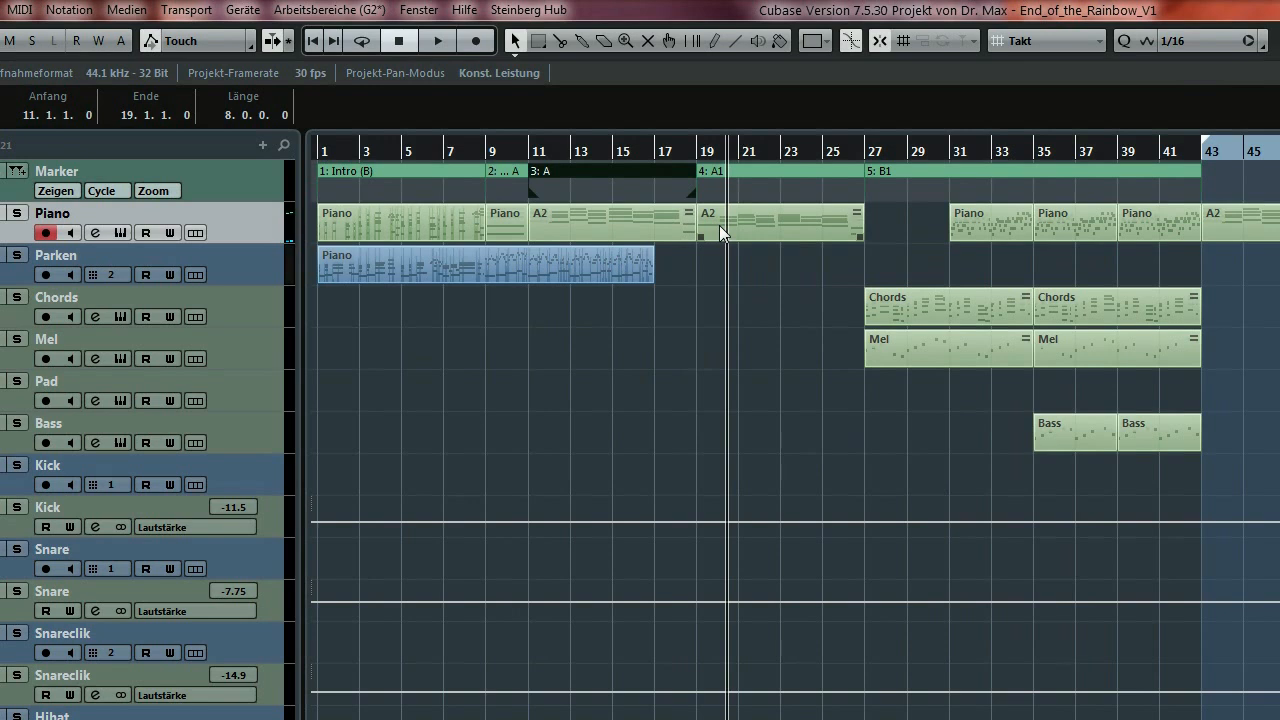
left_click(610, 221)
Play V1 from bar 1 to audition the intro, then stop.
left_click(368, 226)
left_click(320, 151)
key("space")
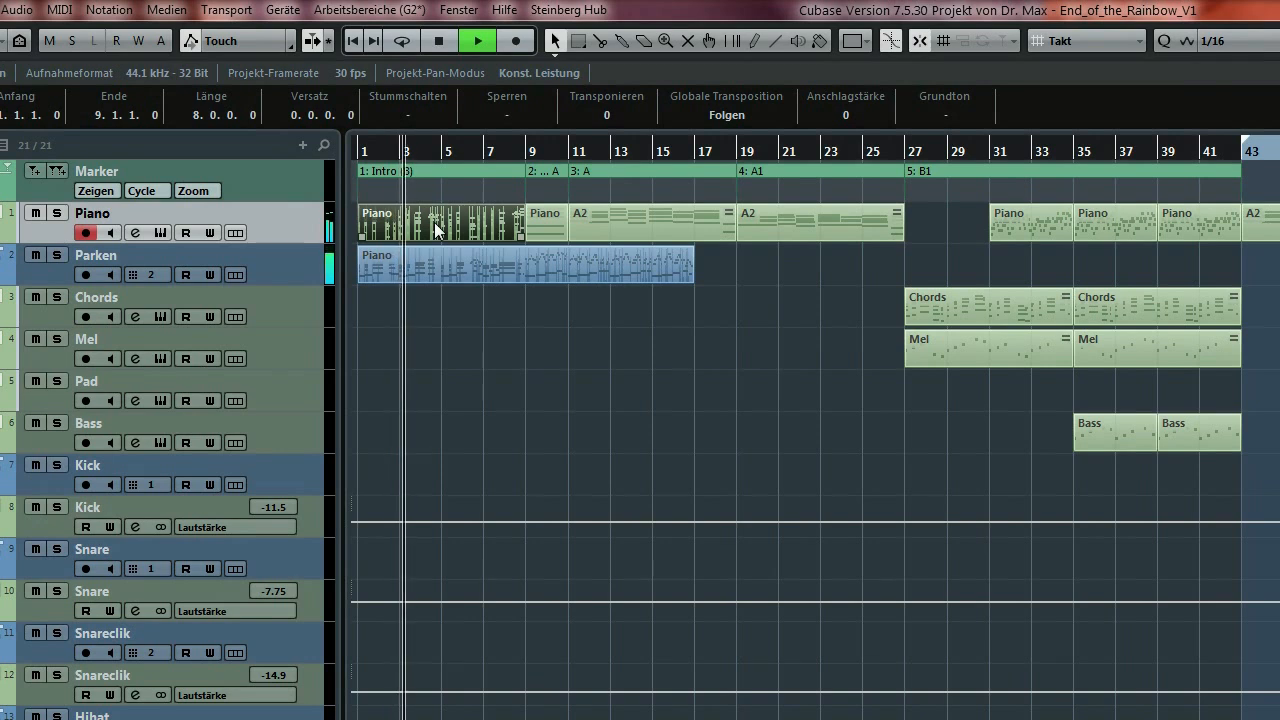
key("space")
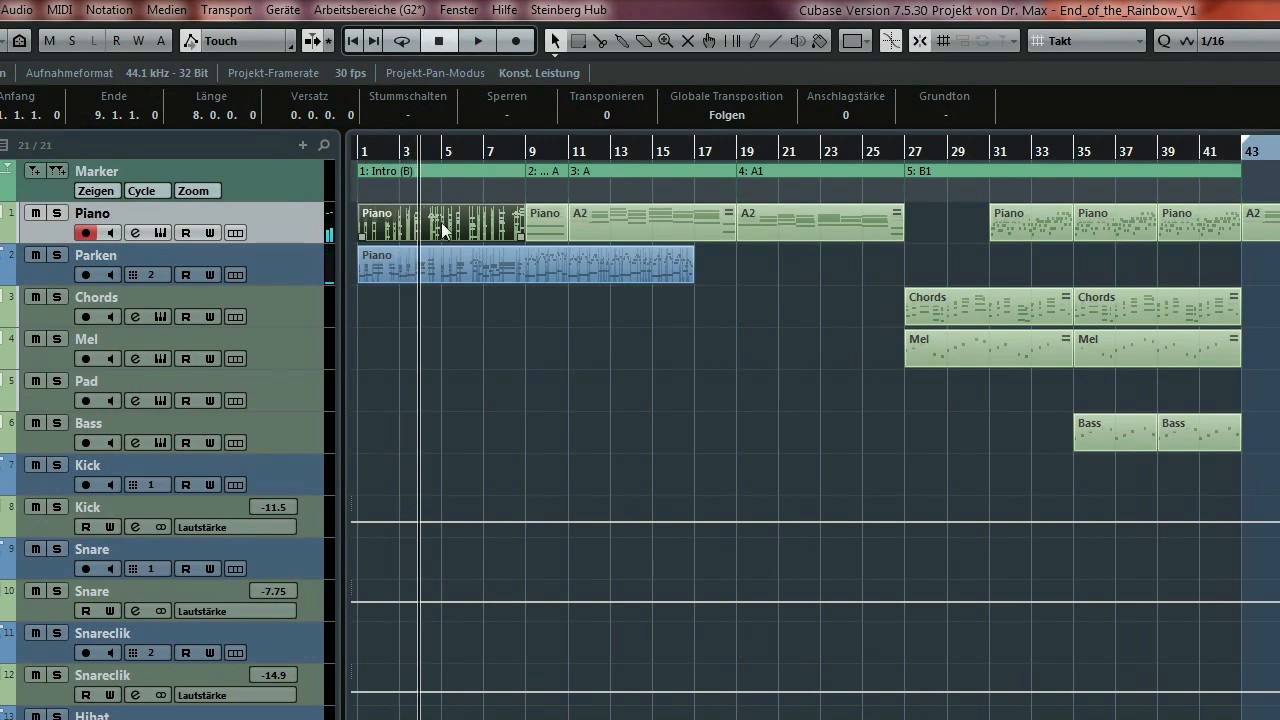
Audition briefly from bar 9 and from bar 11, then park the playhead at bar 27.
left_click(529, 153)
key("space")
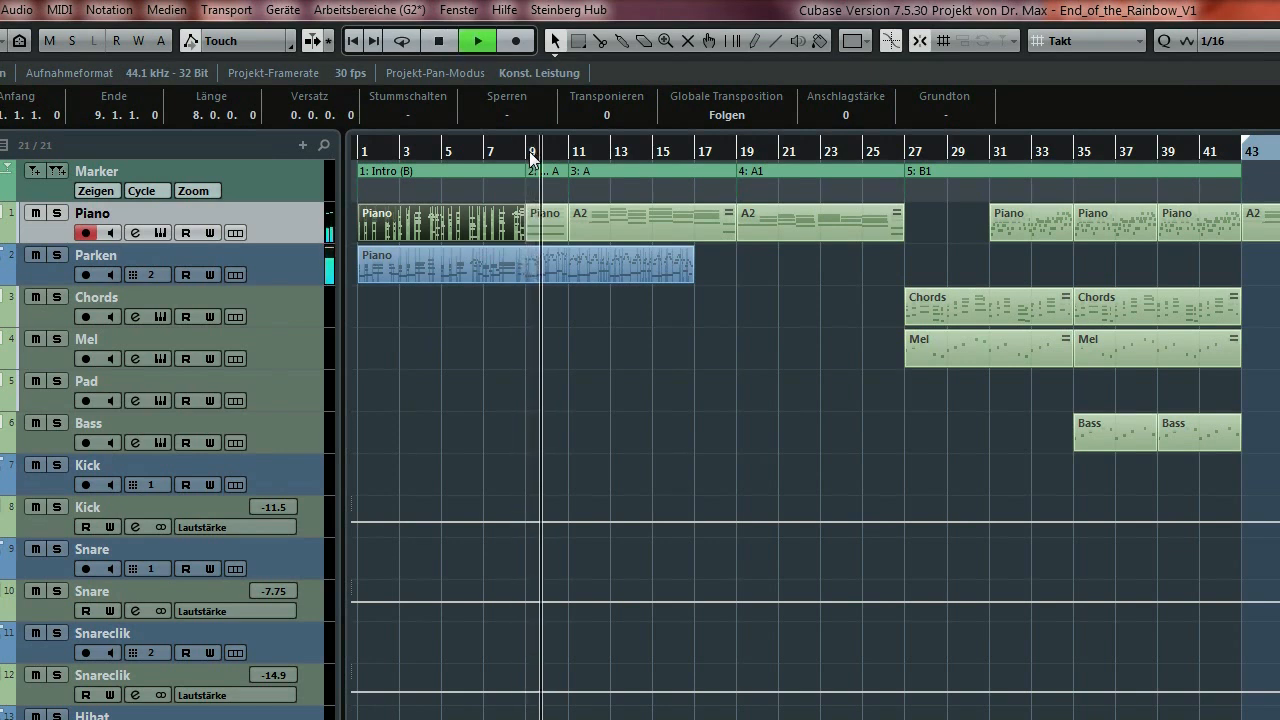
key("space")
left_click(567, 155)
key("space")
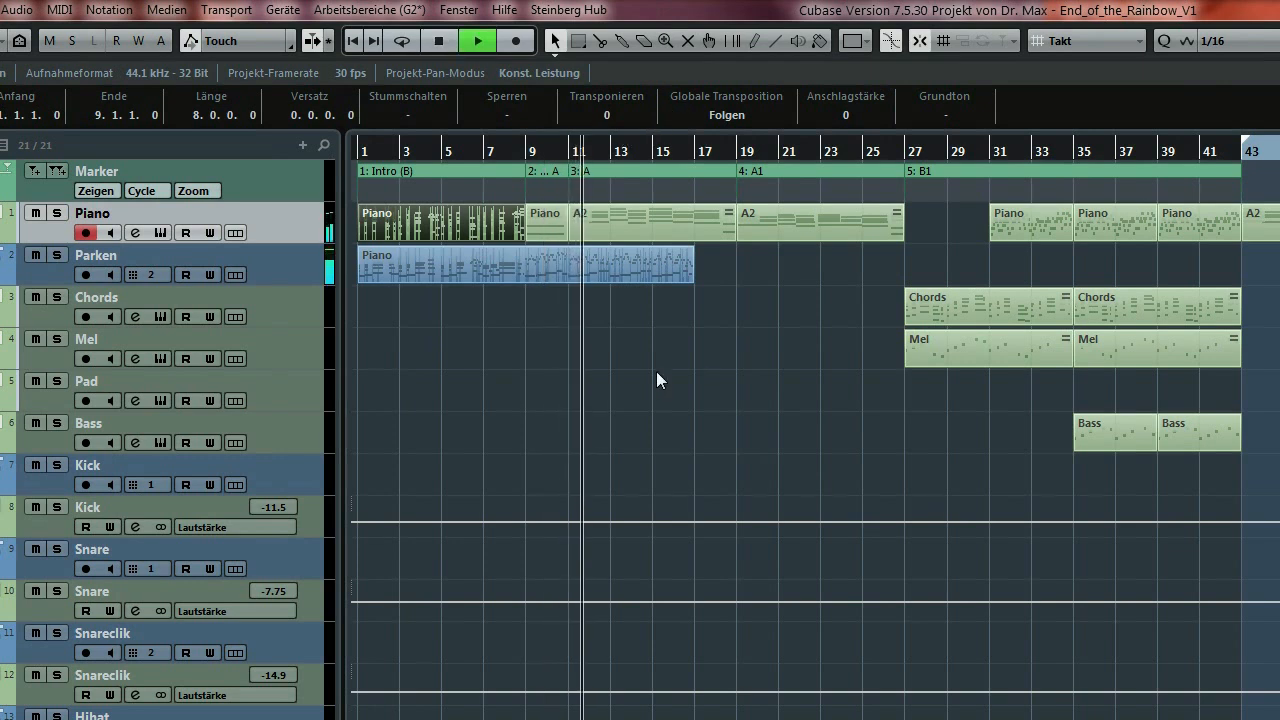
key("space")
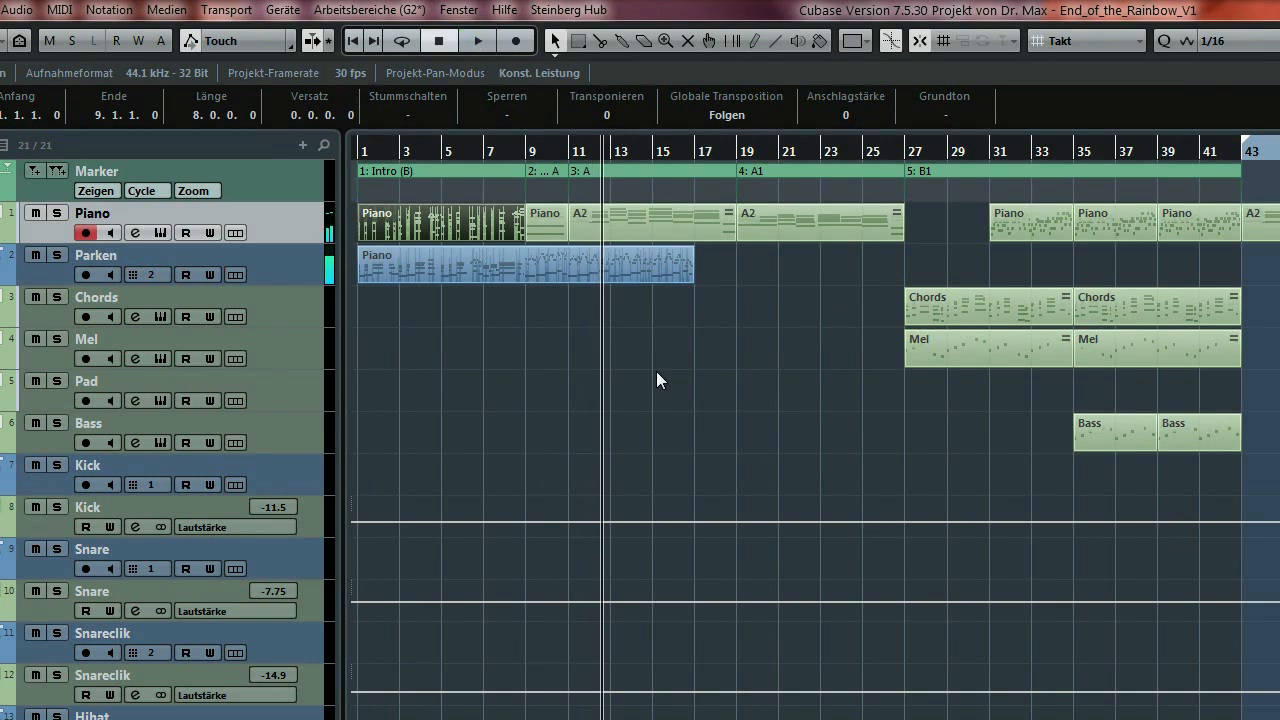
left_click(904, 152)
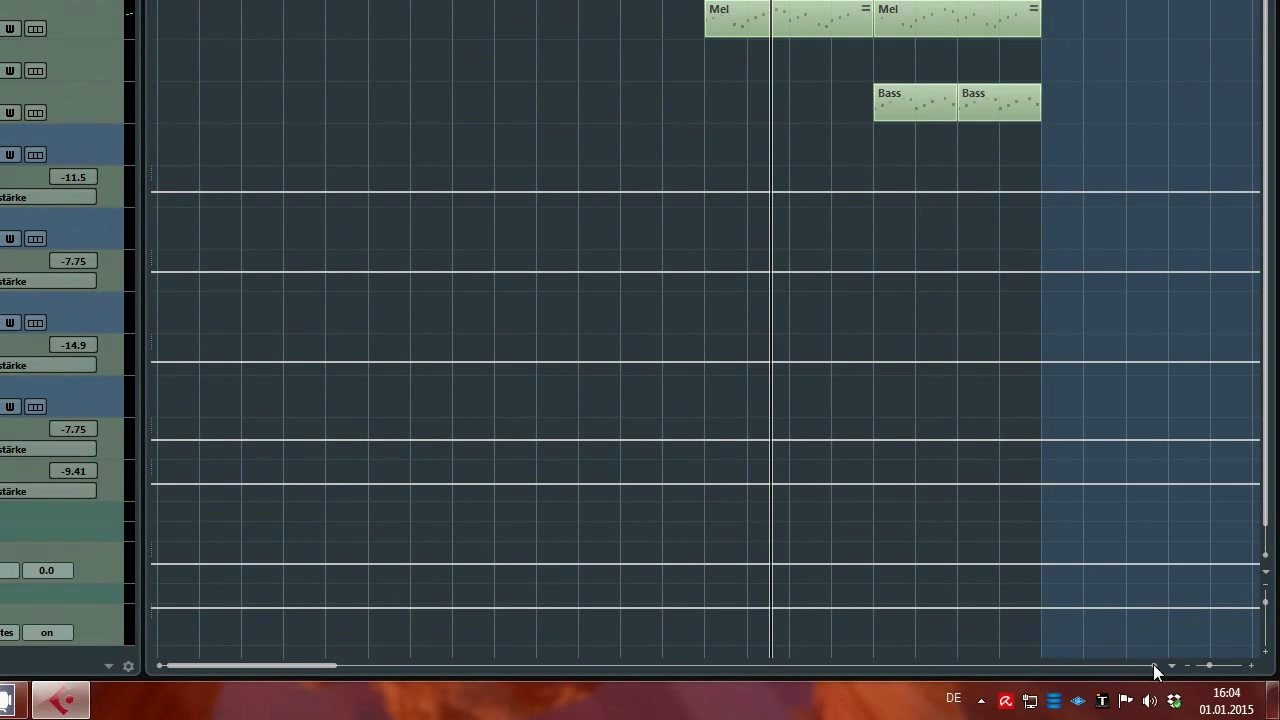
Scroll right to the later bars and select each of the three Piano parts in section B1.
left_click(1153, 665)
left_click(1153, 664)
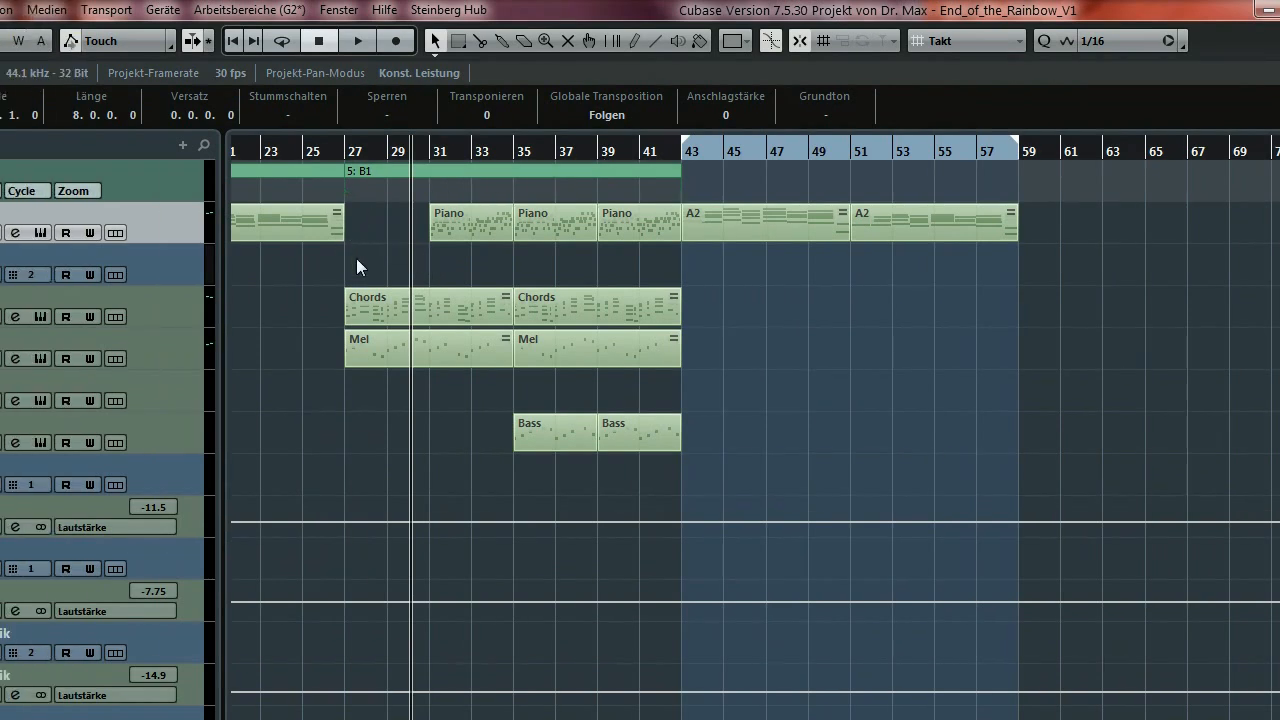
left_click(483, 233)
left_click(548, 226)
left_click(628, 227)
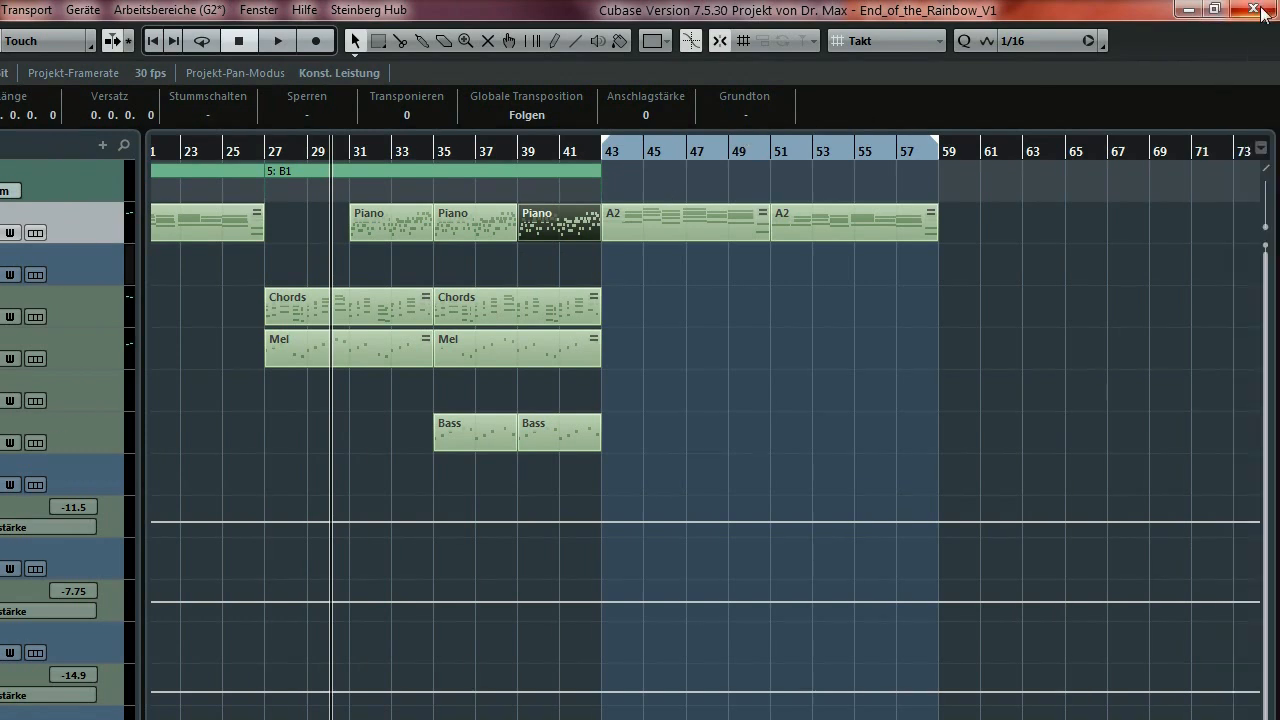
Close V1 without saving and open End_of_the_Rainbow_V3.cpr.
left_click(1256, 10)
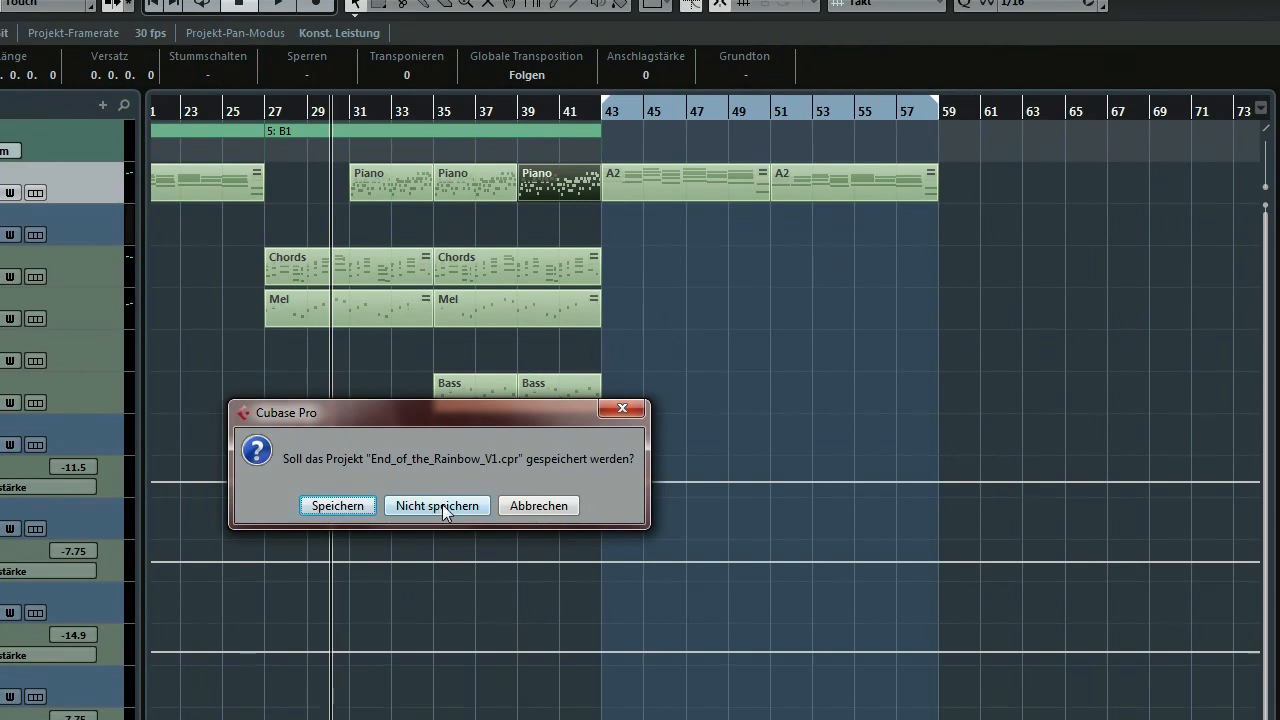
left_click(442, 504)
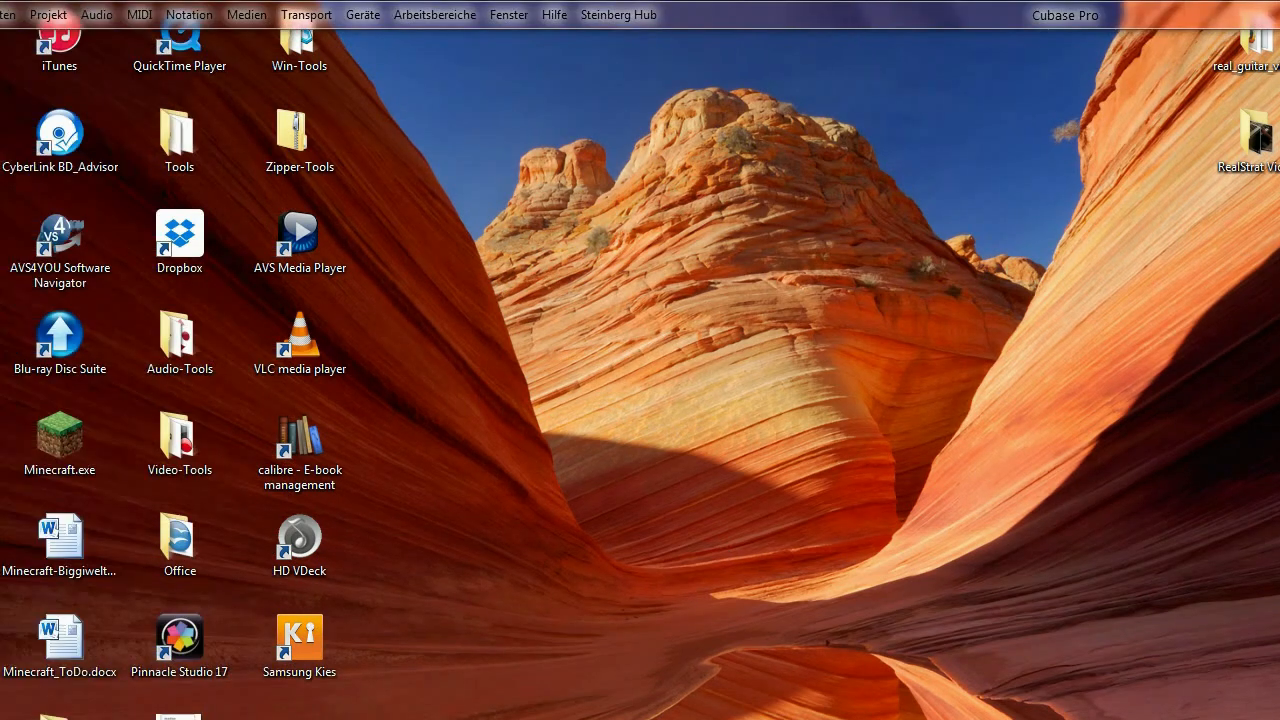
left_click(52, 14)
left_click(68, 83)
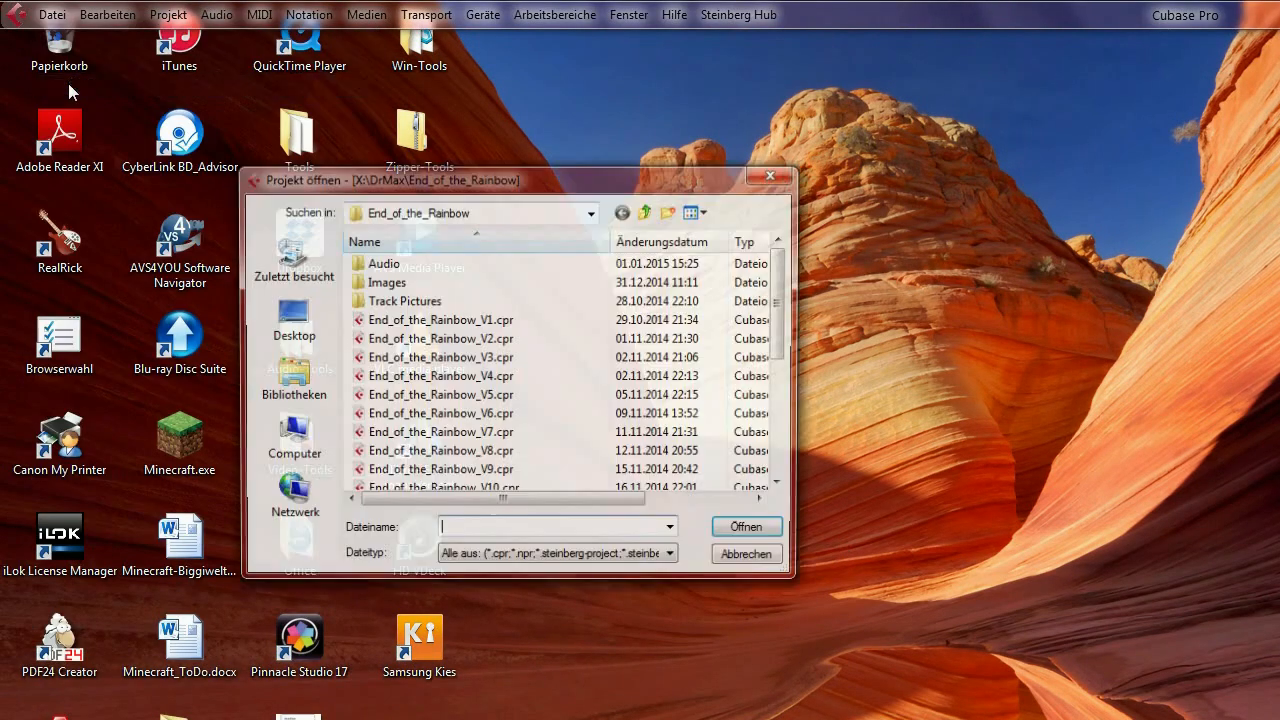
left_click(455, 360)
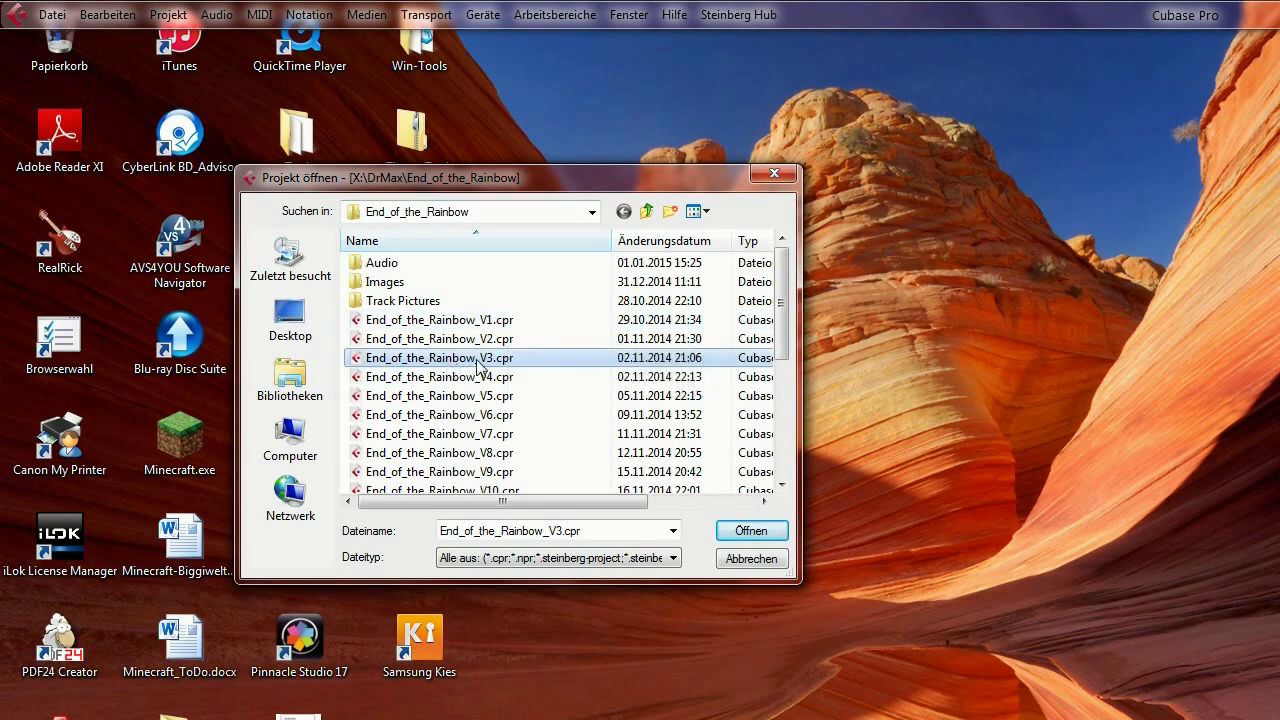
left_click(742, 530)
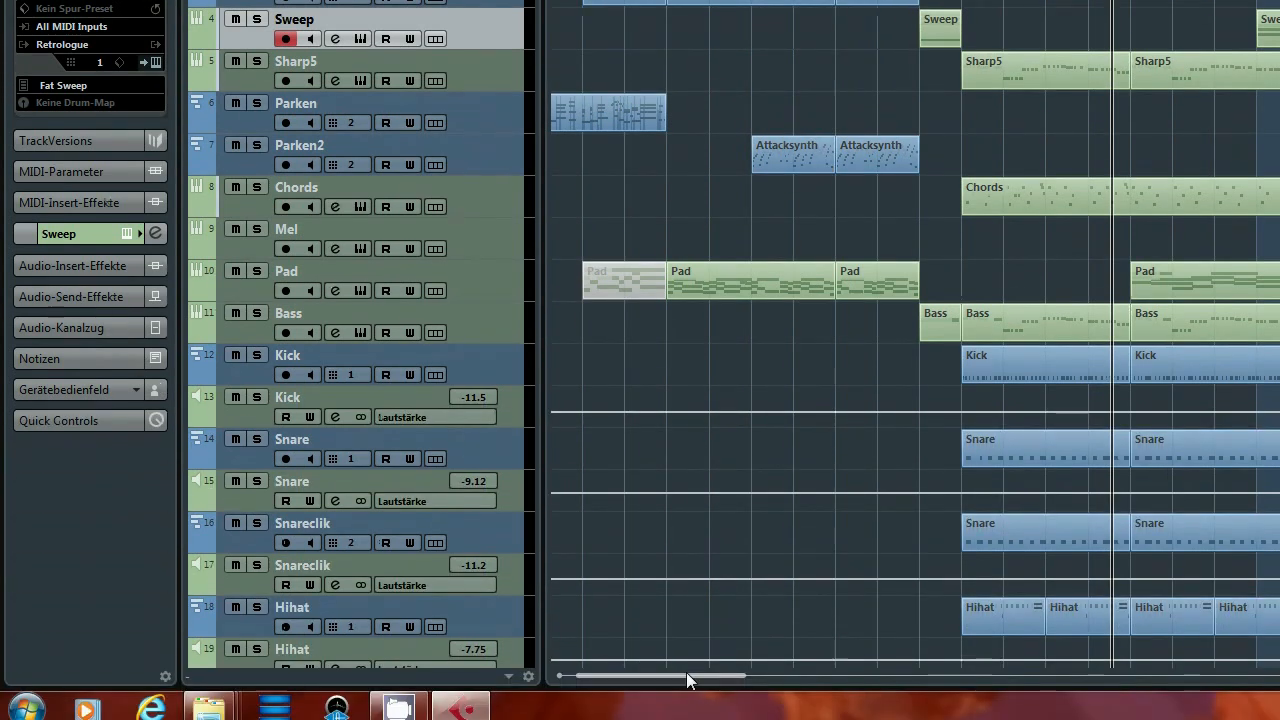
left_click_drag(686, 673, 655, 649)
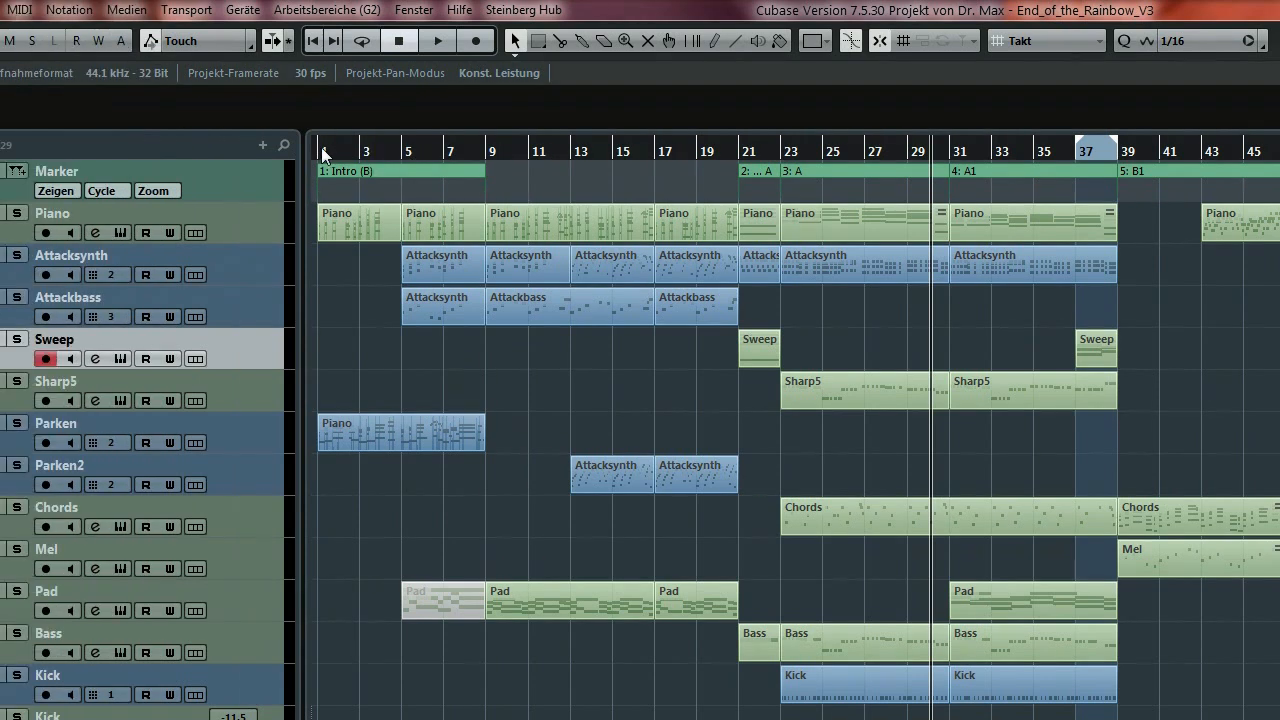
Play V3 from bar 1, skip ahead to bar 13, stop, then play from bar 21 and stop.
key("space")
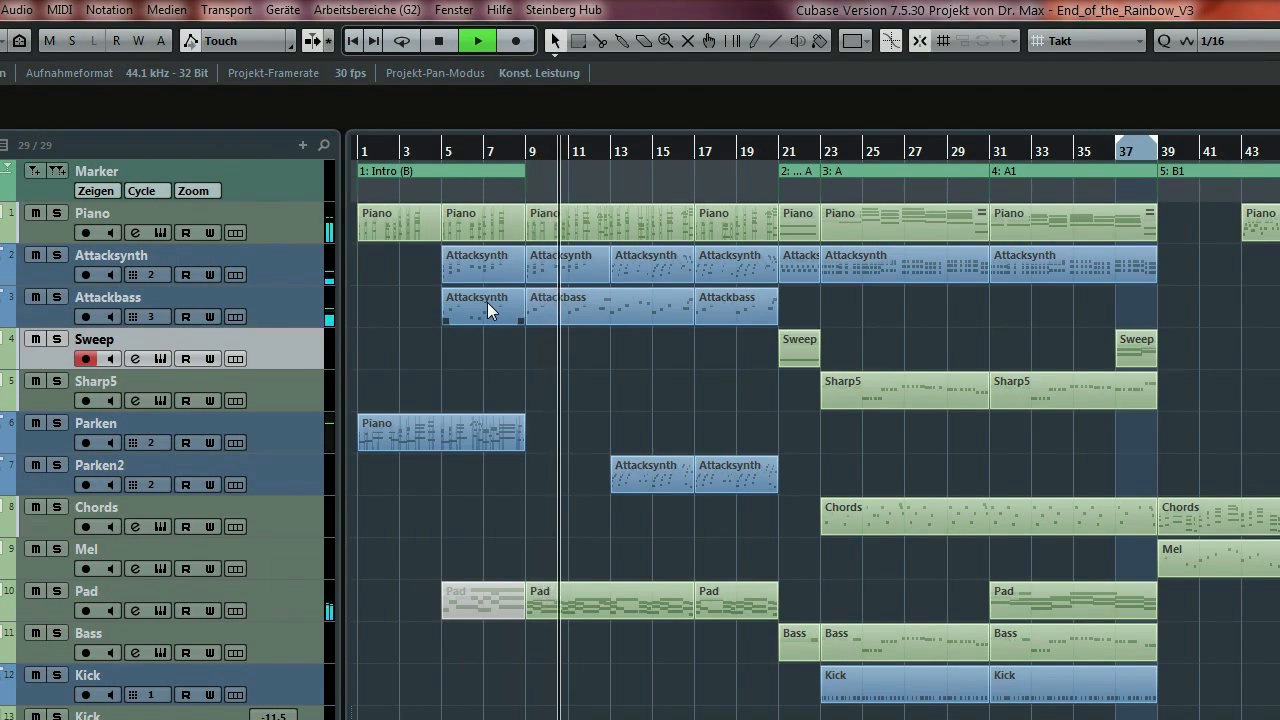
left_click(611, 152)
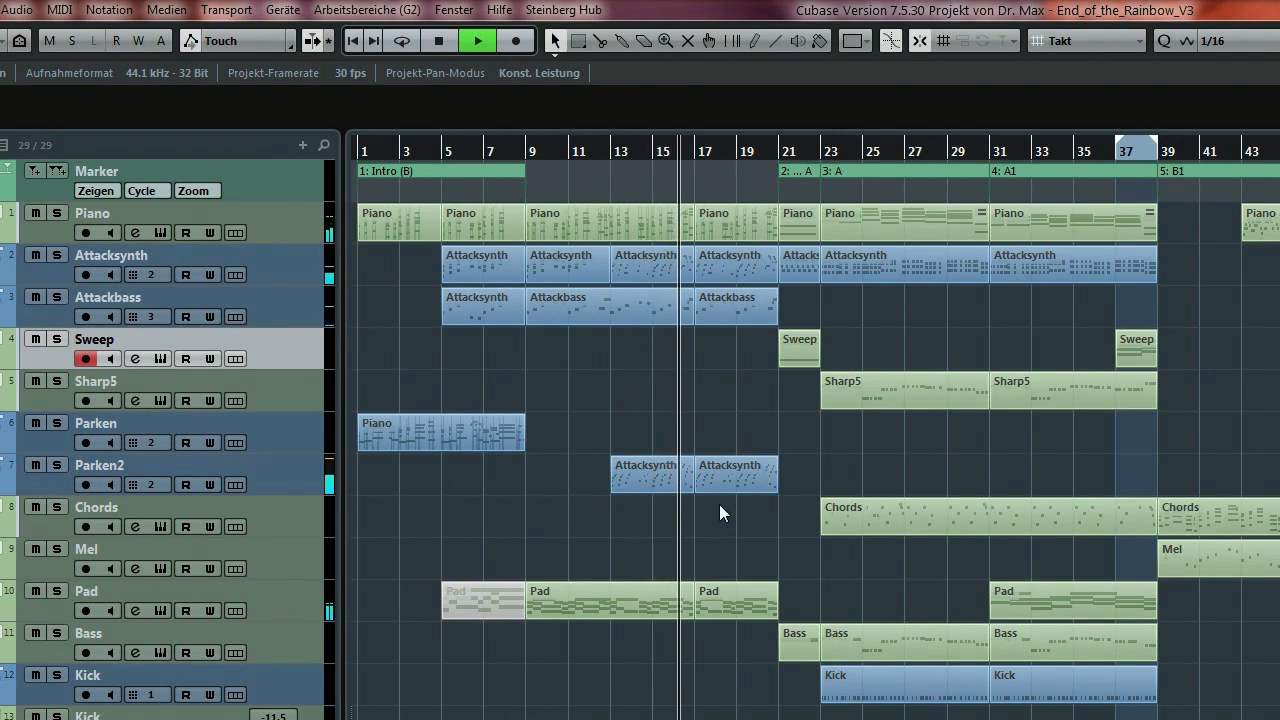
key("space")
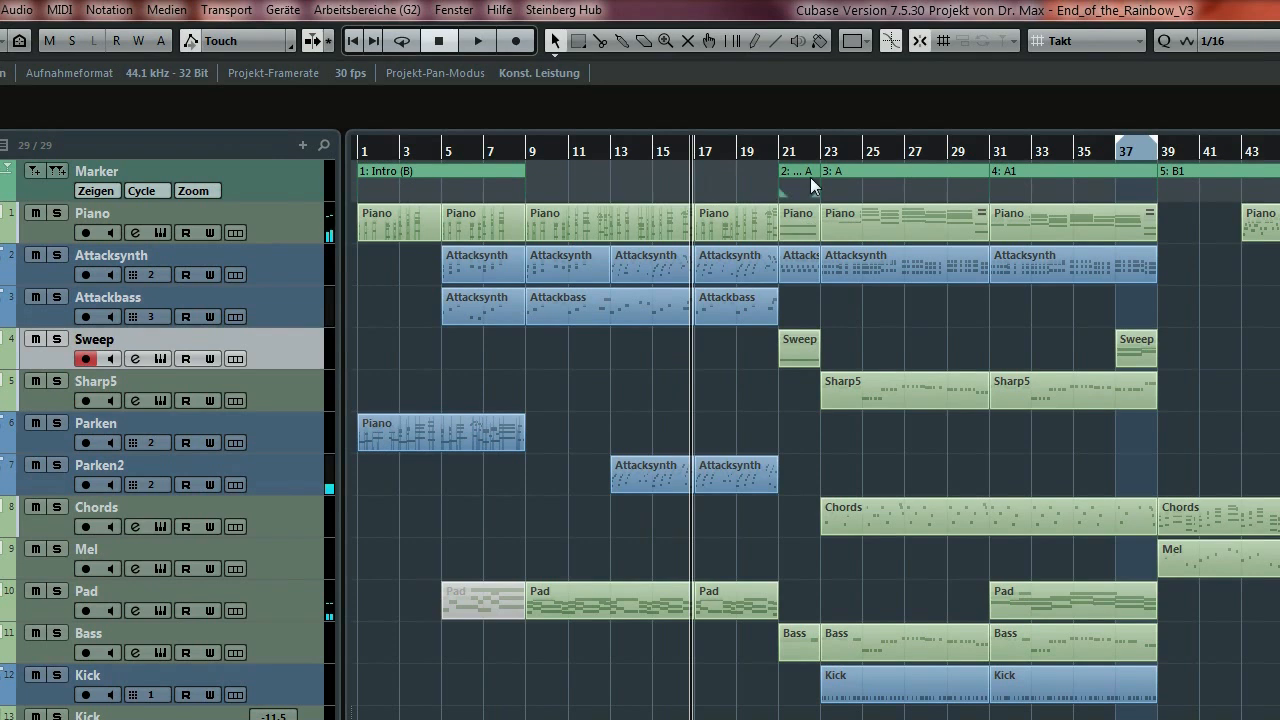
left_click(781, 153)
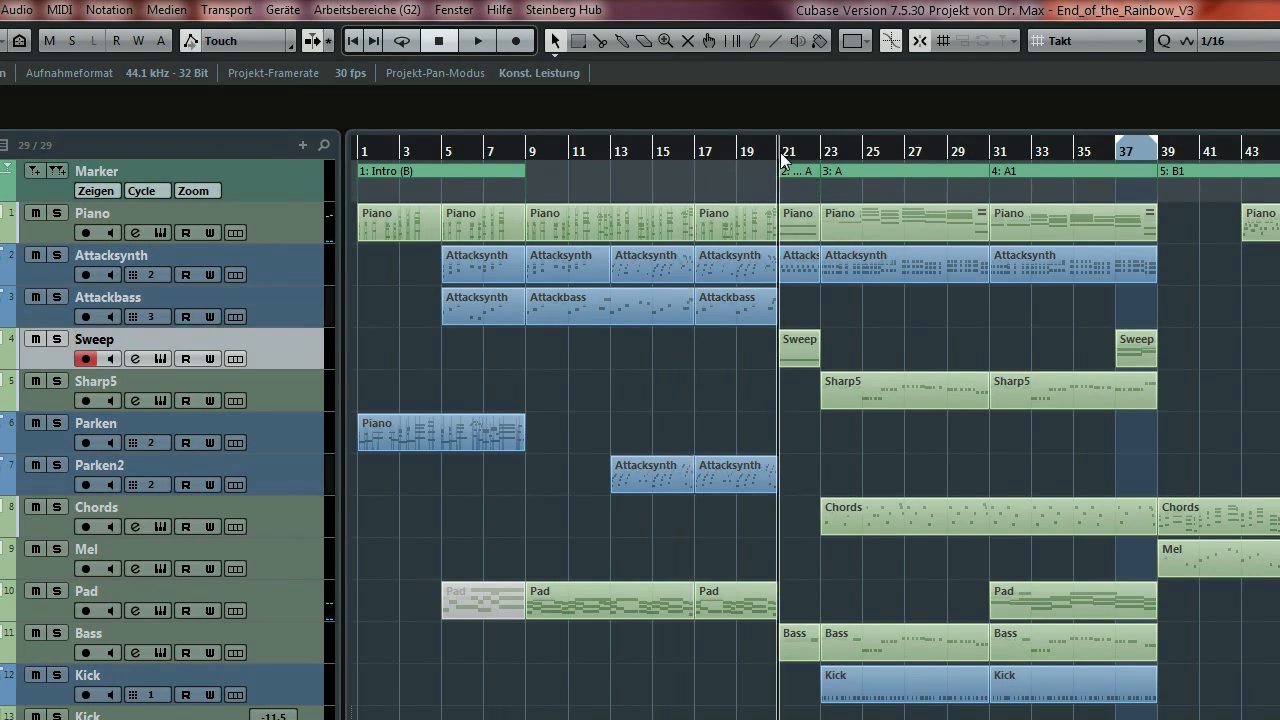
key("space")
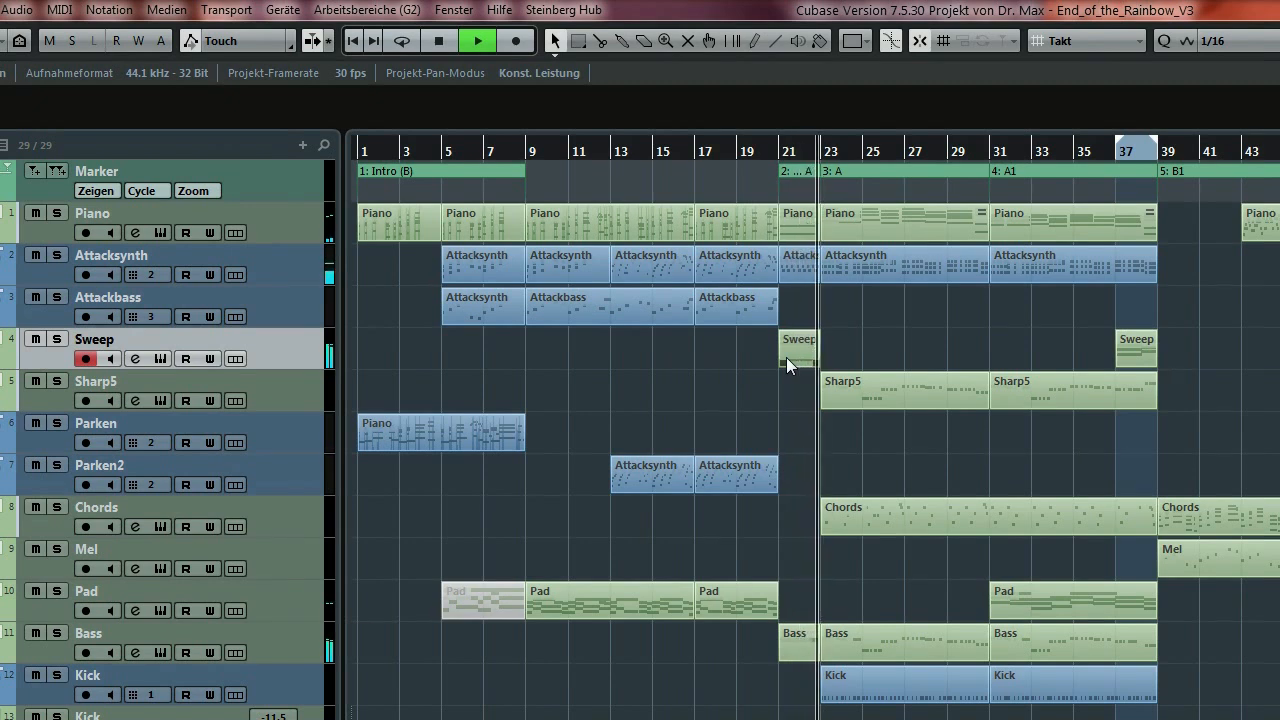
key("space")
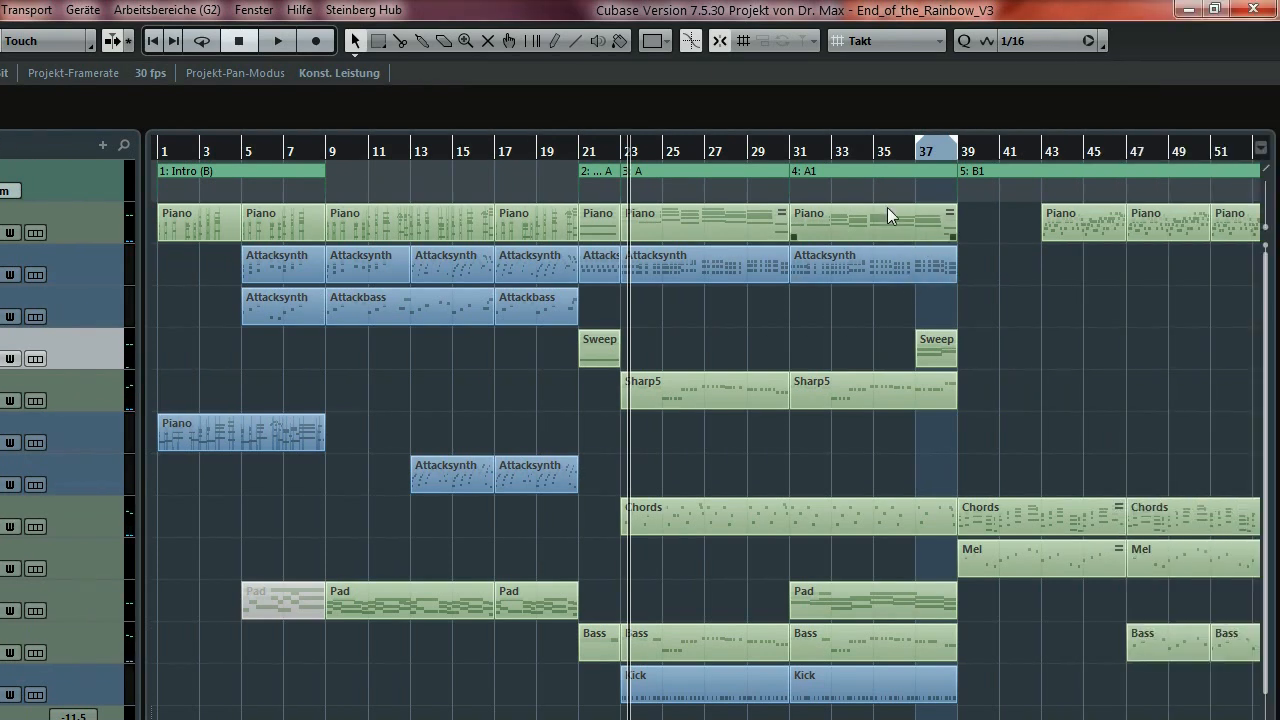
Select the Piano parts at bars 23 and 31 in turn.
left_click(734, 224)
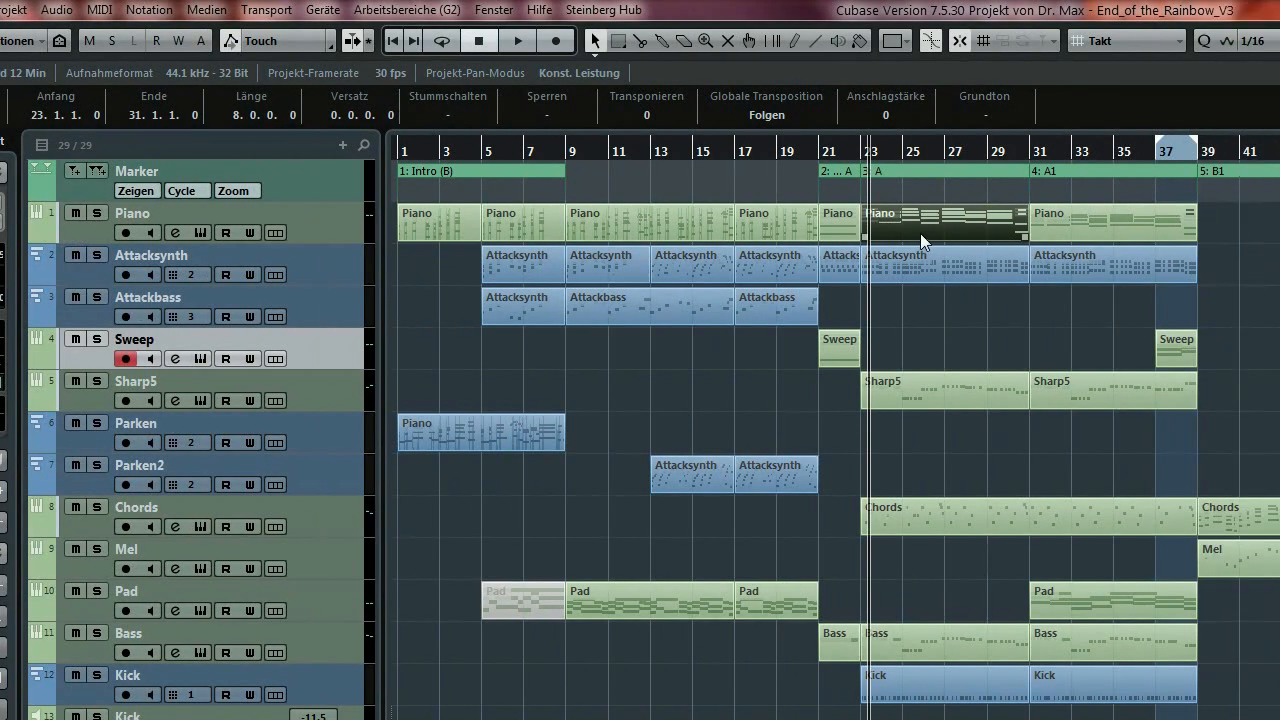
left_click(1074, 234)
left_click(957, 221)
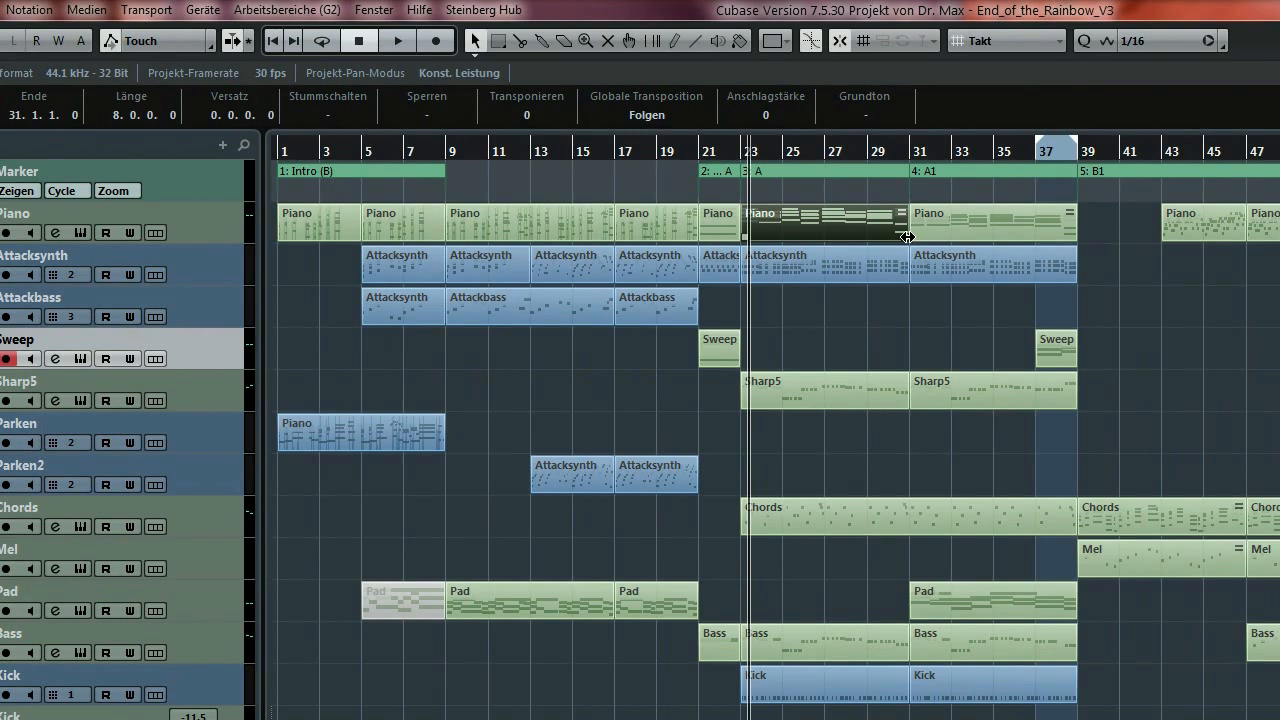
left_click(964, 233)
left_click(842, 223)
left_click(940, 232)
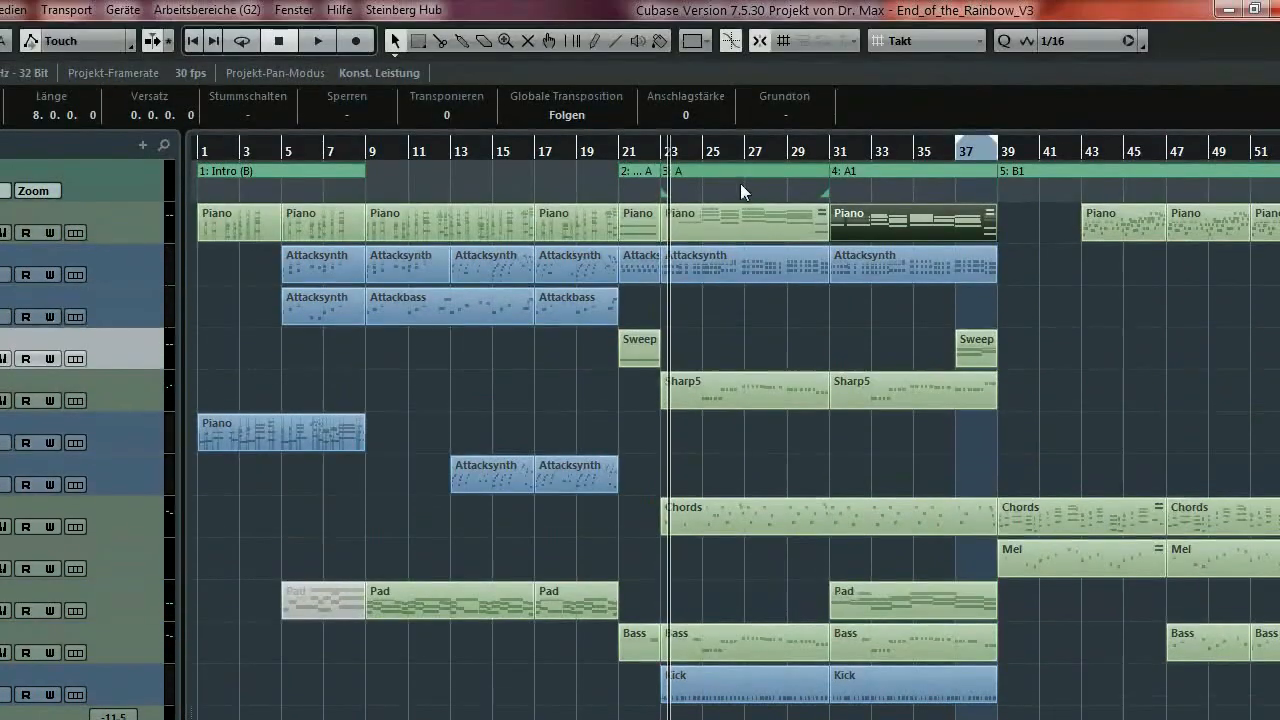
Play V3 from about bar 23 and select the Pad clip at bar 31.
left_click(660, 150)
key("space")
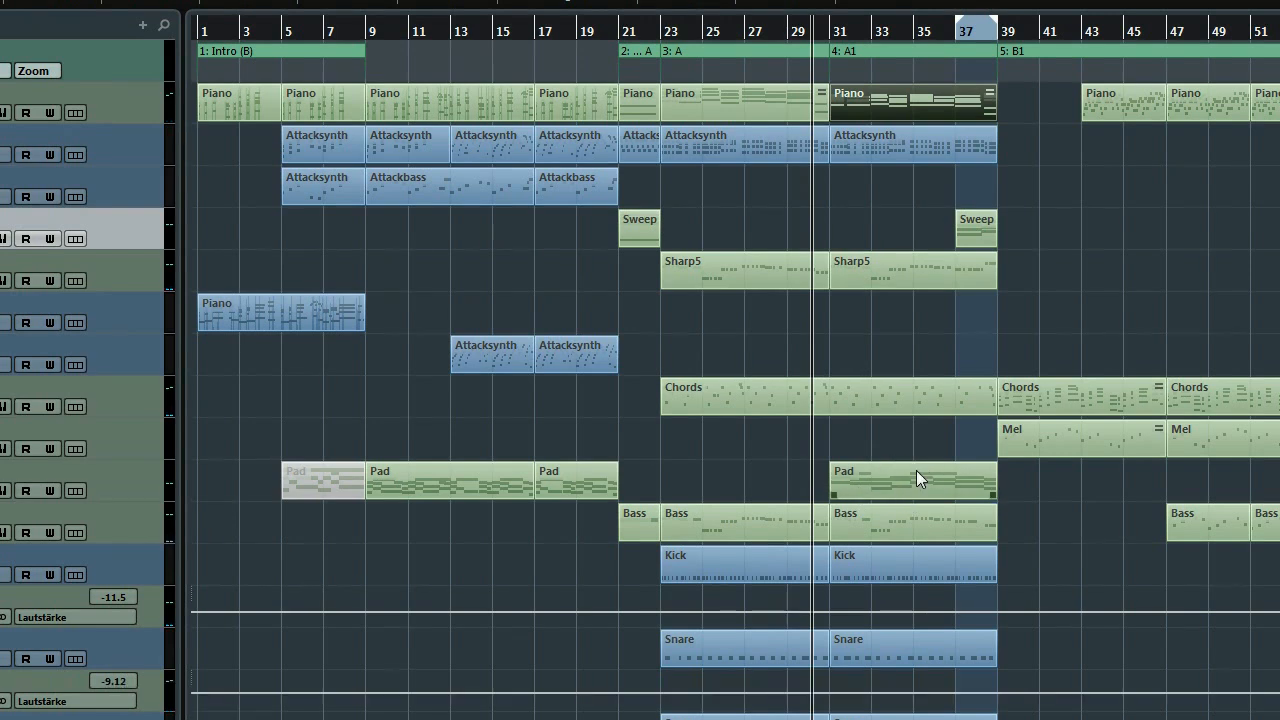
left_click(902, 494)
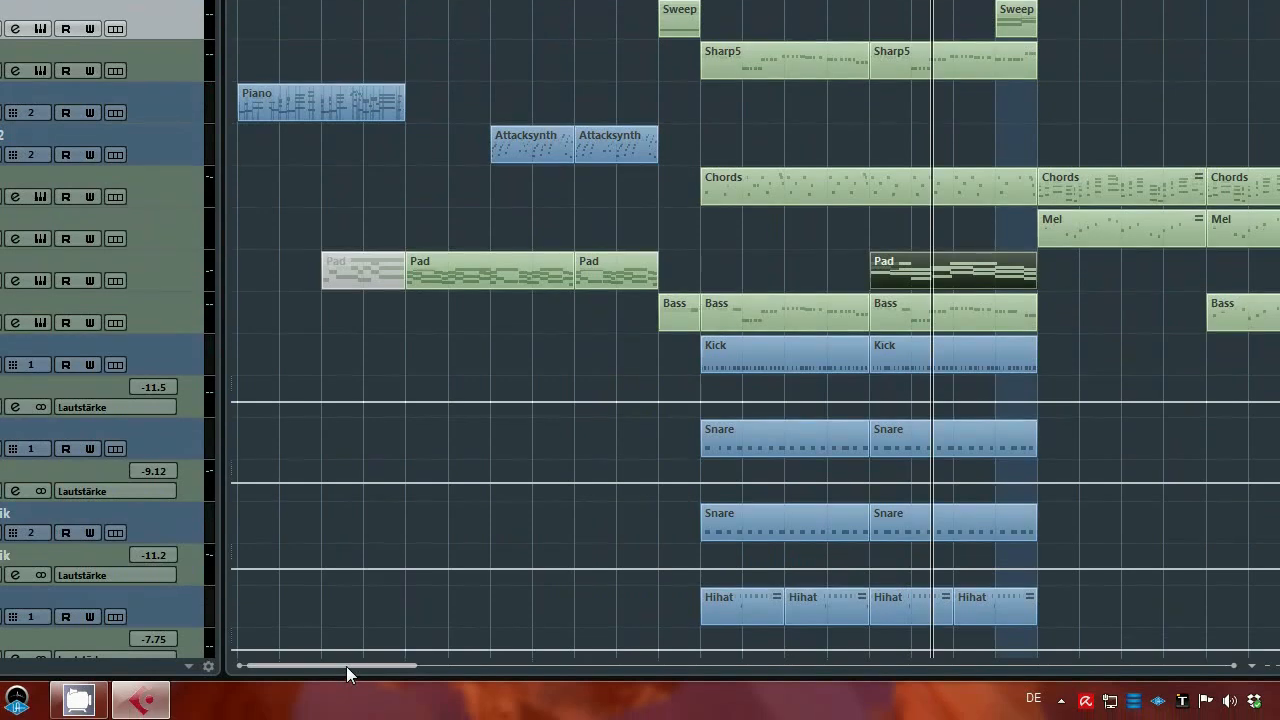
Scroll through the later and then earlier bars of the V3 arrangement.
left_click_drag(346, 666, 755, 665)
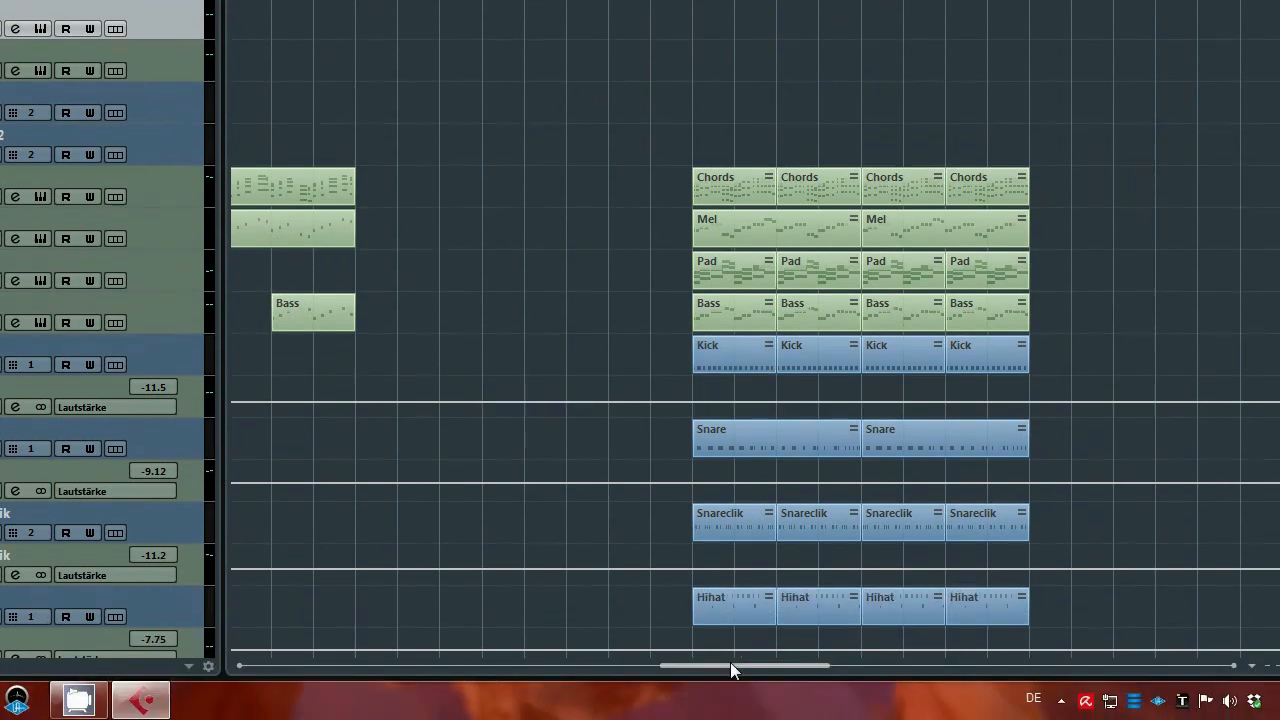
left_click_drag(730, 668, 600, 657)
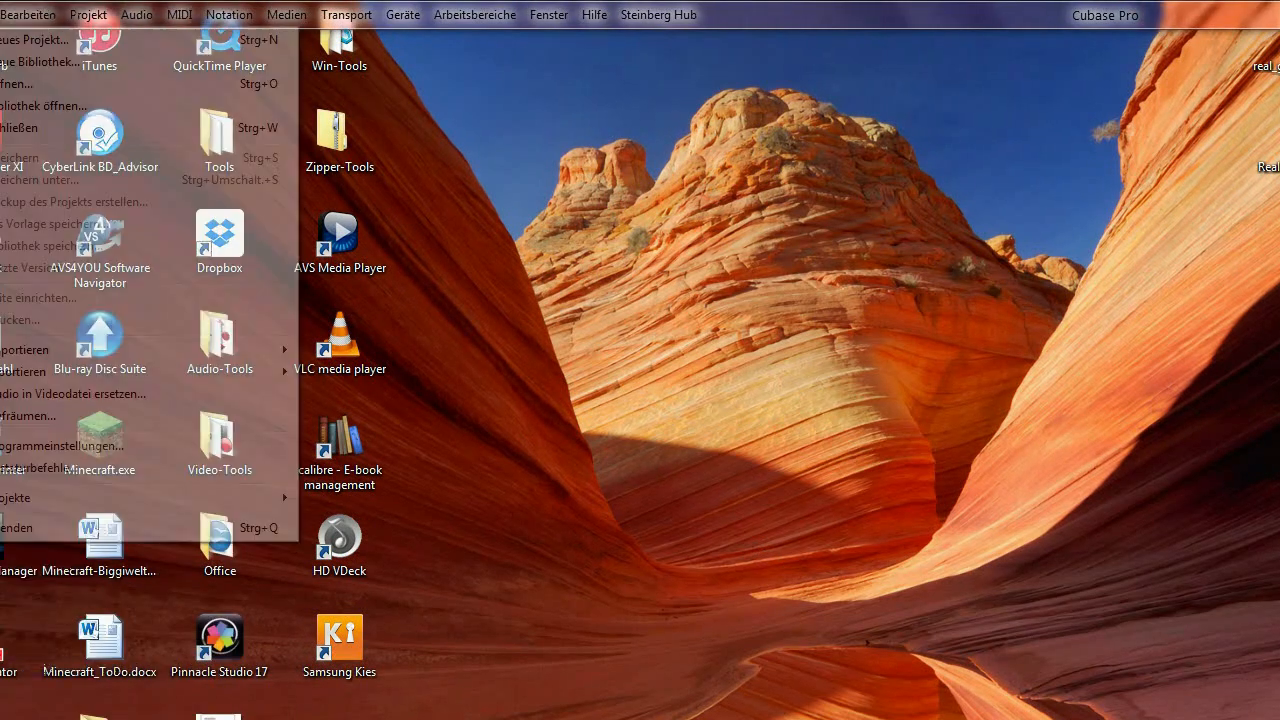
Open the End_of_the_Rainbow_V4.cpr project file.
left_click(52, 14)
left_click(104, 85)
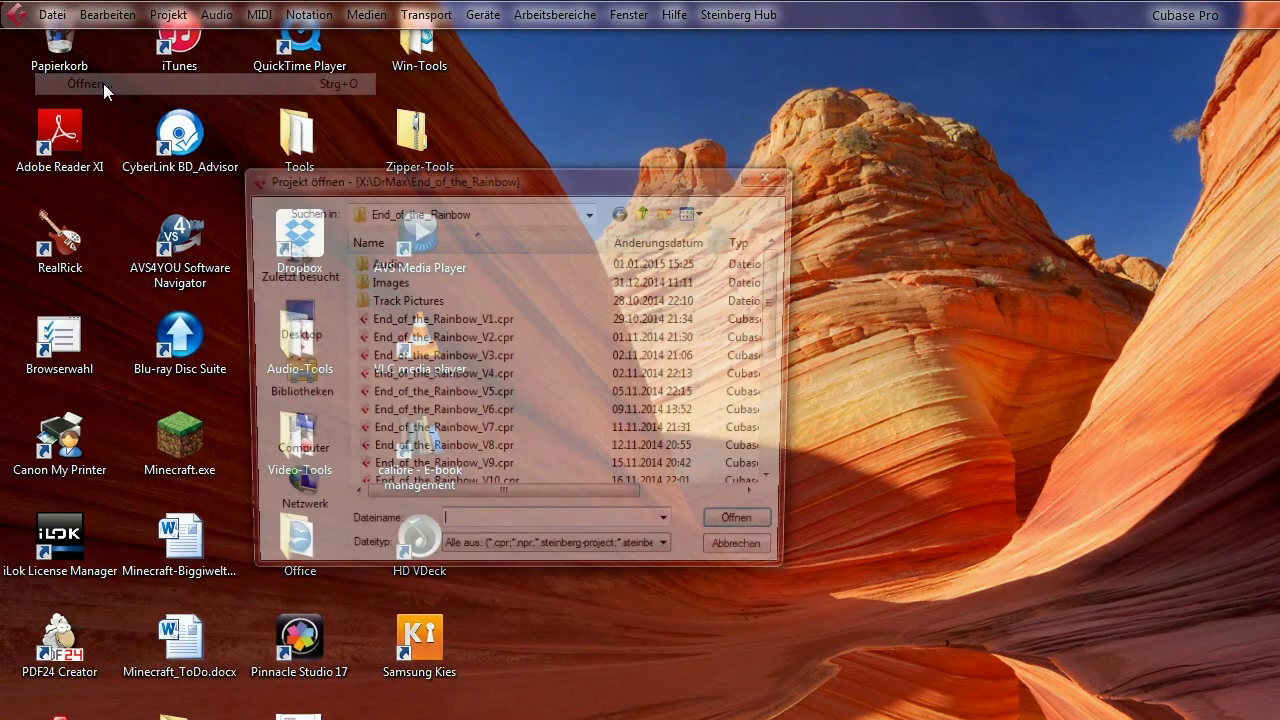
left_click(495, 380)
left_click(750, 531)
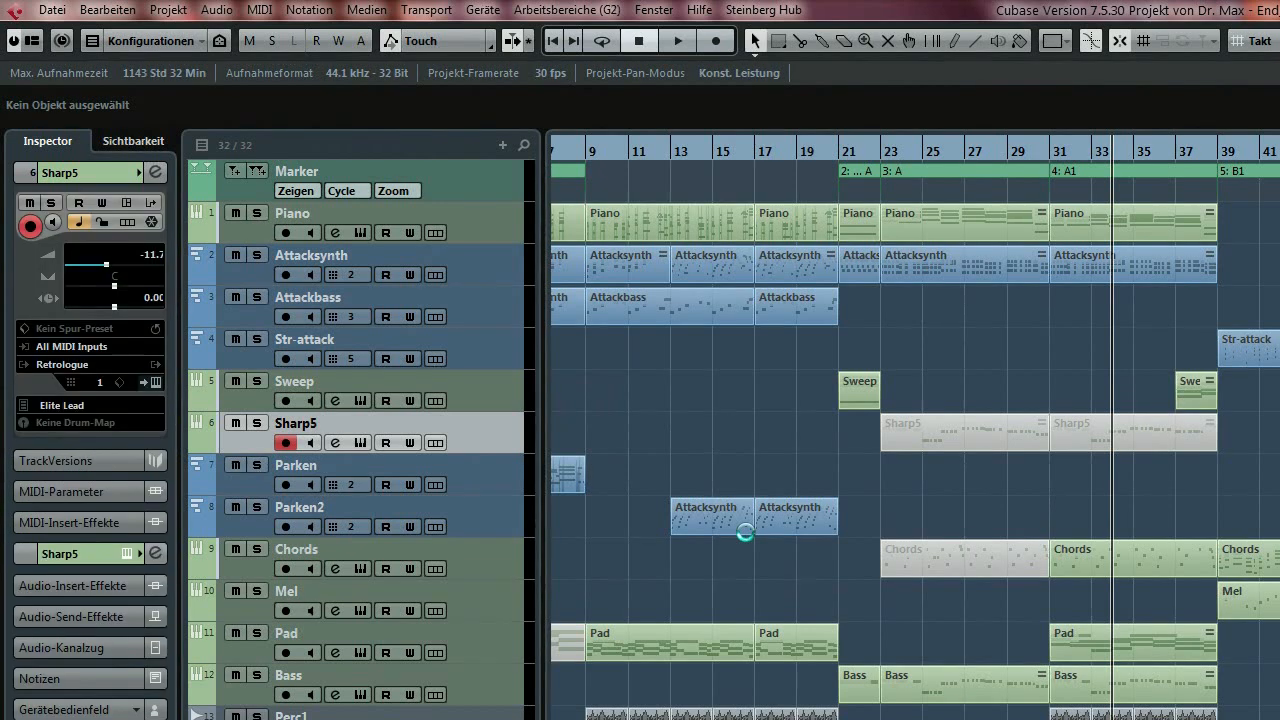
Scroll around the V4 arrangement, then start playback from bar 5.
scroll(809, 606, "down", 3)
scroll(809, 606, "up", 3)
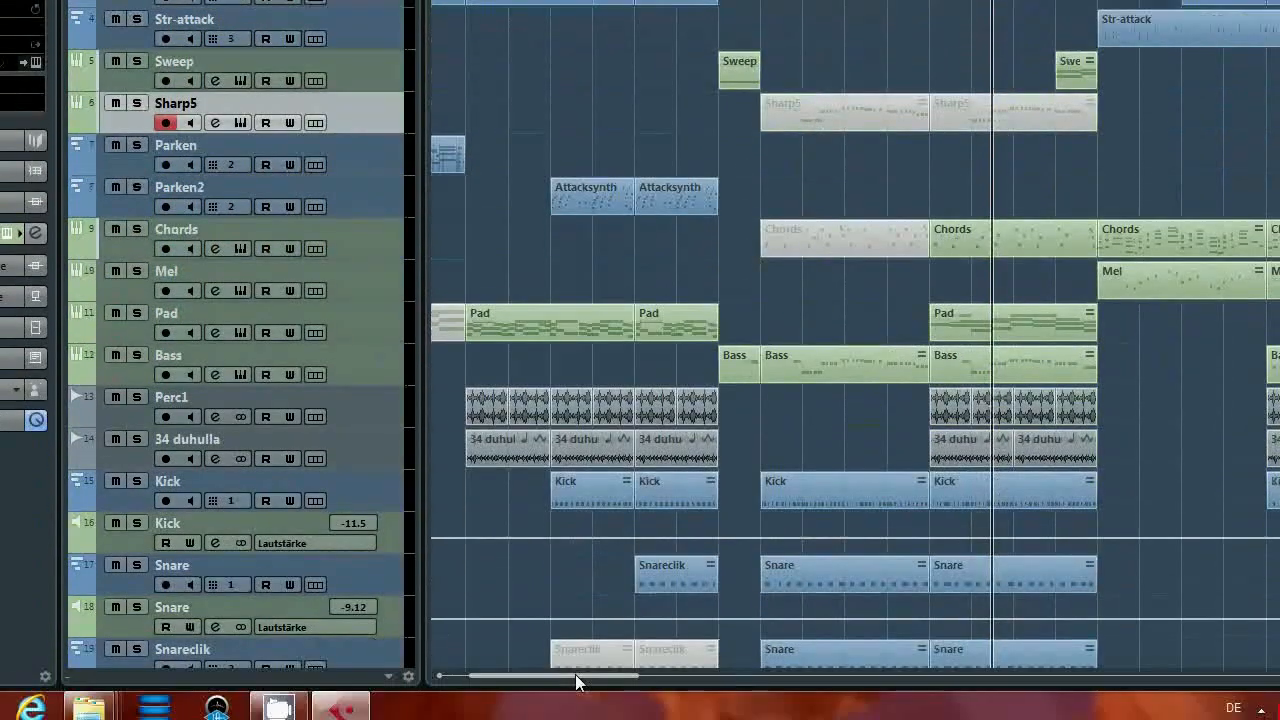
left_click_drag(575, 674, 549, 675)
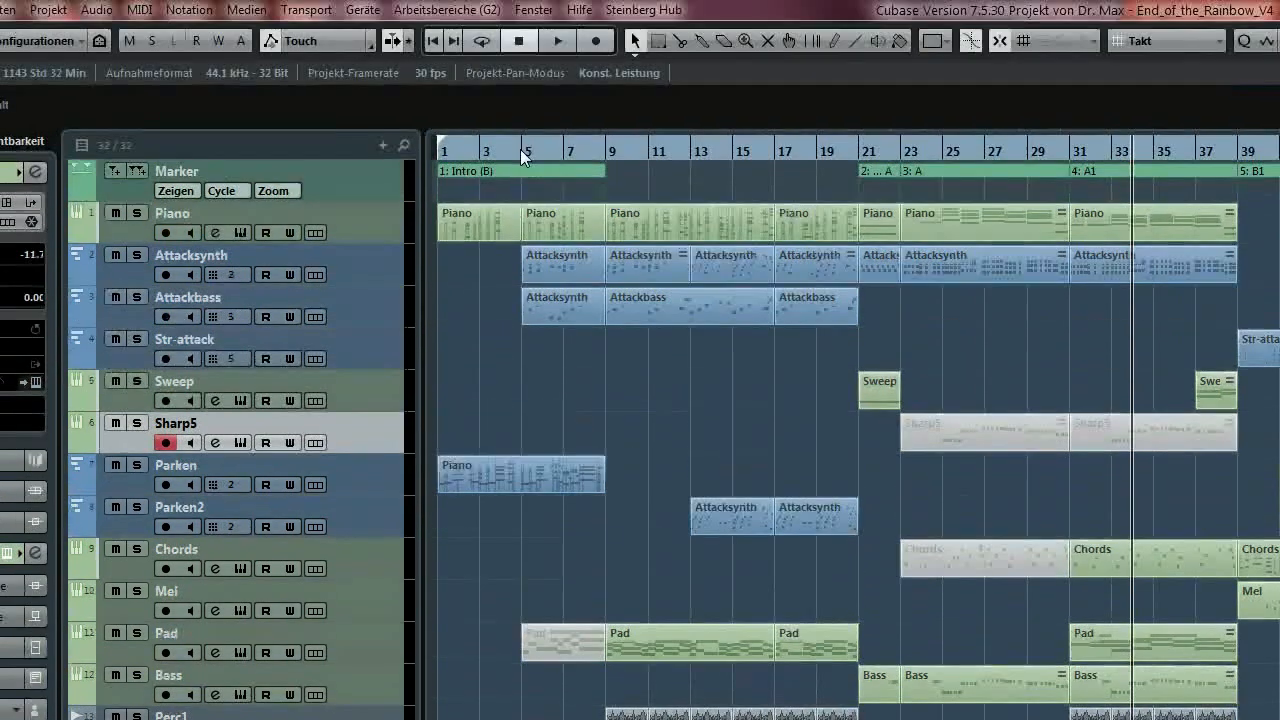
left_click(521, 149)
key("space")
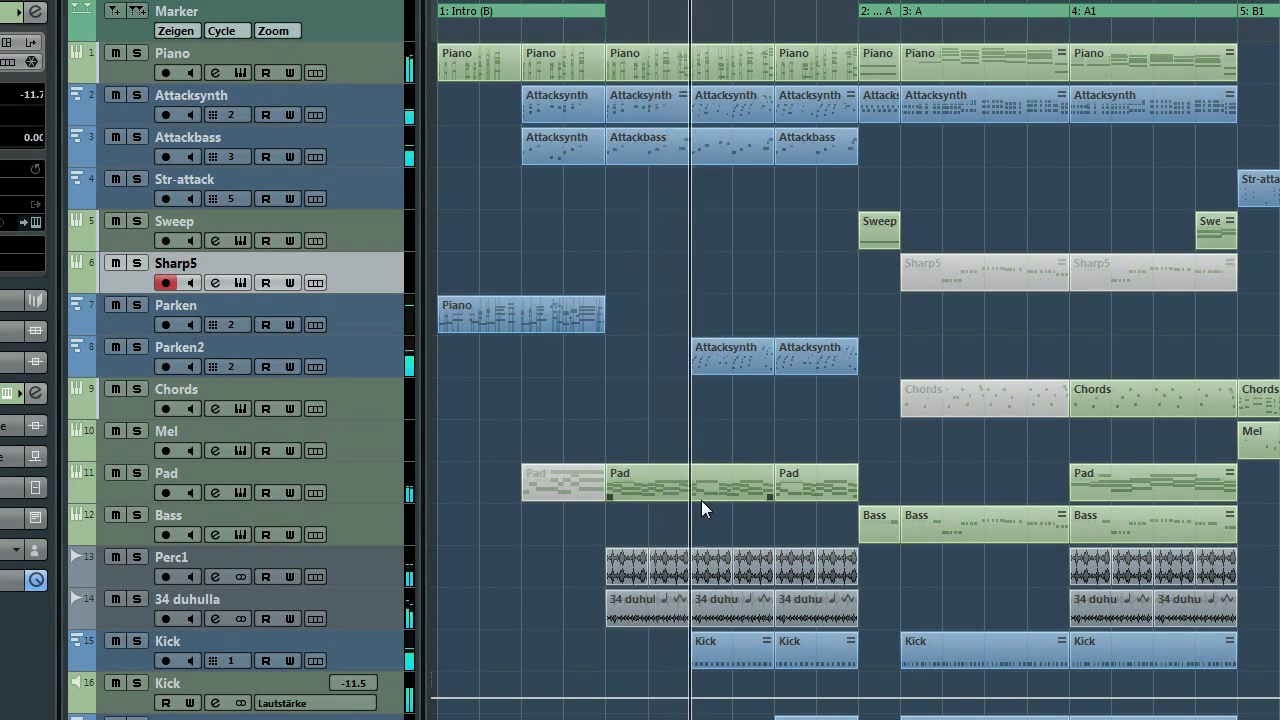
Jump playback to bar 39, scroll right, jump to bar 55, then stop.
scroll(701, 500, "down", 3)
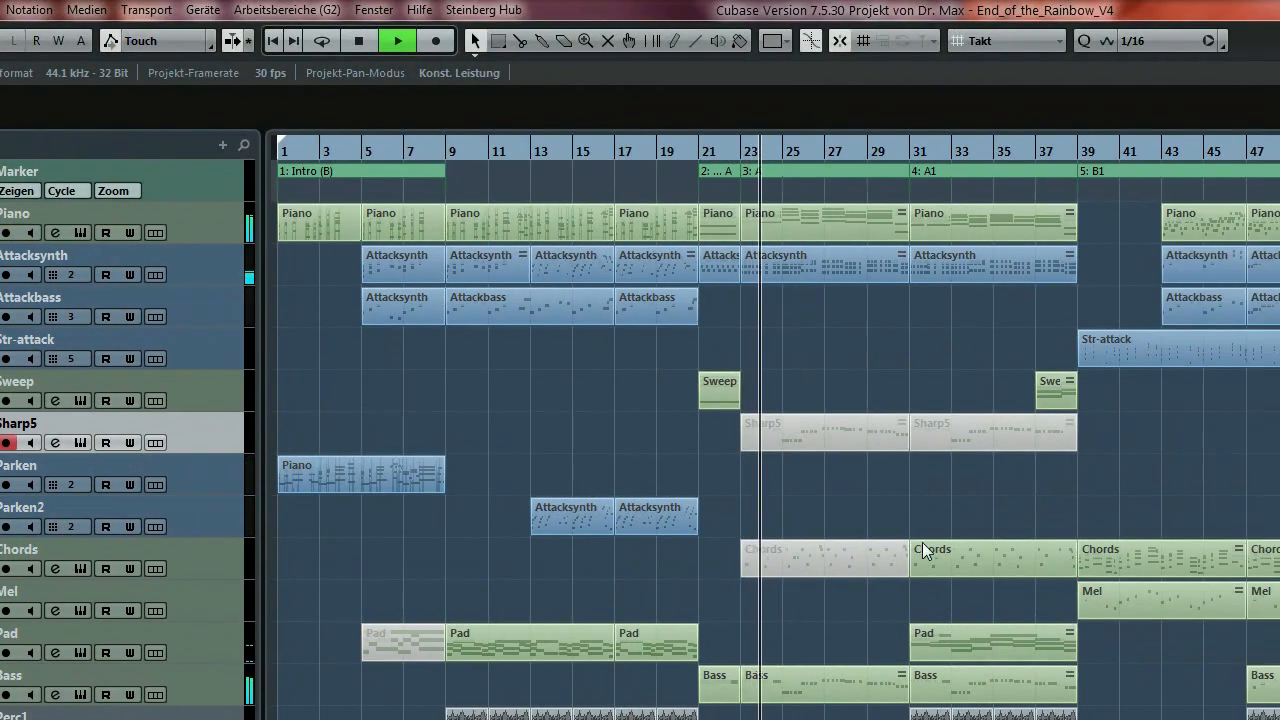
scroll(932, 499, "down", 4)
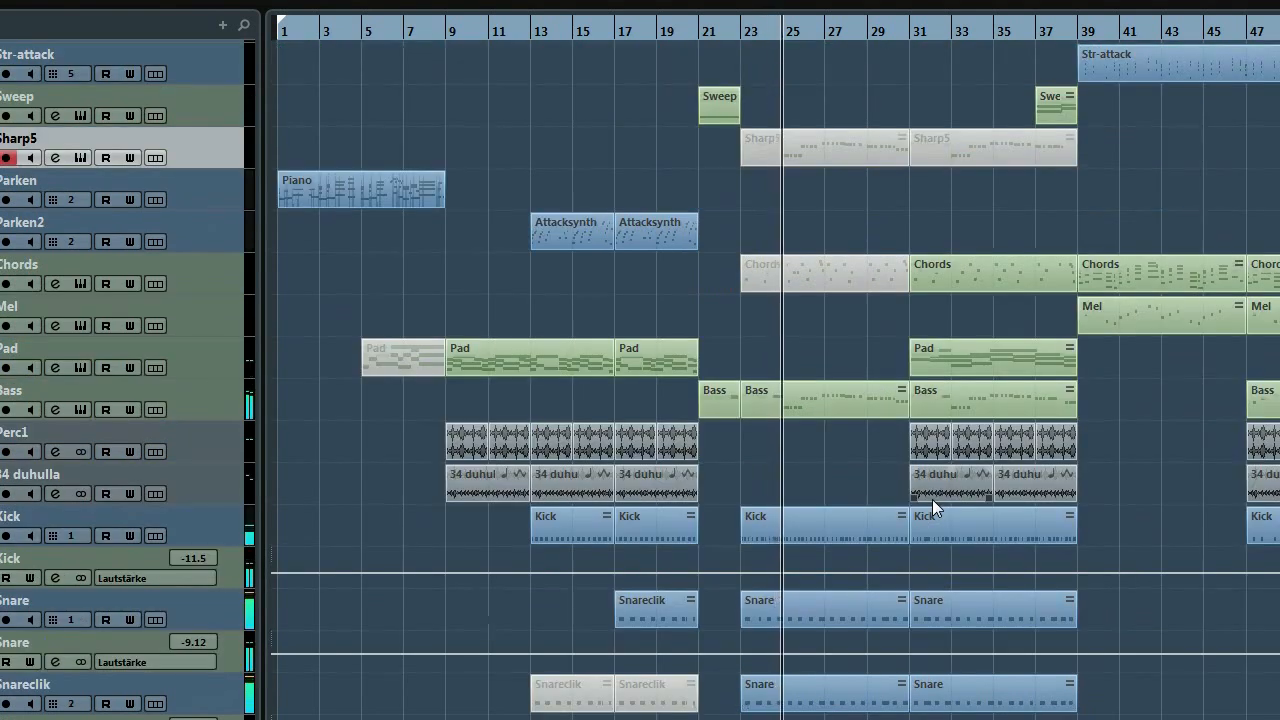
scroll(1110, 105, "up", 4)
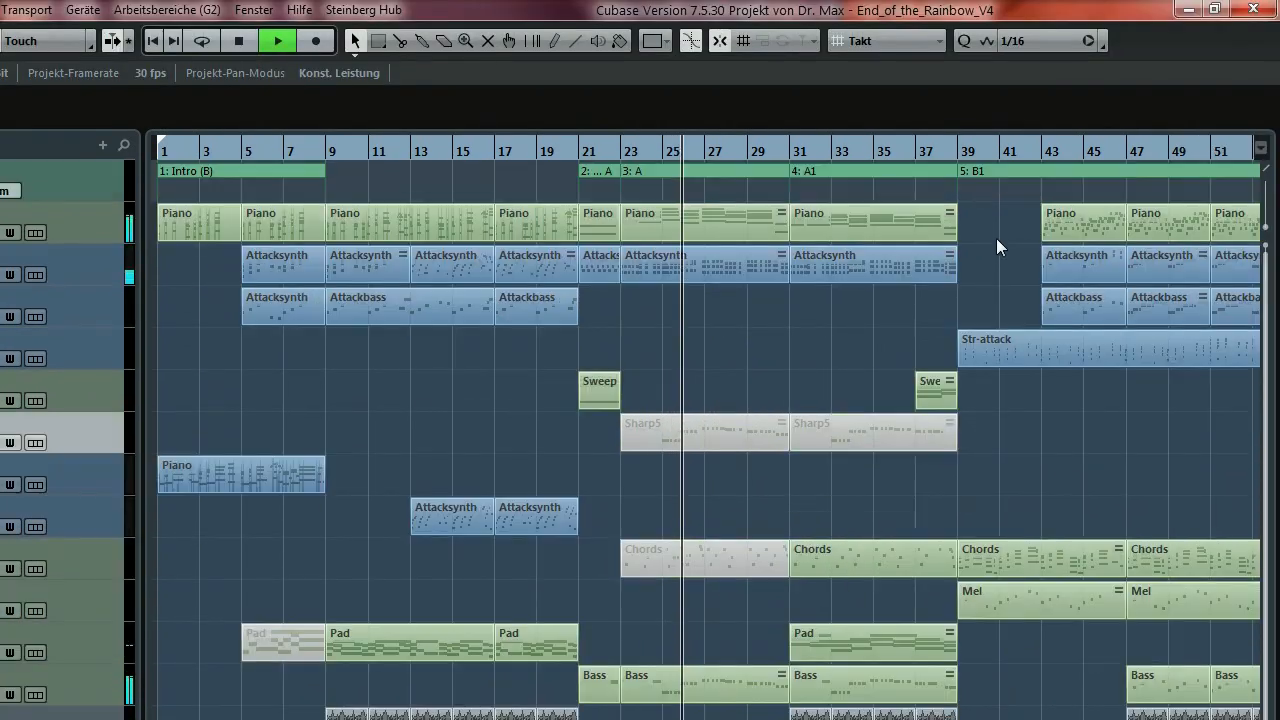
left_click(958, 147)
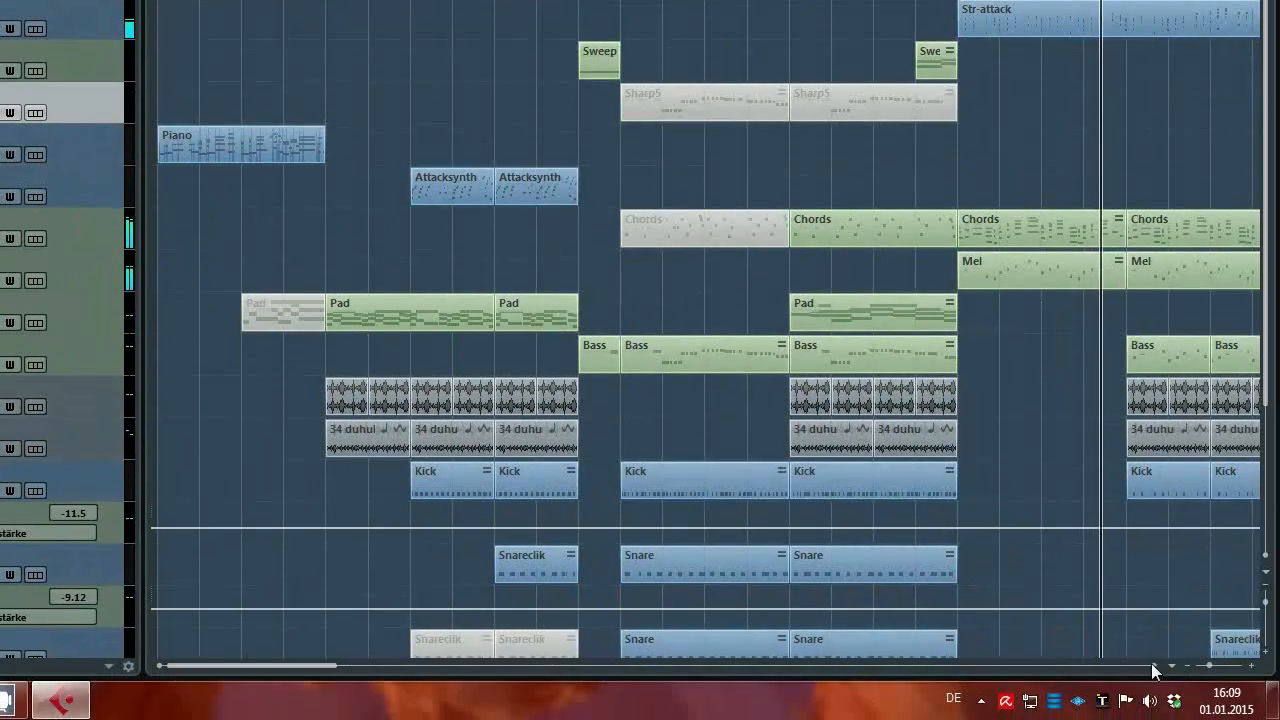
left_click(1154, 664)
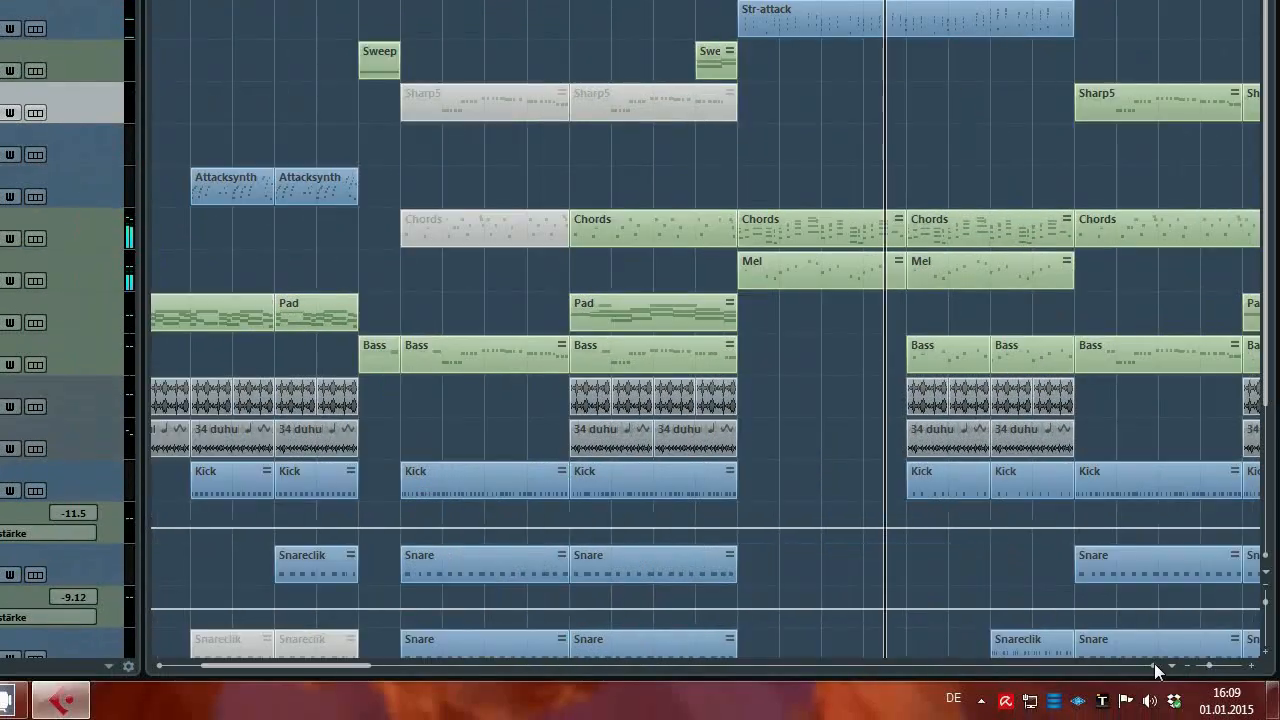
left_click(1154, 664)
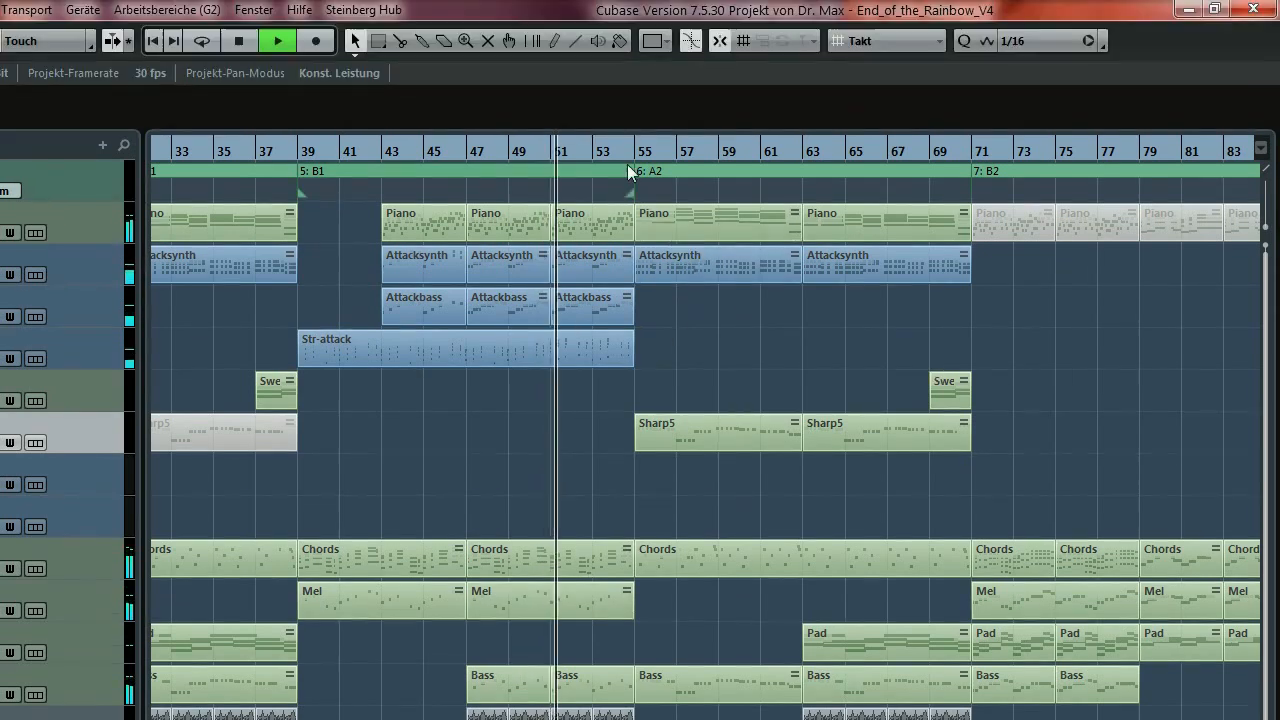
left_click(634, 150)
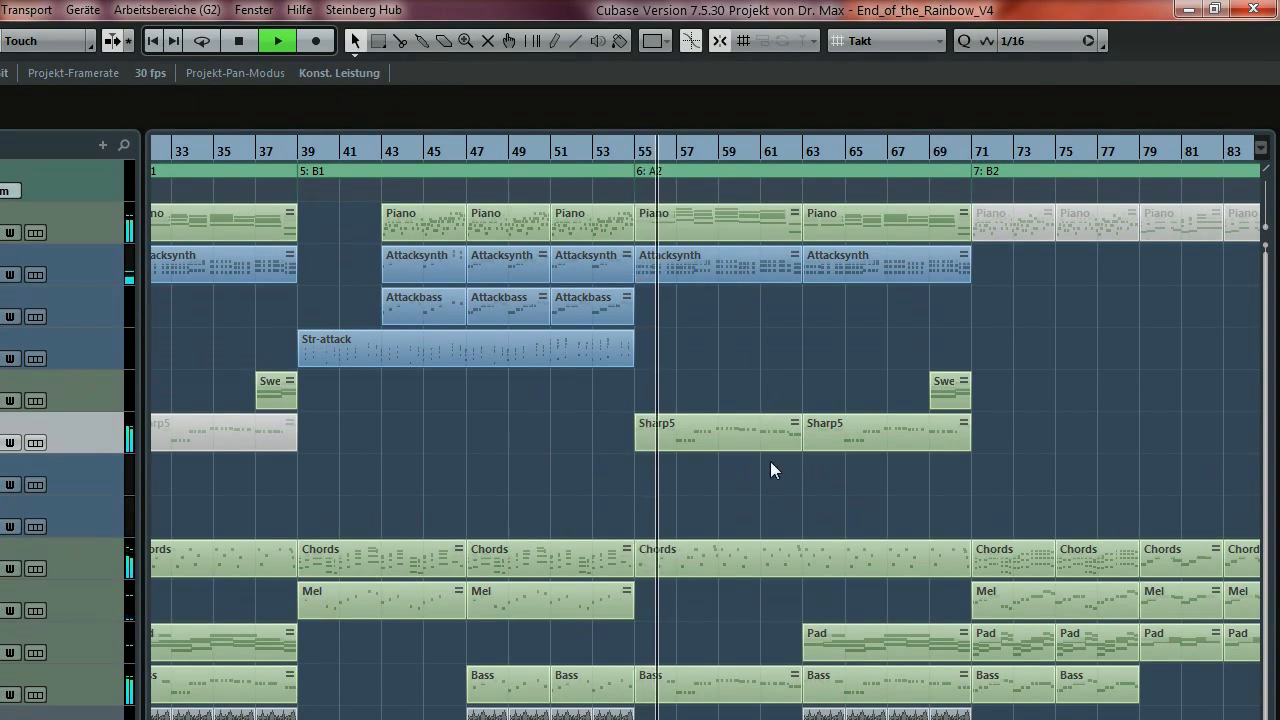
key("space")
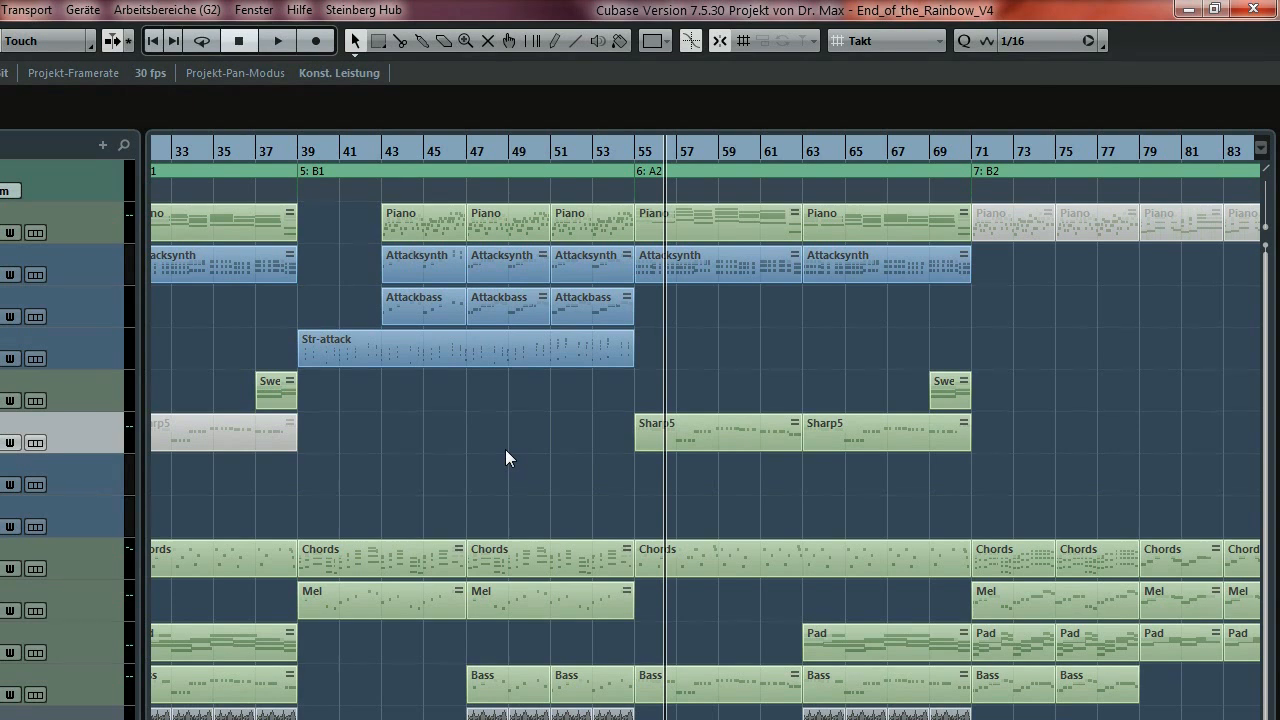
Close V4 without saving and open End_of_the_Rainbow_V6.cpr.
left_click(1268, 12)
left_click(449, 507)
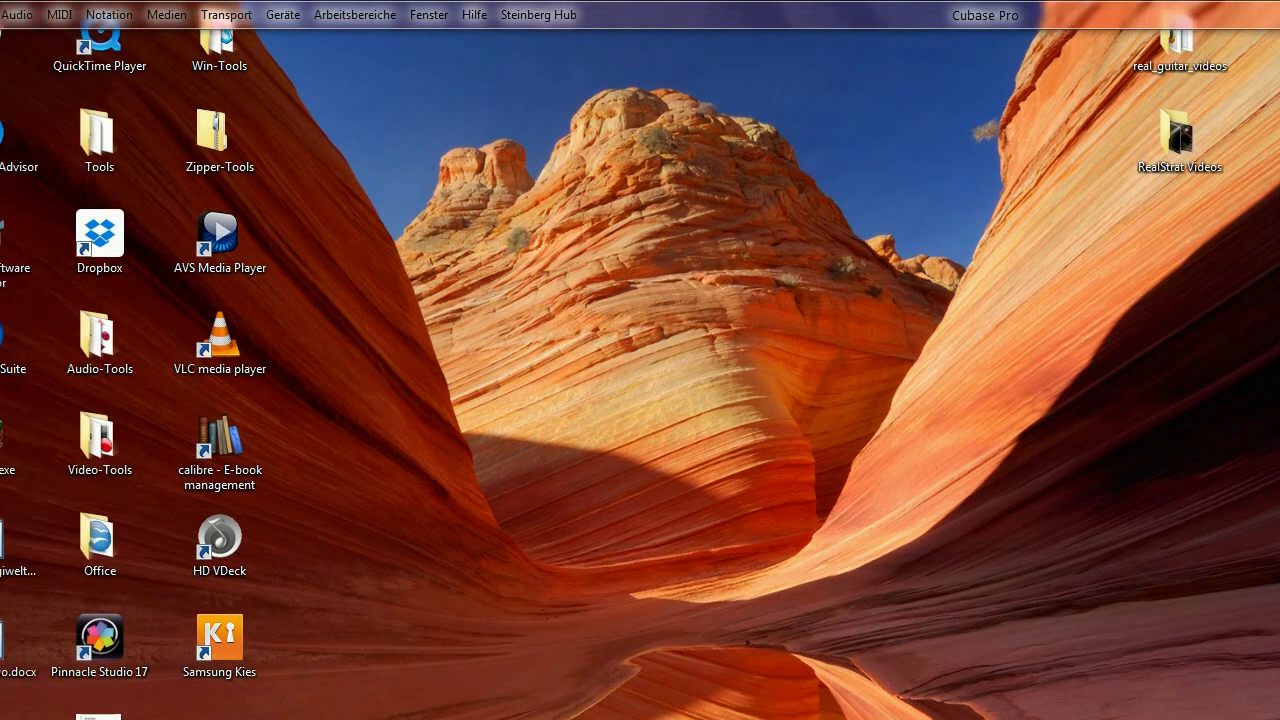
left_click(51, 16)
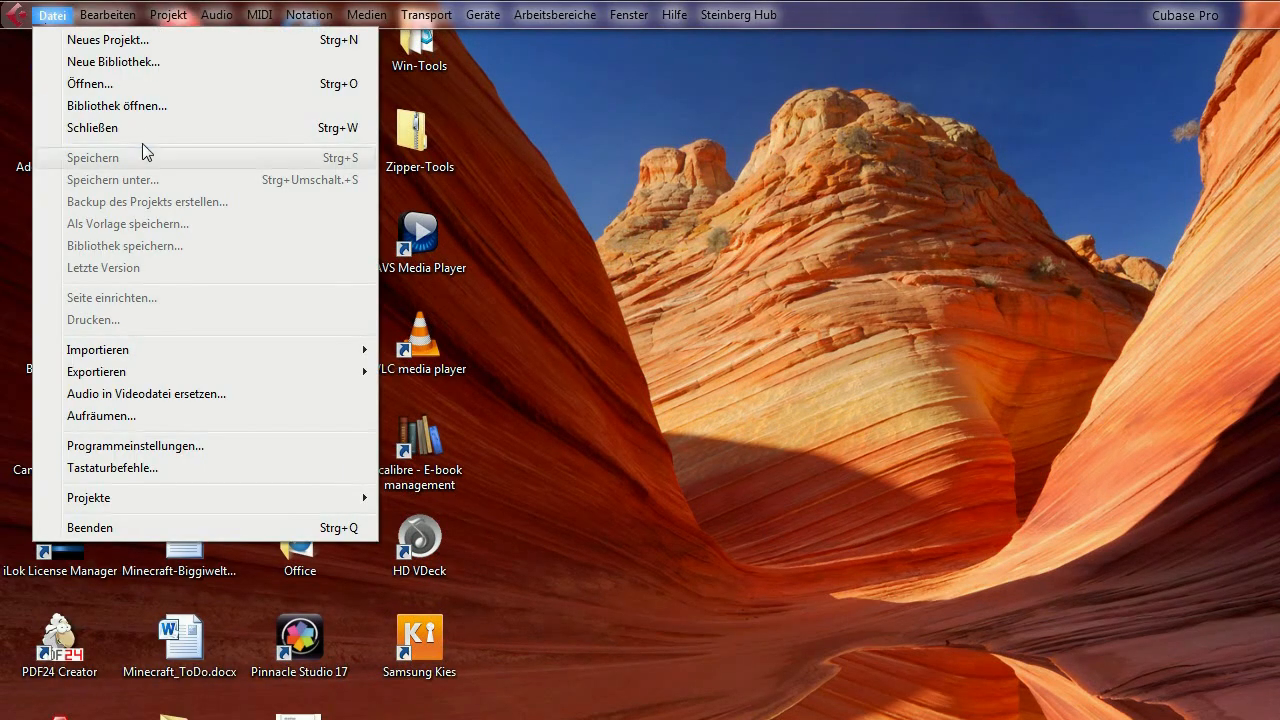
left_click(114, 95)
left_click(410, 422)
double_click(410, 422)
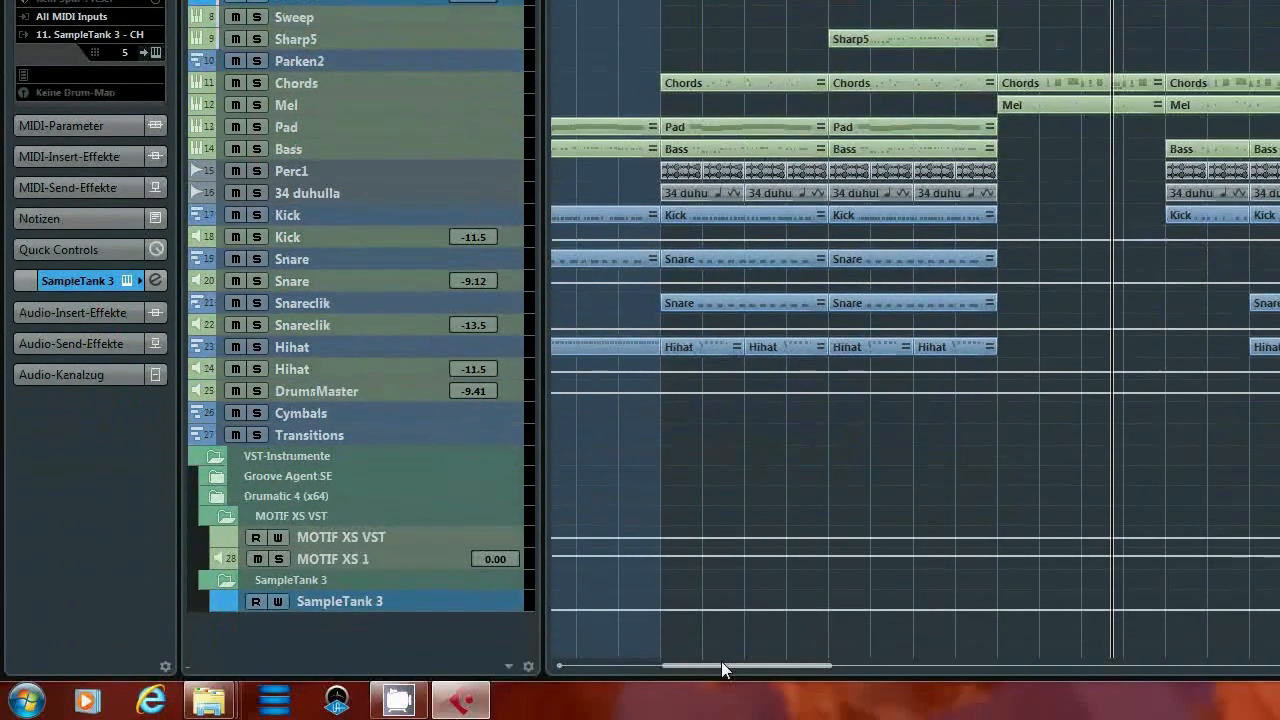
Play the V6 arrangement, solo and unsolo the Piano track, then cycle bars 27–33 and stop.
left_click_drag(721, 661, 685, 657)
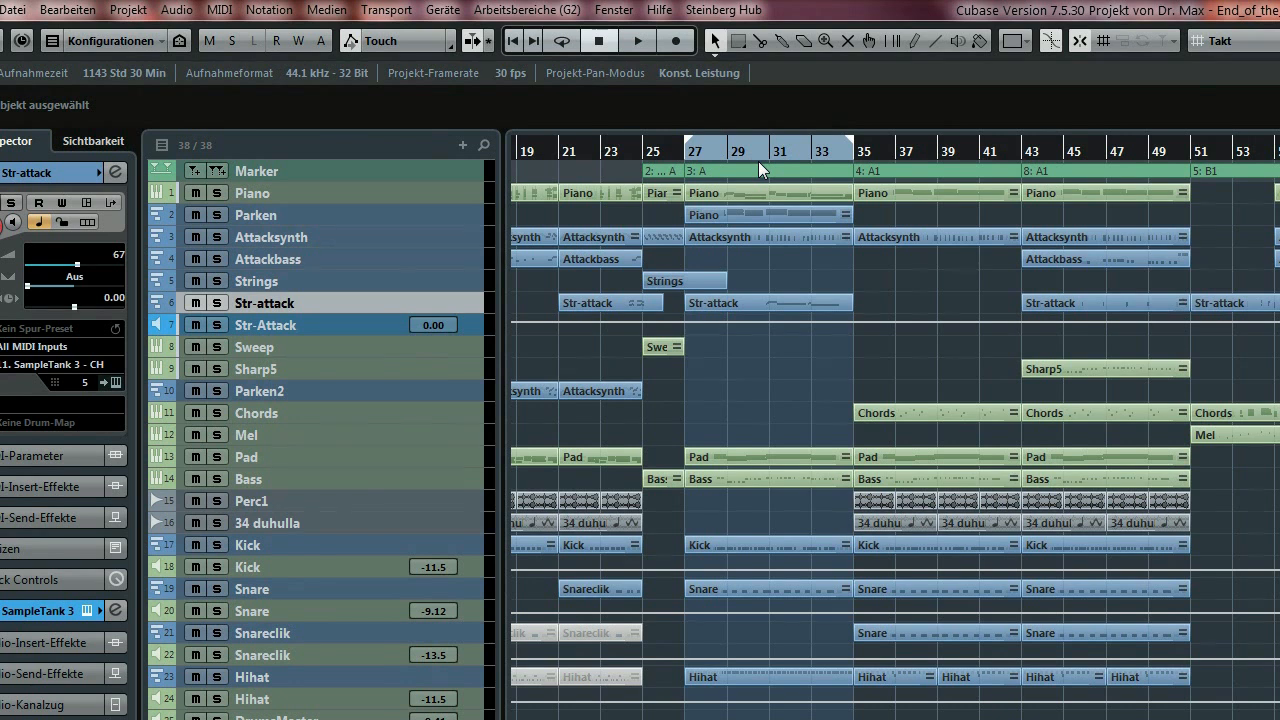
key("space")
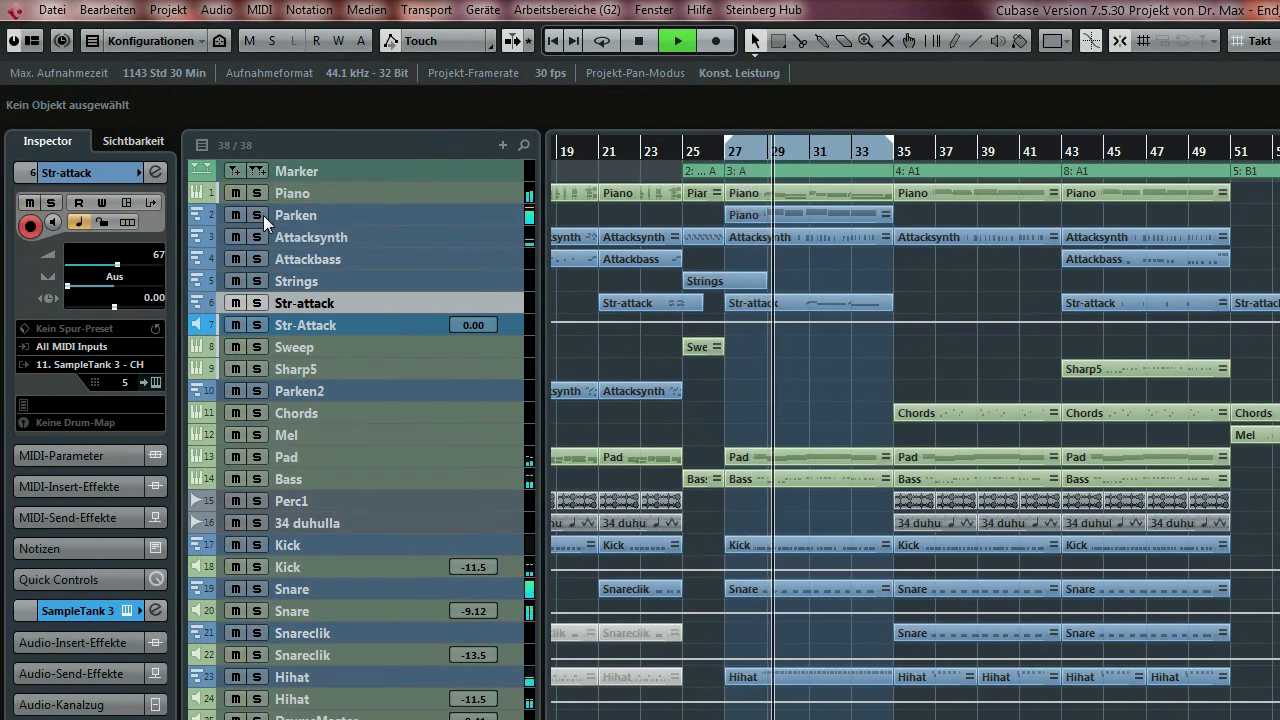
left_click(257, 192)
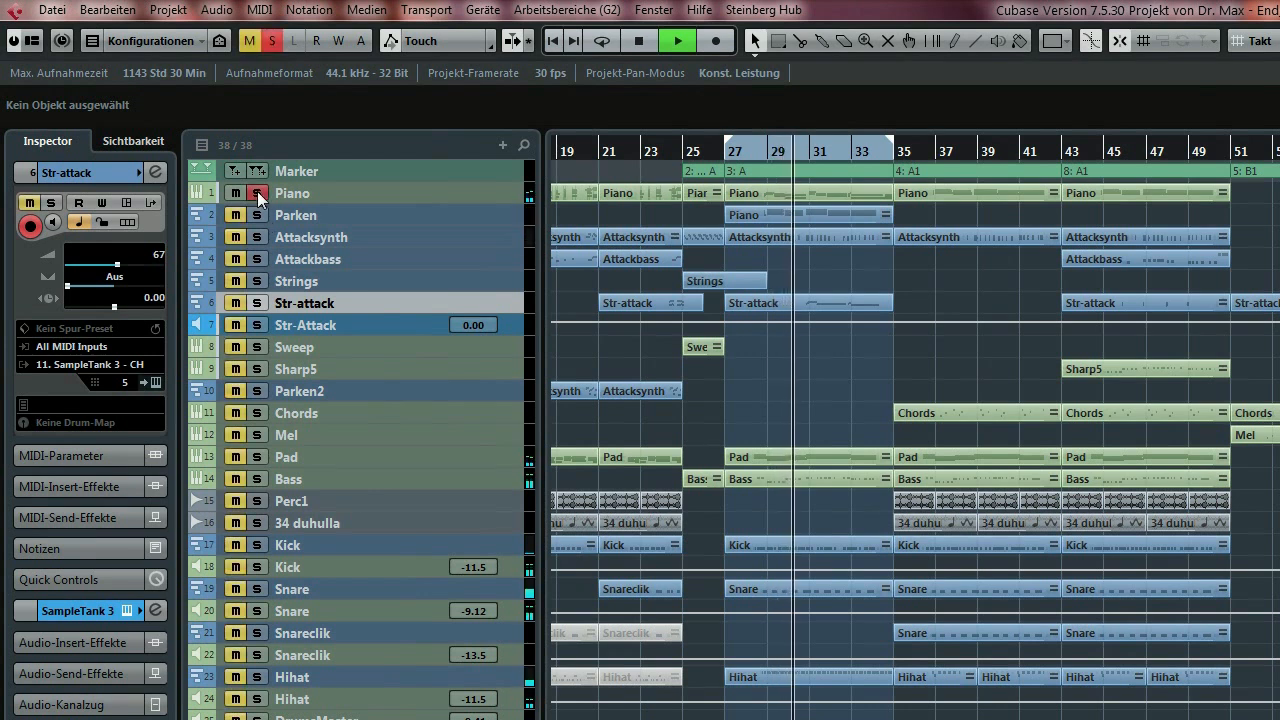
left_click(257, 192)
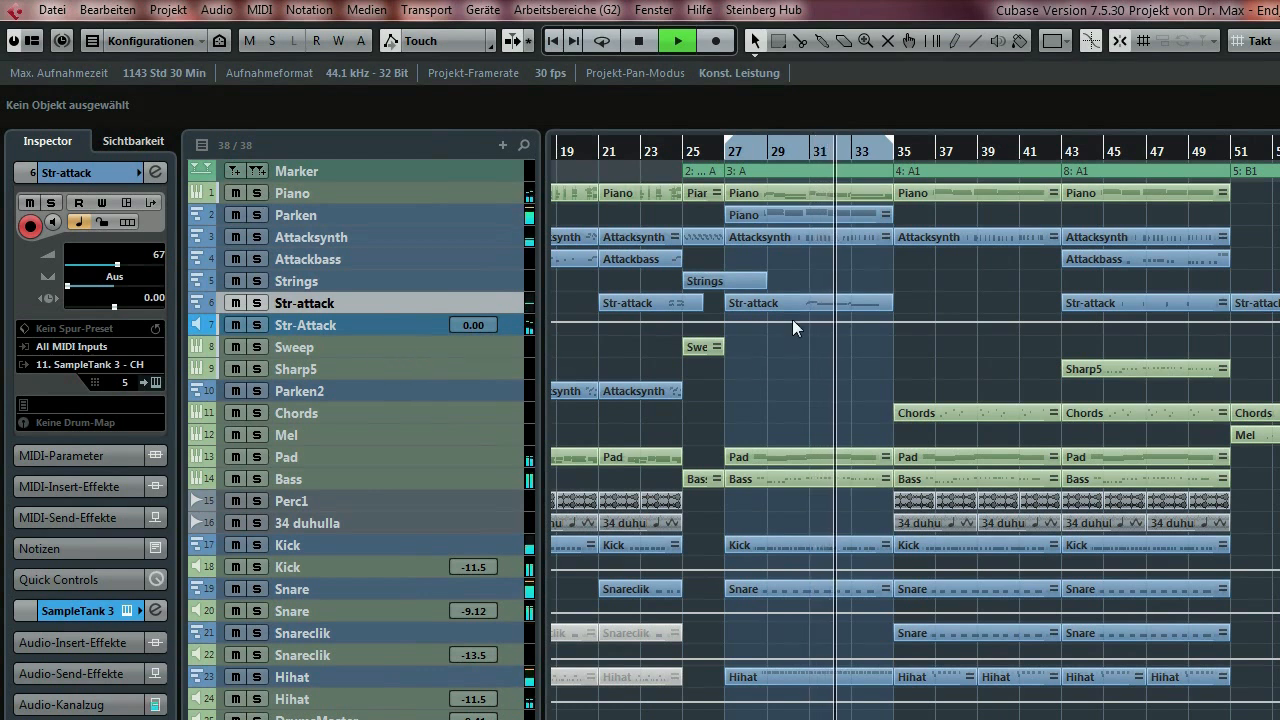
key("KP_Divide")
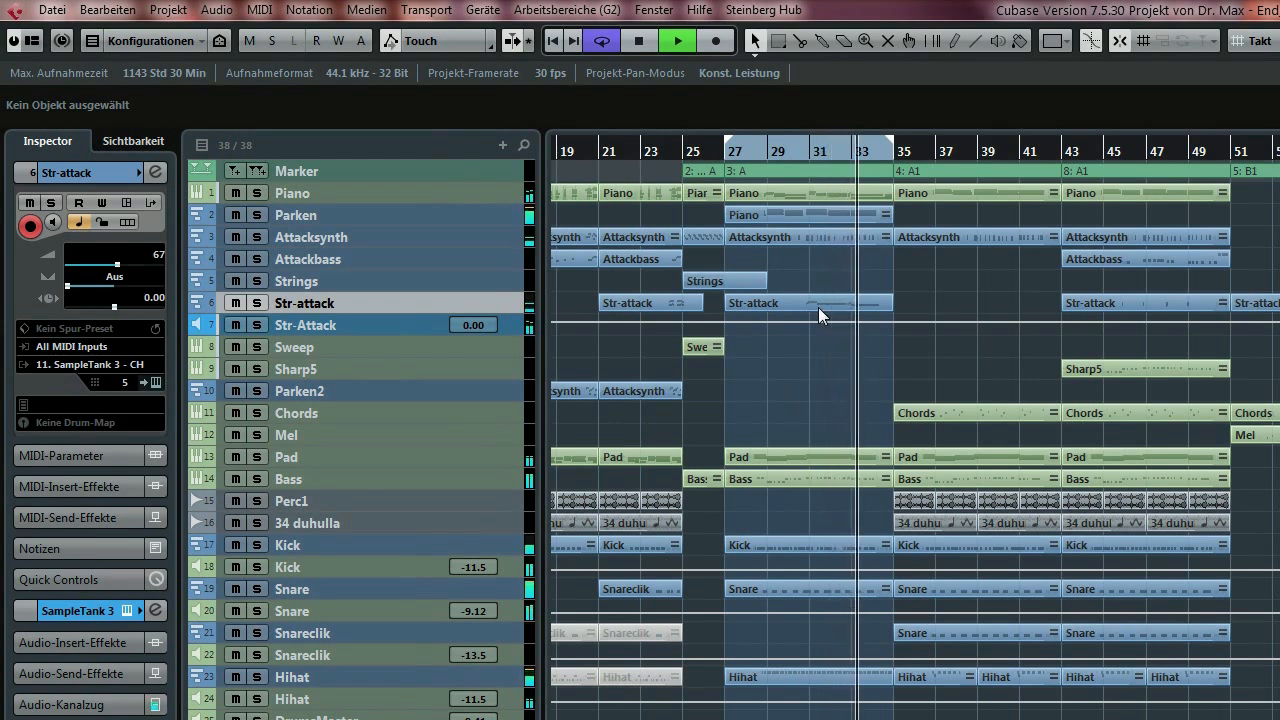
key("space")
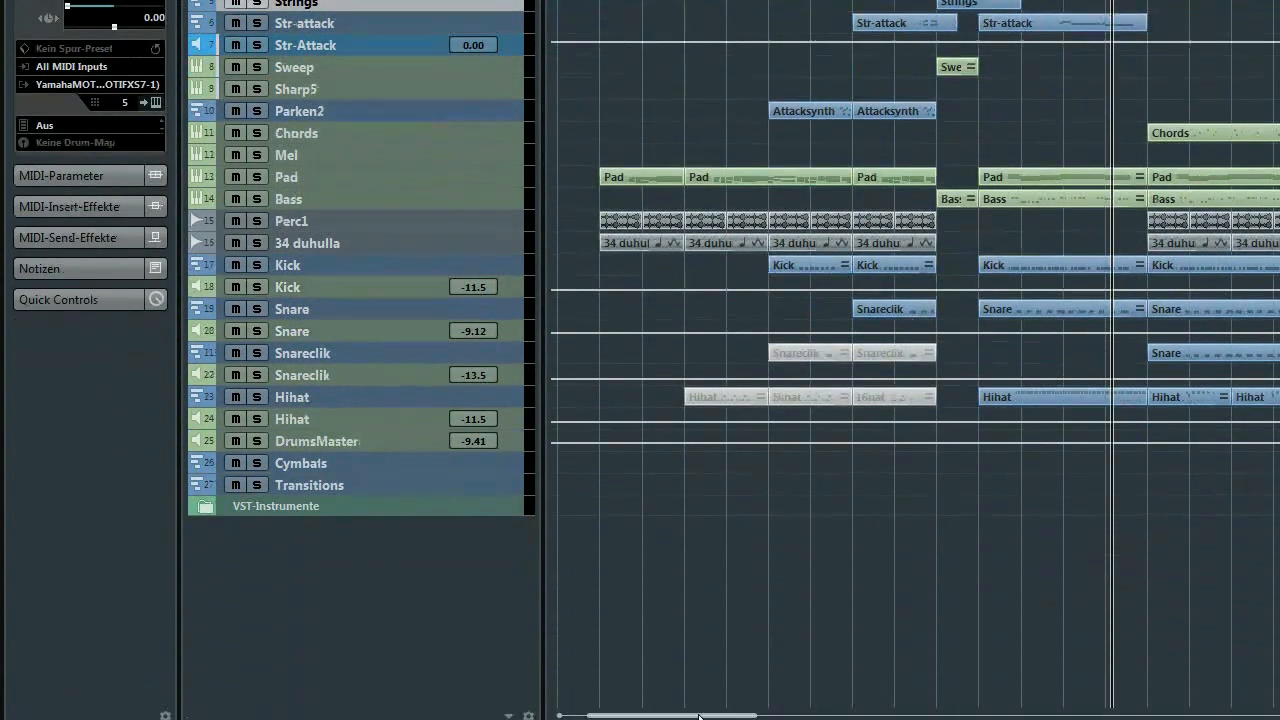
Scroll through the V8 arrangement and zoom out with G to see bar 17 past bar 113.
left_click_drag(692, 665, 672, 665)
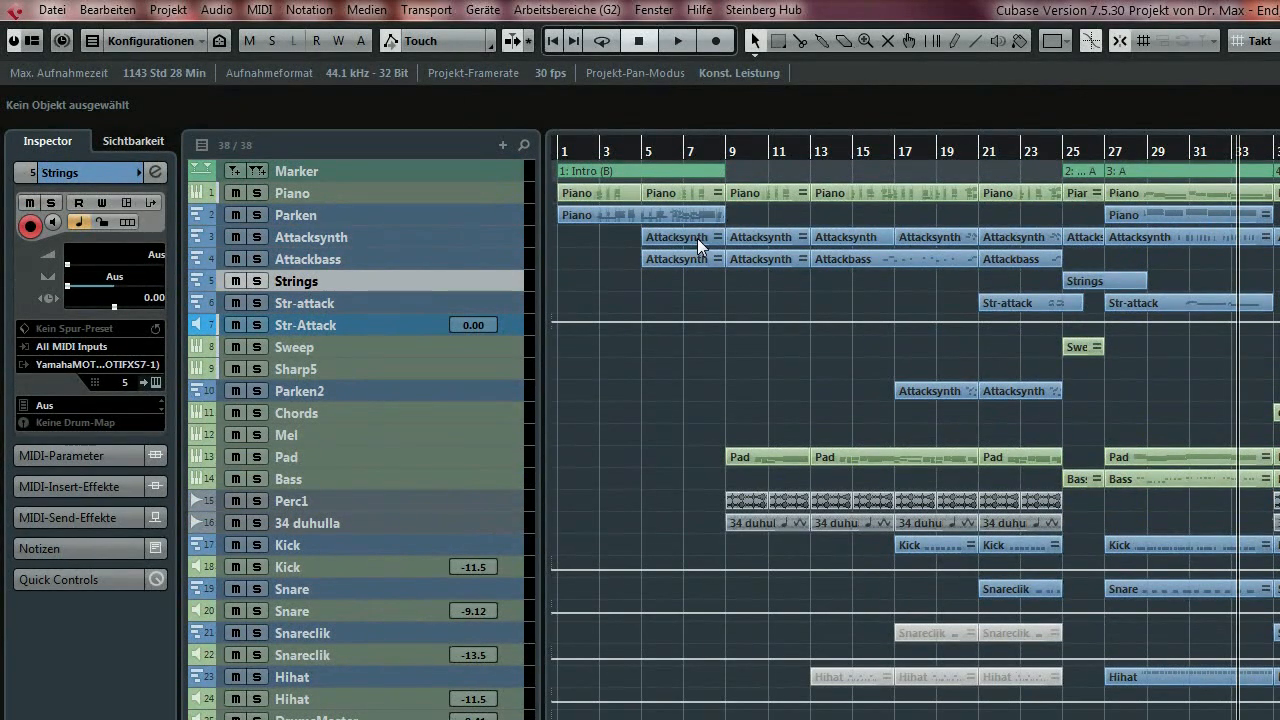
key("g")
key("g")
key("g")
key("g")
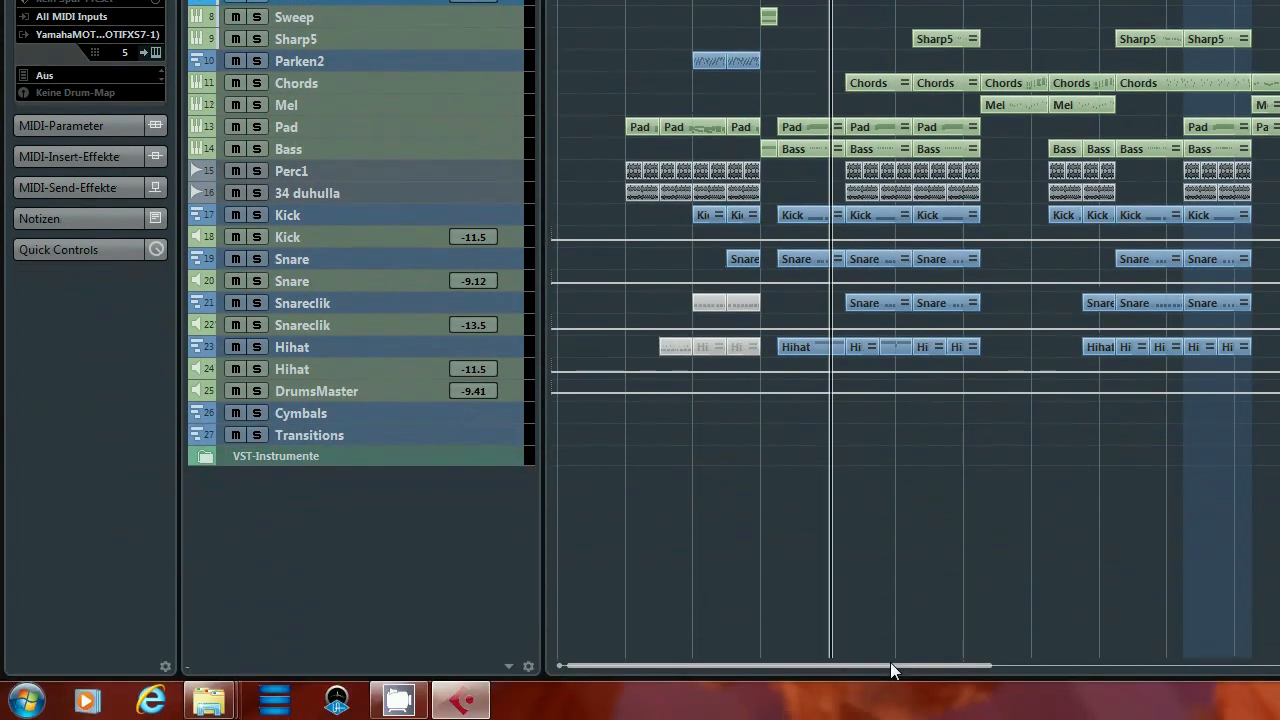
left_click_drag(890, 664, 1088, 664)
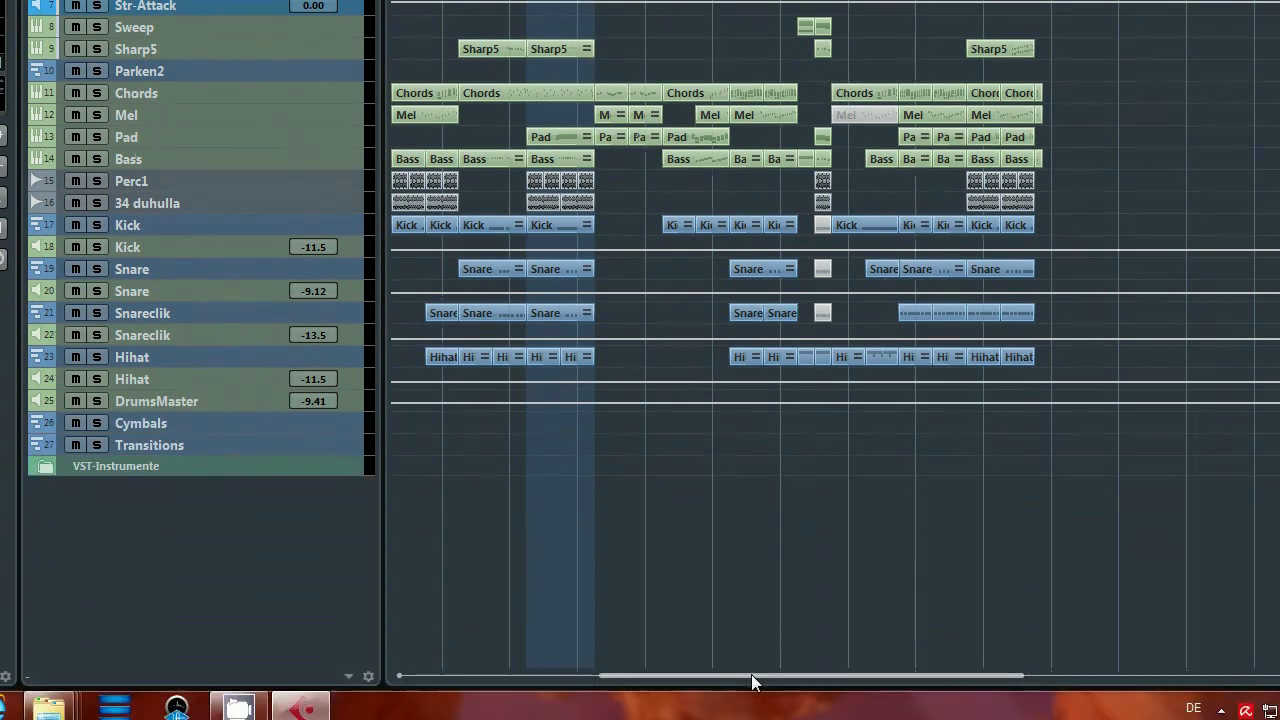
left_click_drag(751, 674, 599, 669)
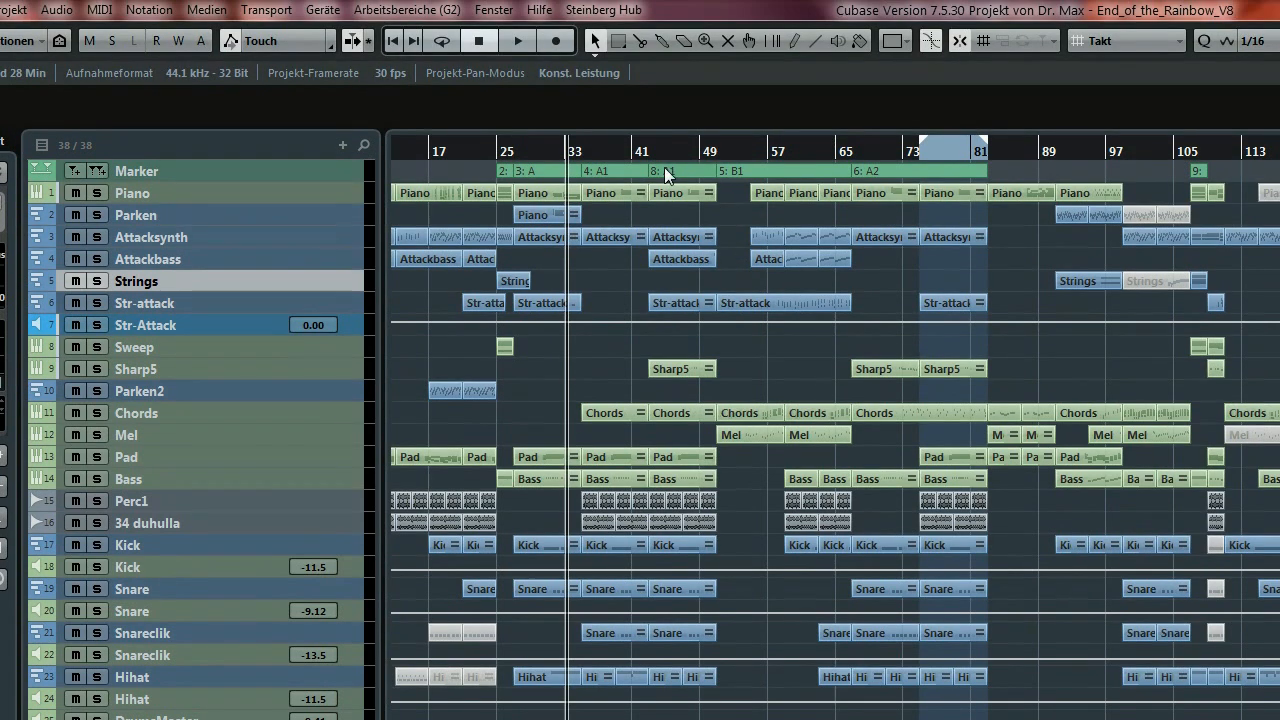
Zoom in, play the V8 arrangement from bar 45, and stop near bar 59.
key("h")
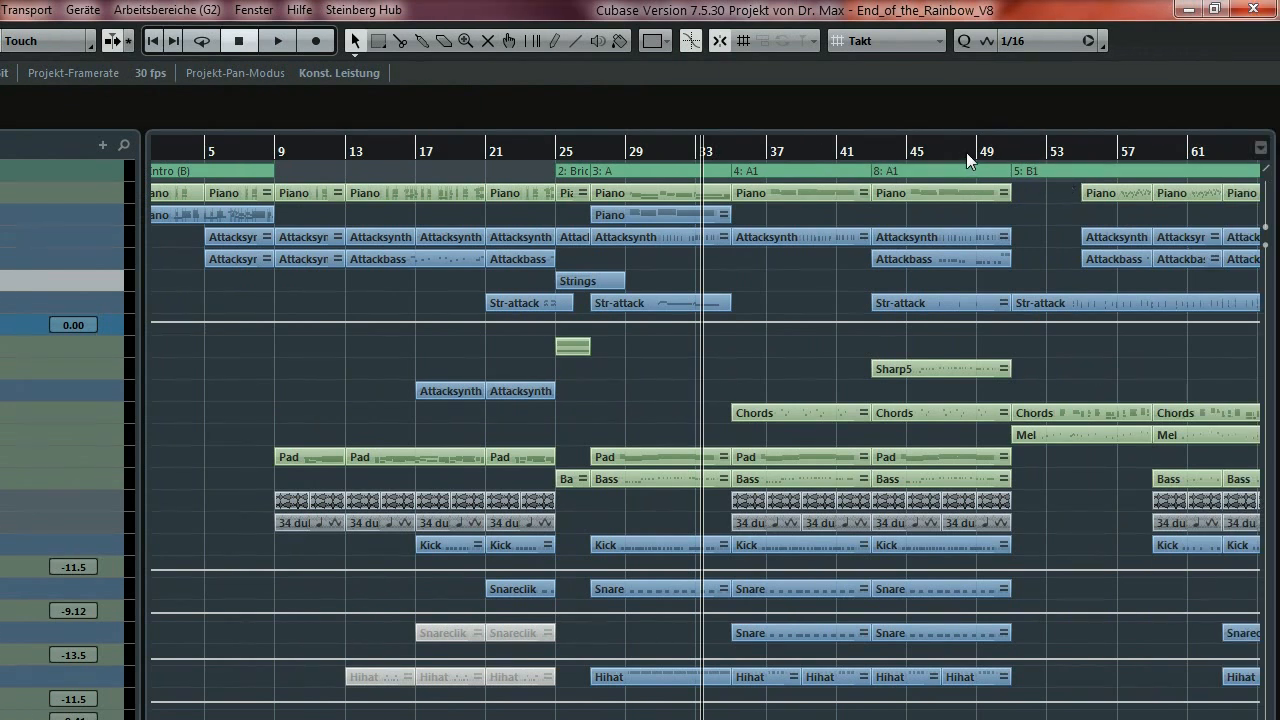
left_click(907, 150)
key("space")
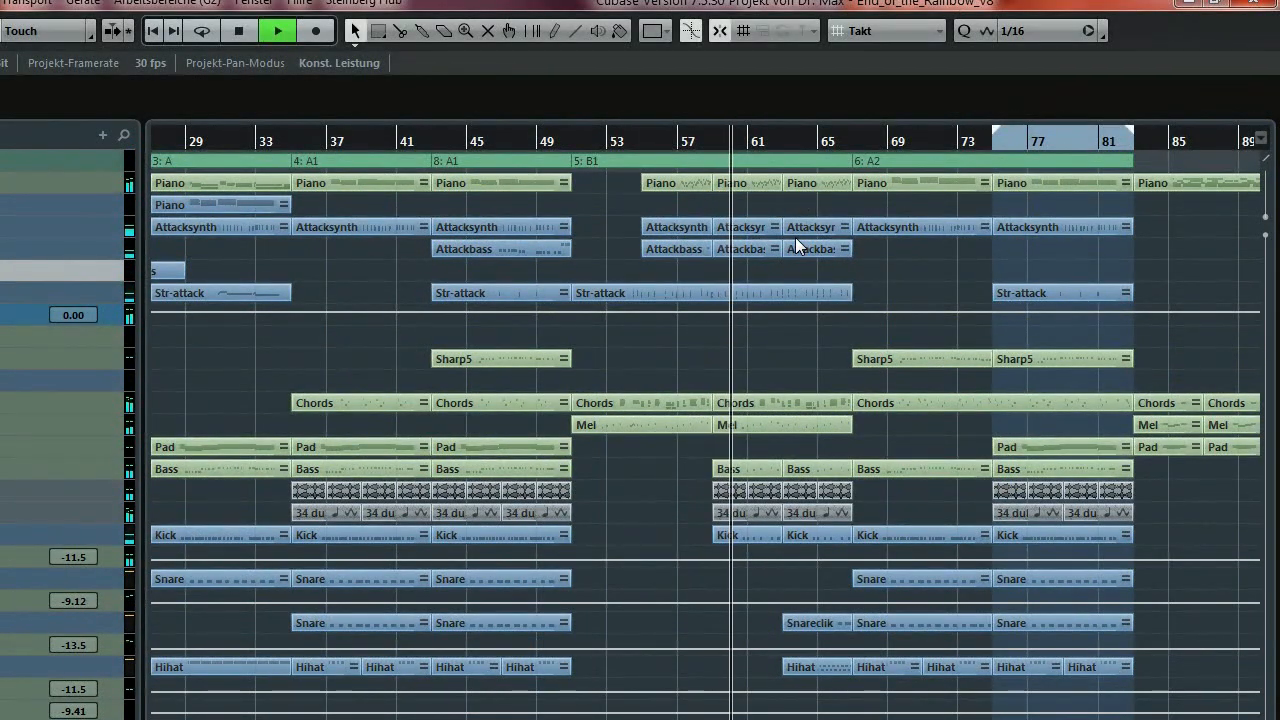
key("space")
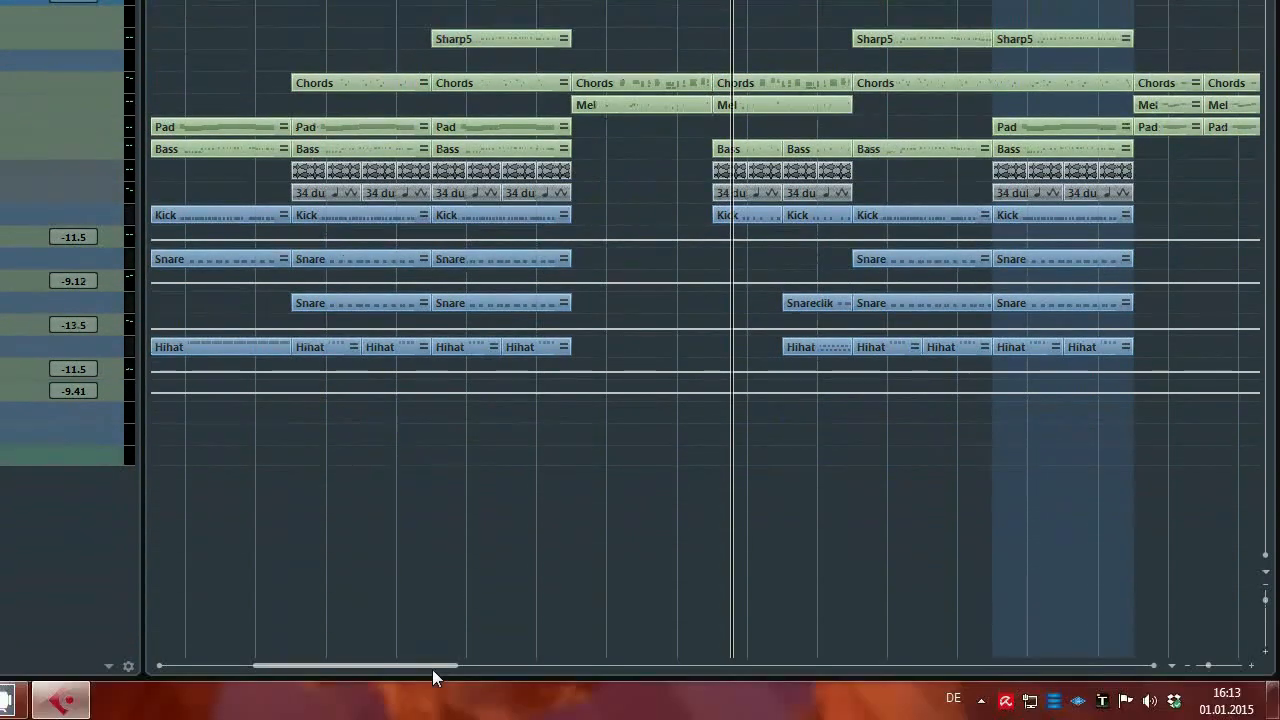
left_click_drag(435, 666, 359, 668)
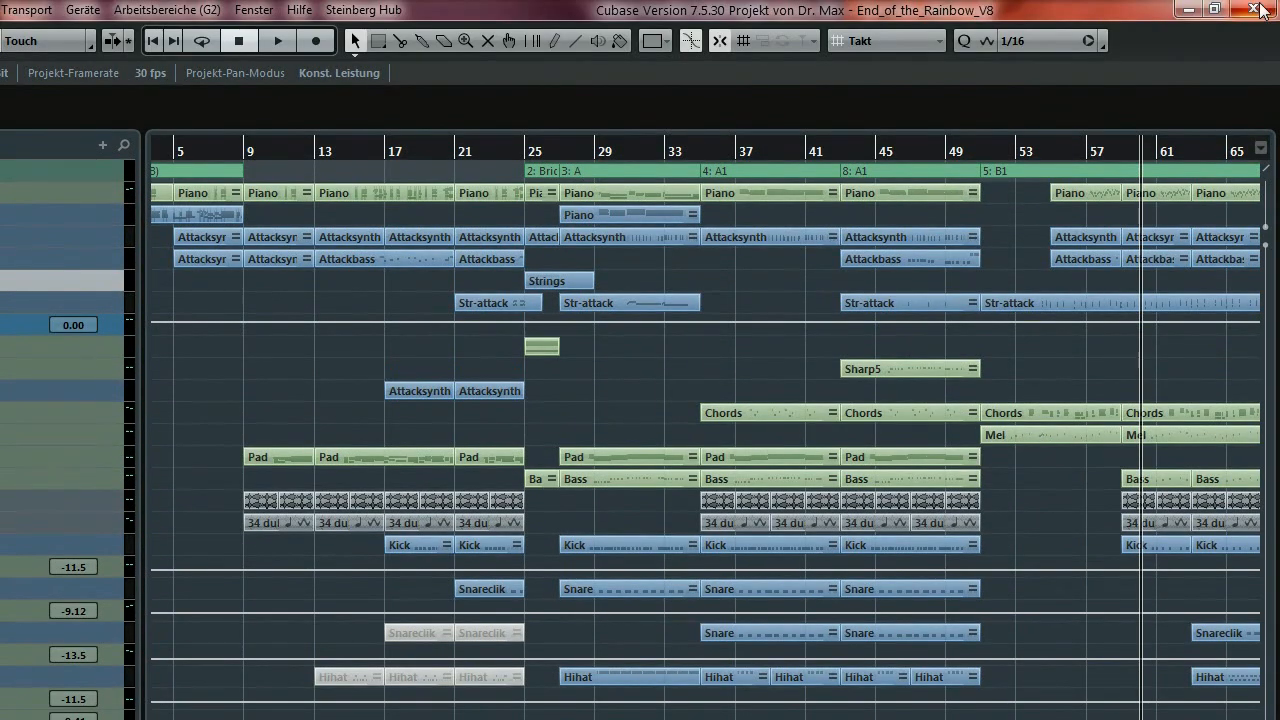
Close the V8 project and scroll the next version's arrangement to bars 61–77.
left_click(1254, 10)
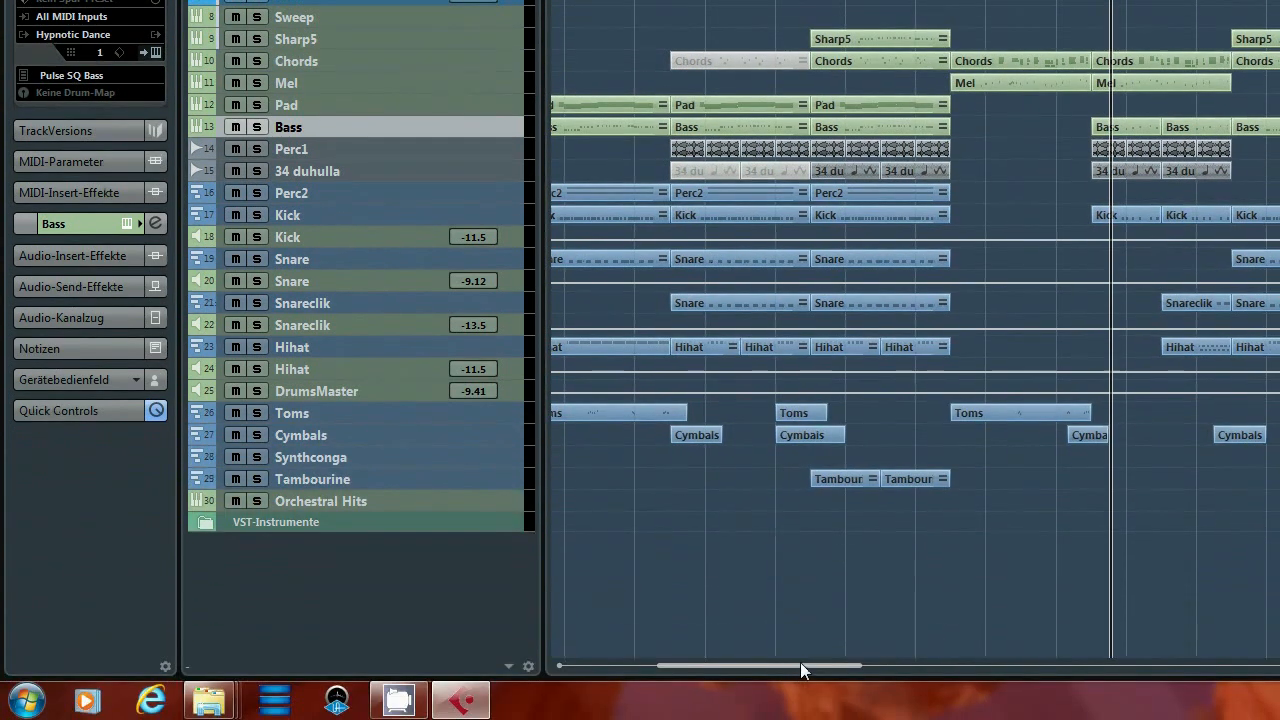
left_click_drag(800, 664, 981, 658)
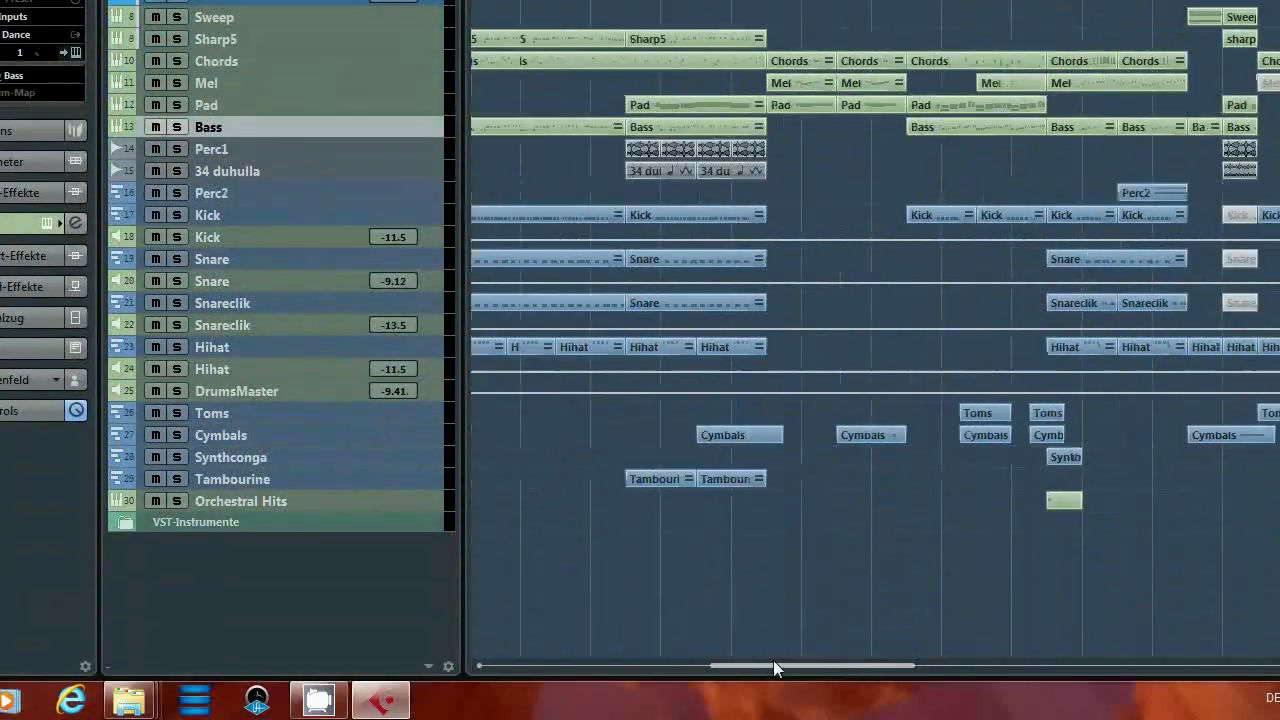
left_click_drag(773, 660, 694, 668)
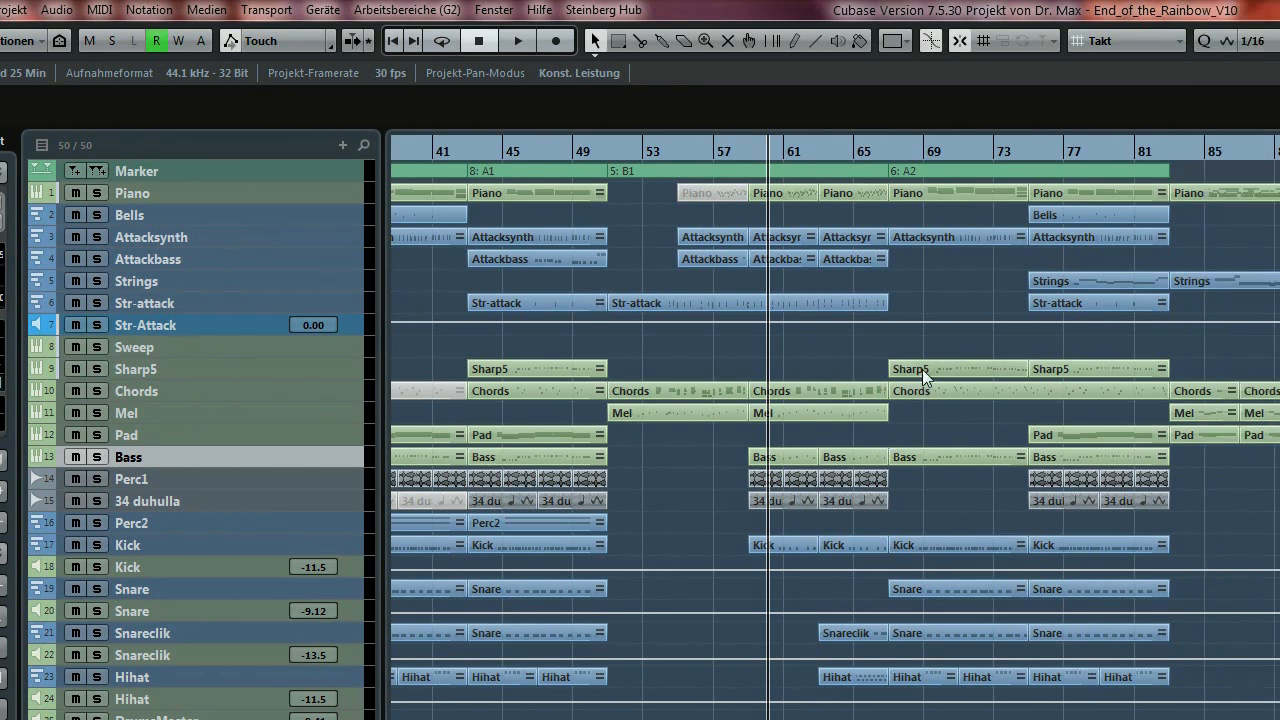
Set the locators to the Sharp5 part at bar 67, audition it soloed, then unsolo Sharp5.
left_click(1002, 369)
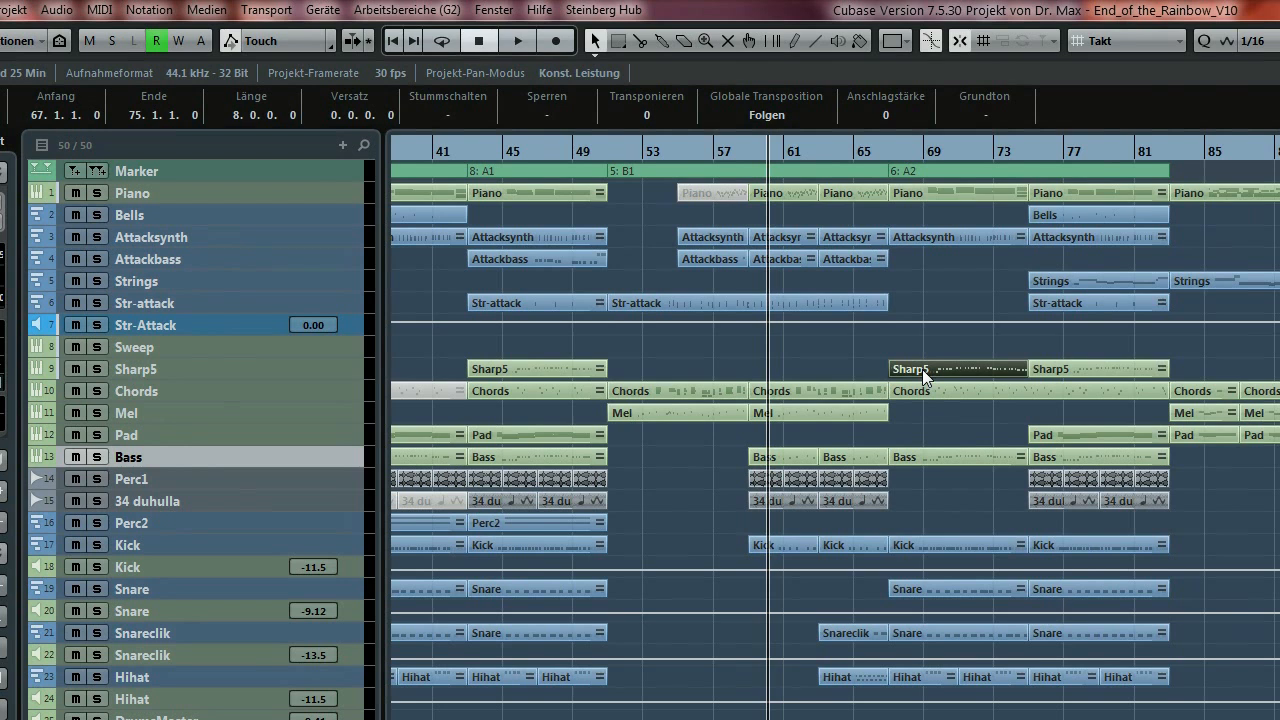
key("p")
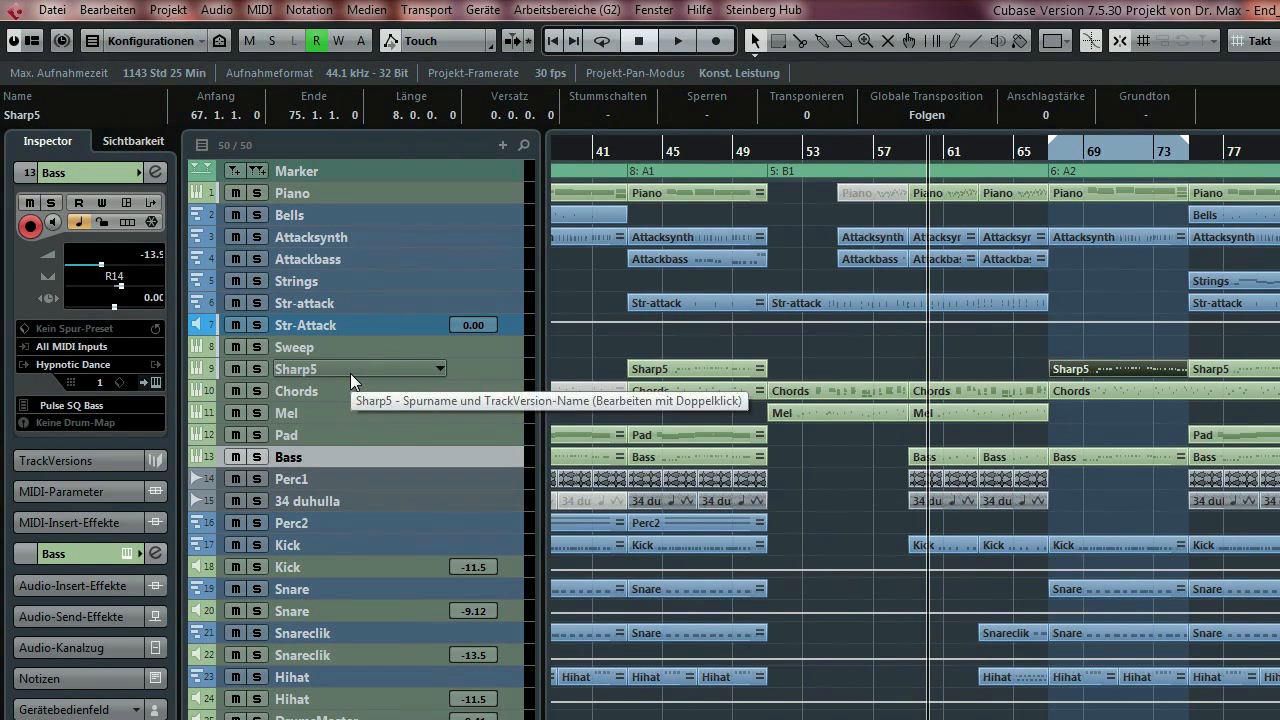
key("space")
left_click(256, 369)
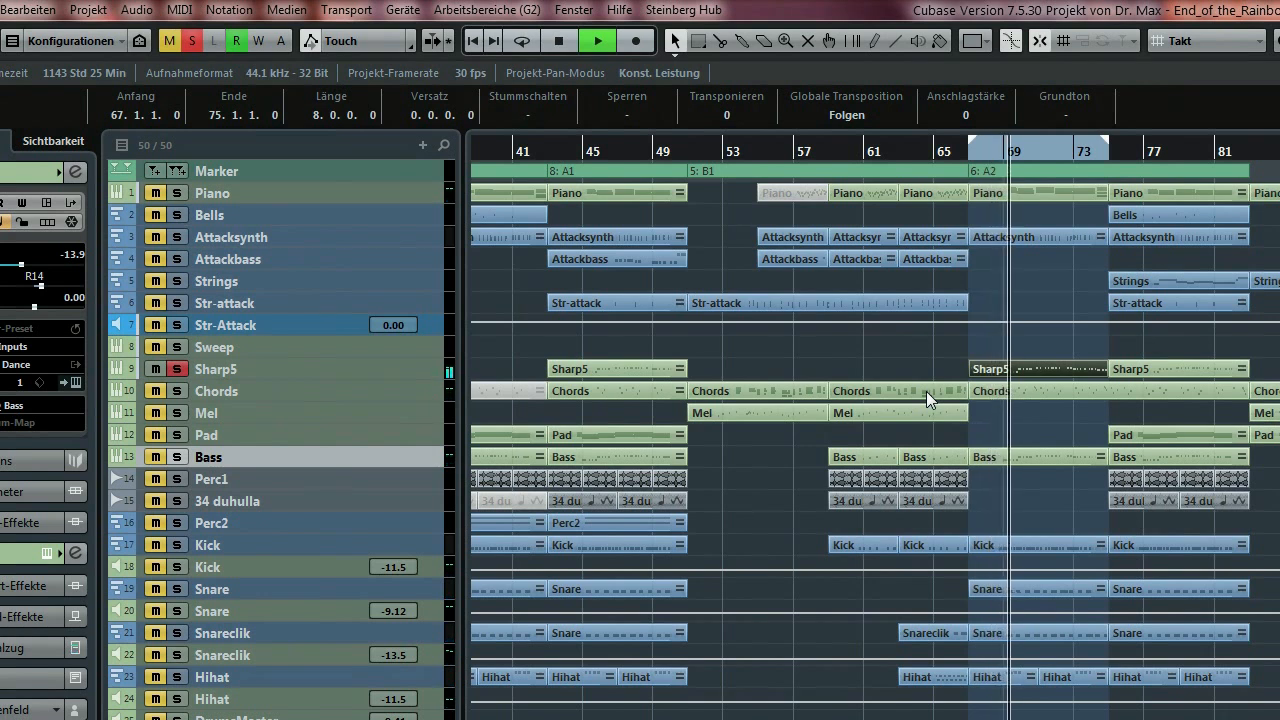
key("space")
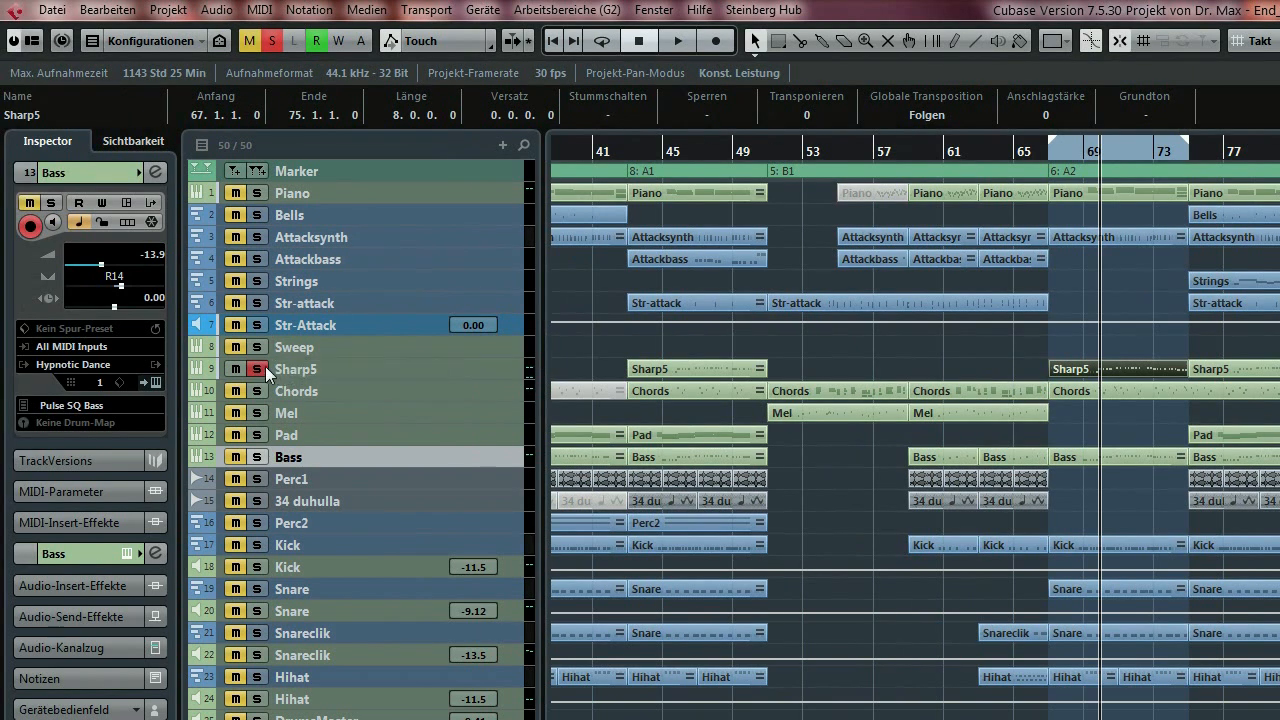
left_click(176, 369)
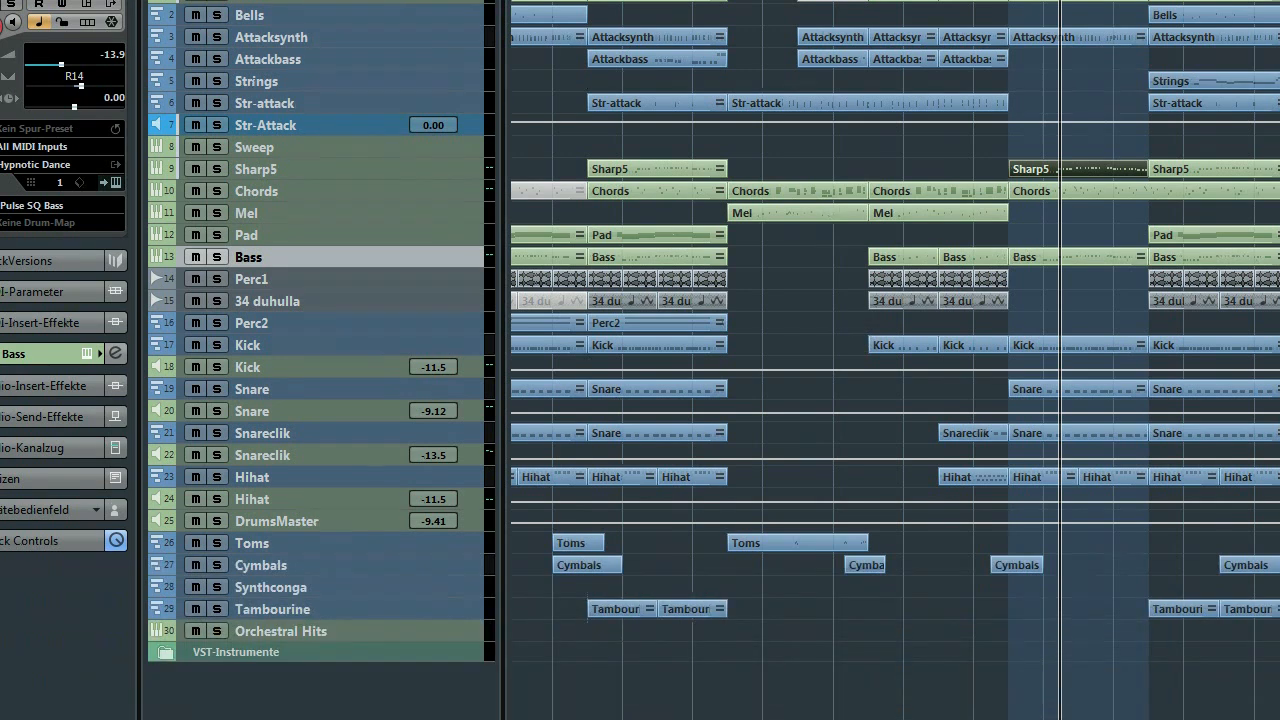
Scroll the arrangement, play from bar 127 and stop, then show the MixConsole with F3.
left_click_drag(824, 668, 716, 671)
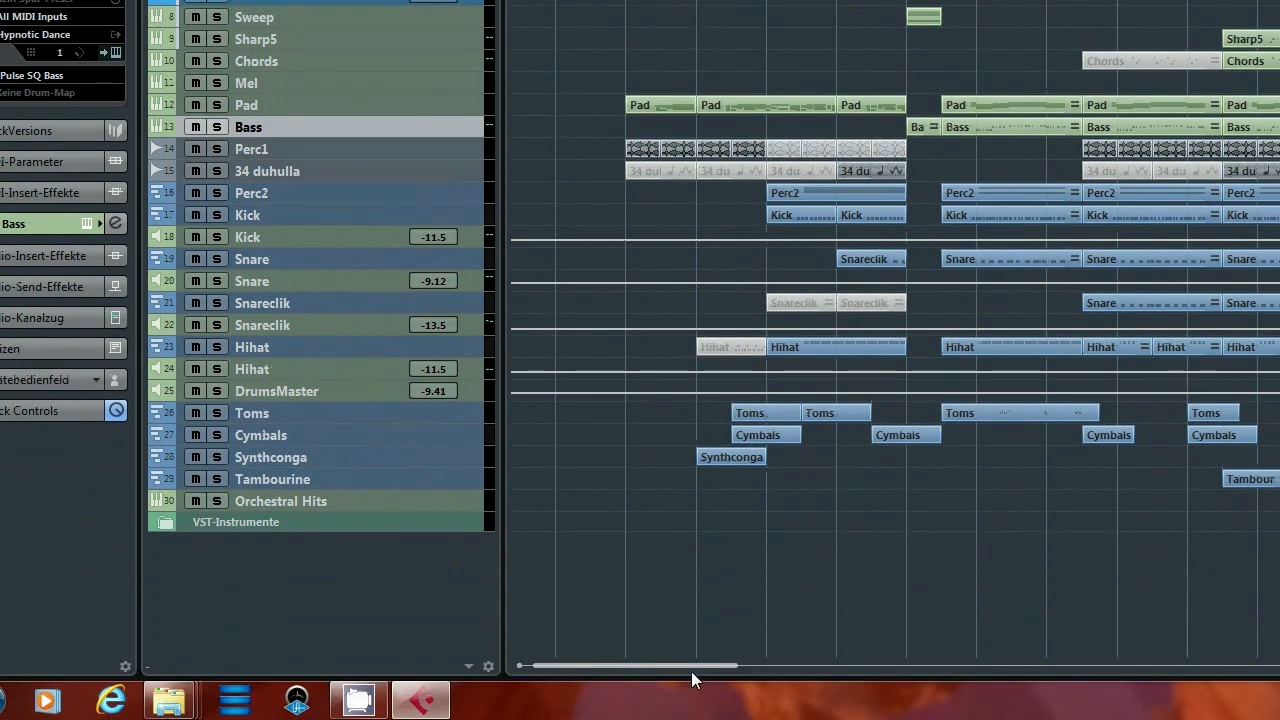
left_click_drag(697, 664, 977, 657)
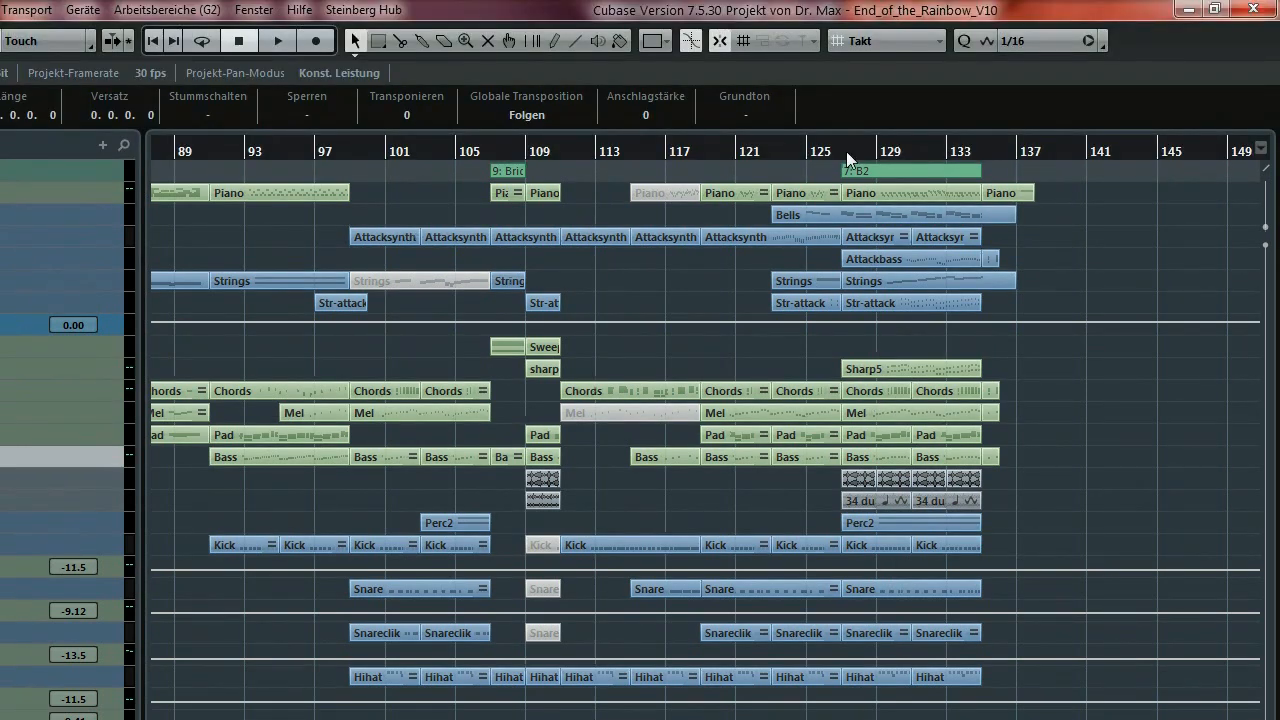
double_click(846, 153)
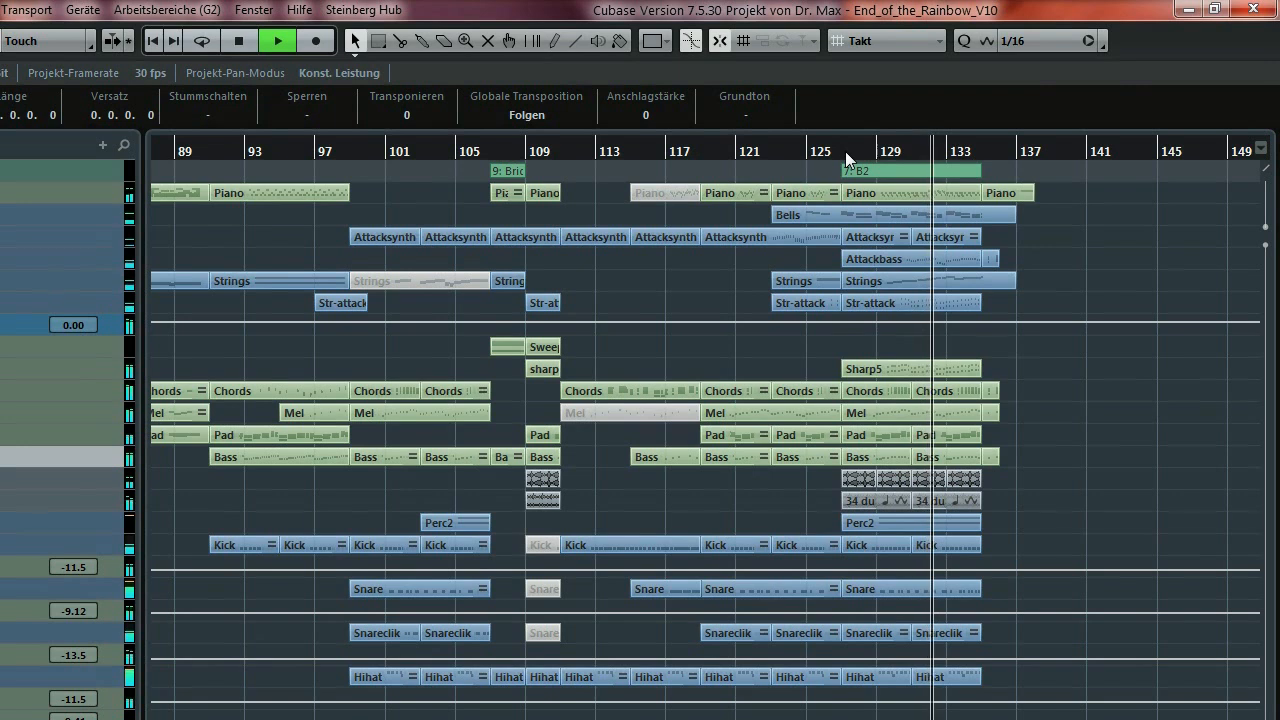
key("space")
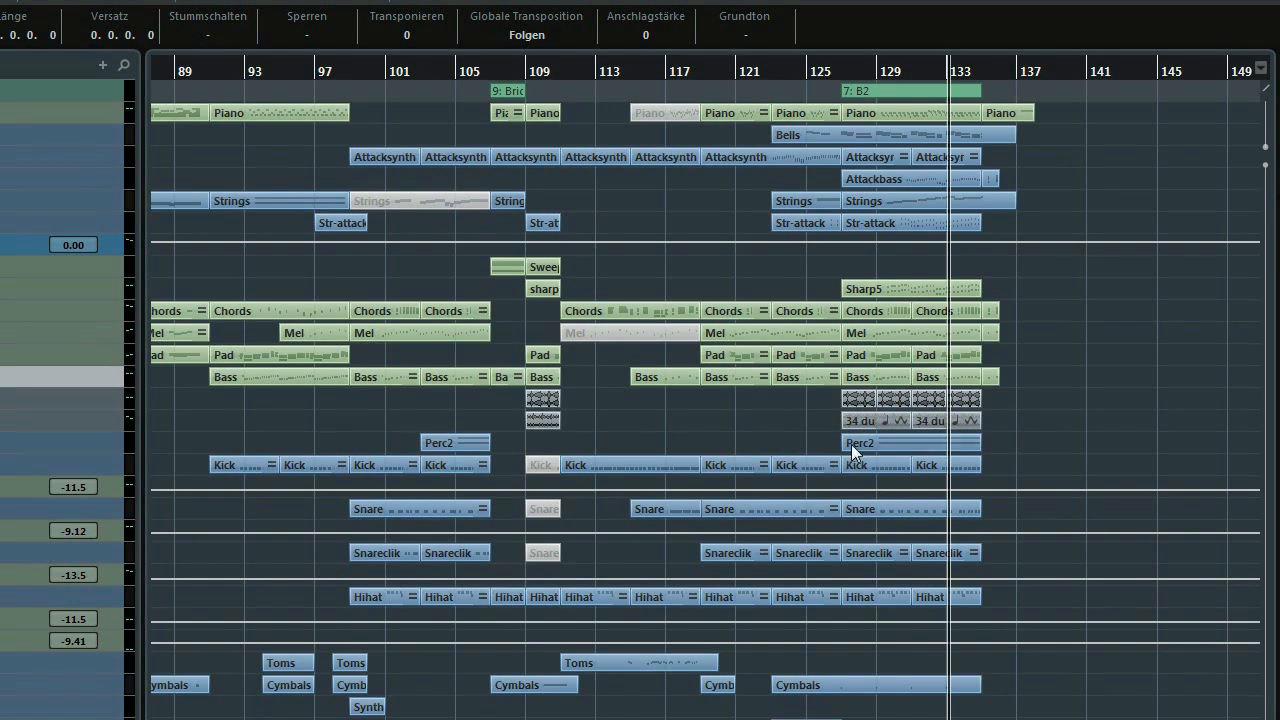
key("F3")
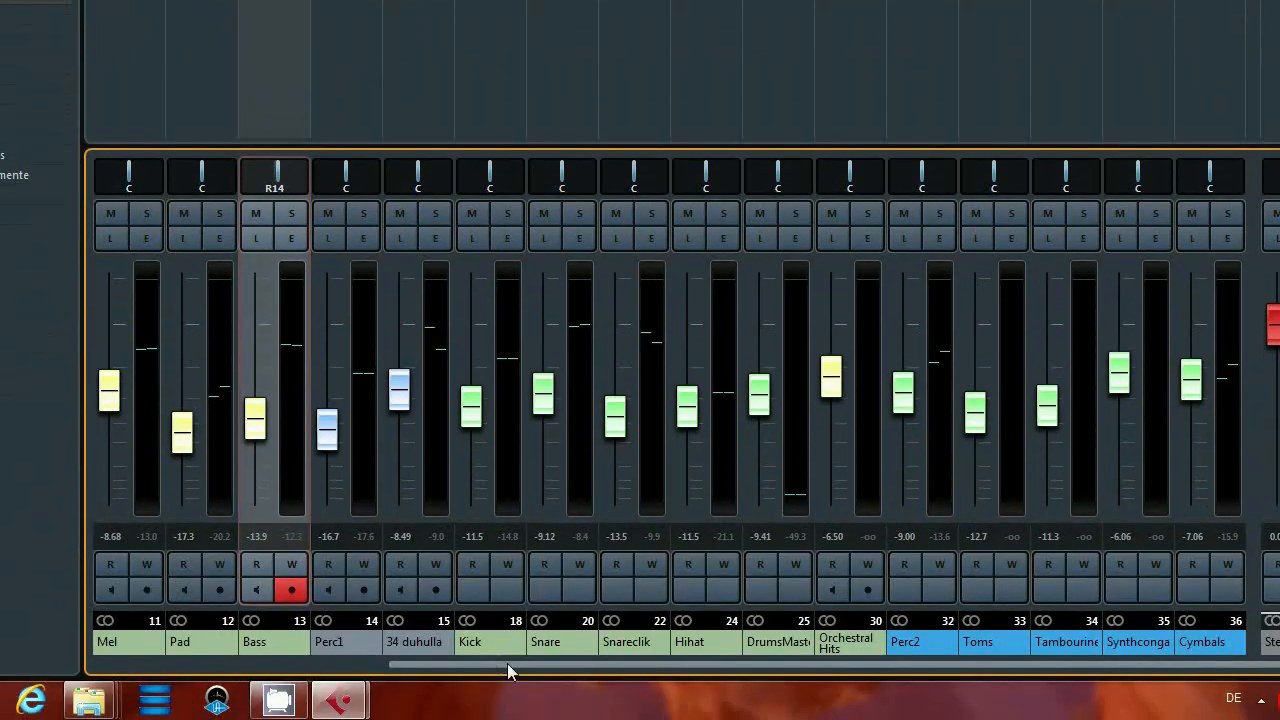
Scroll the MixConsole channels, start playback, and solo the Kick channel.
left_click_drag(507, 664, 350, 664)
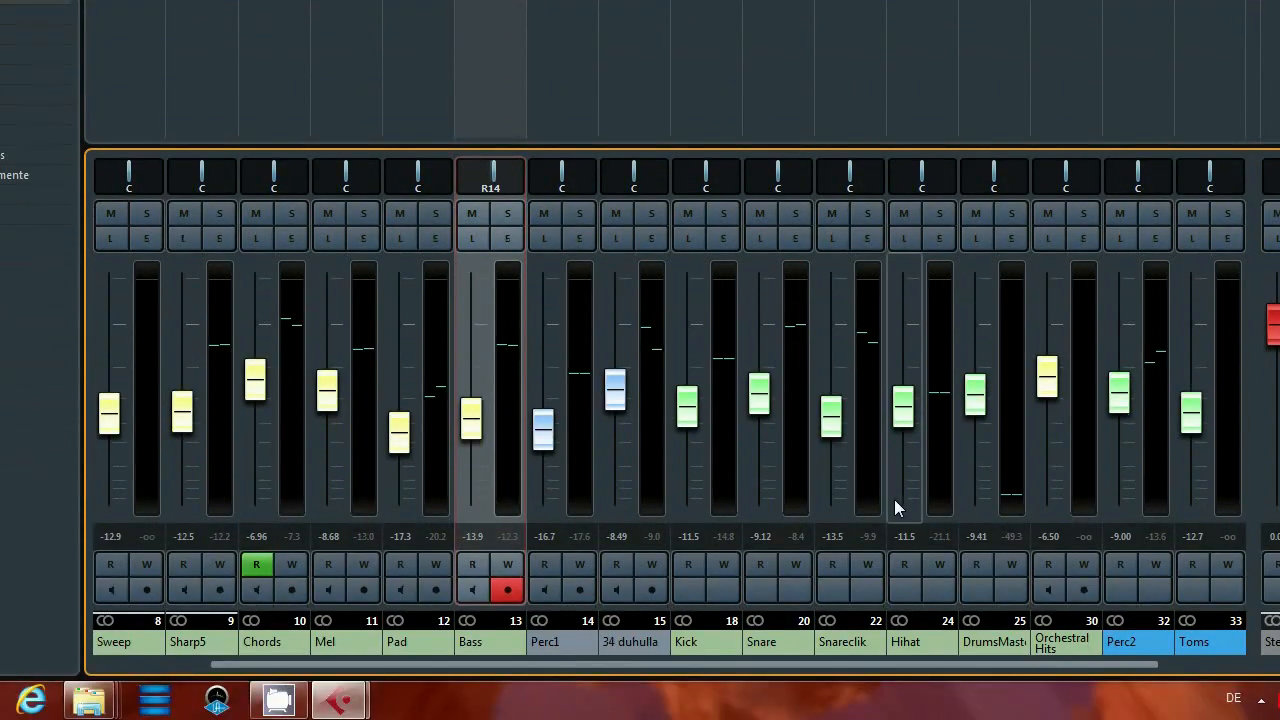
key("space")
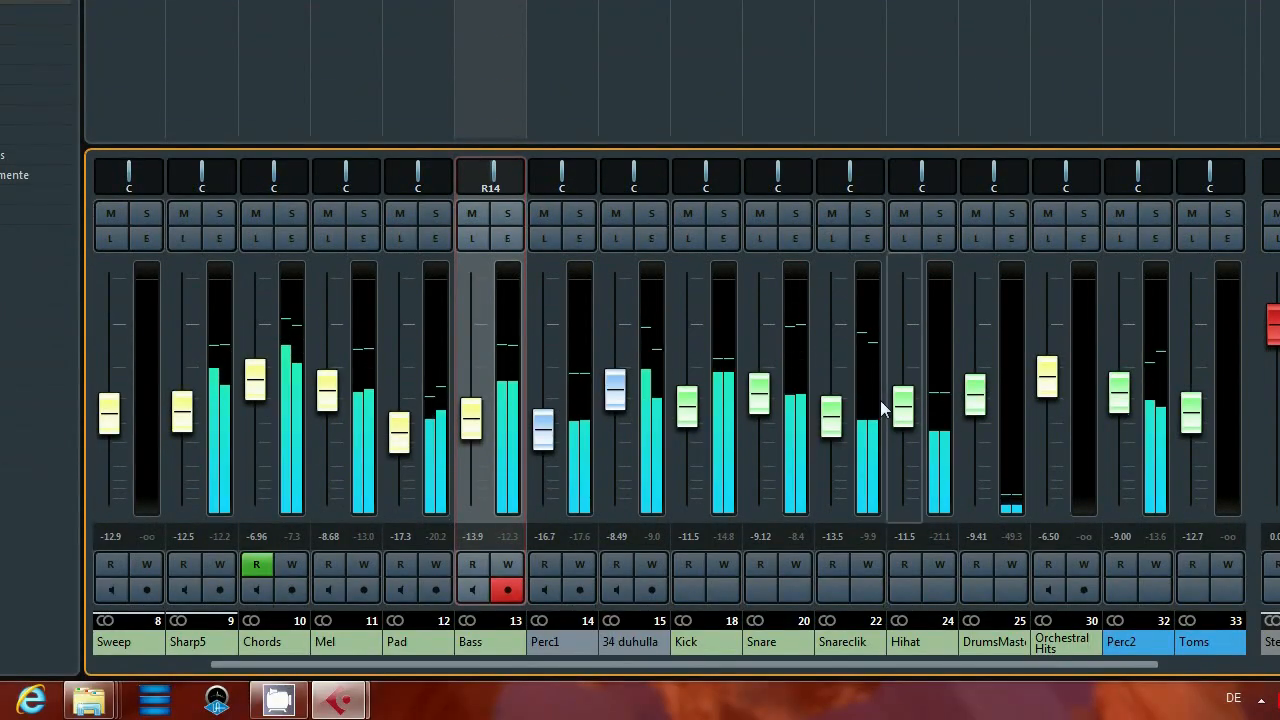
left_click(723, 213)
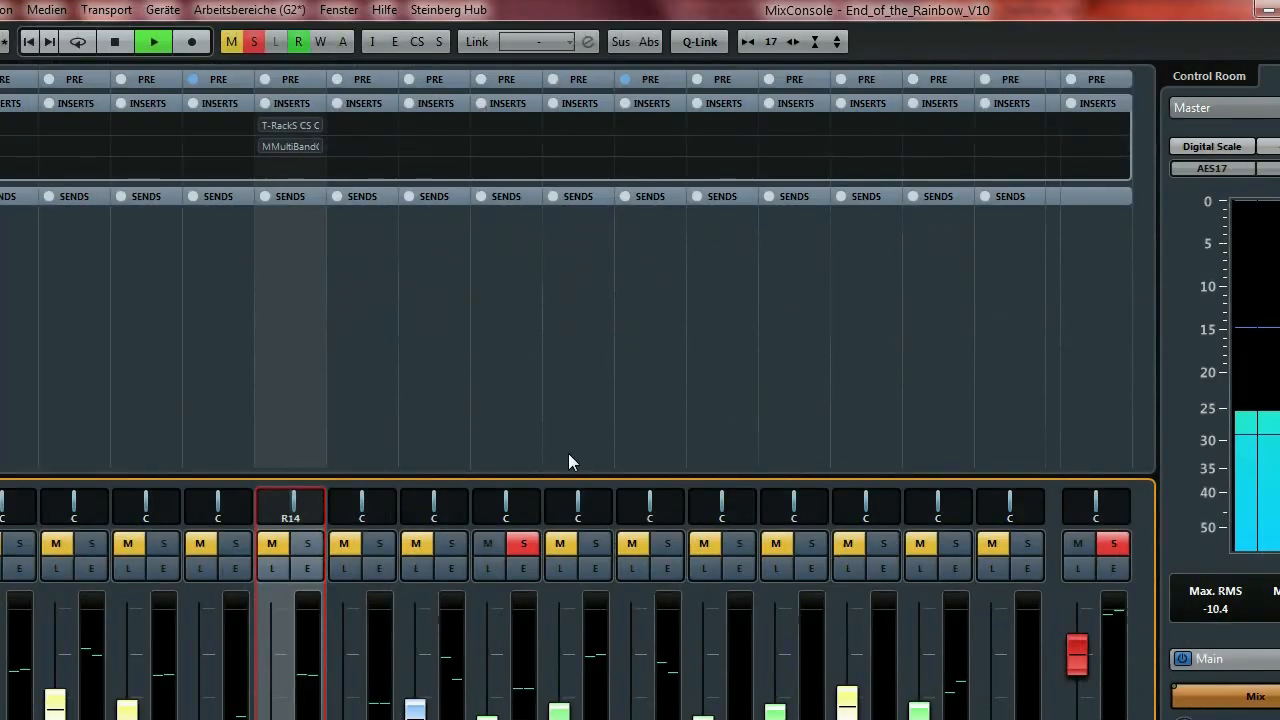
Inspect the Bass channel's insert slots, then stop playback.
mouse_move(517, 166)
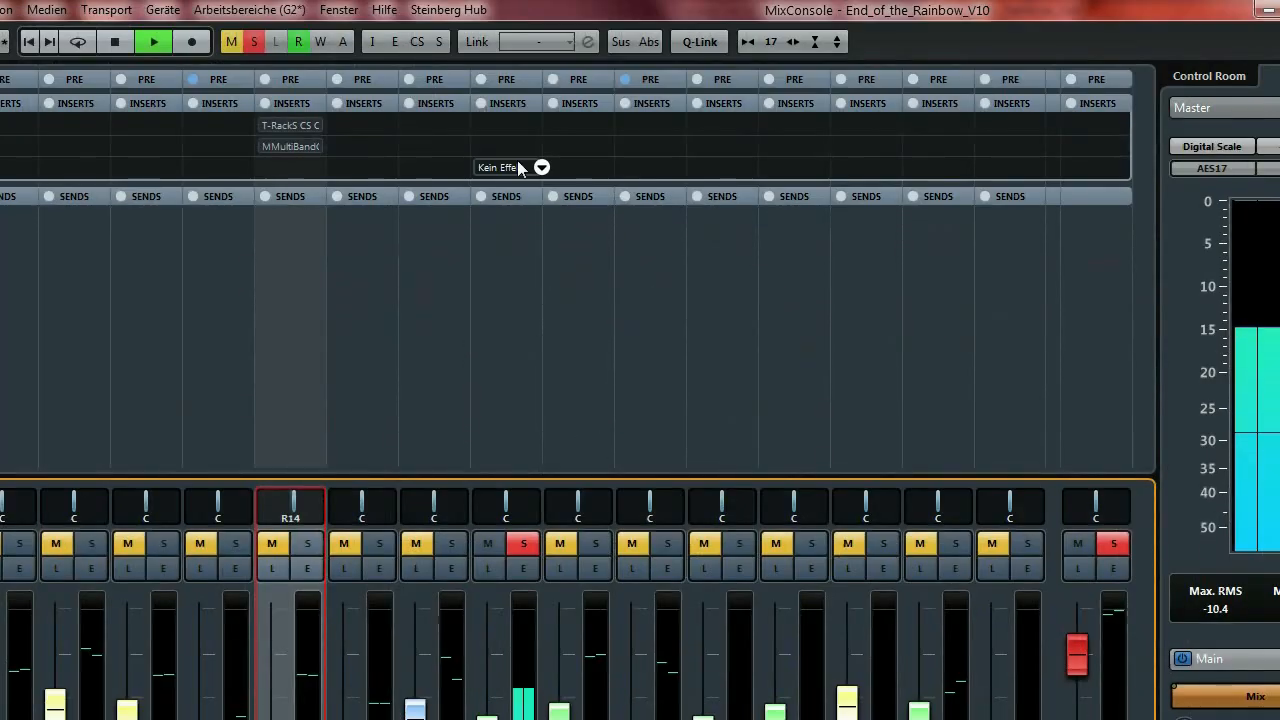
key("space")
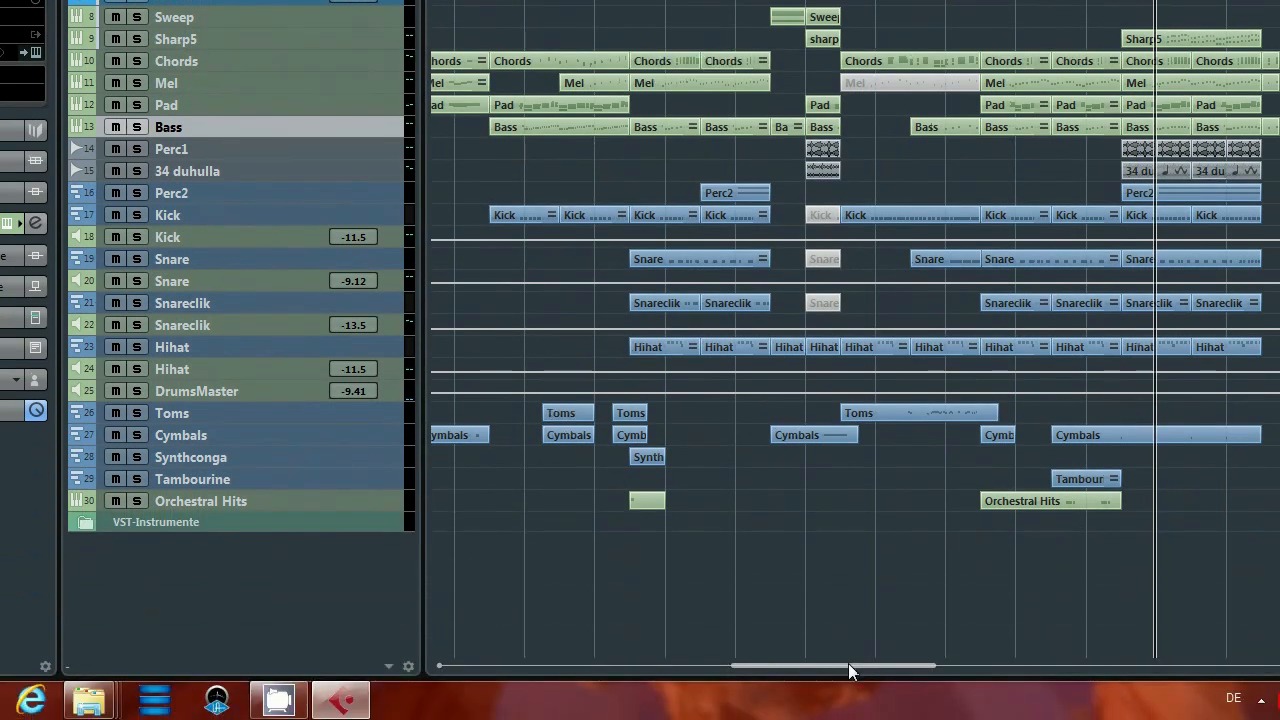
Scroll back through earlier bars of the V10 arrangement and close the project.
left_click_drag(848, 666, 609, 668)
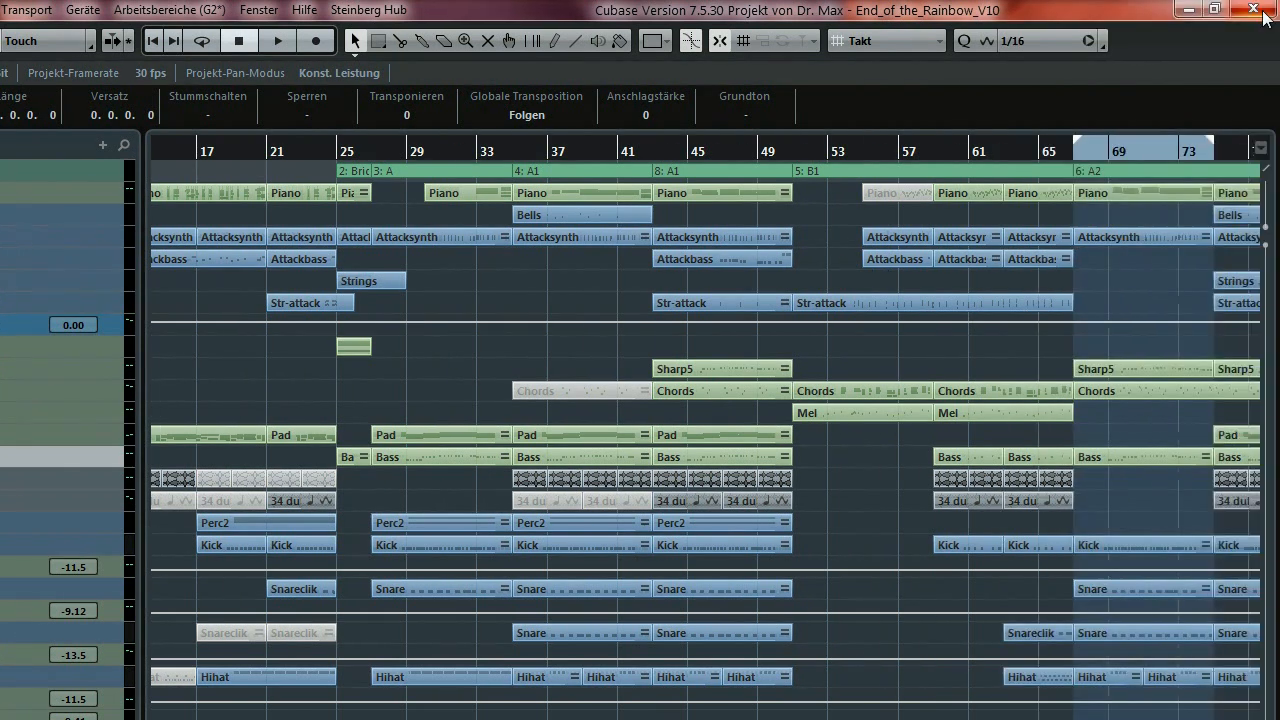
left_click(1256, 10)
Discard V10's changes and open another End_of_the_Rainbow version via Datei > Öffnen.
left_click(444, 540)
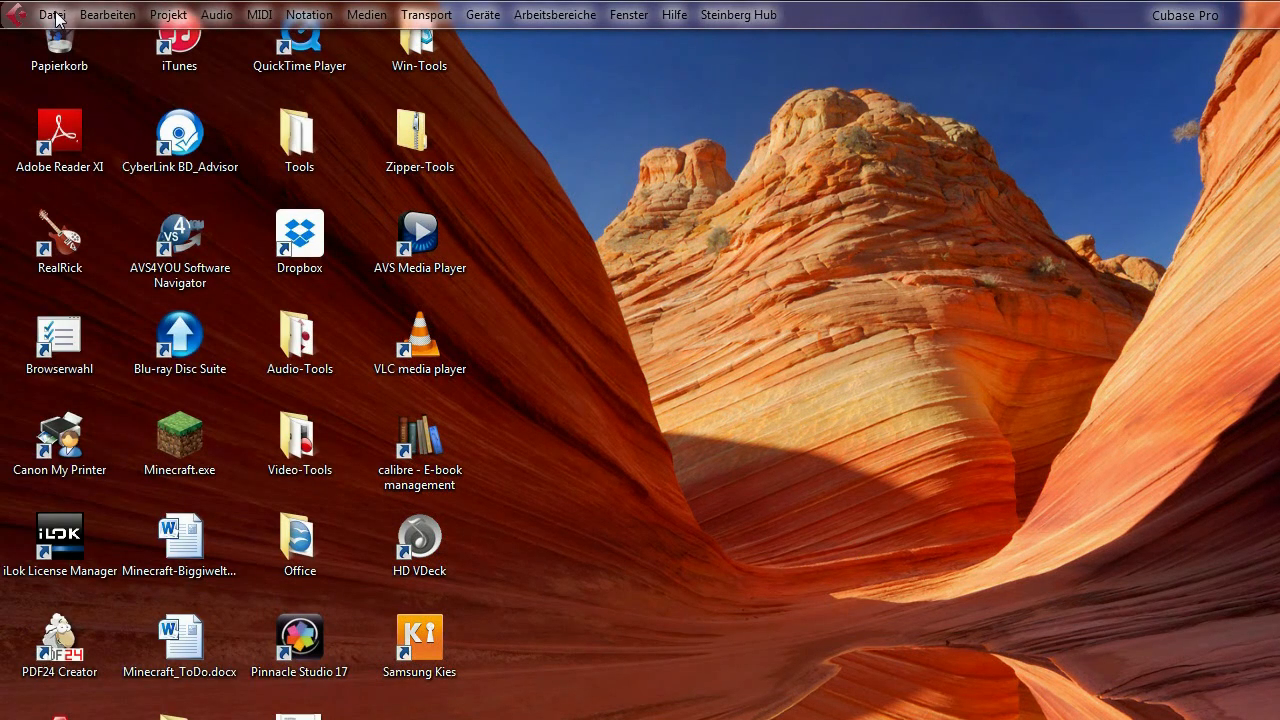
left_click(52, 14)
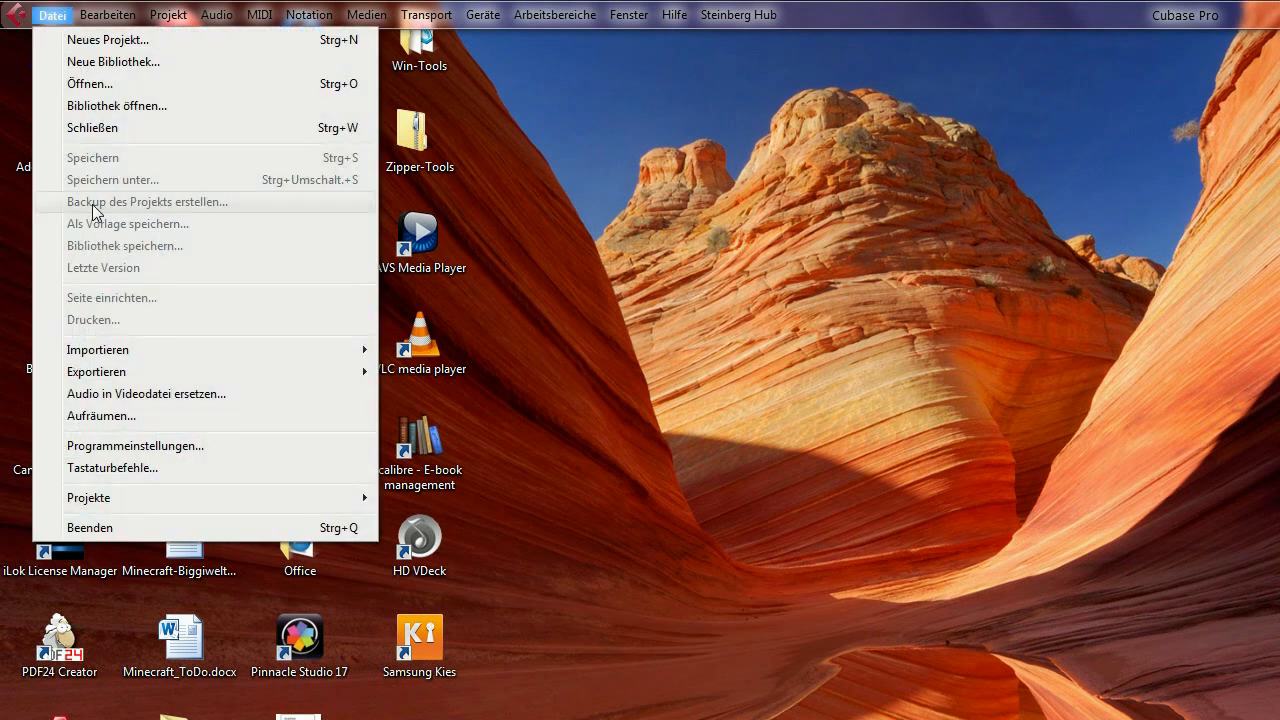
left_click(148, 88)
left_click(430, 455)
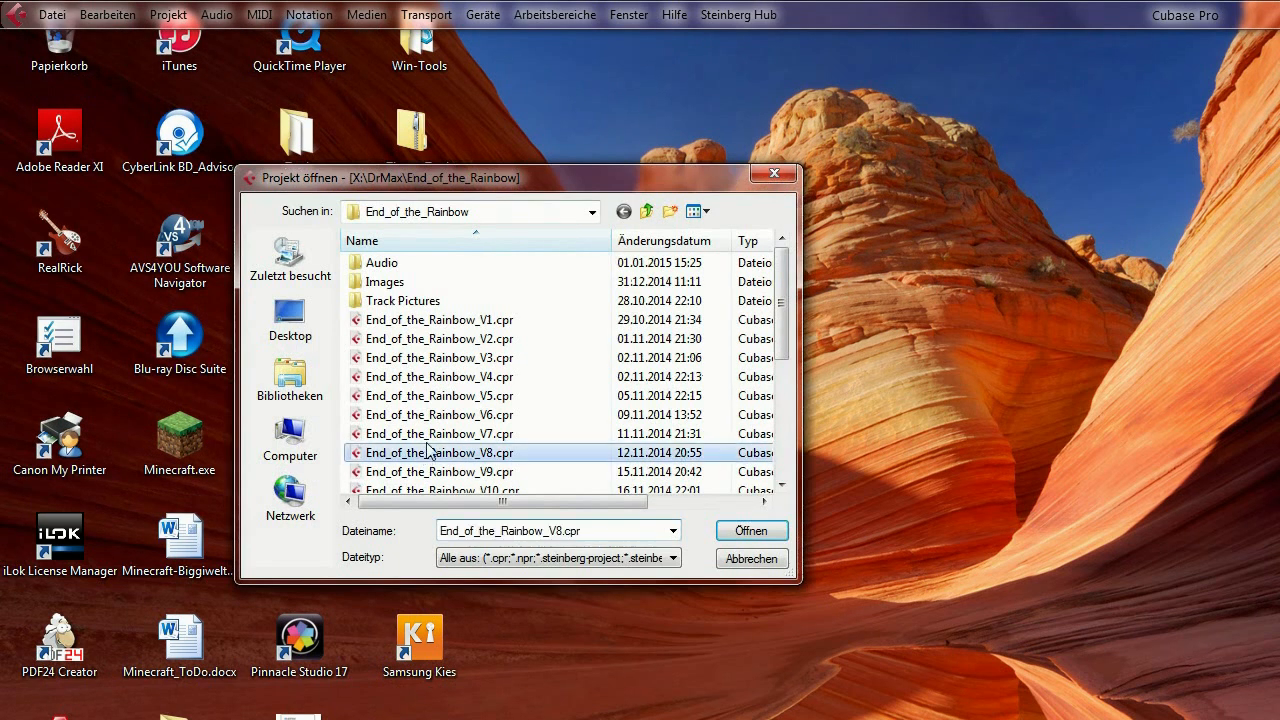
scroll(435, 400, "down", 3)
left_click(442, 357)
left_click(751, 527)
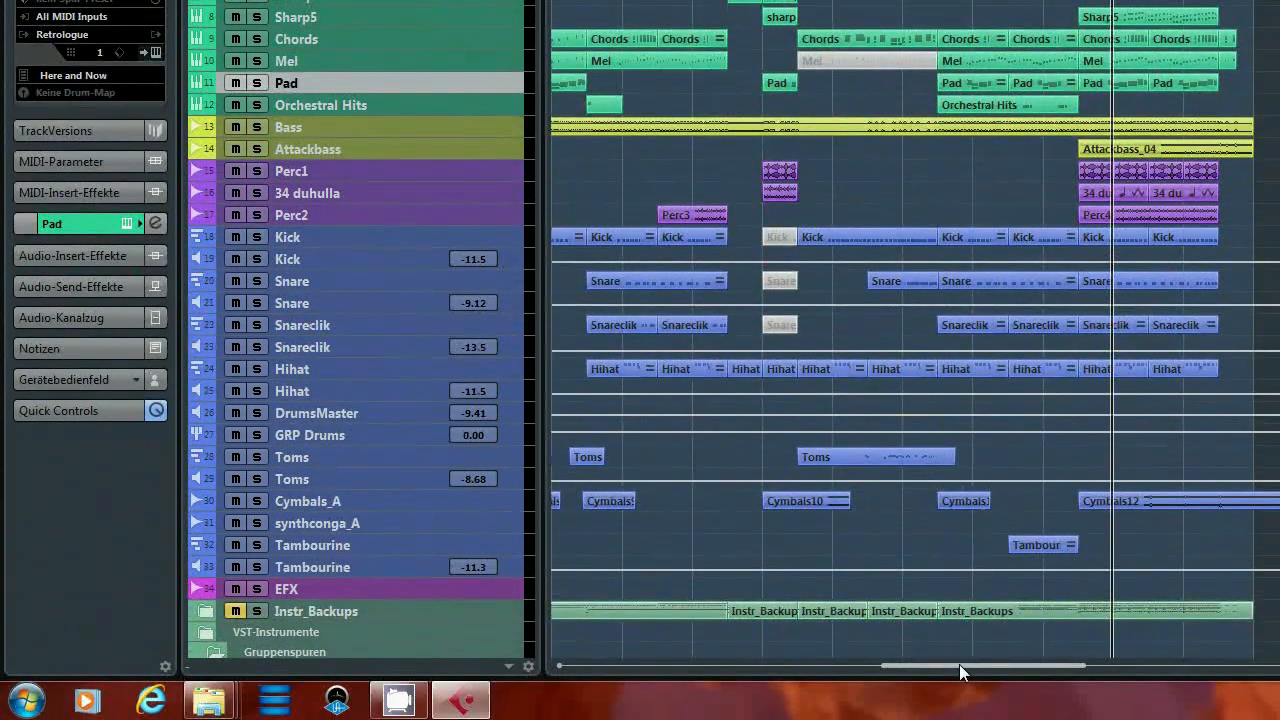
Scroll the V12 arrangement back to the start and close it with 'Nicht speichern'.
left_click_drag(959, 664, 820, 664)
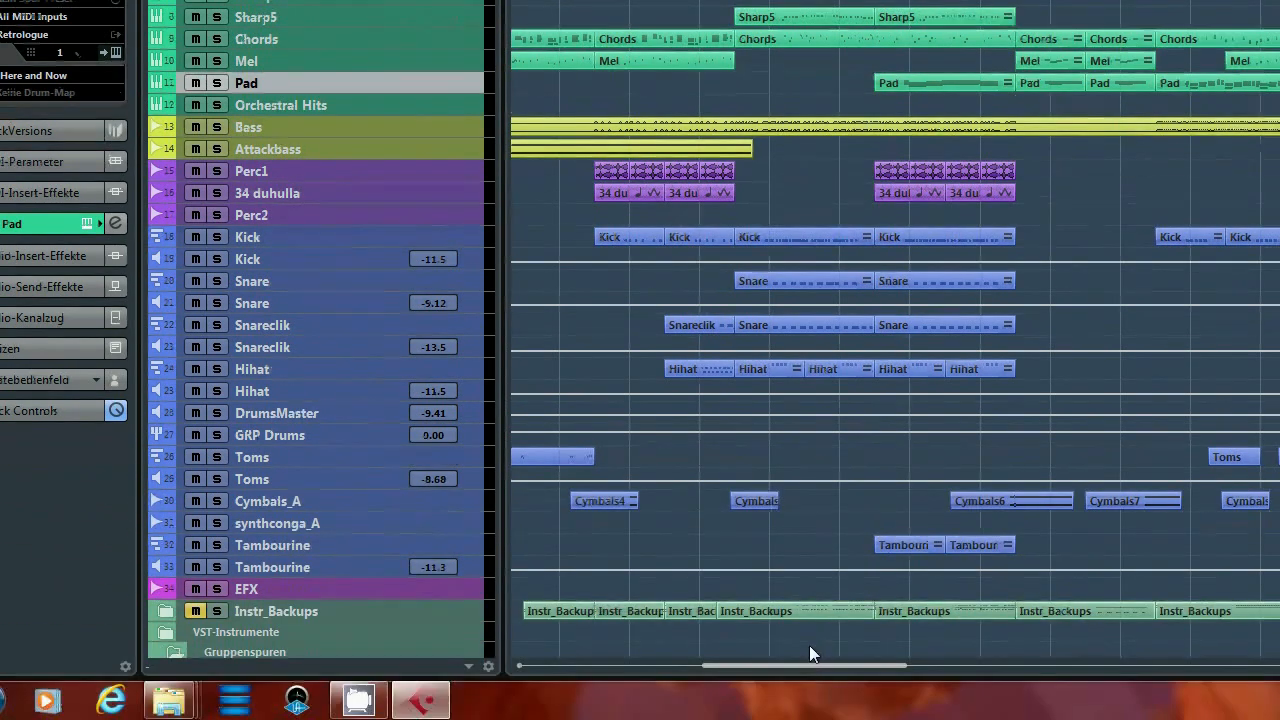
left_click_drag(809, 666, 626, 662)
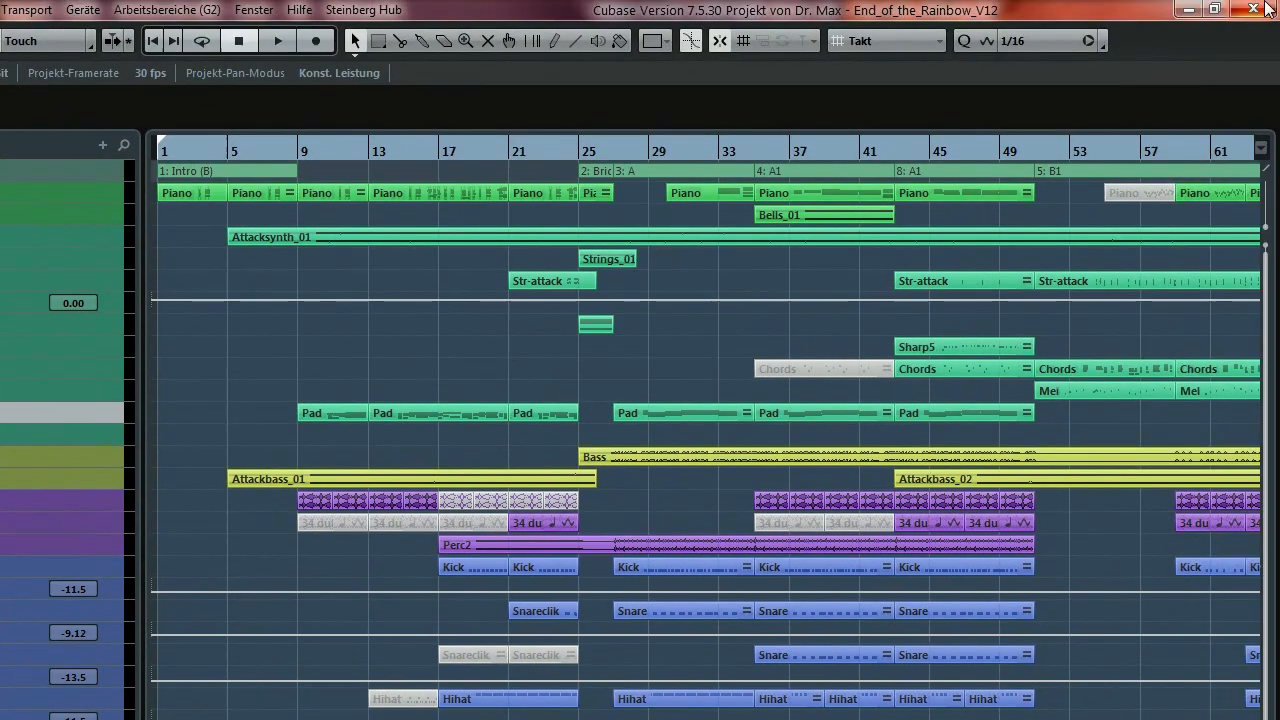
left_click(1255, 9)
left_click(449, 552)
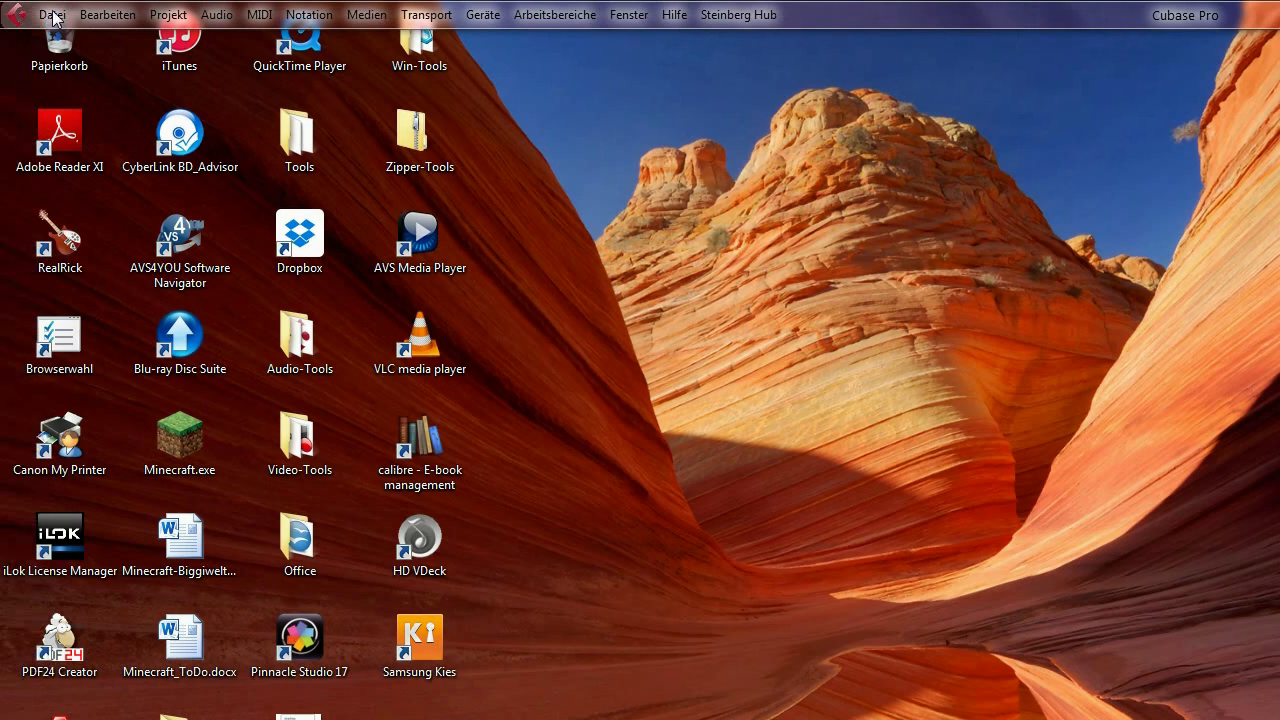
Open the project file End_of_the_Rainbow_V13.cpr from the Datei menu.
left_click(52, 15)
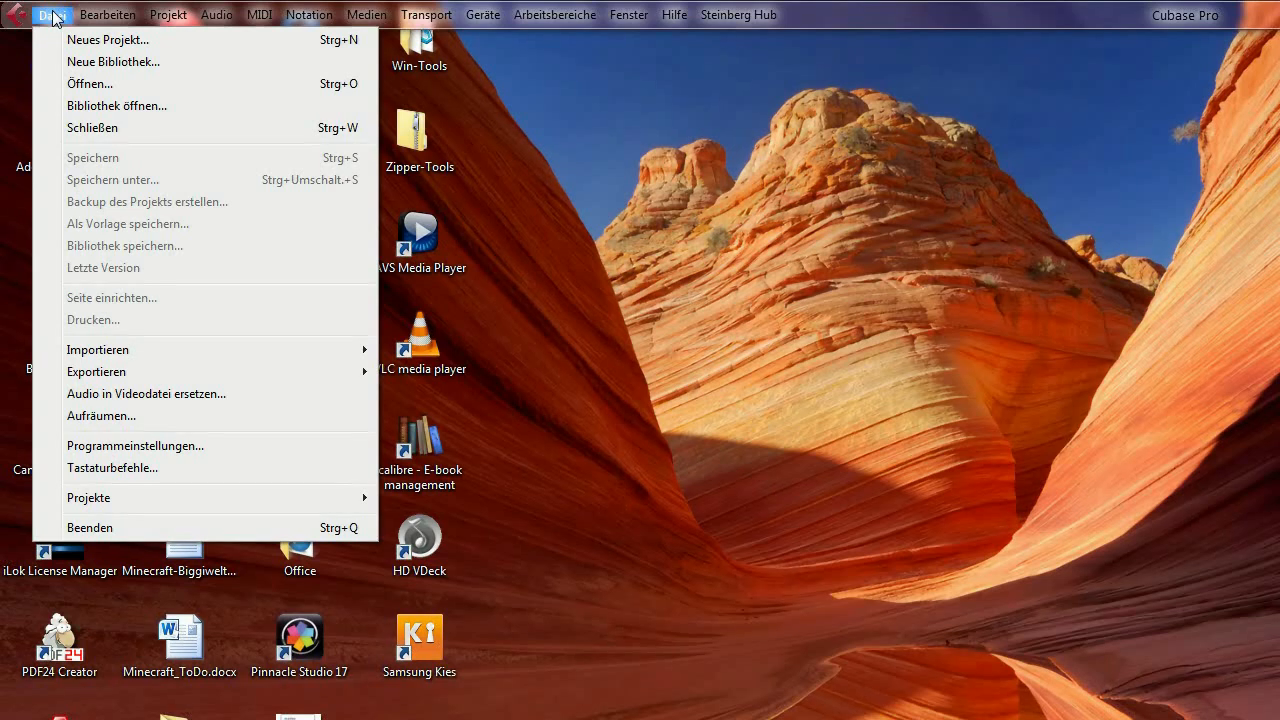
left_click(137, 83)
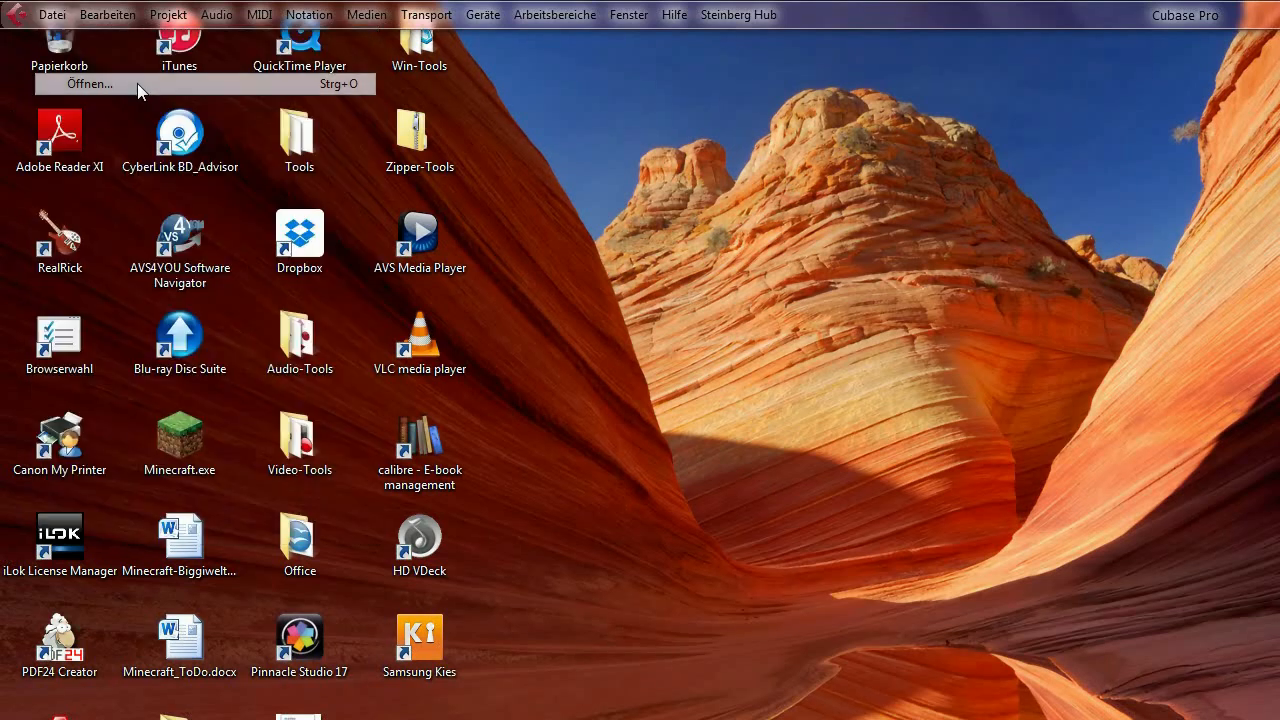
left_click(410, 396)
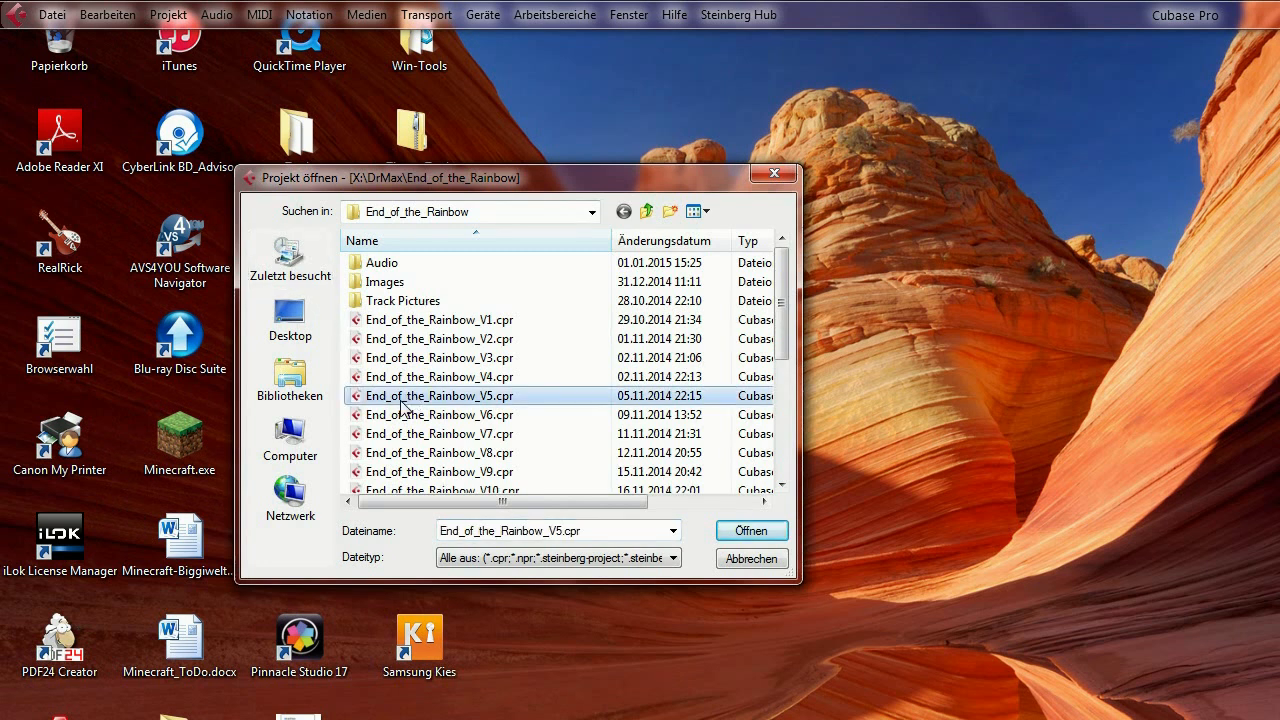
scroll(377, 437, "down", 1)
scroll(432, 436, "down", 2)
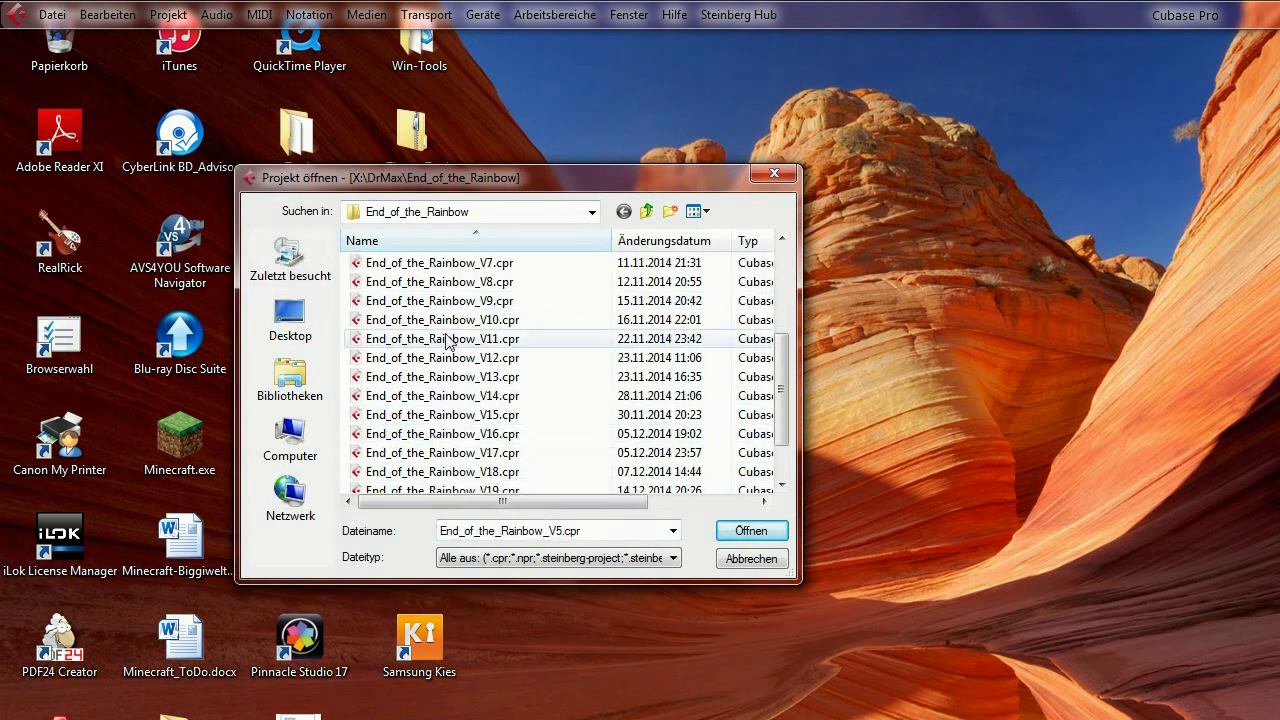
left_click(445, 377)
left_click(751, 530)
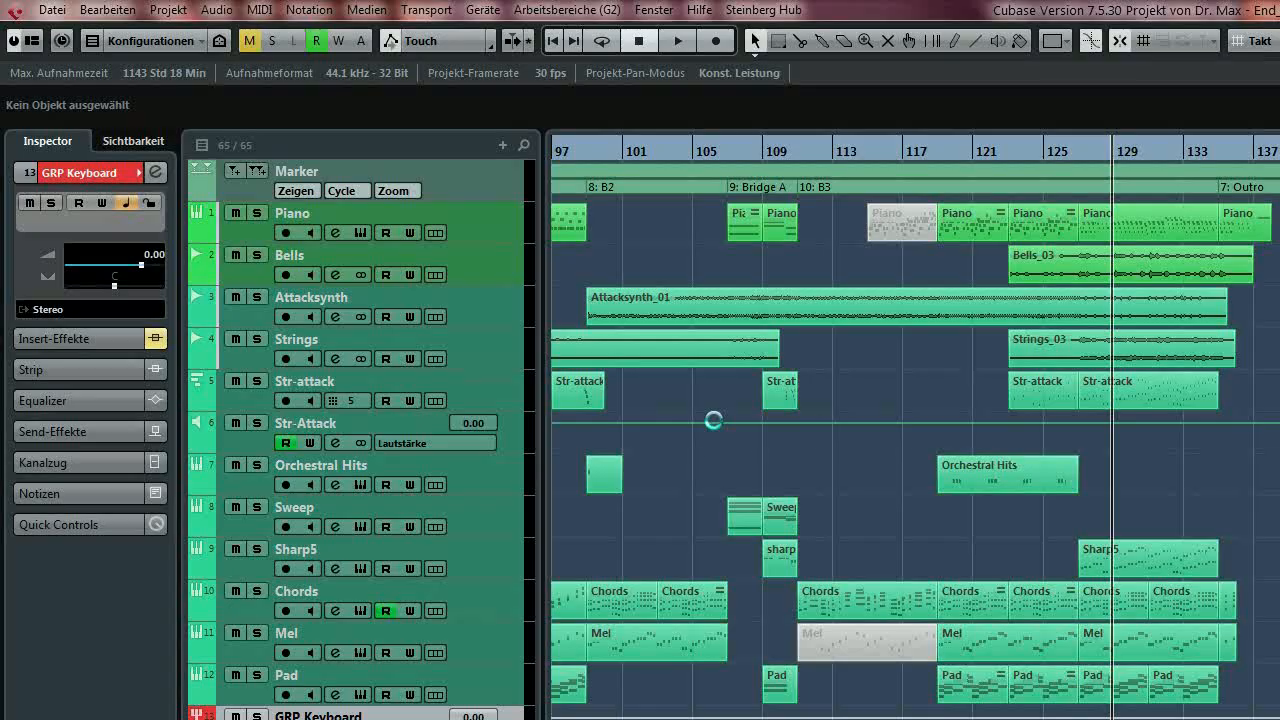
Scroll the V13 MixConsole channel strips across and select the Percussion channel.
scroll(807, 584, "down", 1)
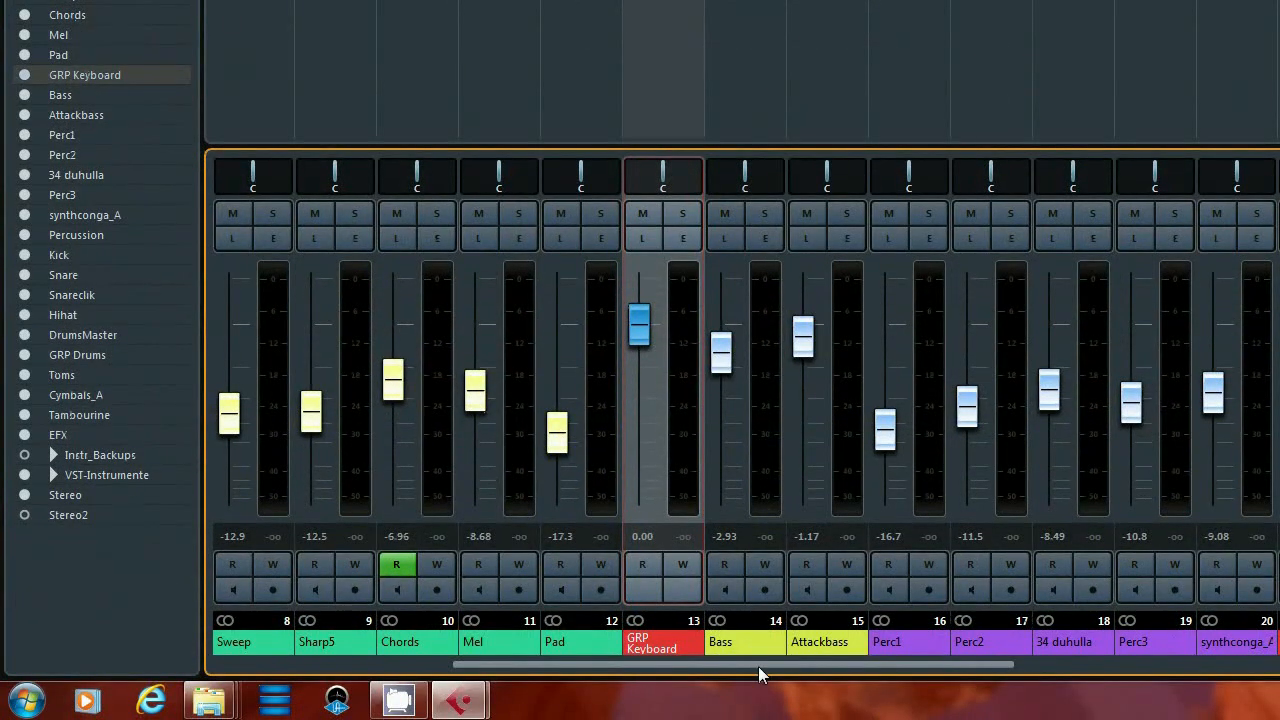
left_click_drag(758, 666, 714, 653)
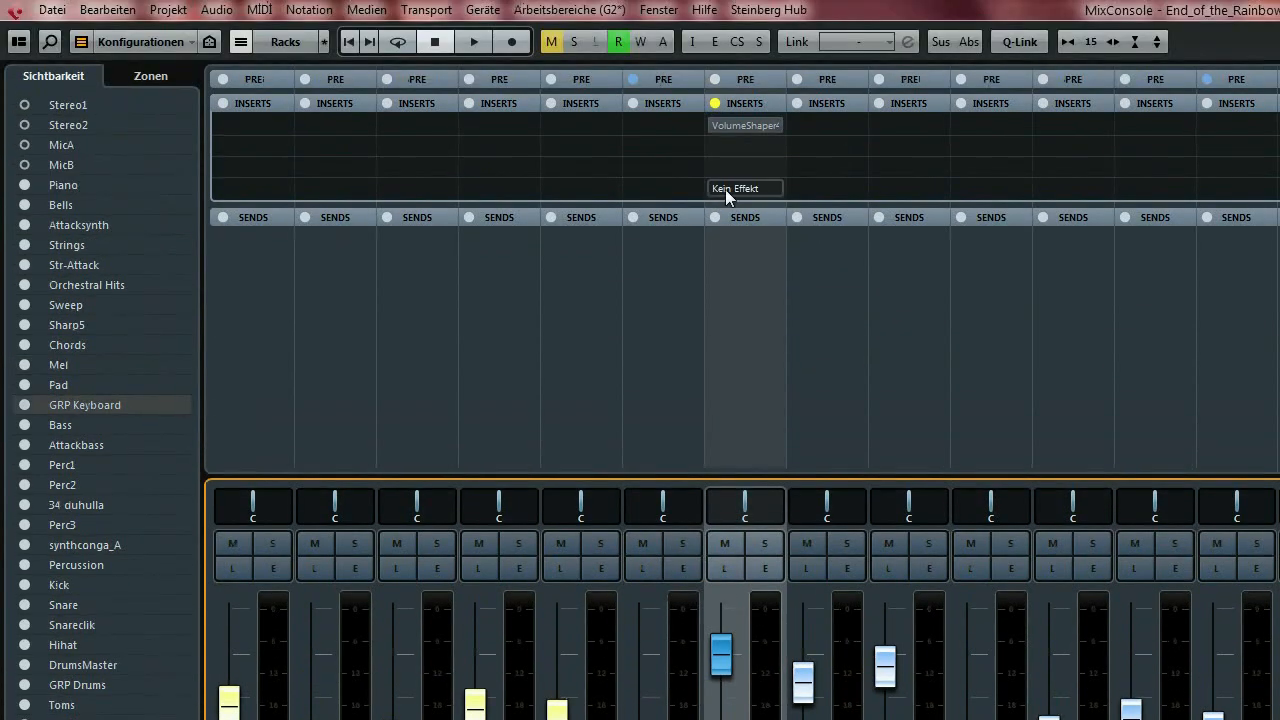
left_click_drag(778, 664, 1130, 664)
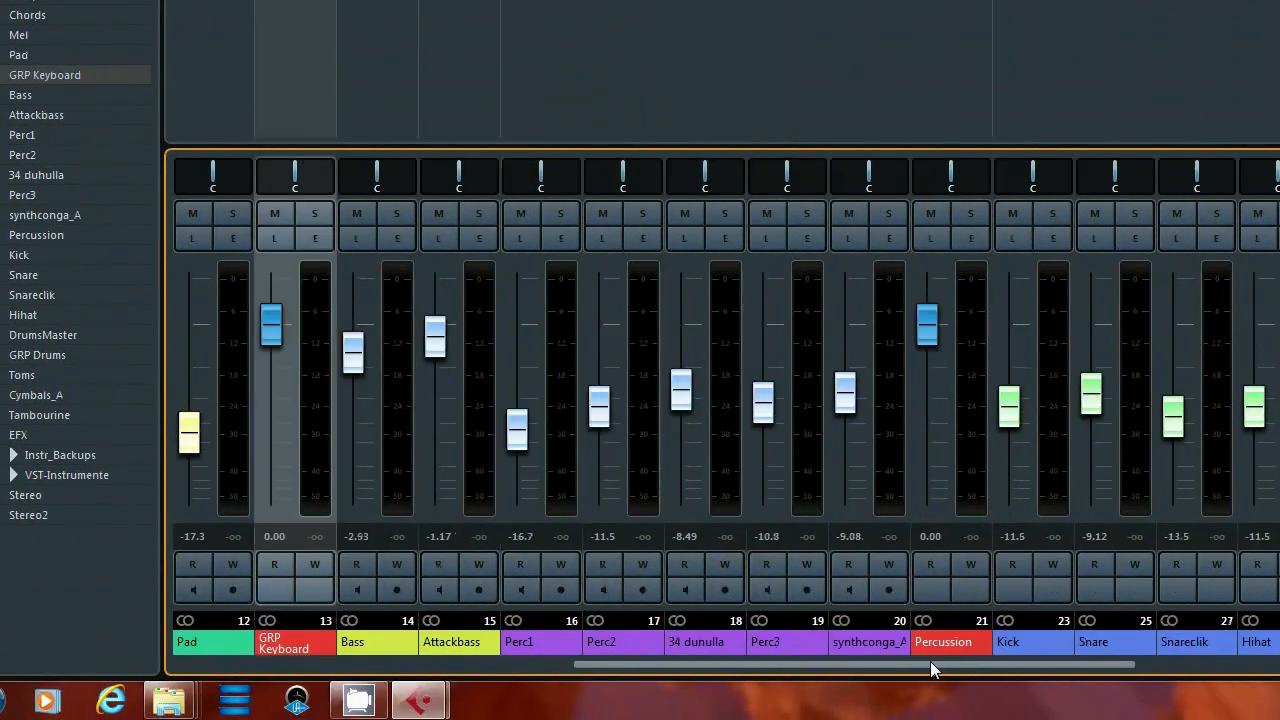
left_click(956, 646)
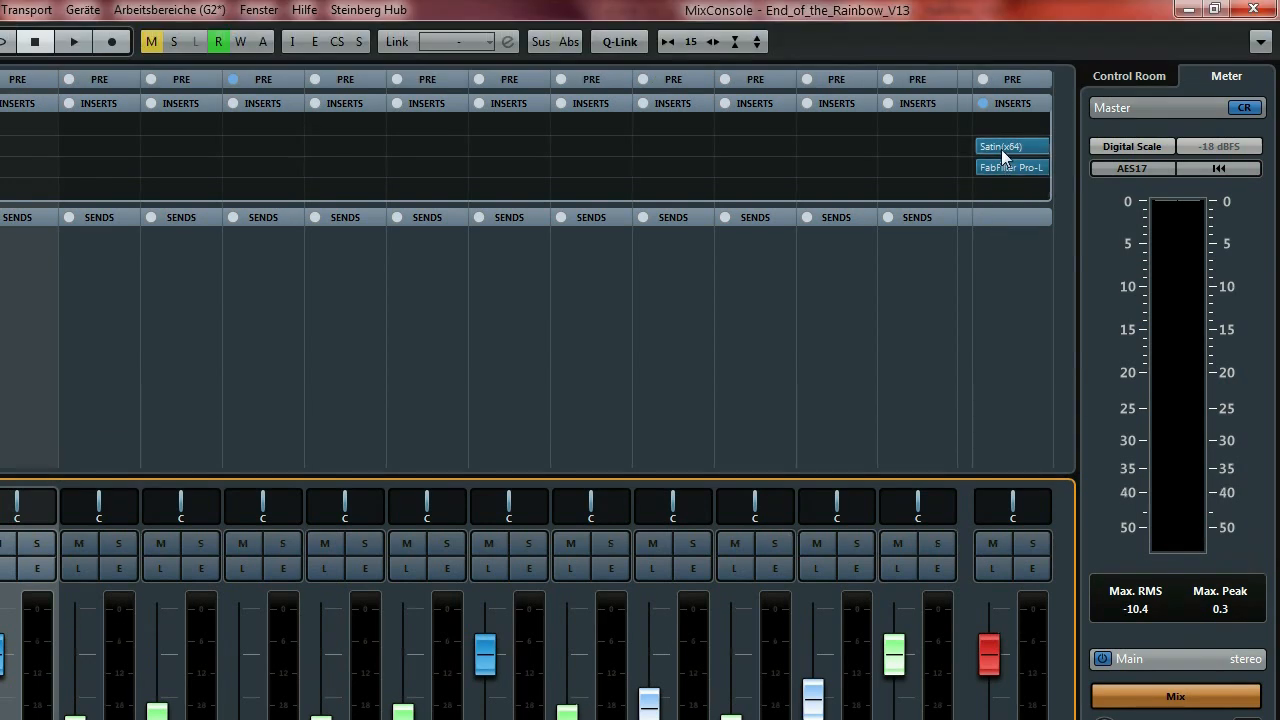
Open the Master's FabFilter Pro-L limiter editor, then close it.
mouse_move(1003, 72)
left_click(1005, 167)
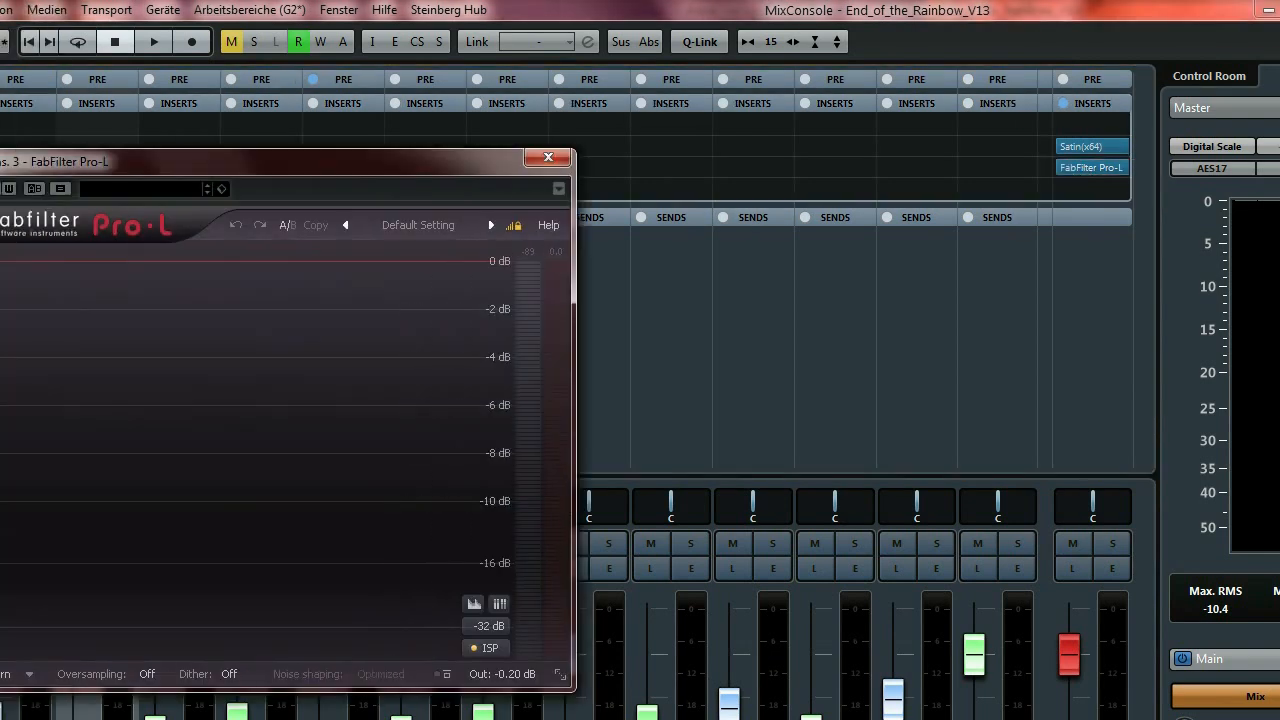
left_click(628, 158)
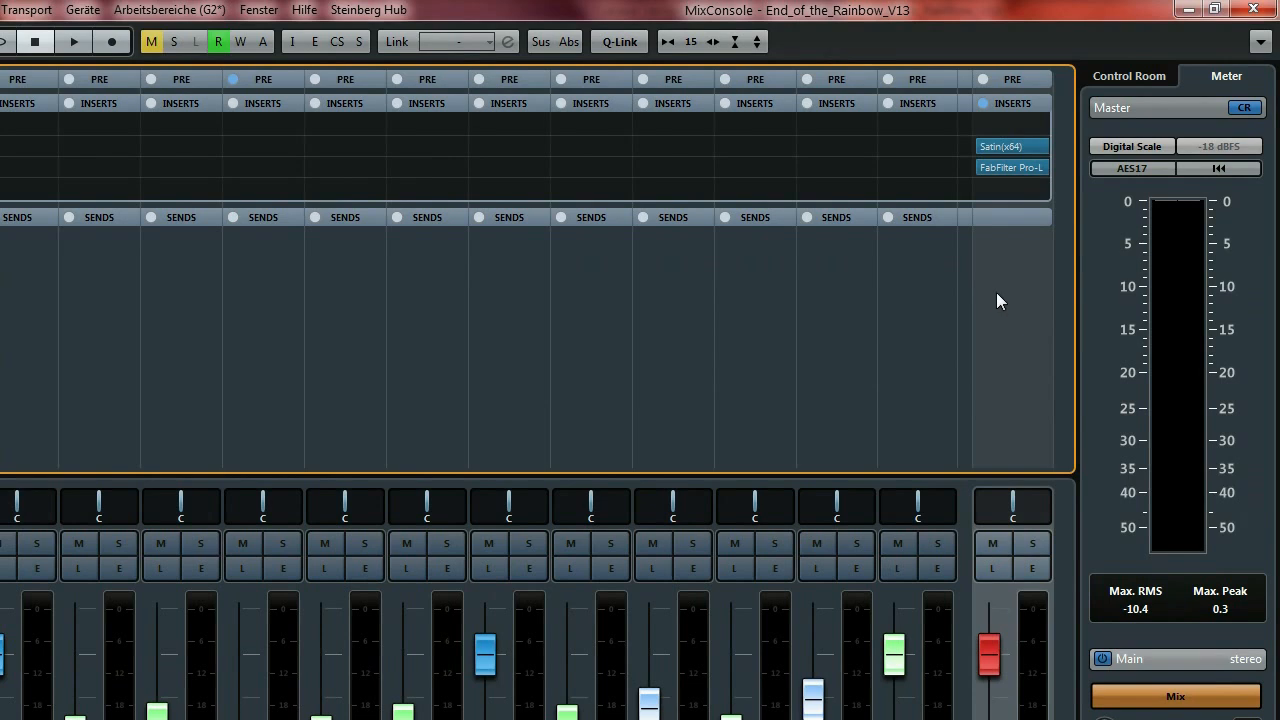
Toggle the Master inserts bypass on and off, leaving Satin and Pro-L bypassed.
left_click(983, 105)
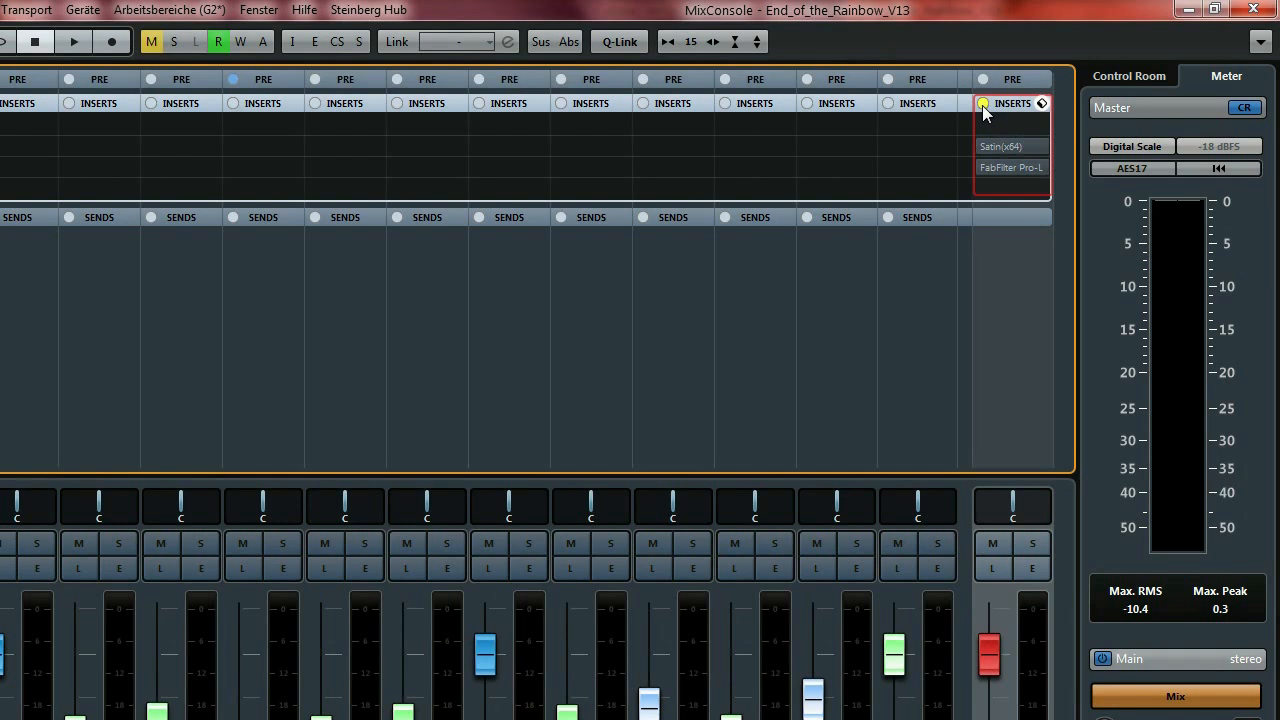
left_click(983, 104)
left_click(983, 104)
left_click(983, 104)
left_click(983, 105)
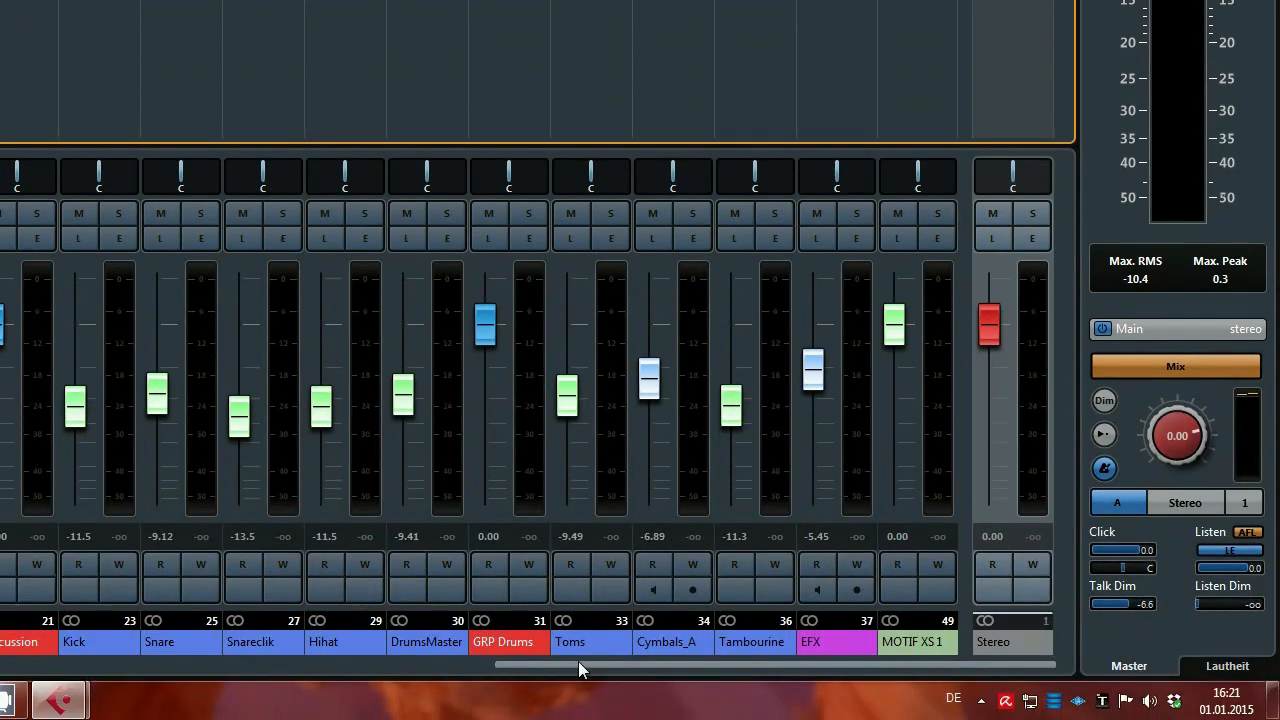
Scroll left to GRP Keyboard and open its first-insert VolumeShaper4 editor.
left_click_drag(578, 661, 323, 660)
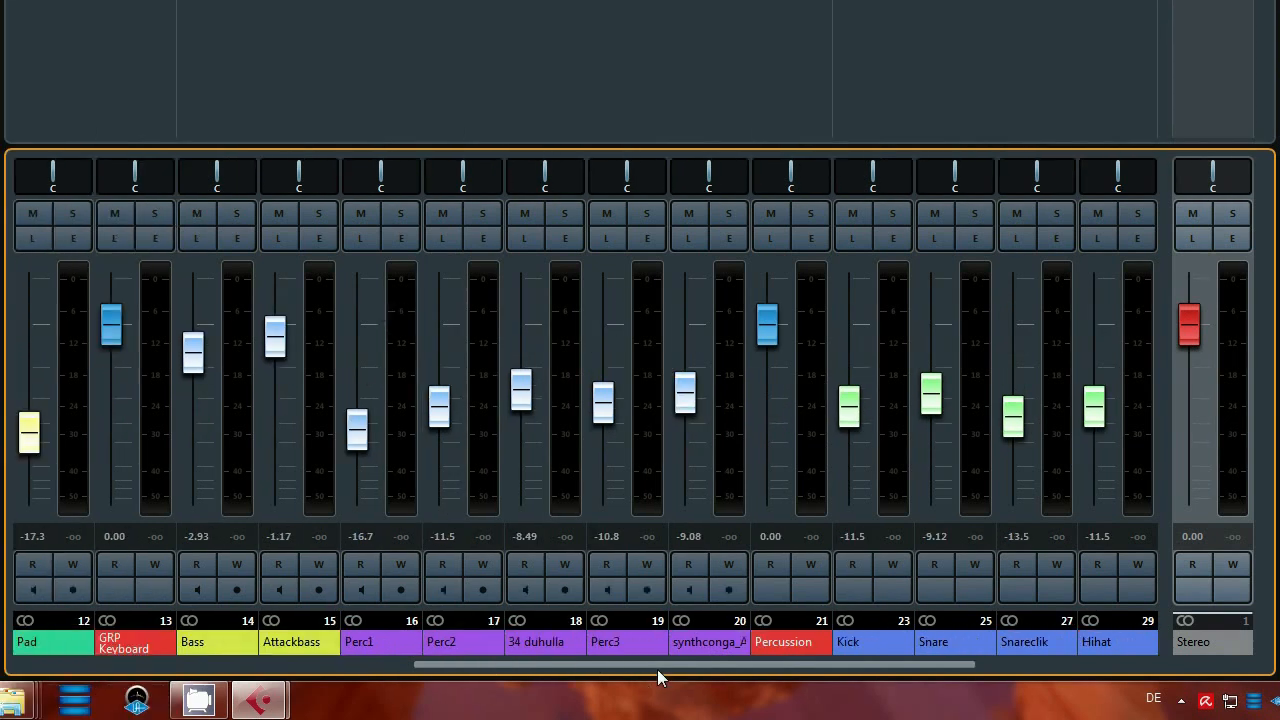
left_click_drag(659, 665, 541, 664)
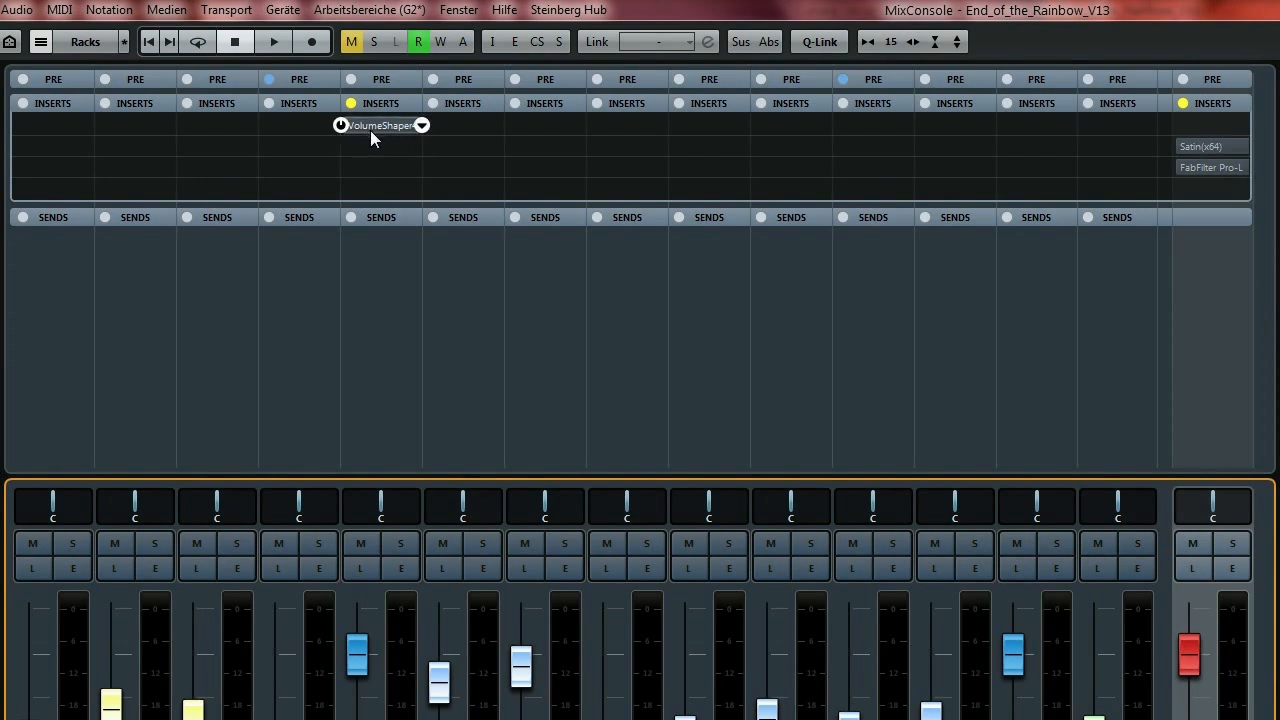
left_click(377, 124)
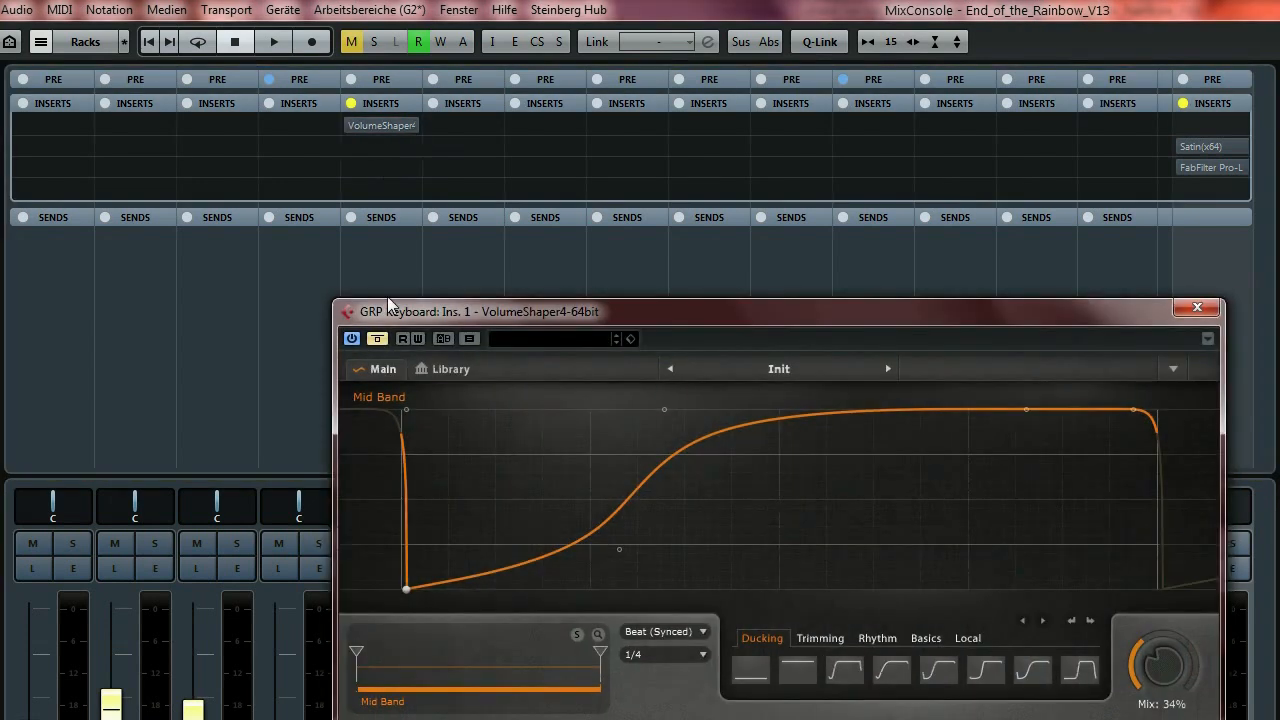
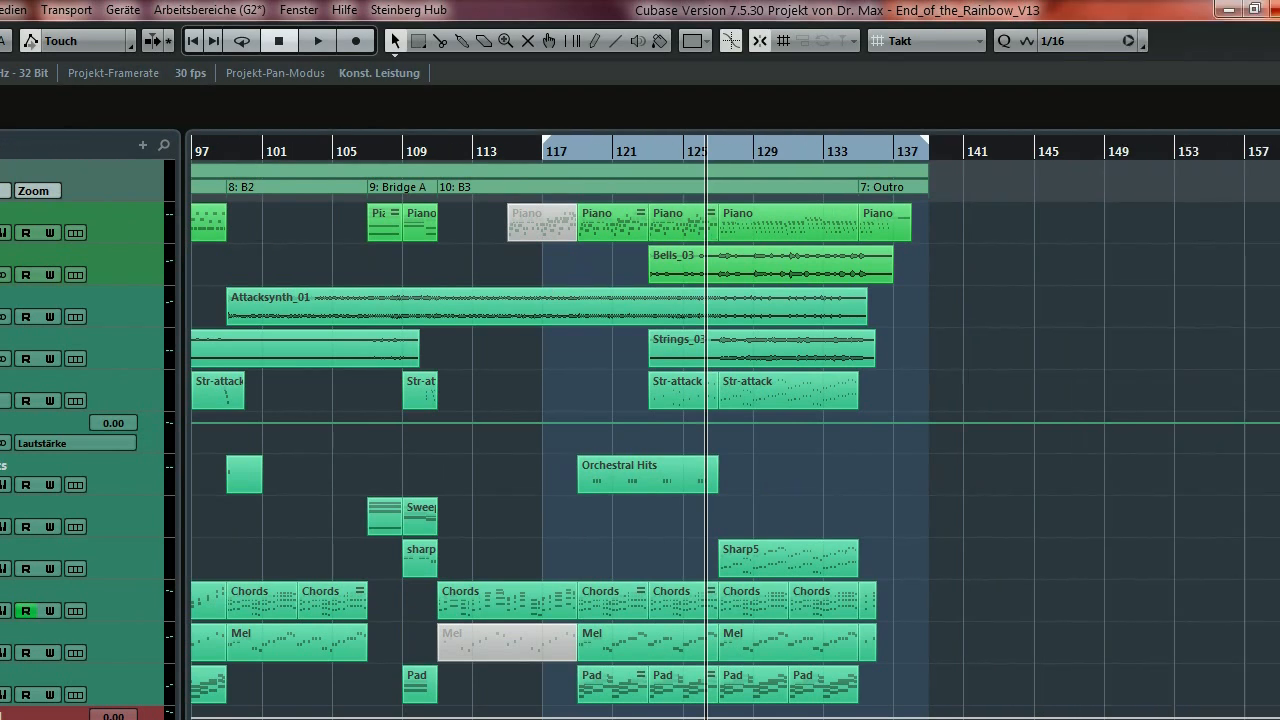
Close the V13 project, answer its save prompt, and bring up V14's MixConsole.
left_click(1263, 8)
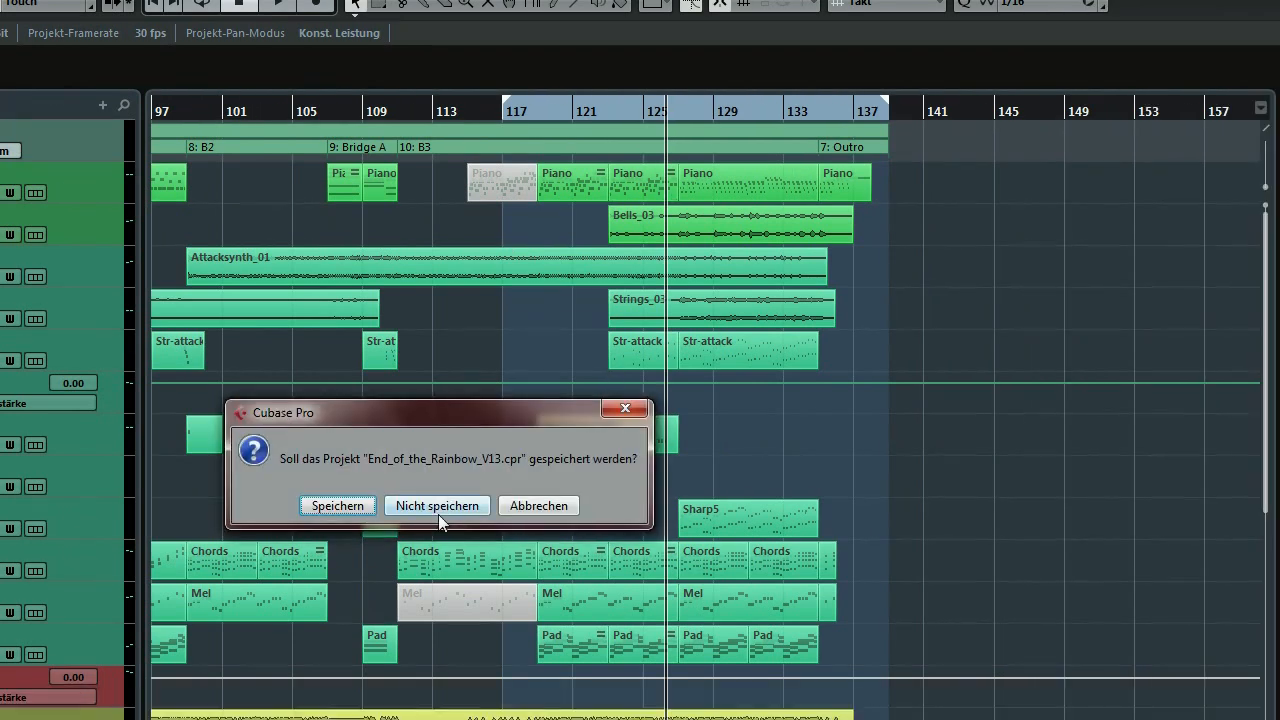
left_click(437, 545)
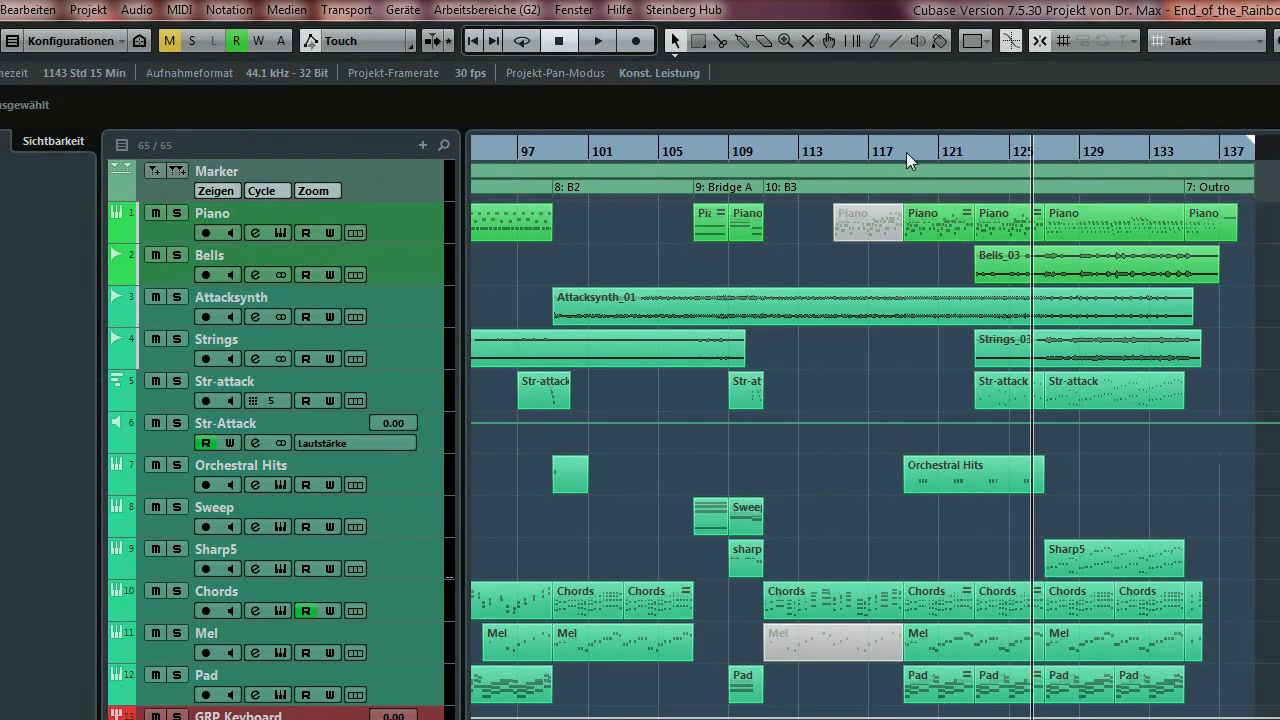
key("F3")
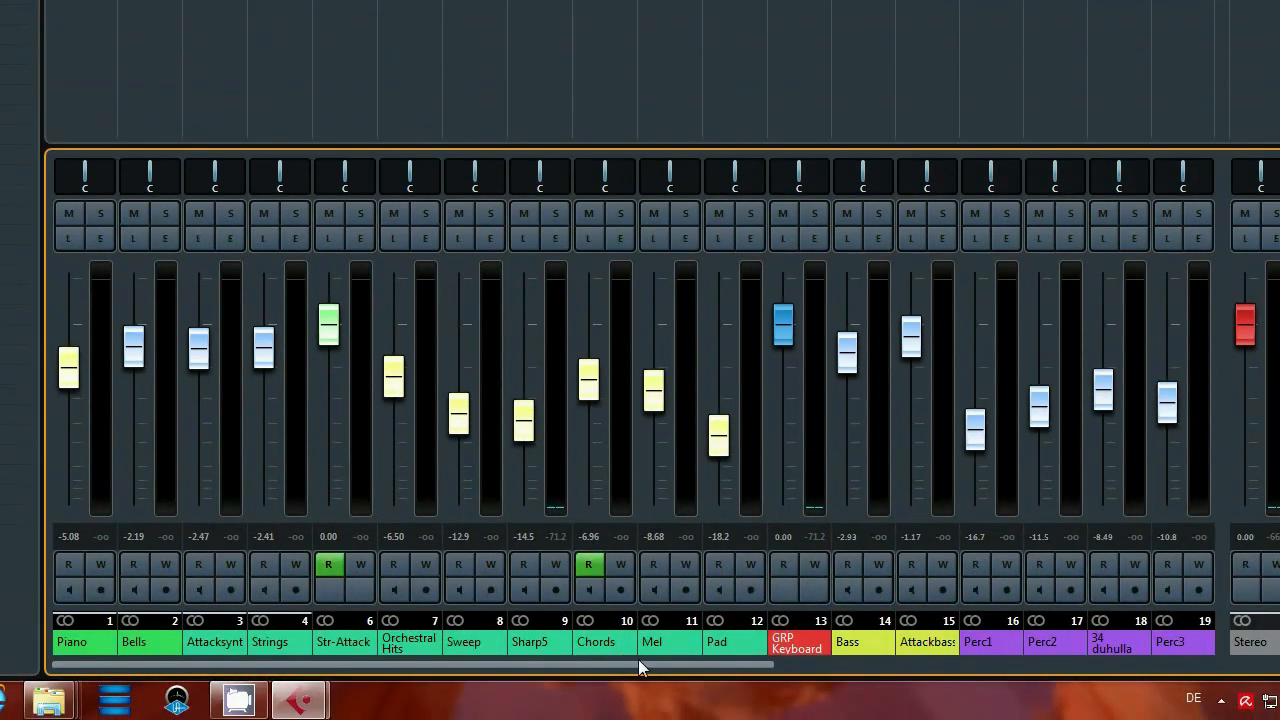
Start playback from bar 118 and open GRP Keyboard's VolumeShaper 4 insert editor.
left_click_drag(638, 659, 723, 644)
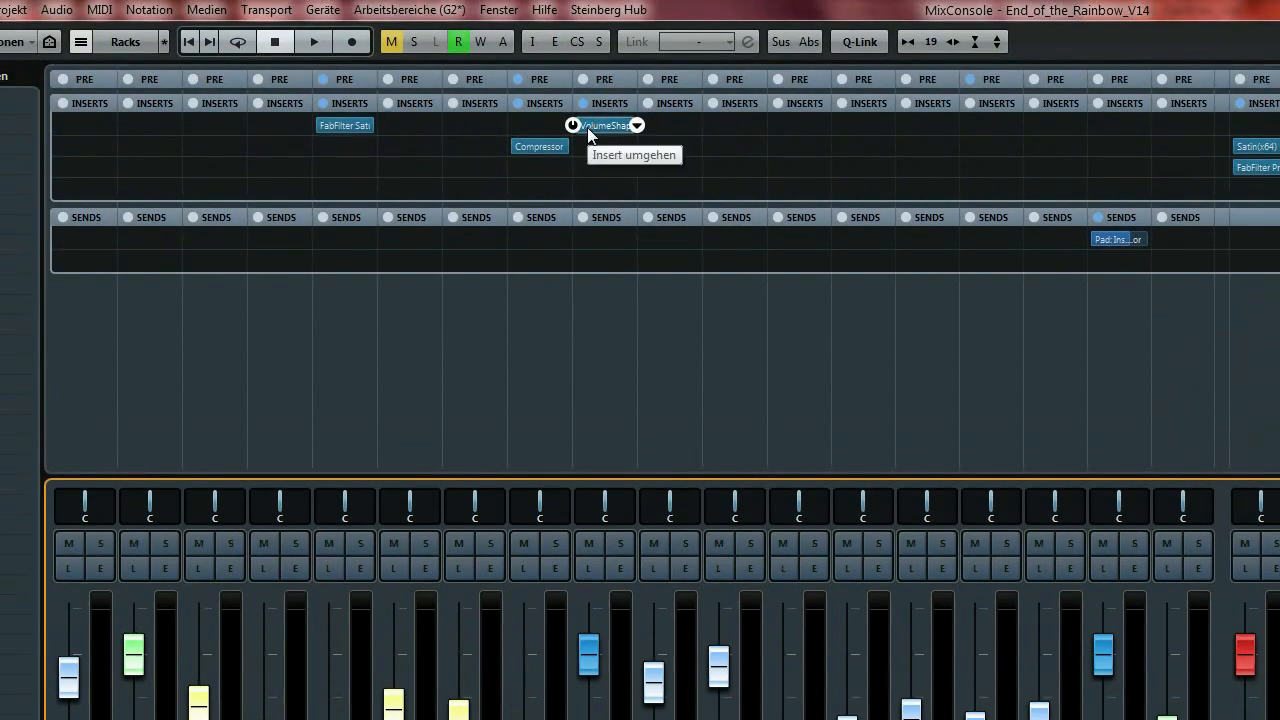
key("F3")
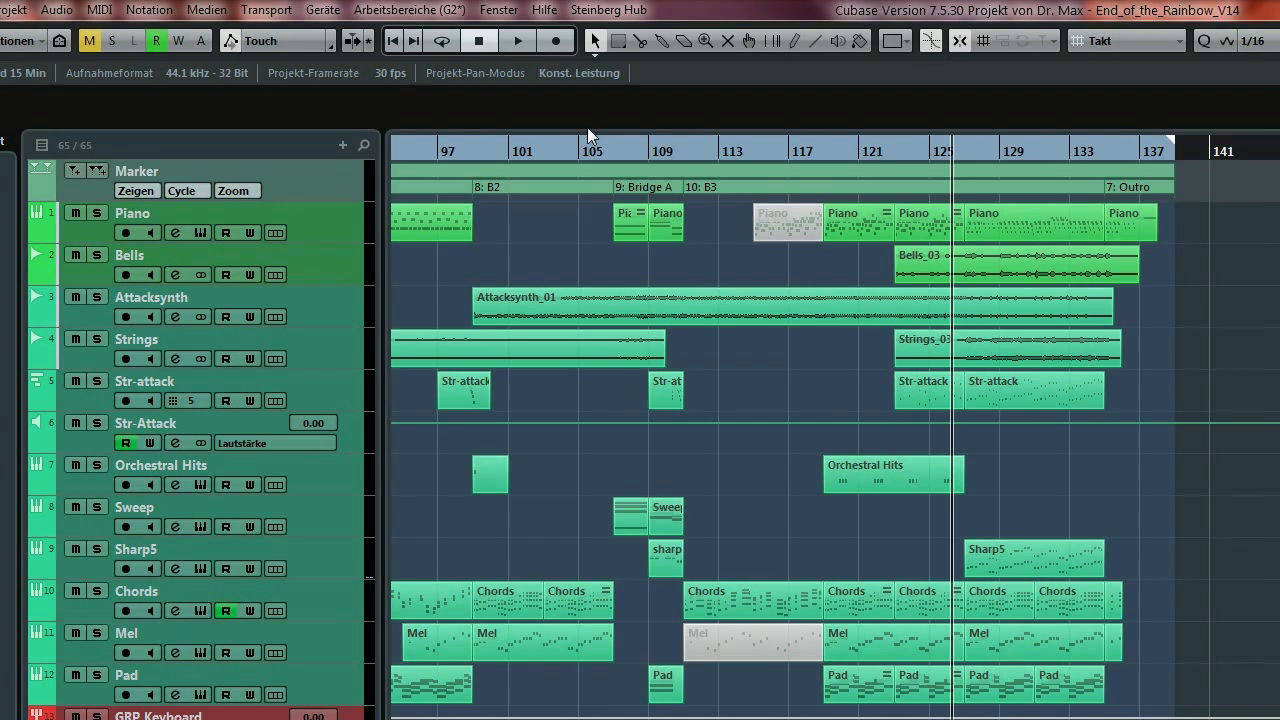
left_click(822, 151)
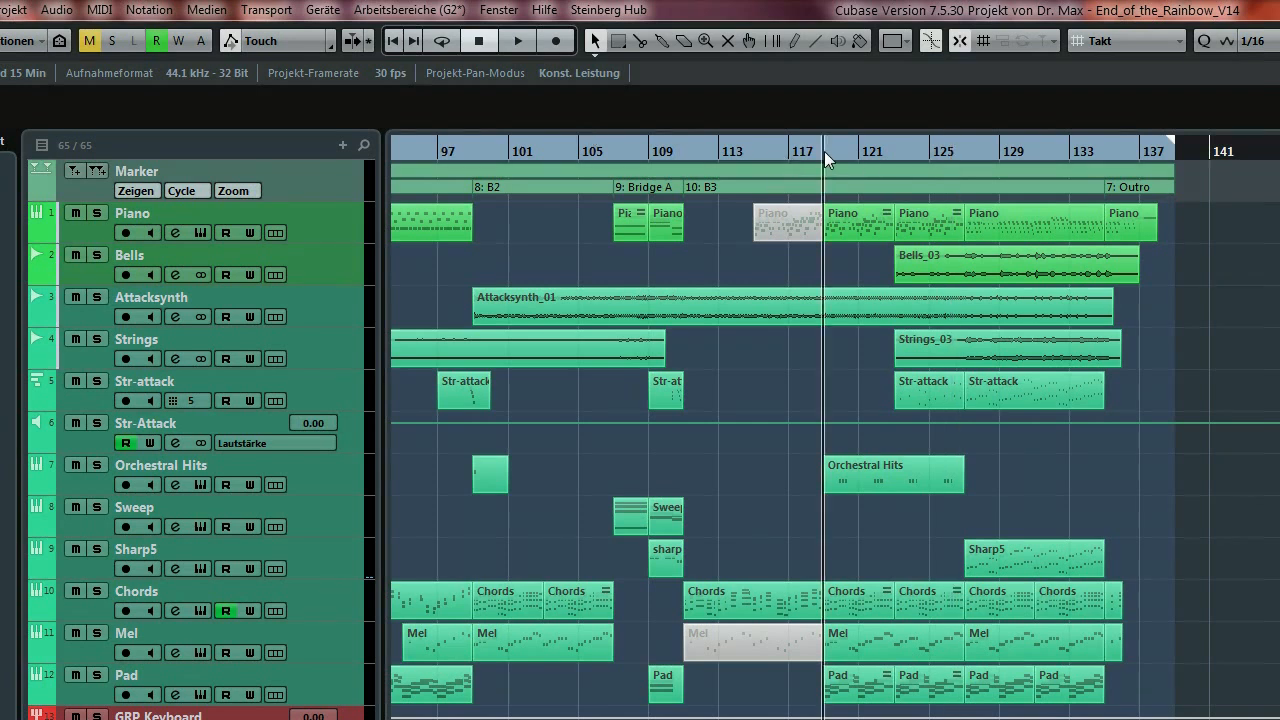
key("space")
key("F3")
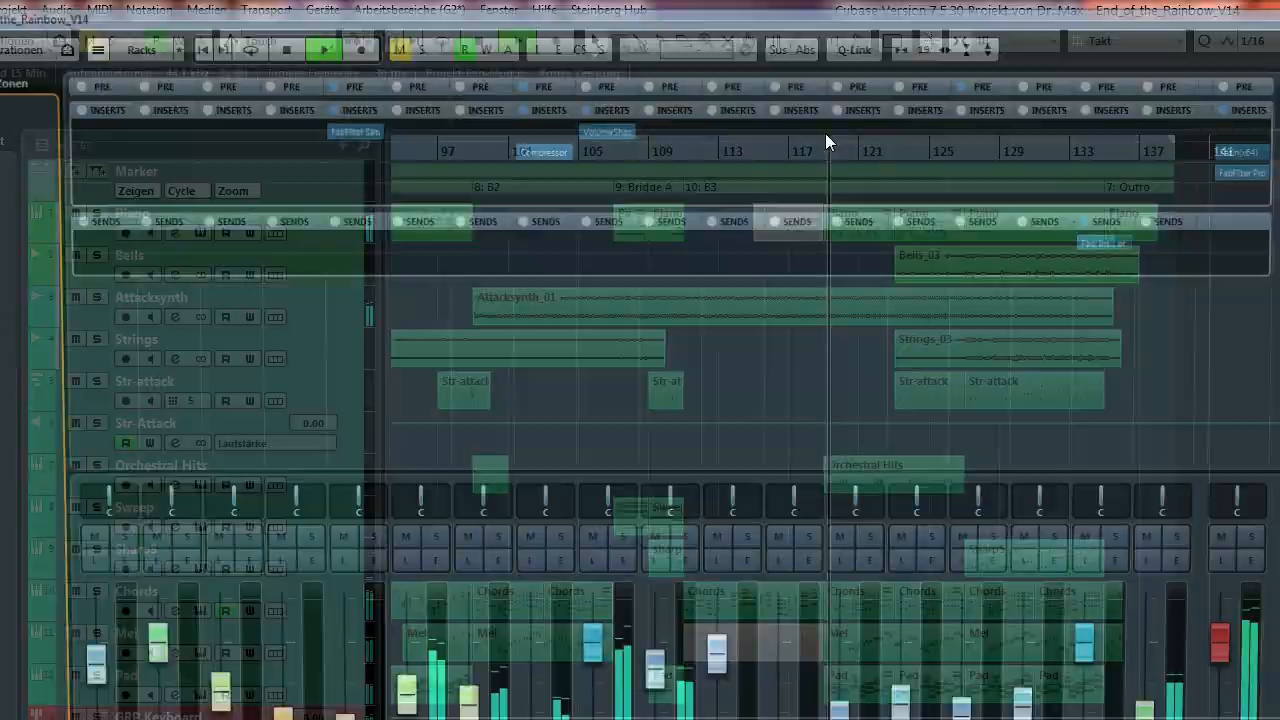
left_click(607, 126)
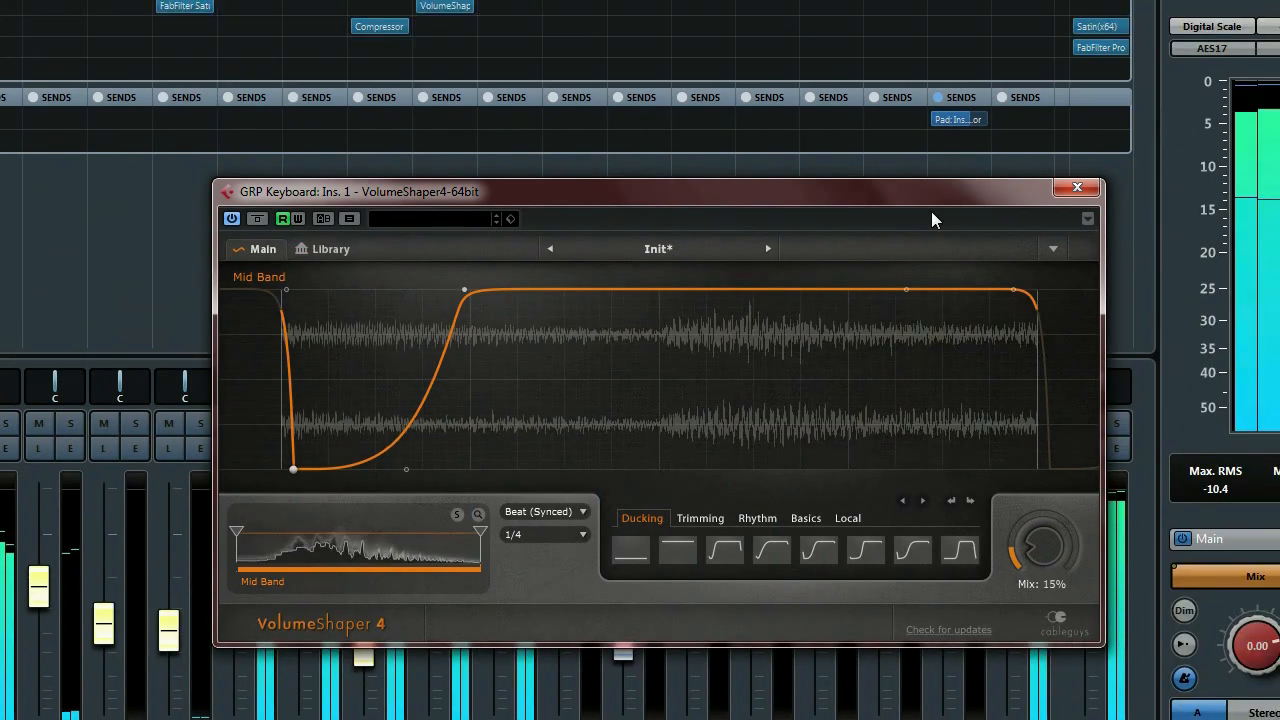
Move the VolumeShaper window up-left and raise its Mix from 15% to 29%.
left_click_drag(1079, 238, 947, 176)
left_click_drag(787, 175, 831, 142)
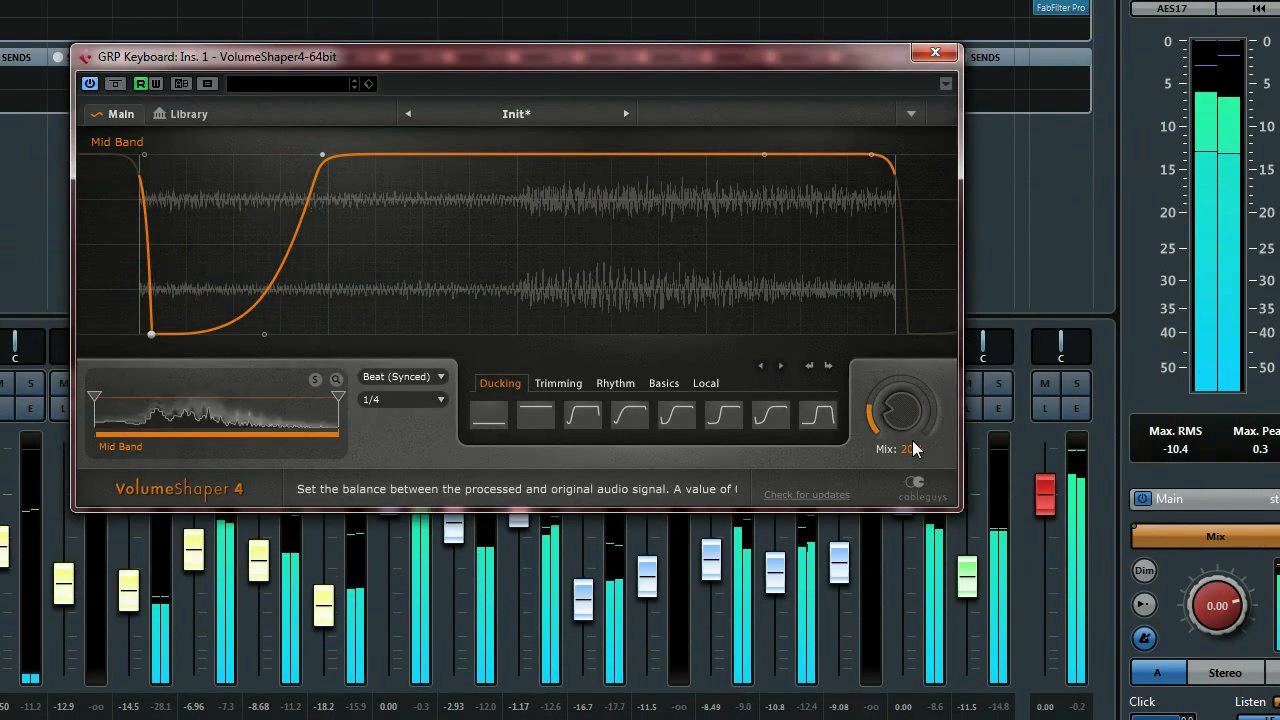
mouse_move(918, 435)
left_mouse_down()
mouse_move(904, 415)
mouse_move(931, 439)
left_mouse_up()
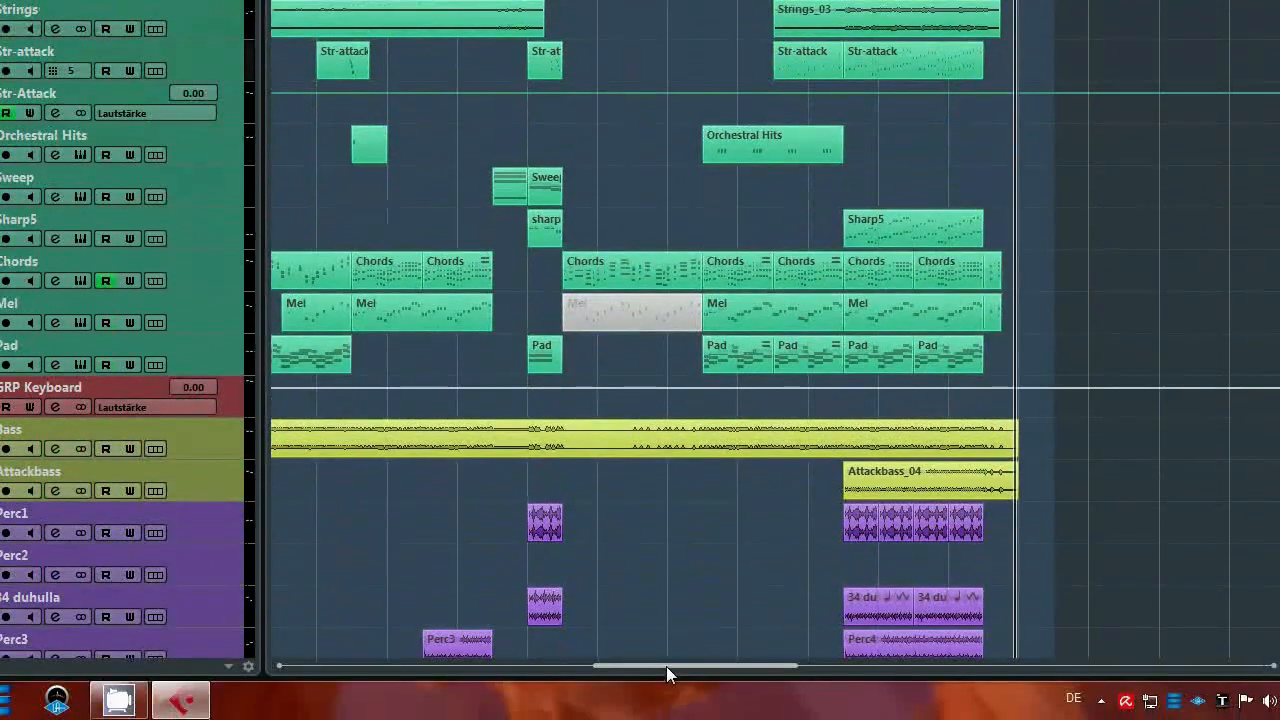
Scroll the arrangement left to bar 1 to show the Intro (B) section.
left_click_drag(666, 666, 488, 663)
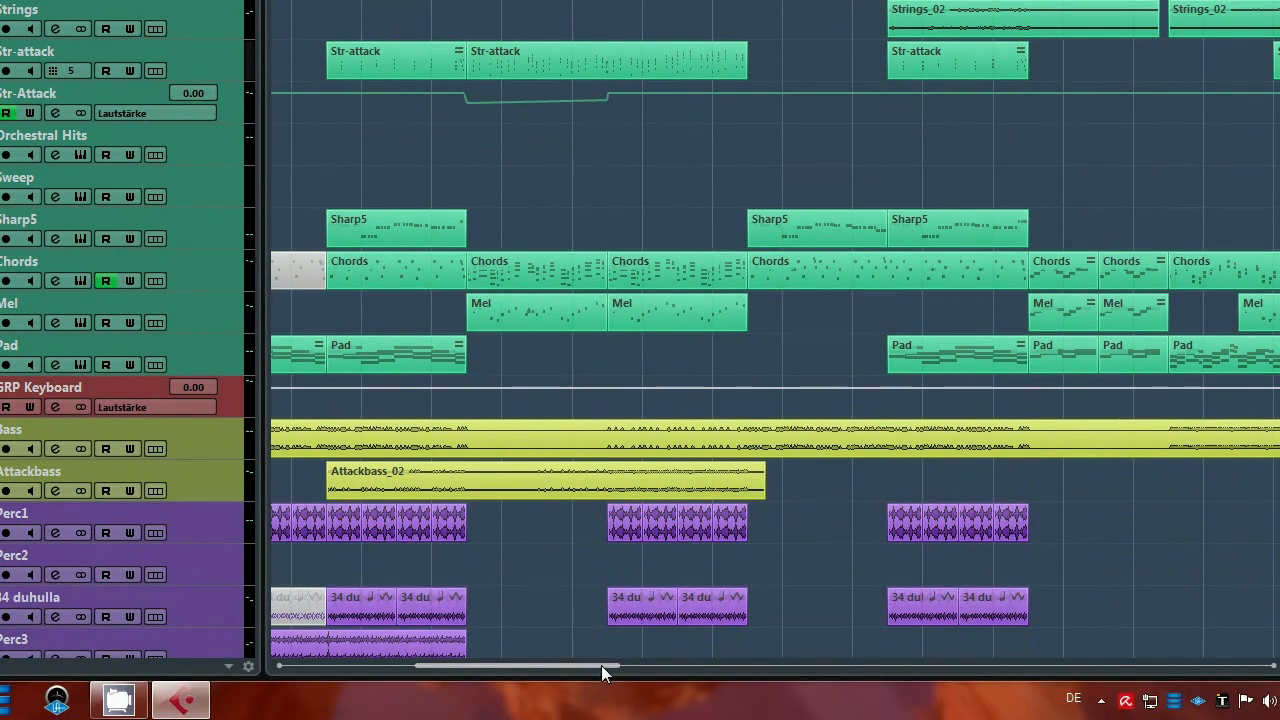
left_click_drag(601, 665, 462, 665)
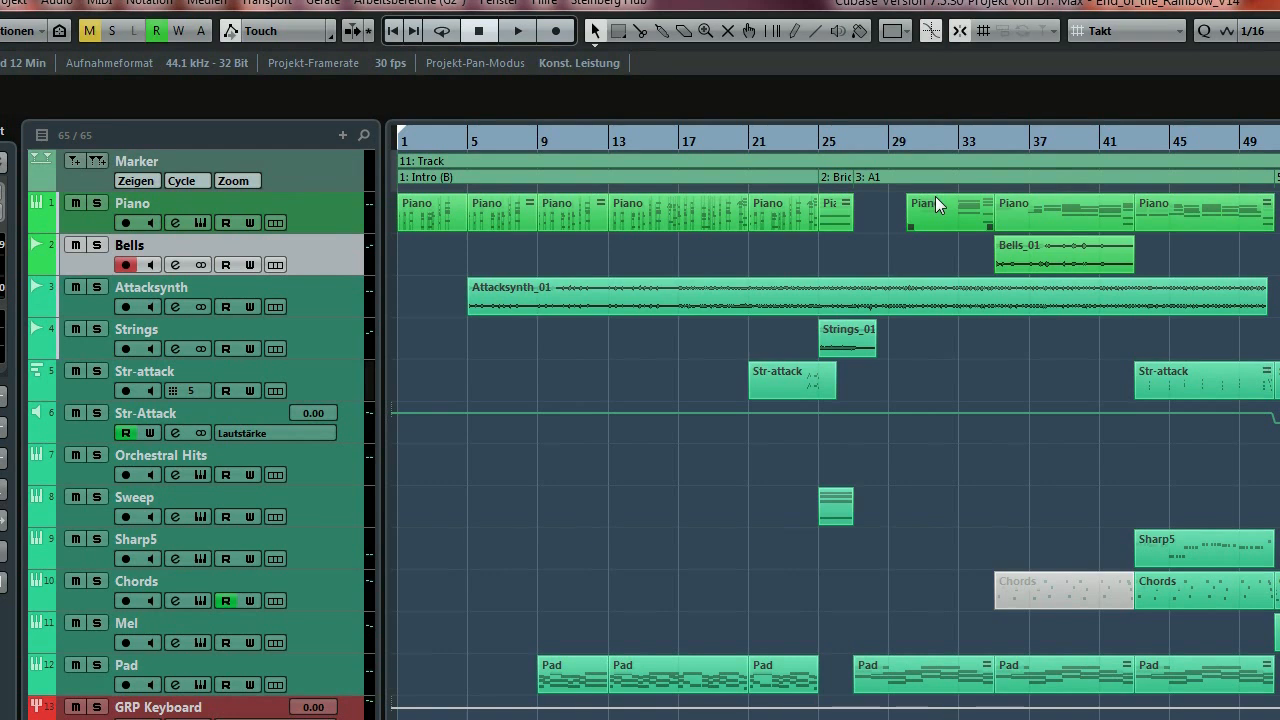
Deselect the Piano part and select the Str-attack track instead of Bells.
left_click(428, 258)
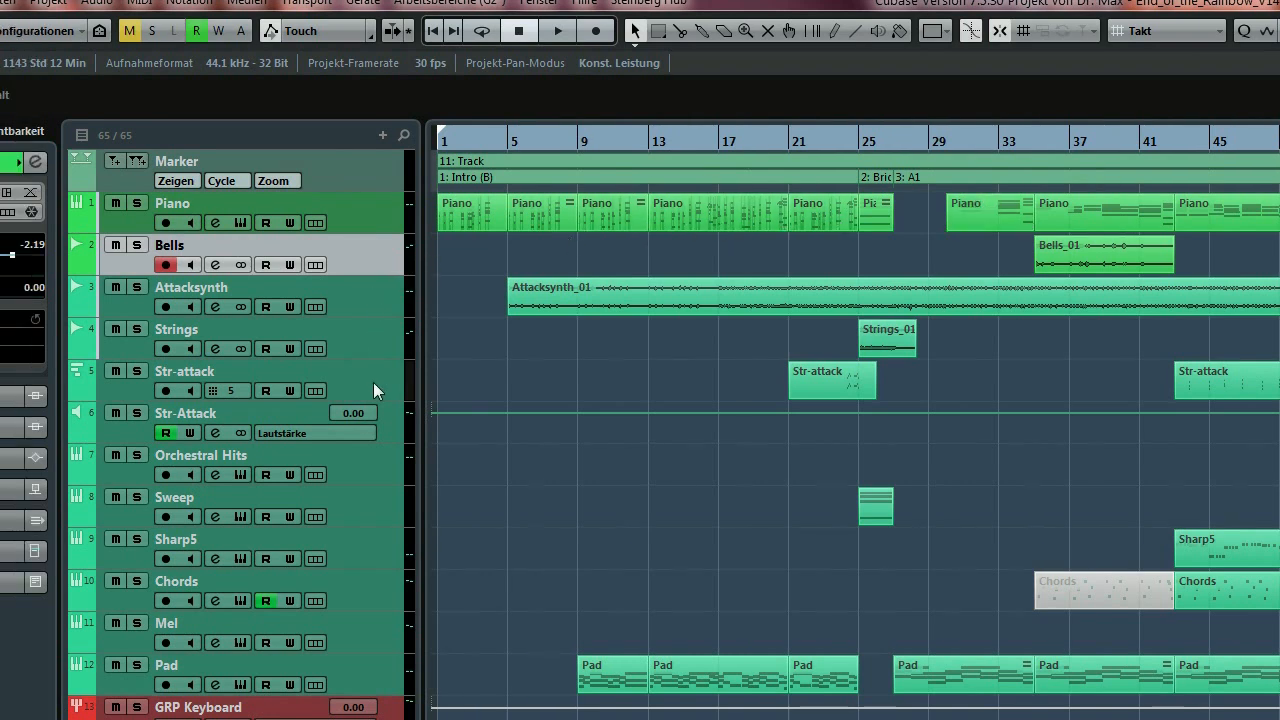
left_click(373, 384)
left_click(384, 424)
left_click(389, 394)
left_click(389, 422)
left_click(392, 393)
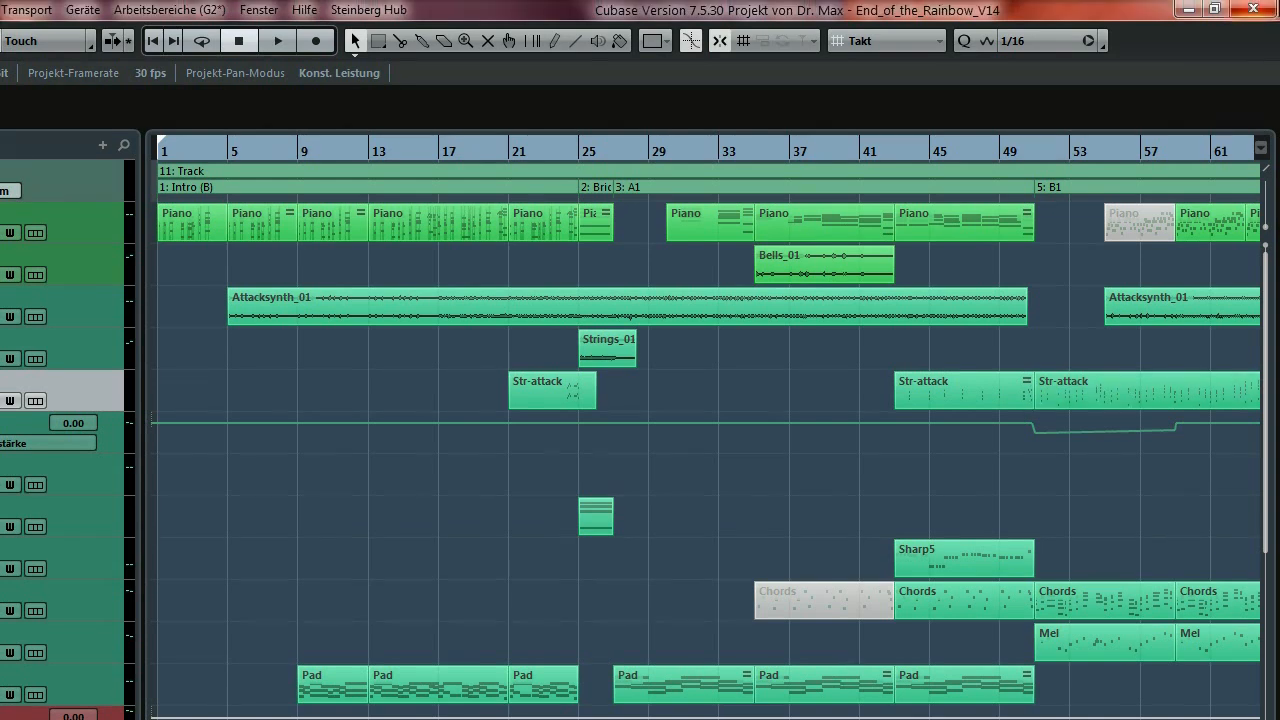
Open End_of_the_Rainbow_V20.cpr through Datei > Öffnen.
left_click(115, 86)
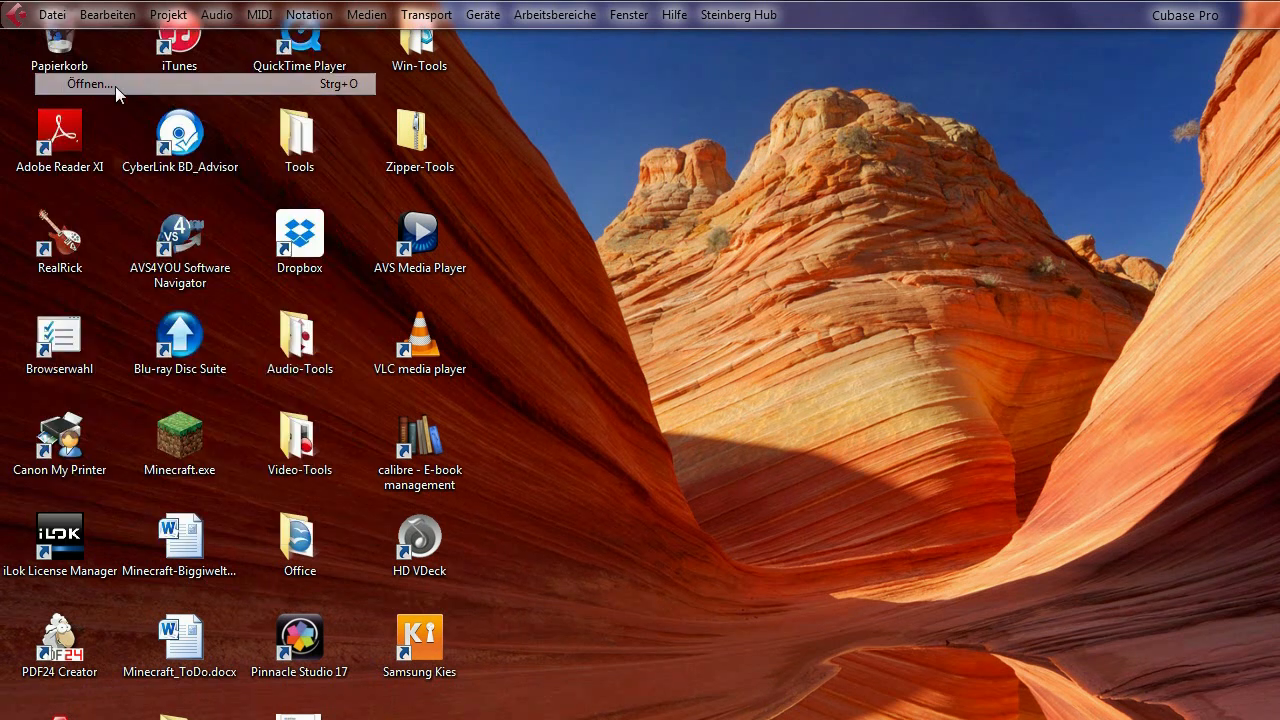
left_click(450, 360)
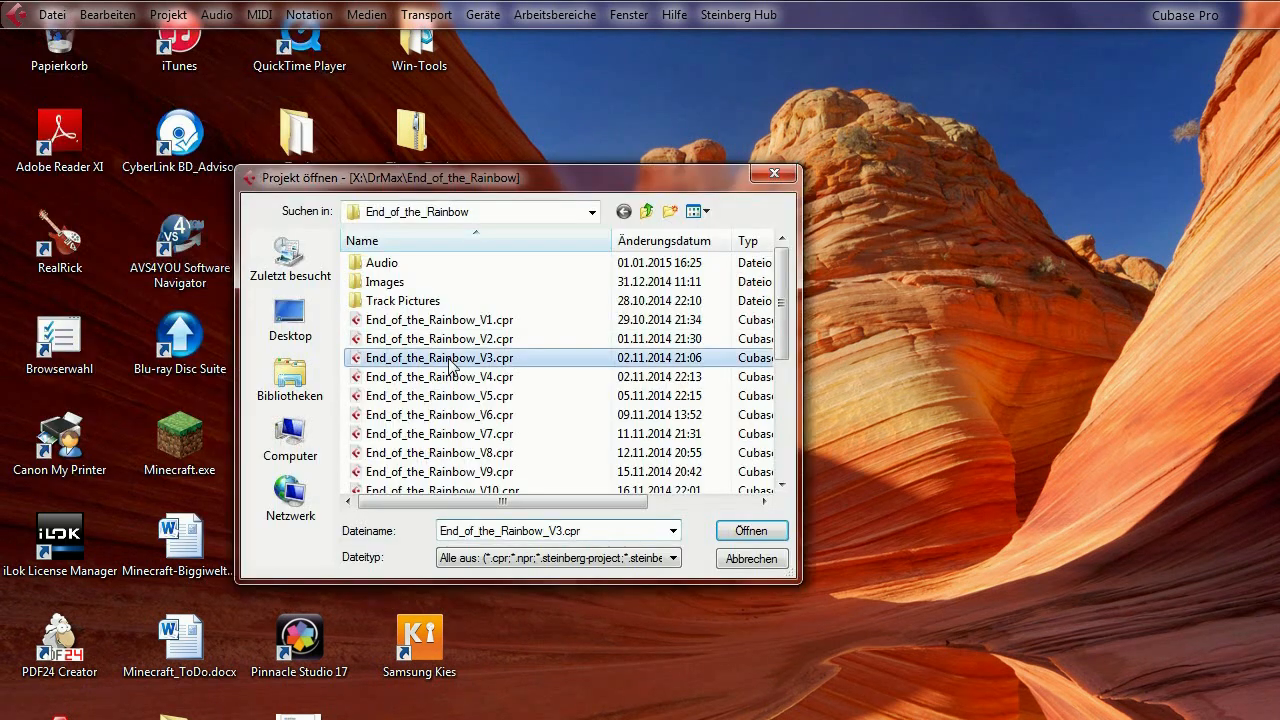
scroll(450, 365, "down", 4)
left_click(455, 471)
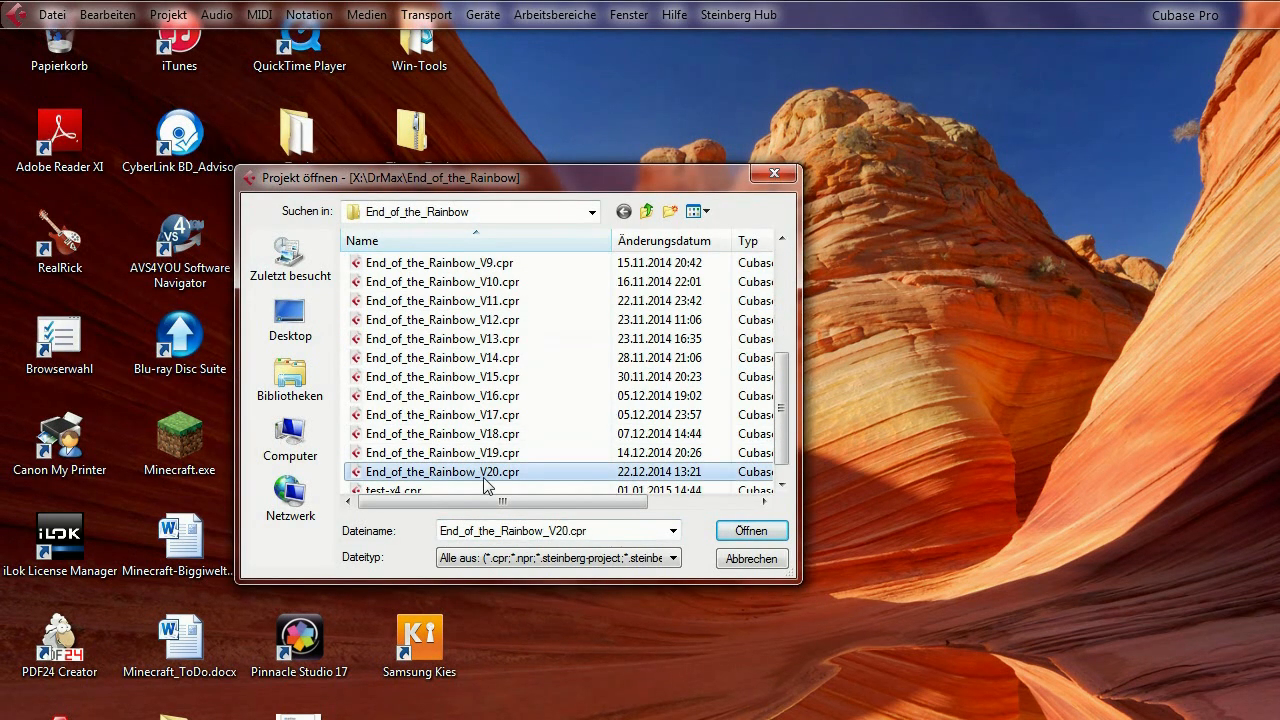
left_click(751, 531)
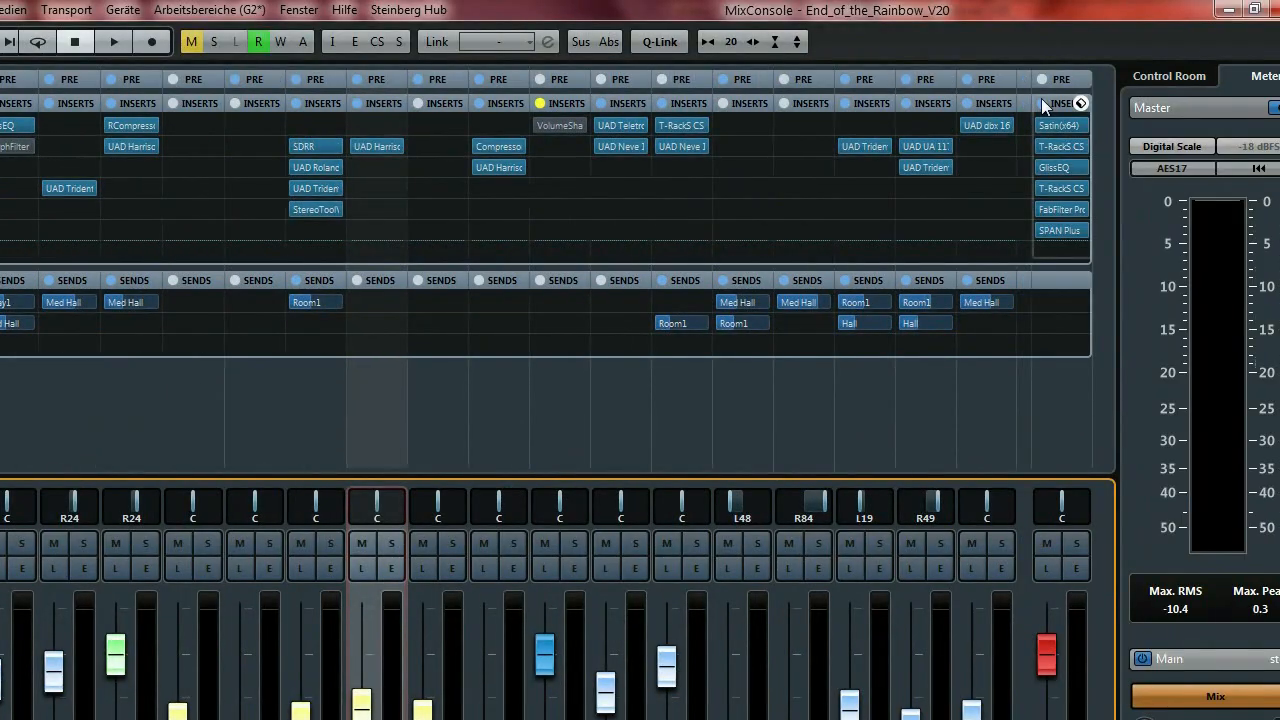
Bypass the master channel's inserts, leaving SPAN Plus active.
left_click(1042, 103)
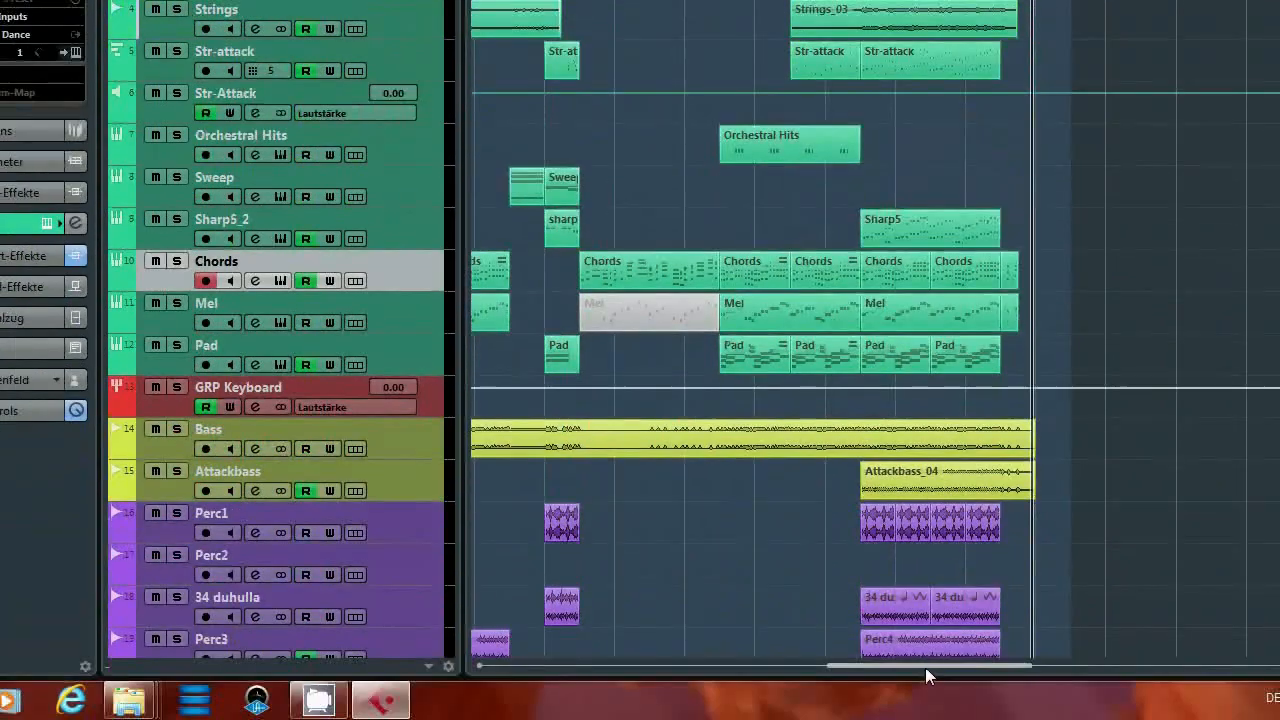
Set the locators to the two Piano parts (bars 35–51) and play from bar 35.
left_click_drag(925, 667, 769, 660)
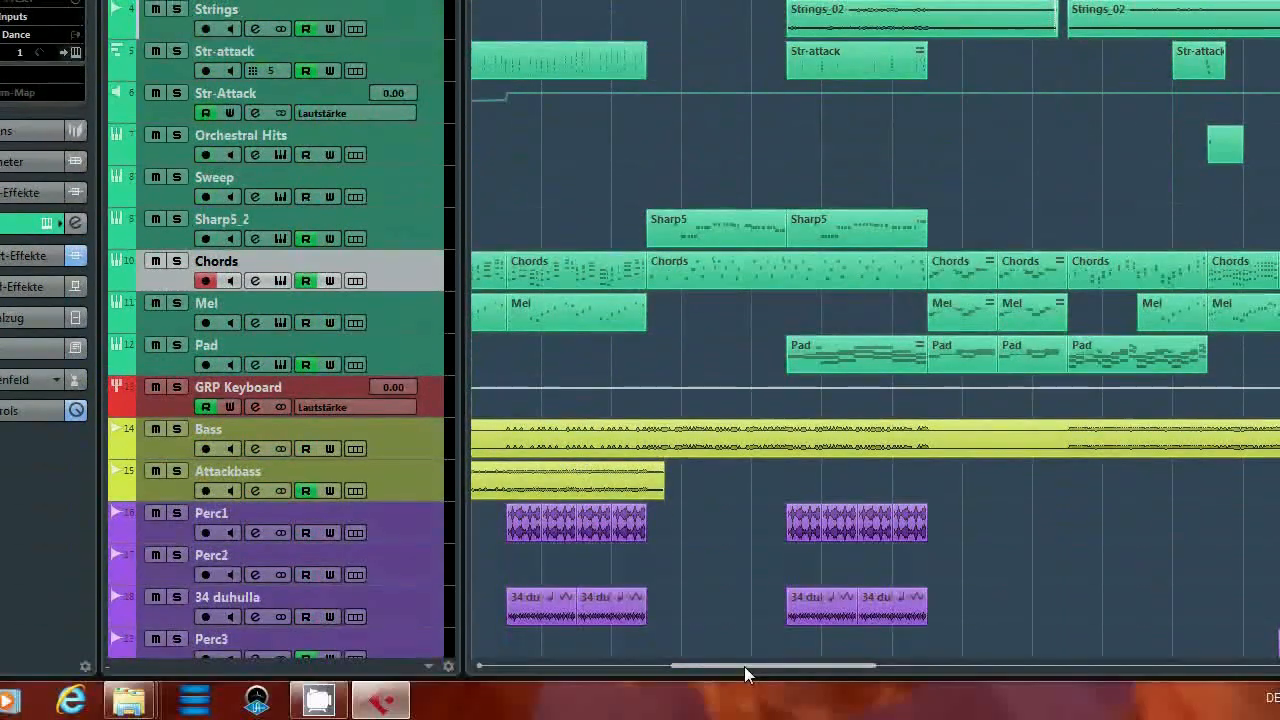
left_click_drag(744, 666, 639, 665)
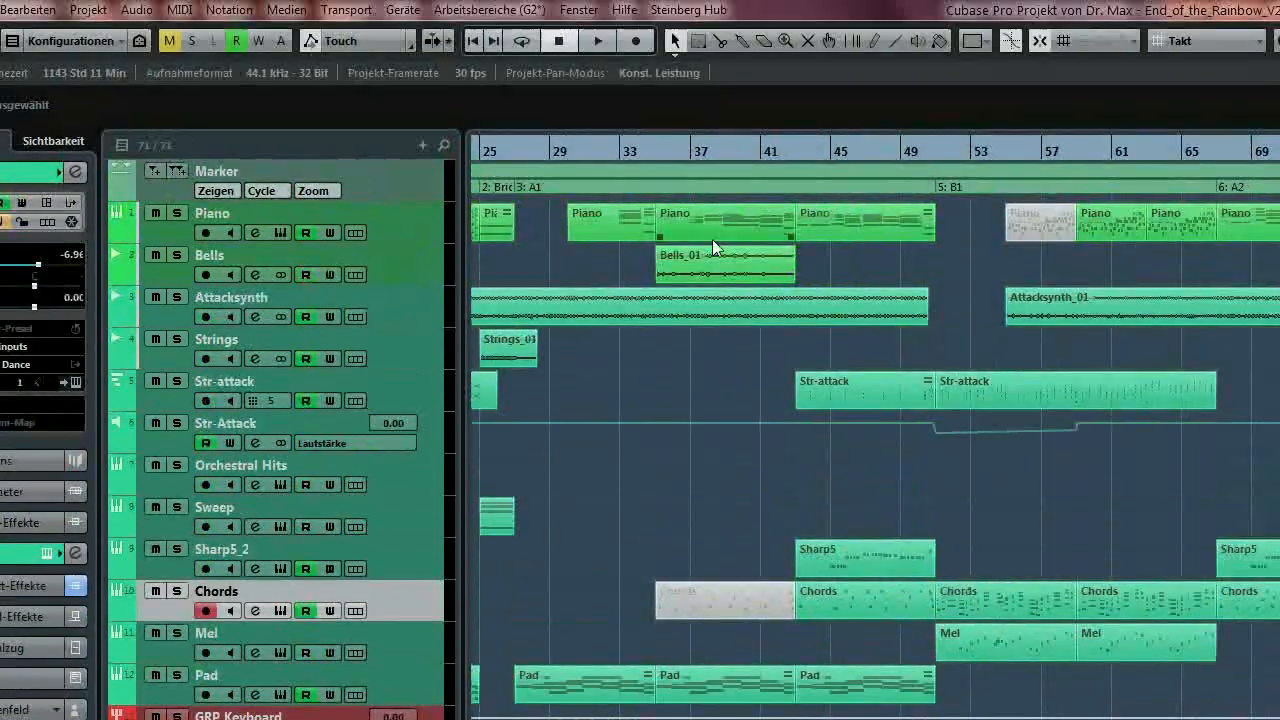
left_click(777, 145)
left_click(835, 234, "shift")
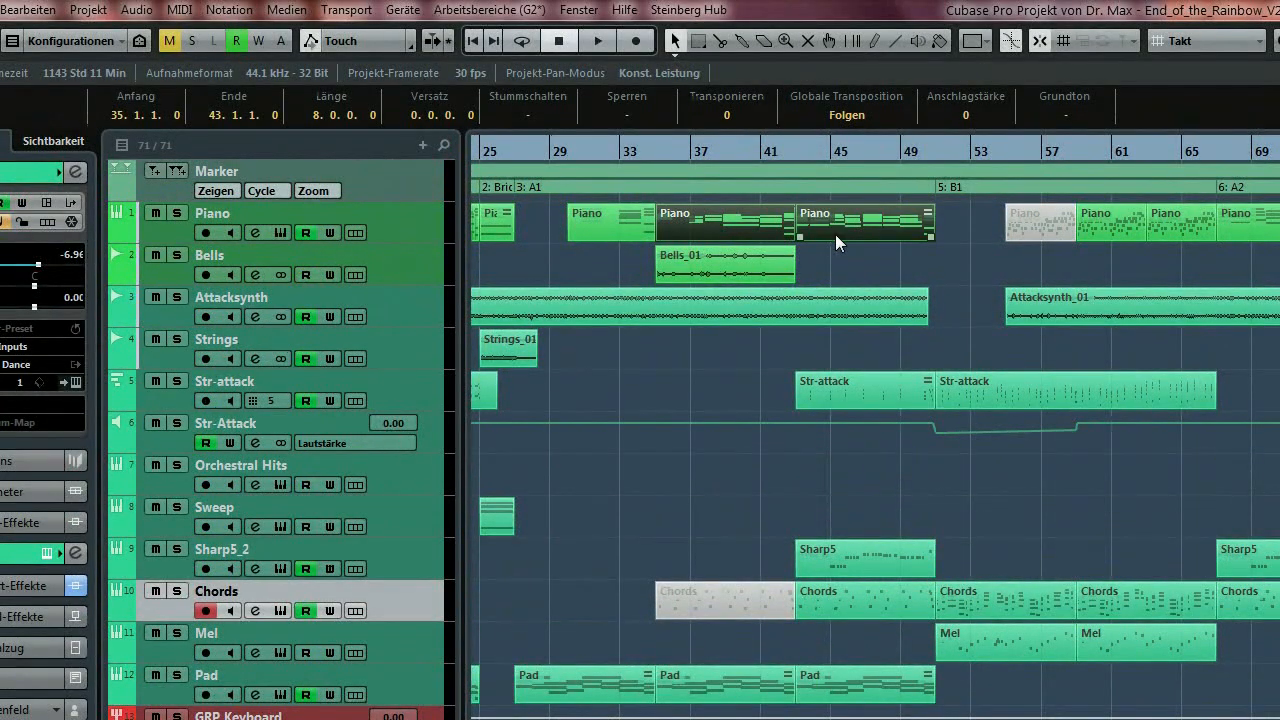
key("p")
key("space")
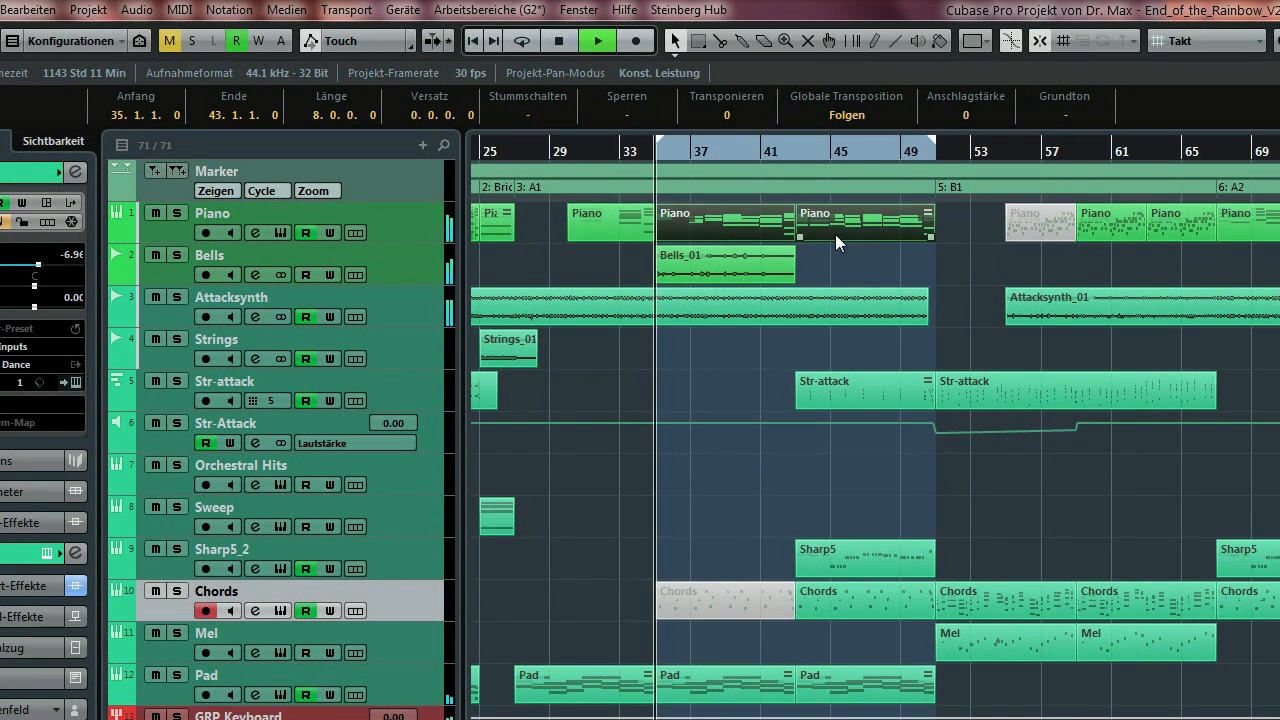
key("F3")
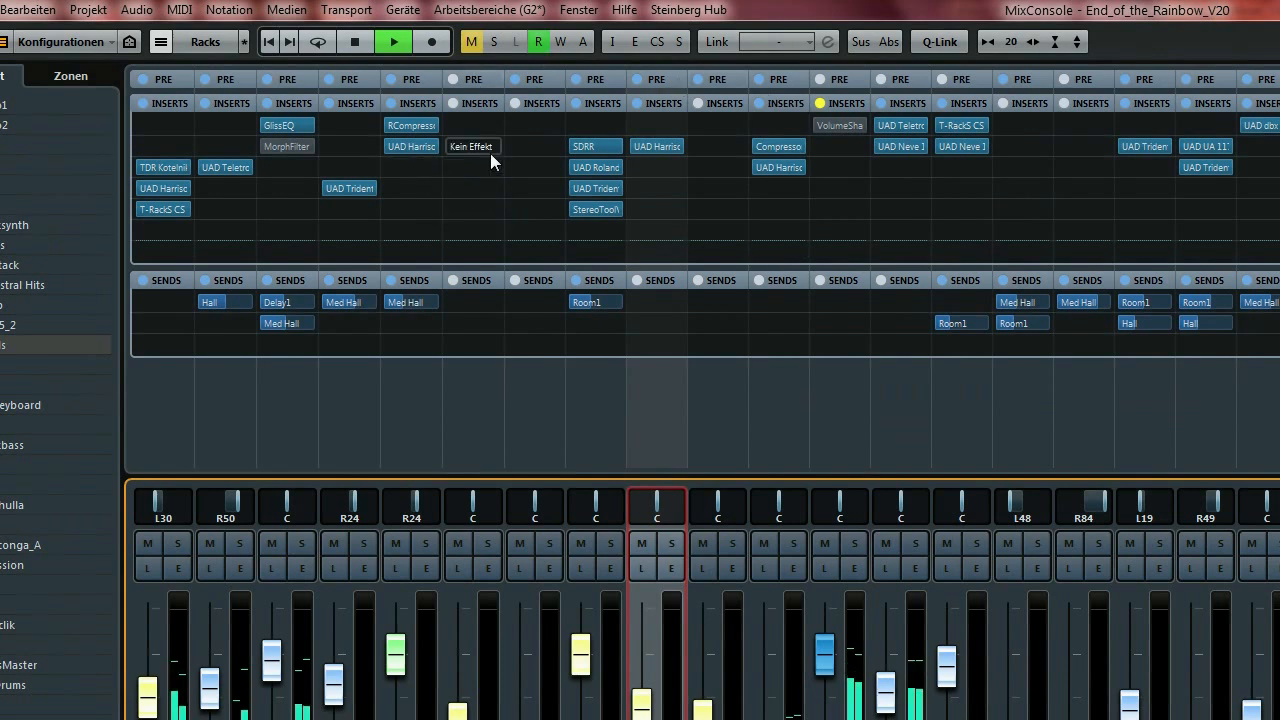
A/B compare the mix by toggling the global inserts bypass on and off.
left_click(611, 43, "alt")
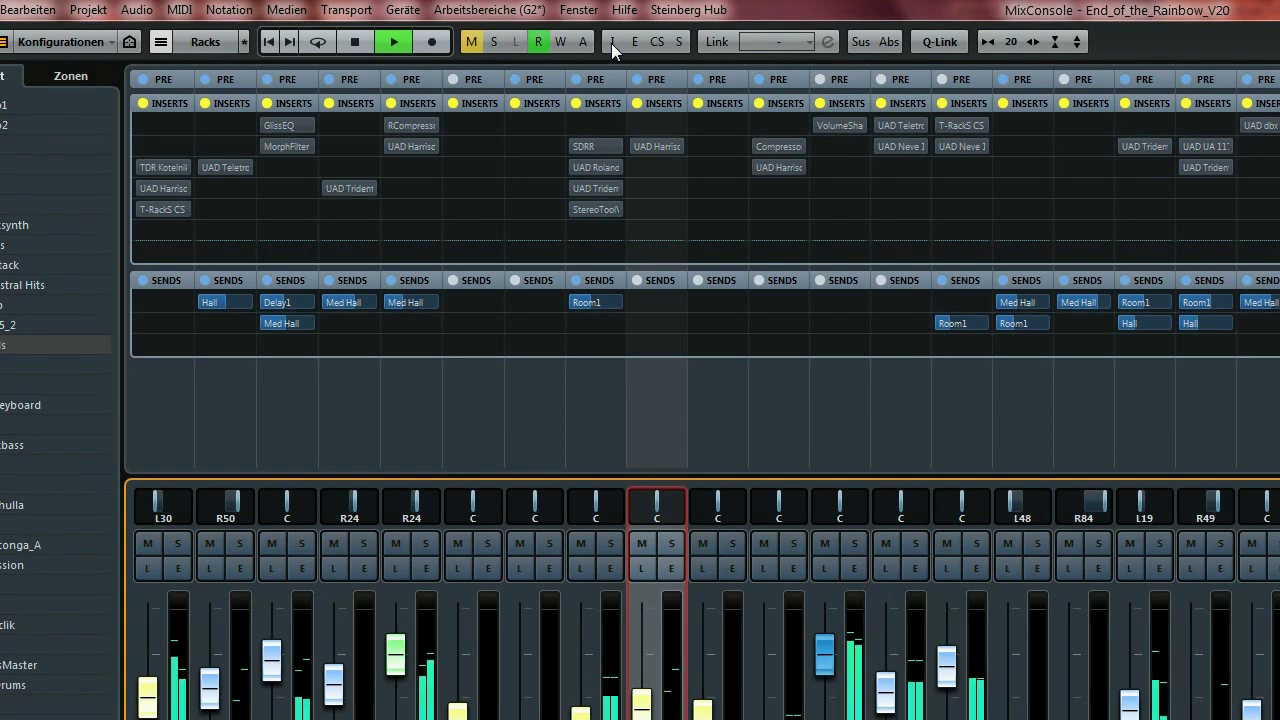
left_click(611, 43)
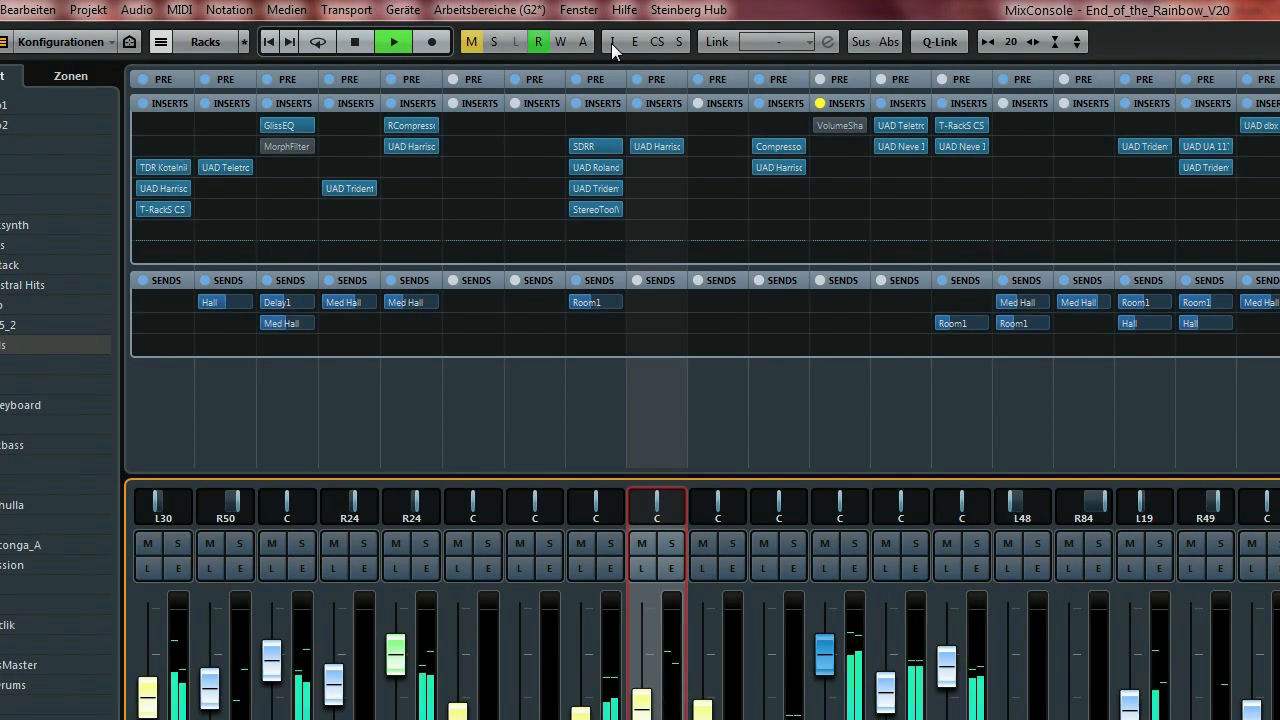
left_click(611, 43)
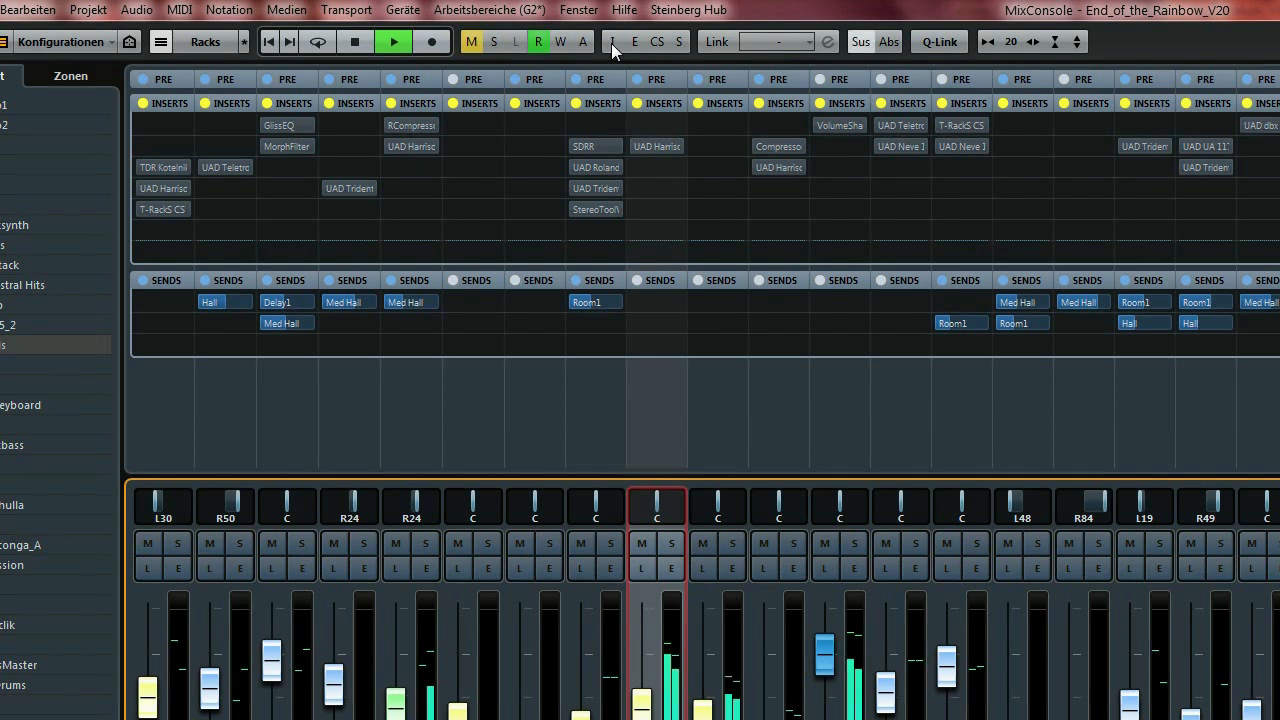
left_click(611, 43)
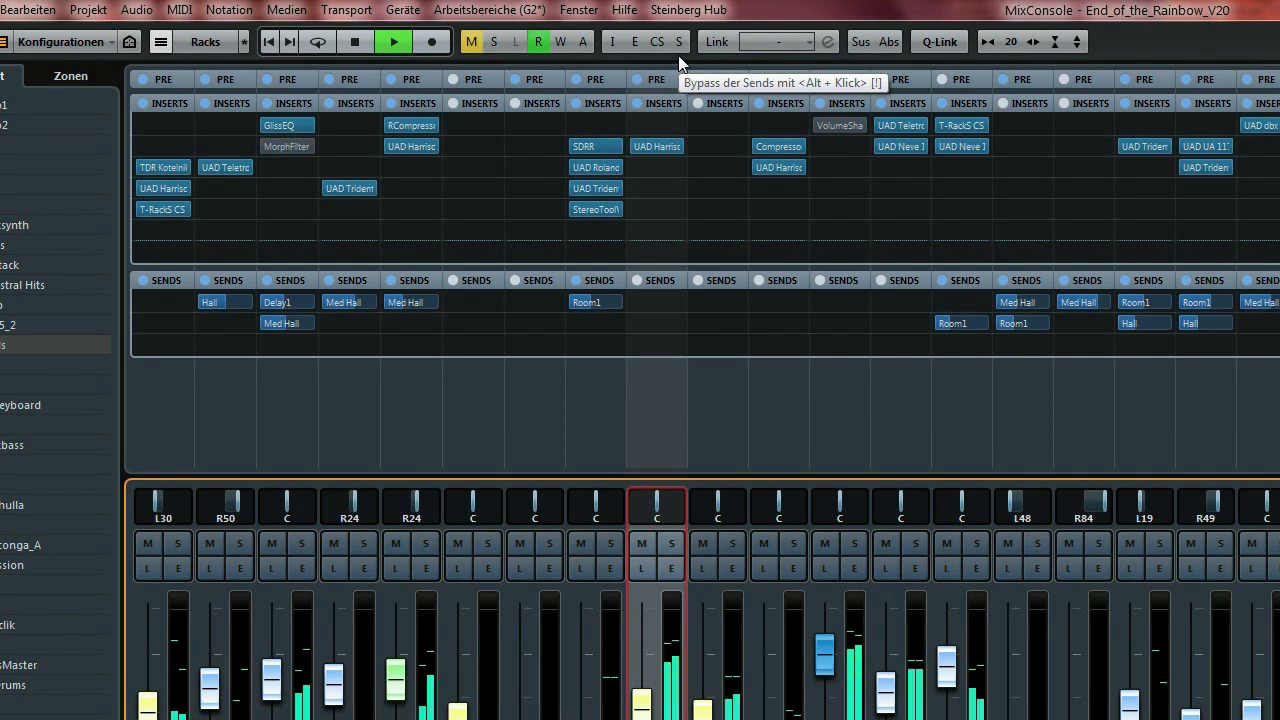
left_click(613, 41)
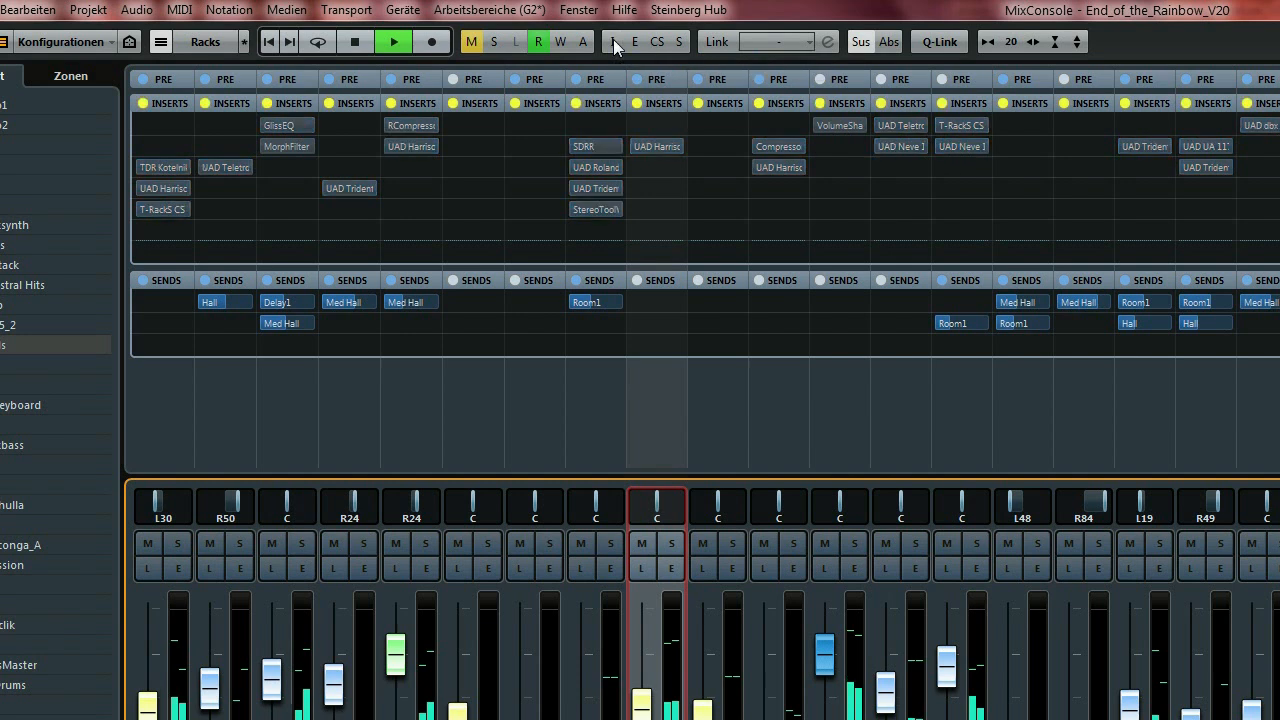
Bypass the sends on all channels, then re-enable both sends and inserts.
left_click(679, 41)
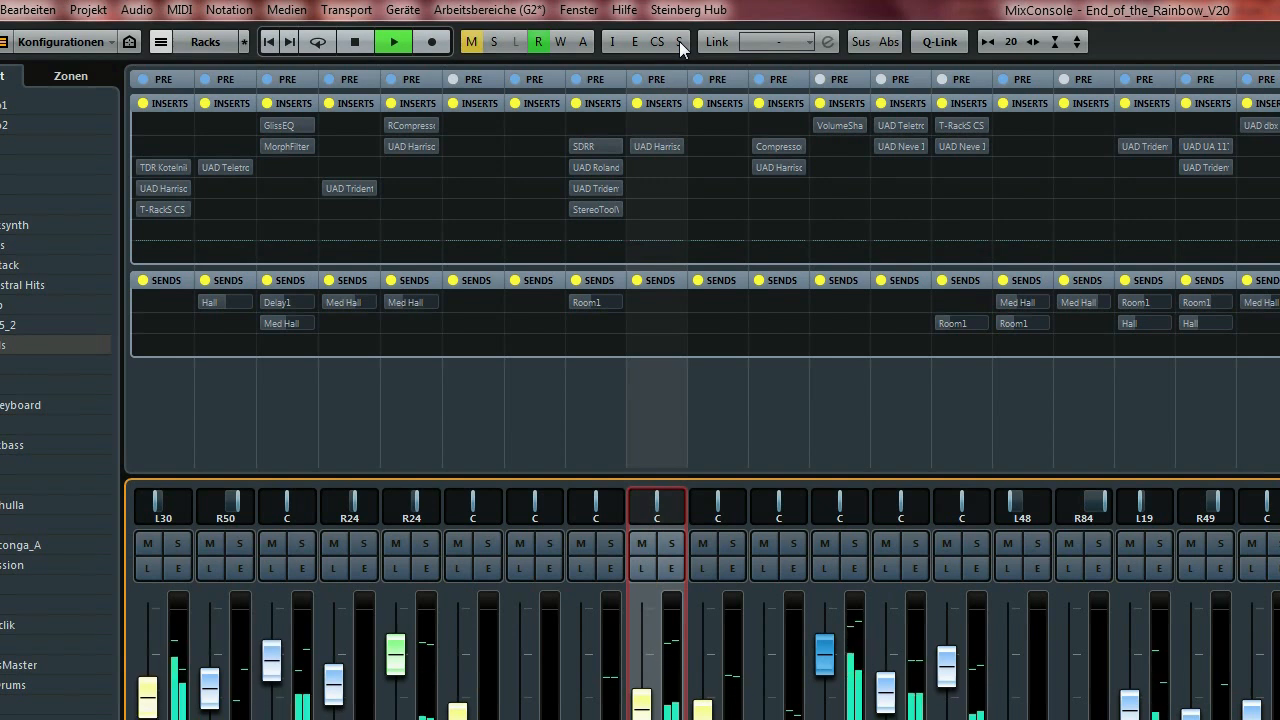
left_click(680, 46)
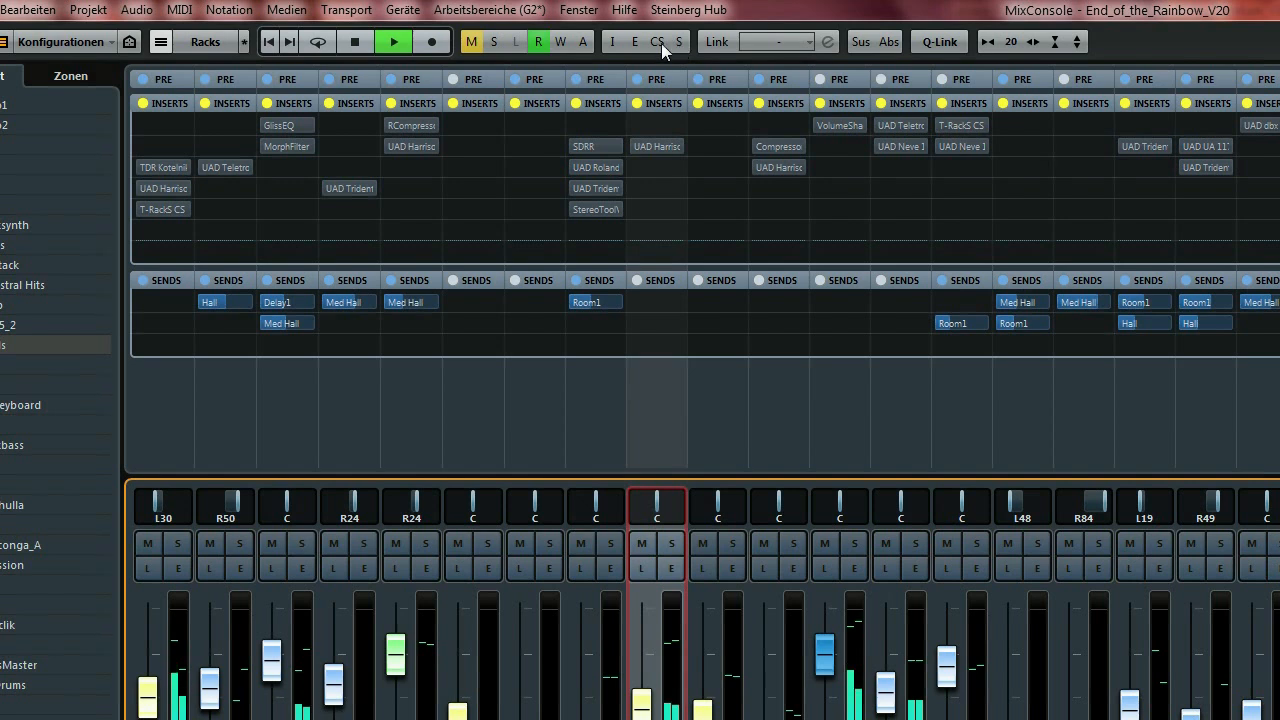
left_click(611, 42)
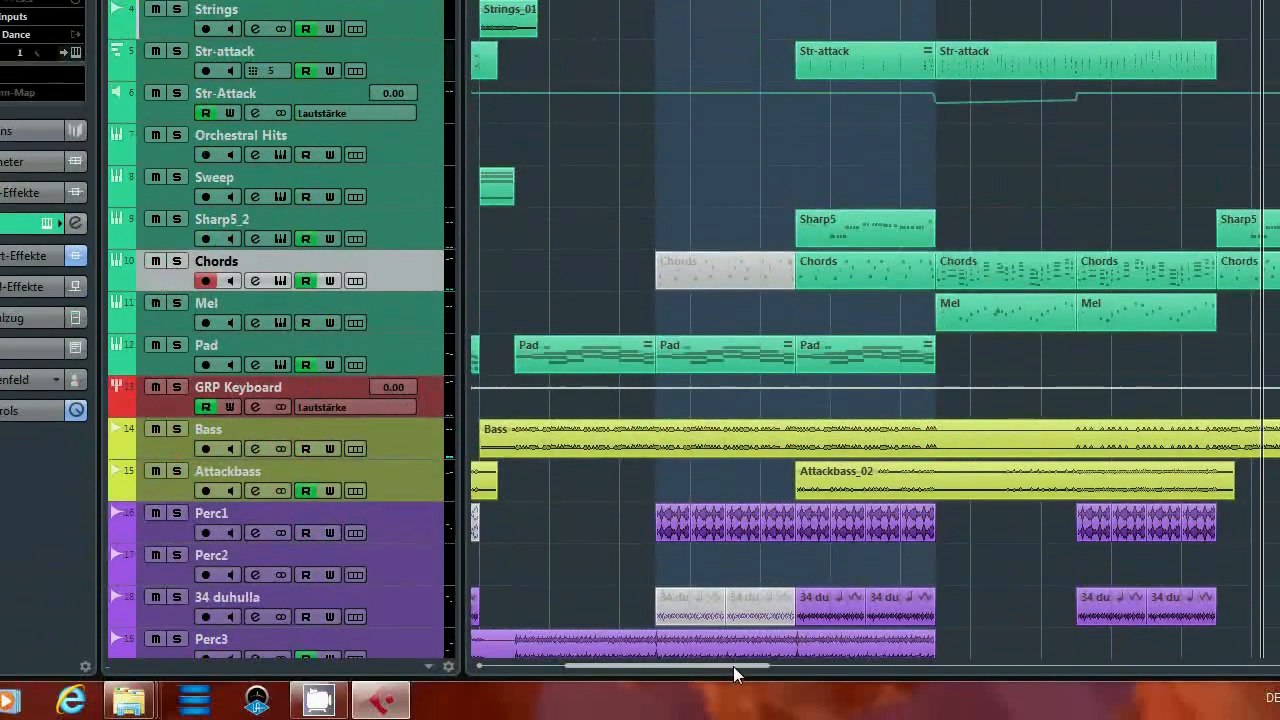
Play the song from around bar 118 in the B3 section with the MixConsole showing.
left_click_drag(733, 666, 890, 666)
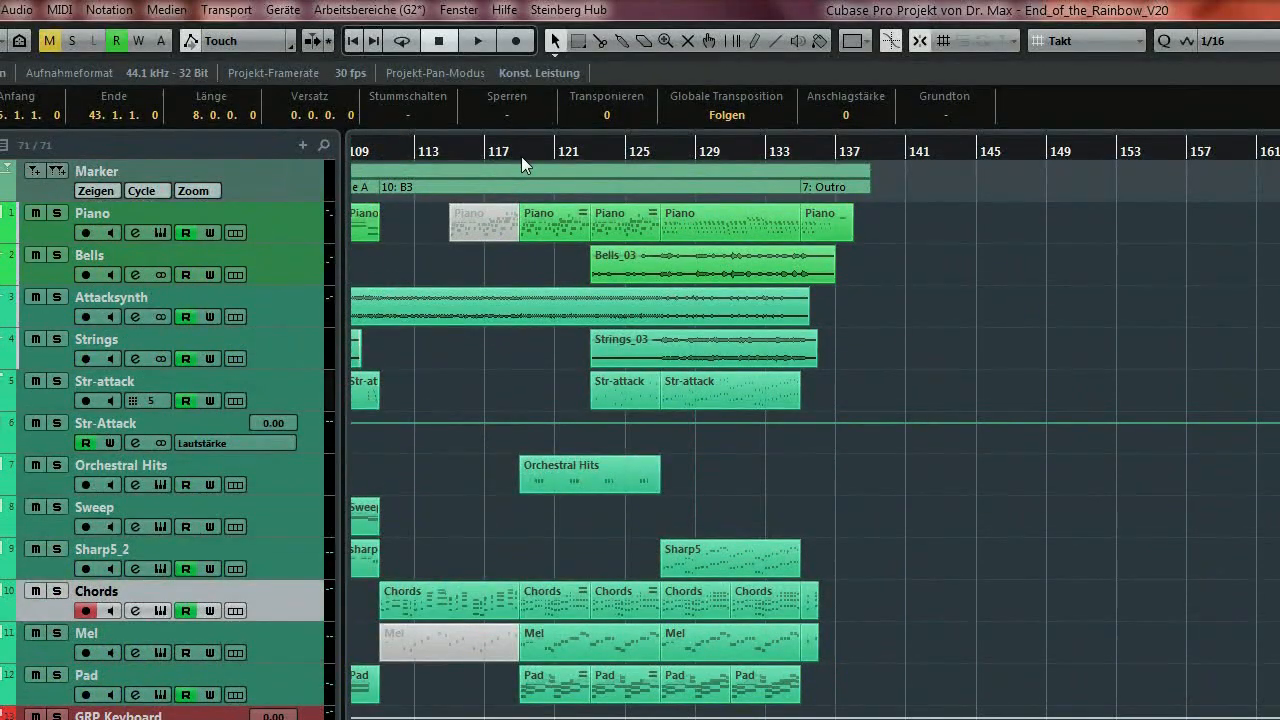
left_click(521, 155)
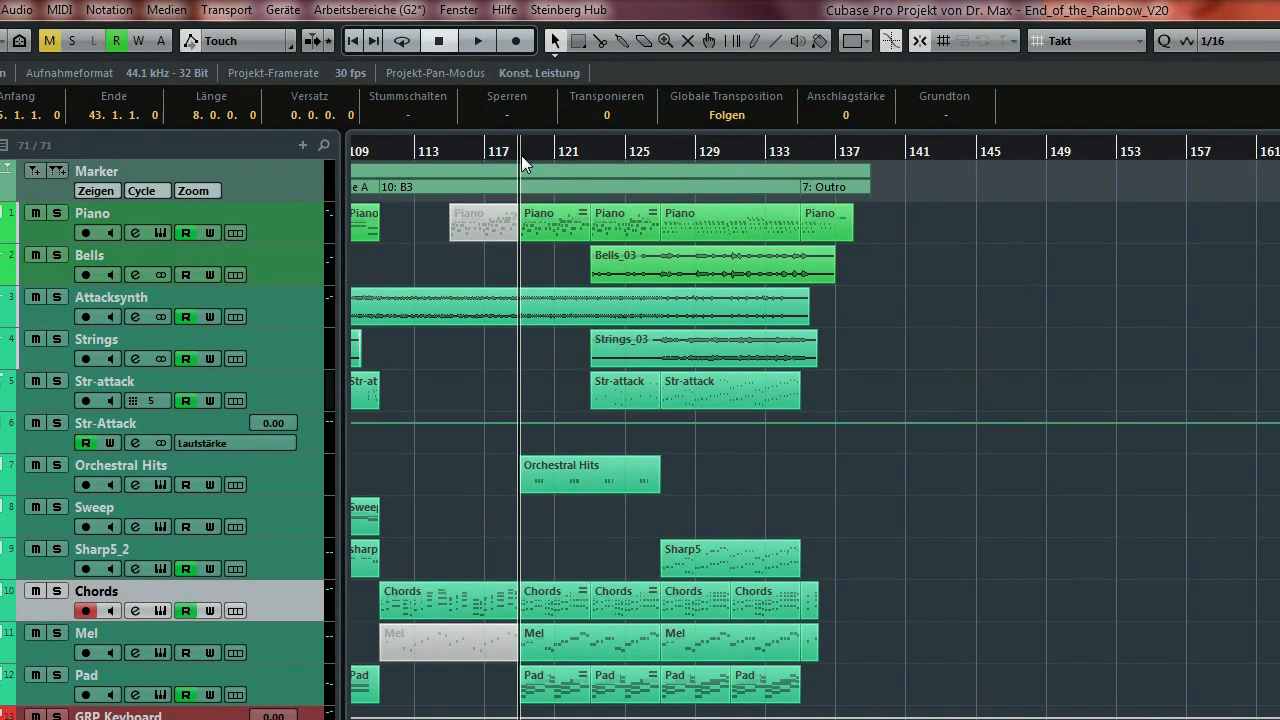
key("space")
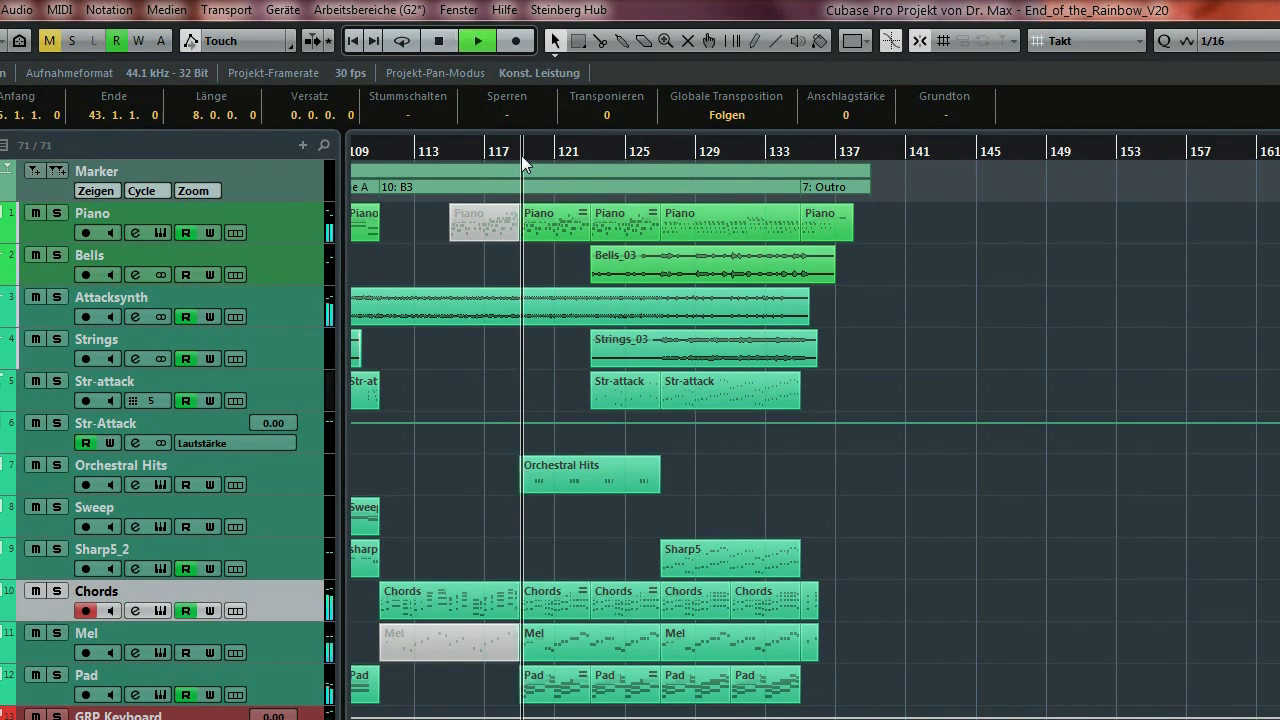
key("F3")
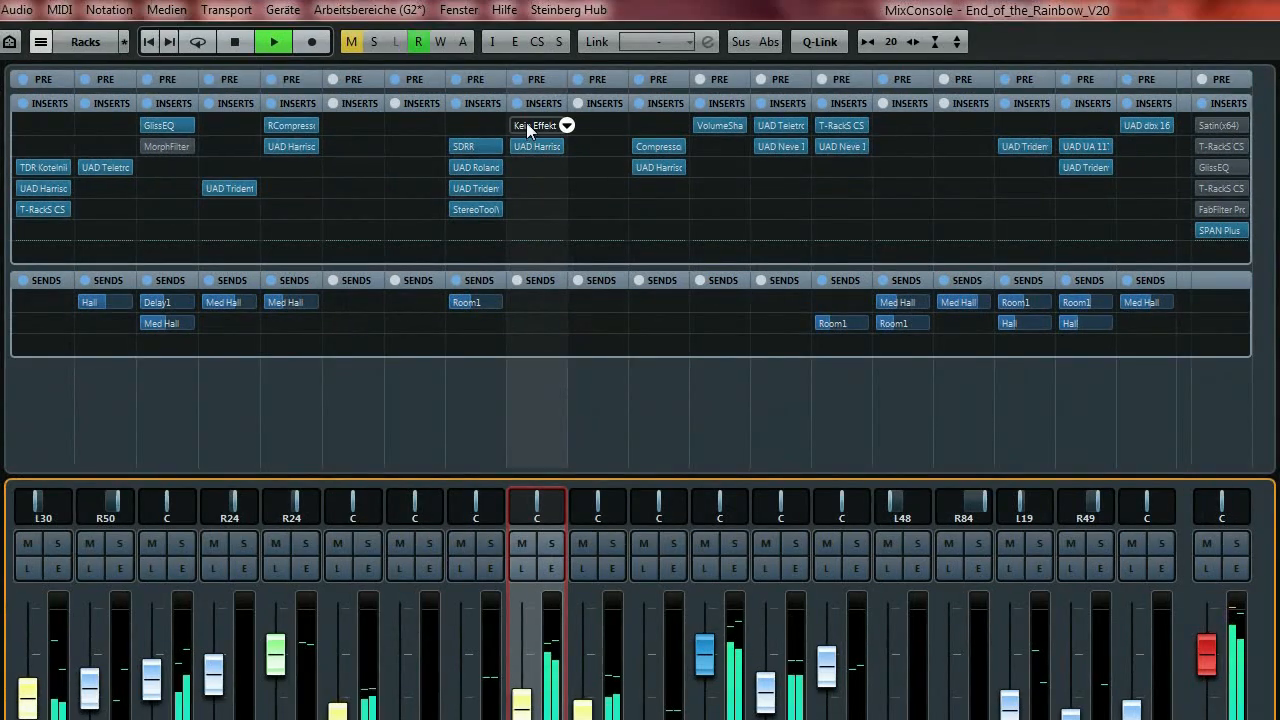
Compare the mix with all channel inserts and sends bypassed, restore them all, and stop playback.
key("alt")
left_click(492, 42, "alt")
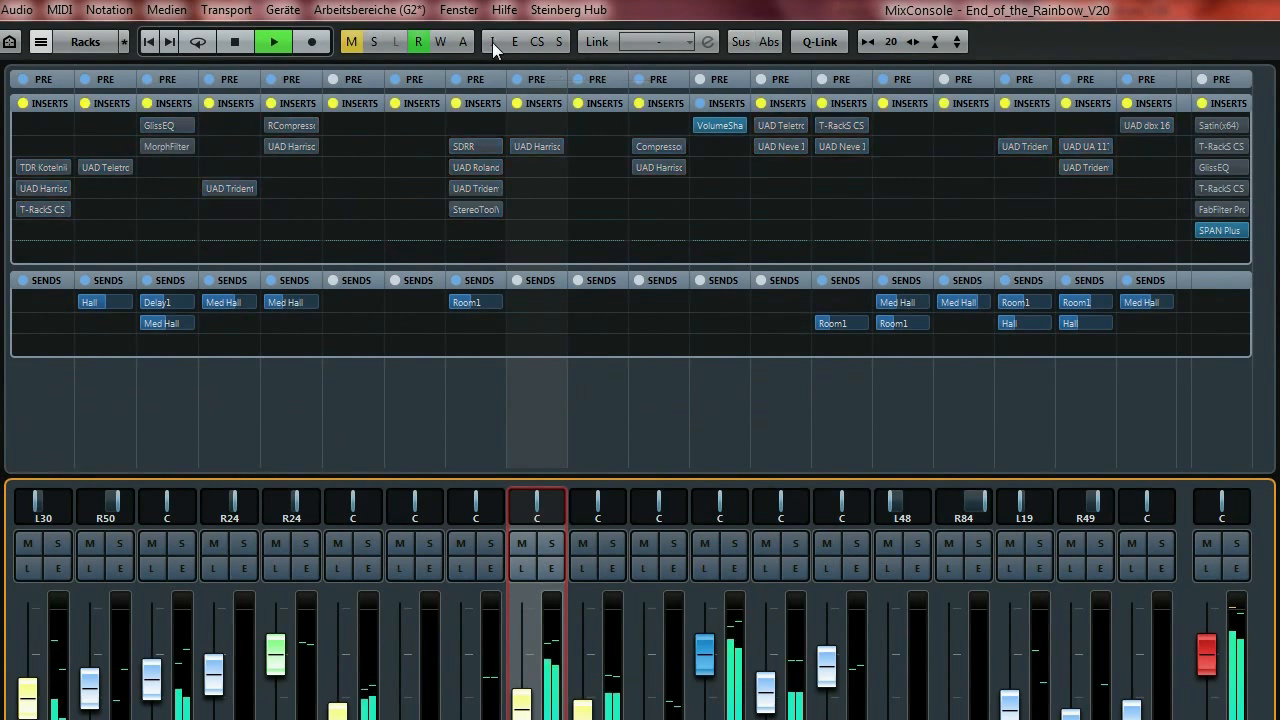
left_click(557, 44, "alt")
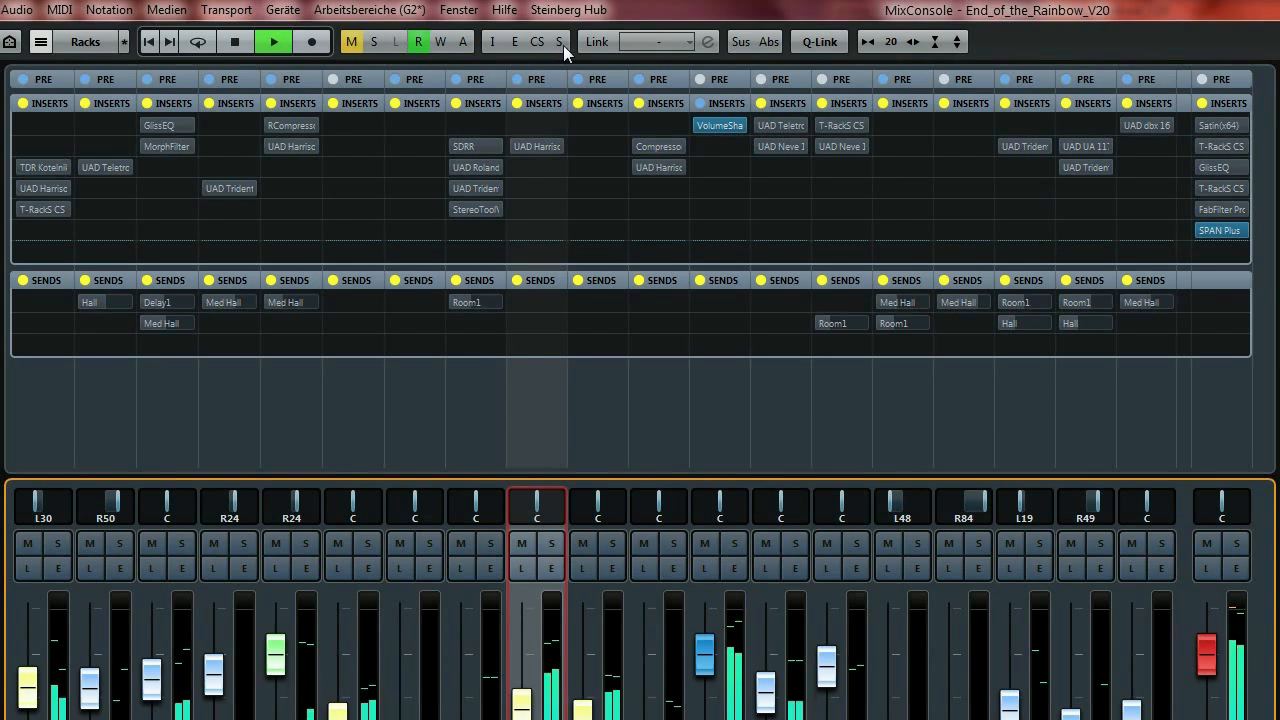
left_click(562, 45, "alt")
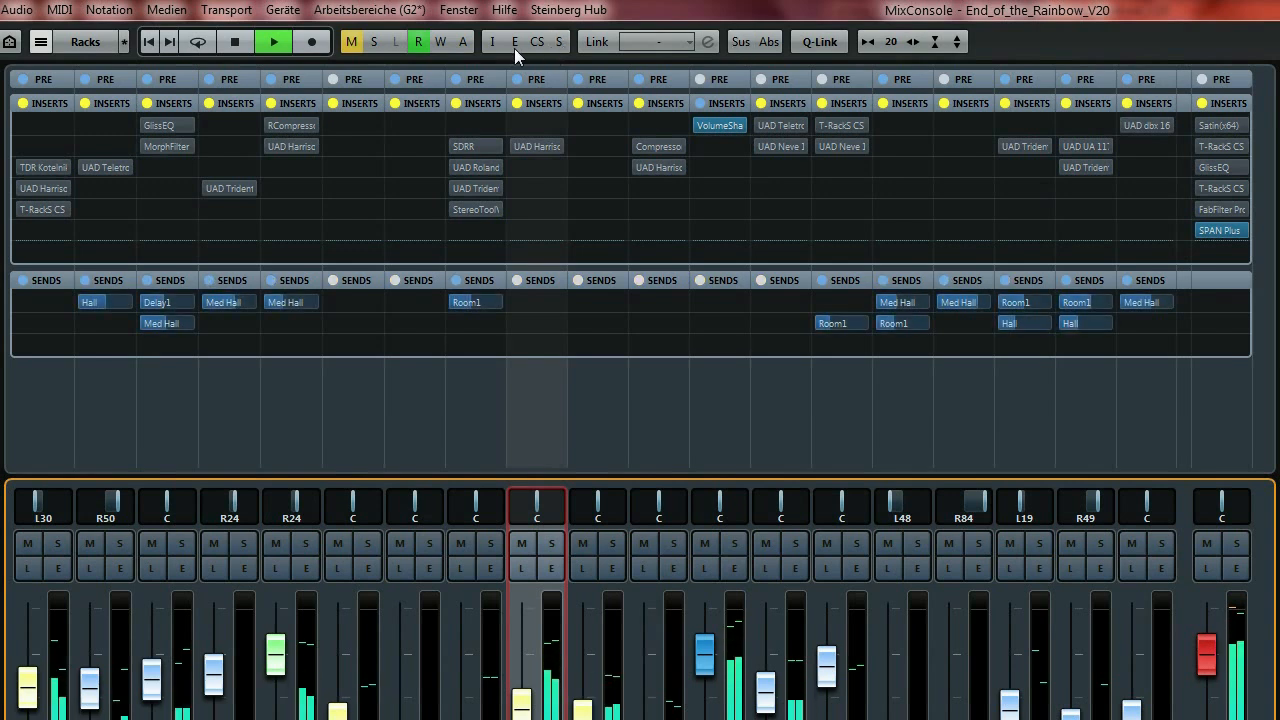
left_click(491, 45, "alt")
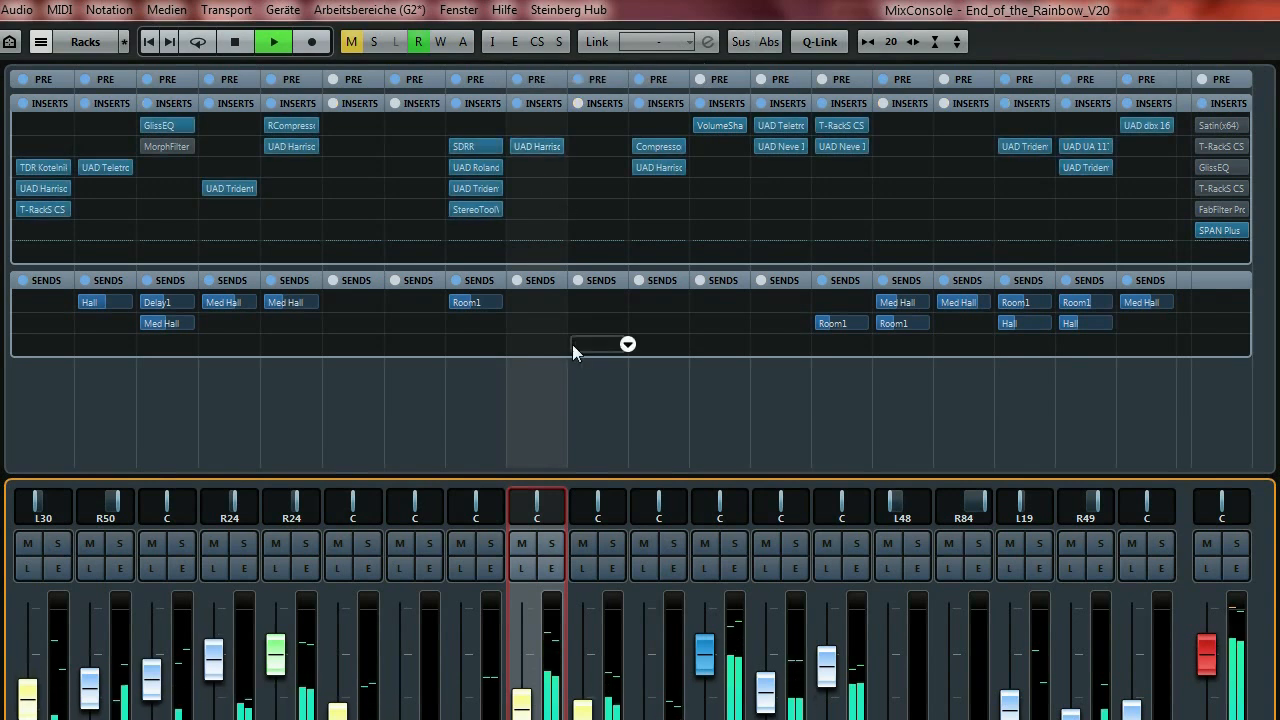
left_click(493, 41, "alt")
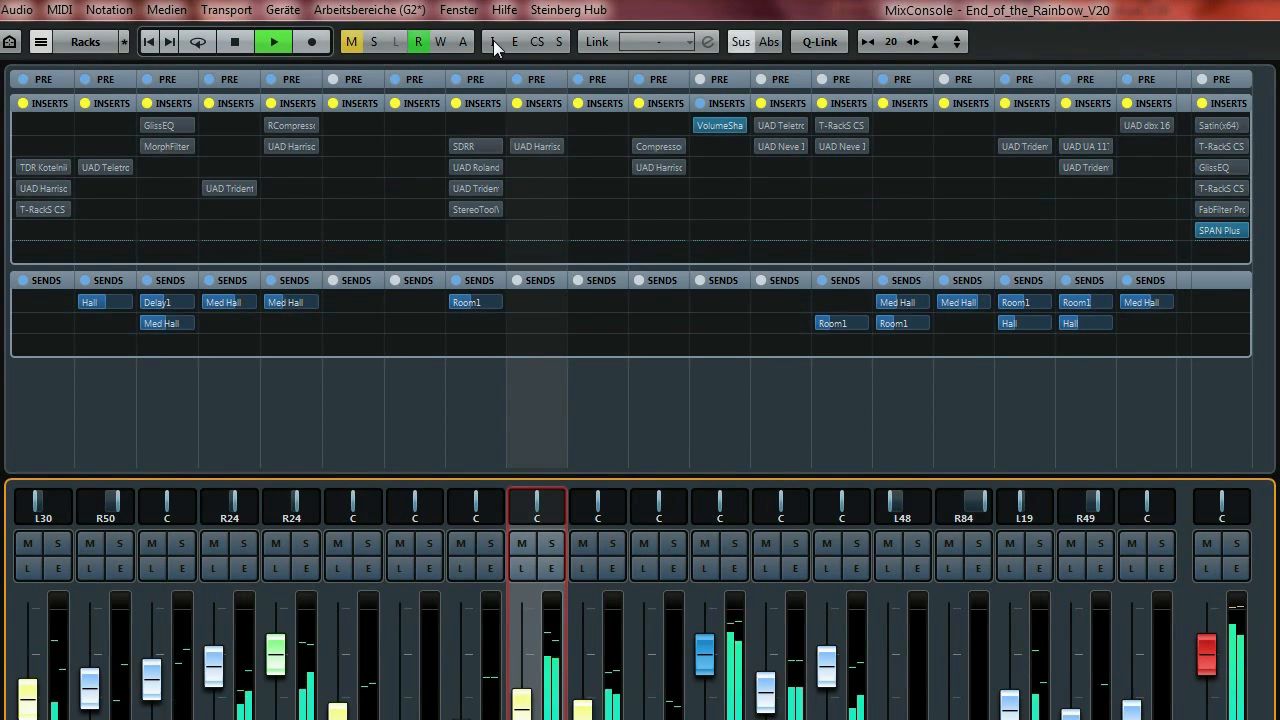
left_click(493, 41)
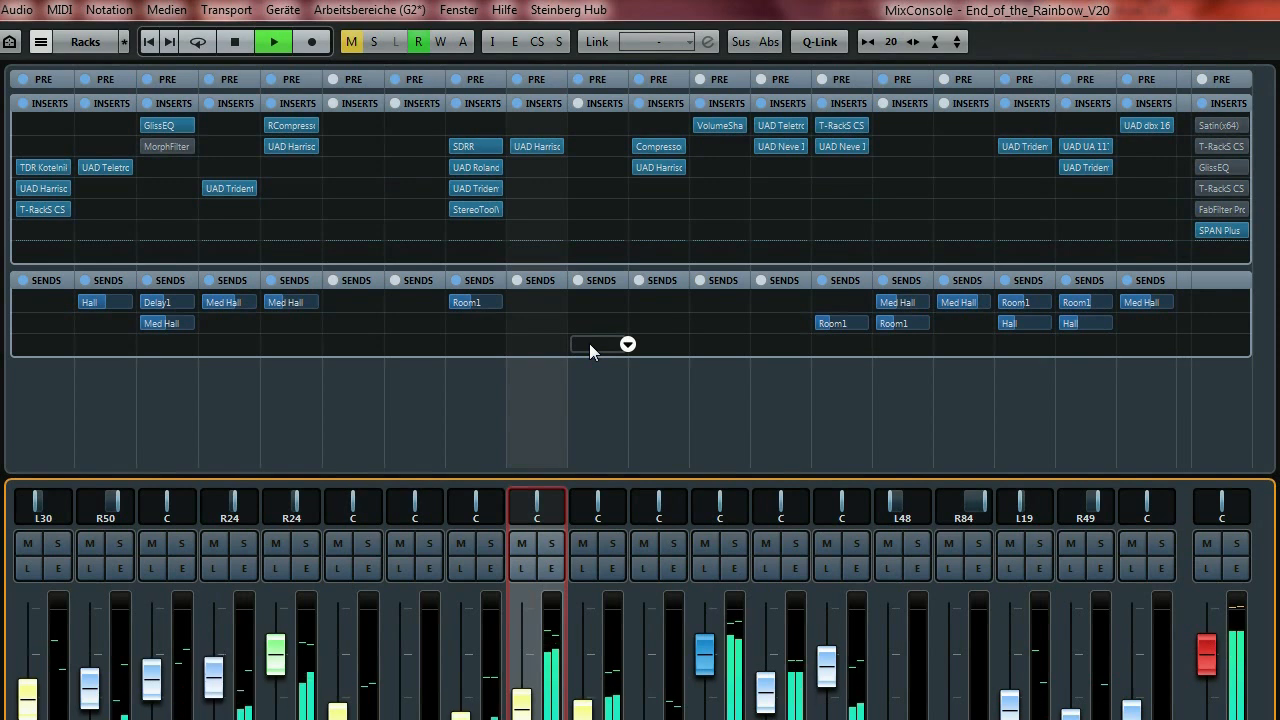
key("space")
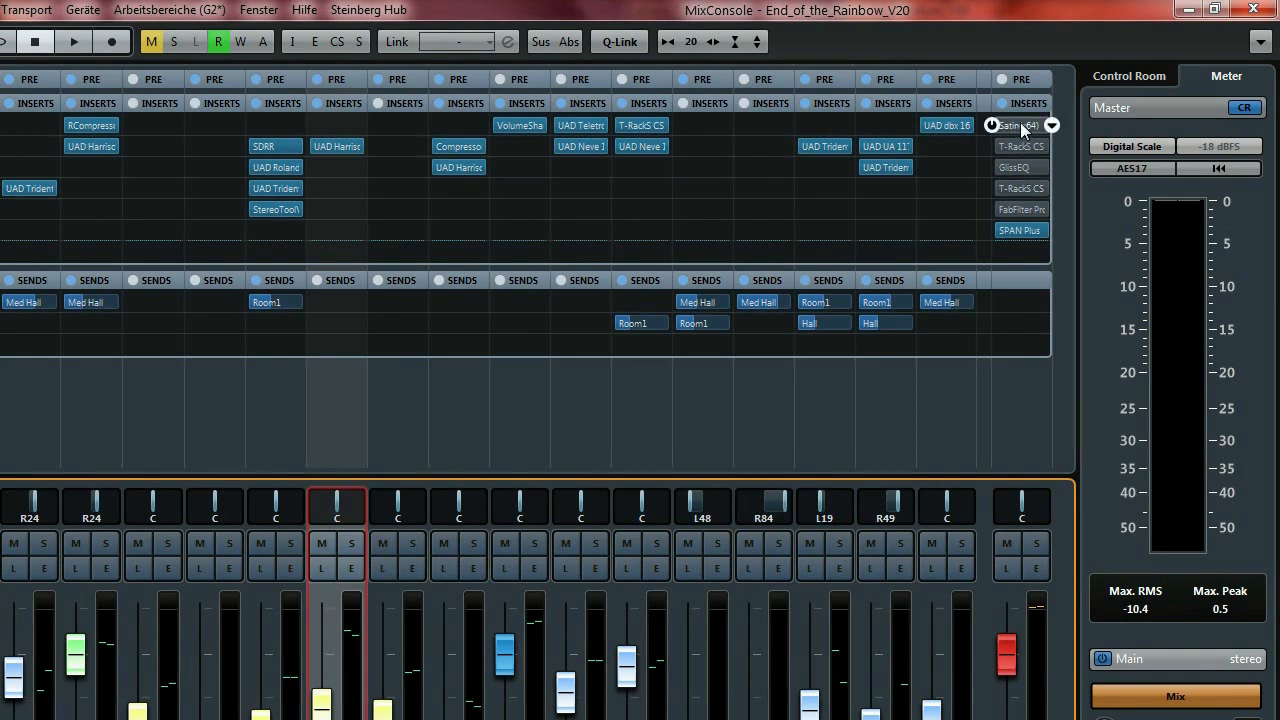
Open the master bus Satin tape plugin, move its window fully into view, then close it.
left_click(1022, 130)
left_click_drag(436, 214, 789, 88)
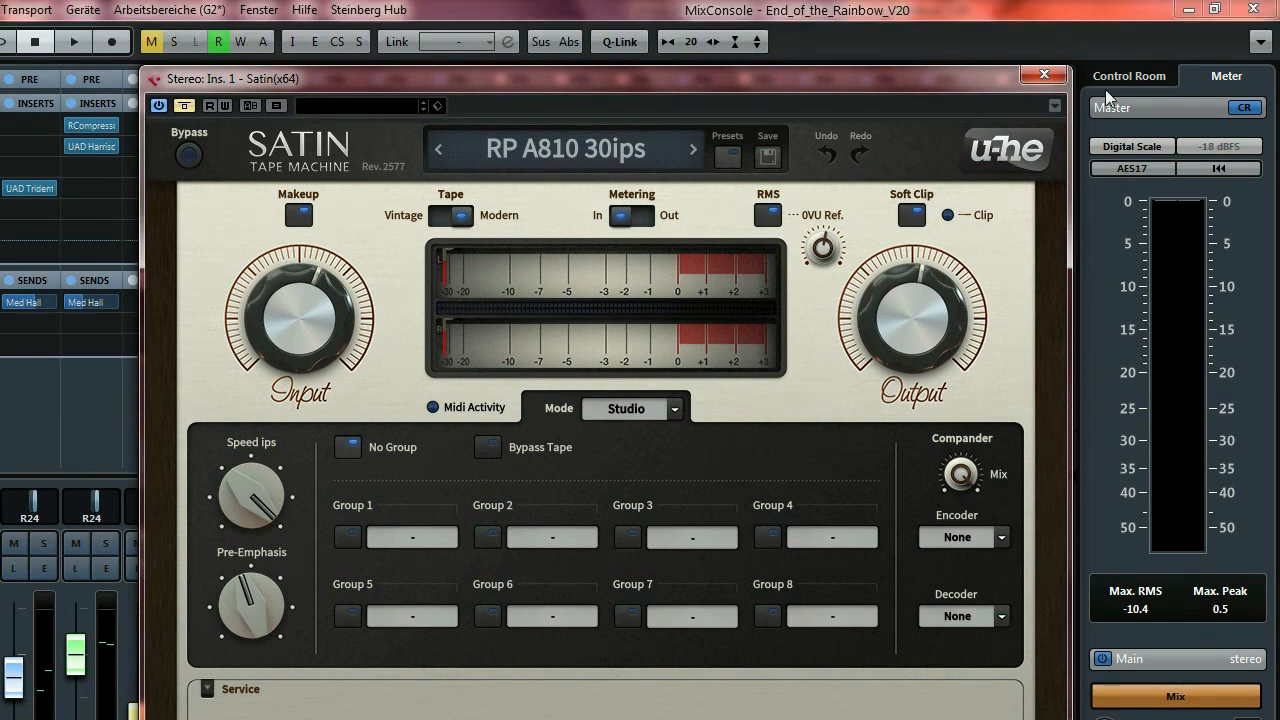
left_click(1045, 34)
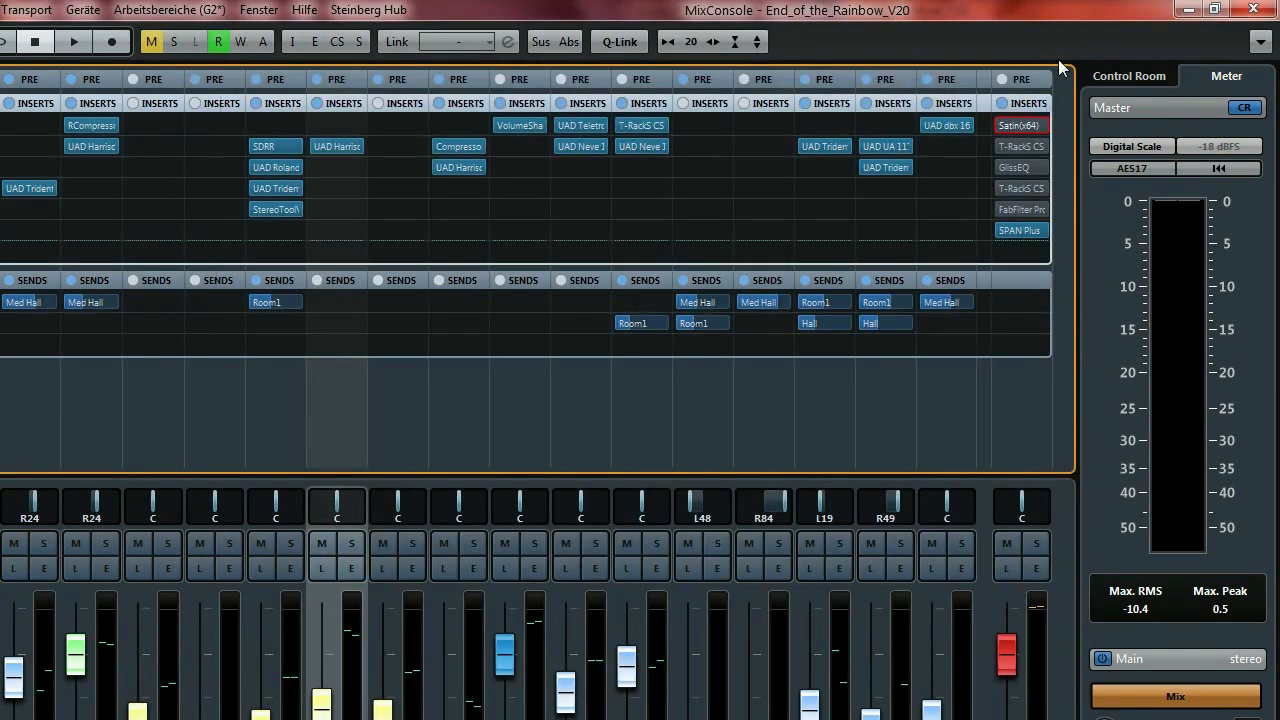
mouse_move(1000, 150)
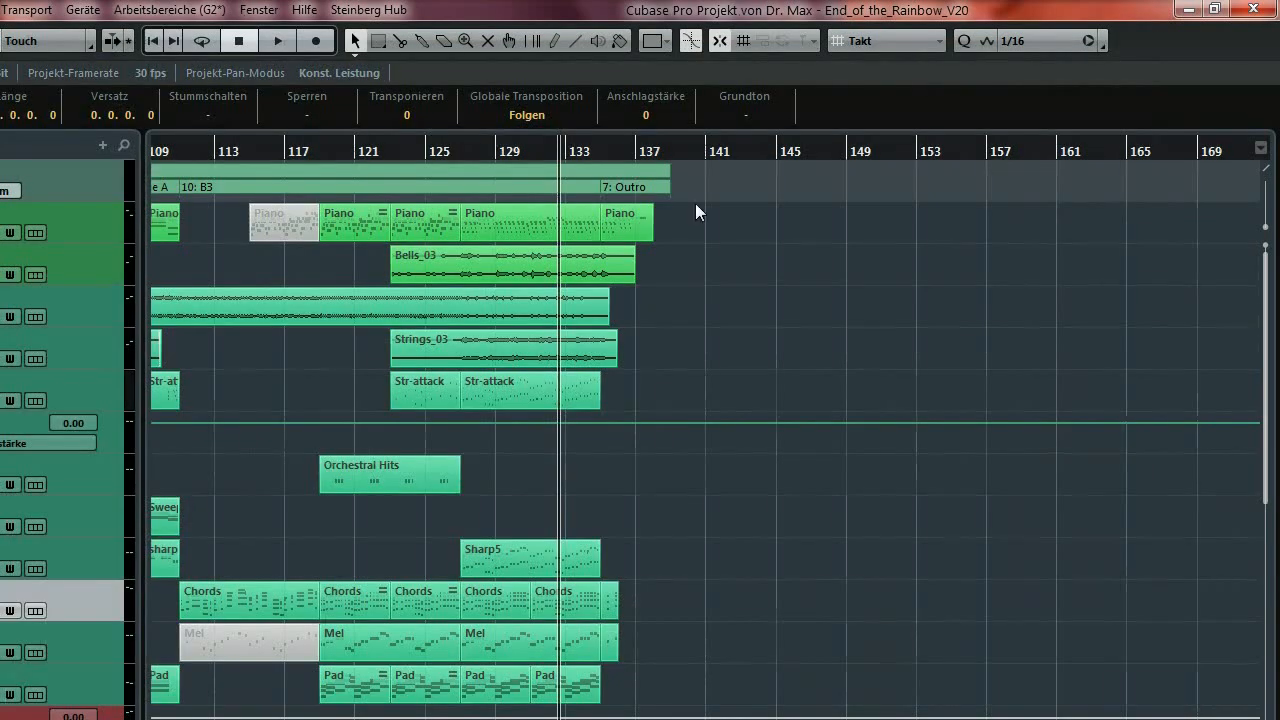
Set locators to bars 123–134, play from there, and reopen the master Satin plugin in the MixConsole.
left_click(391, 154, "ctrl")
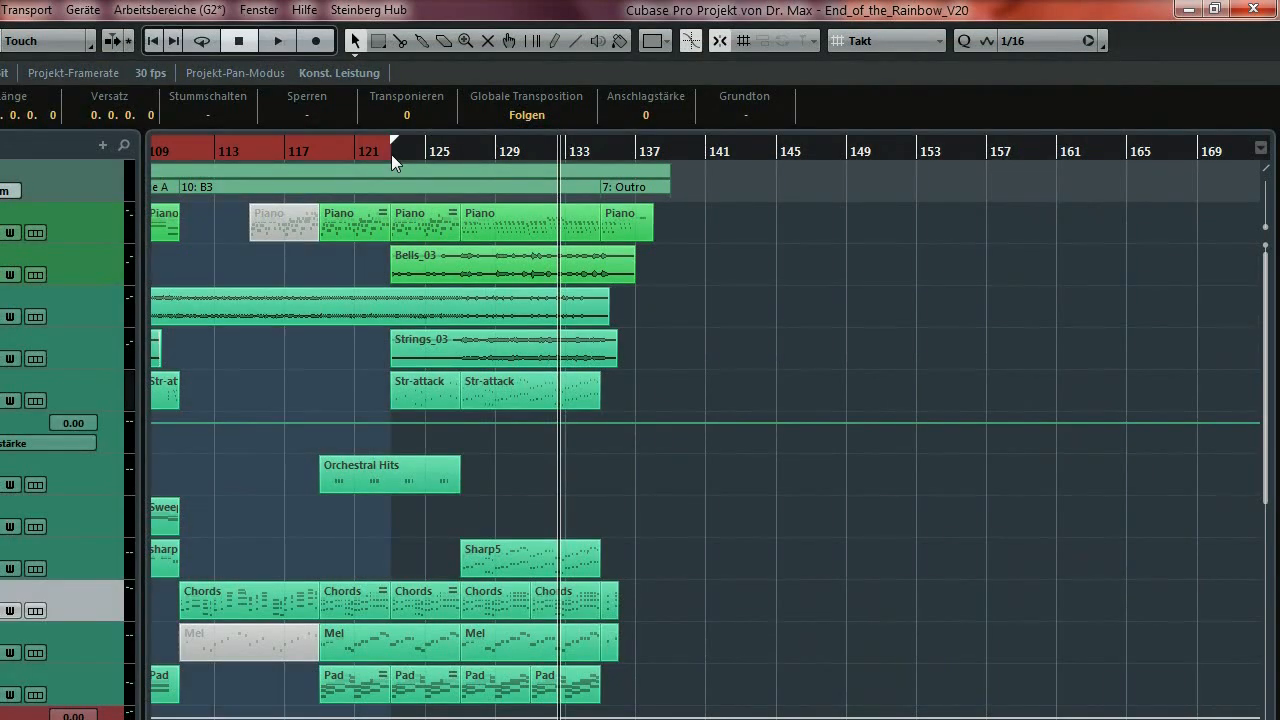
left_click(598, 150, "alt")
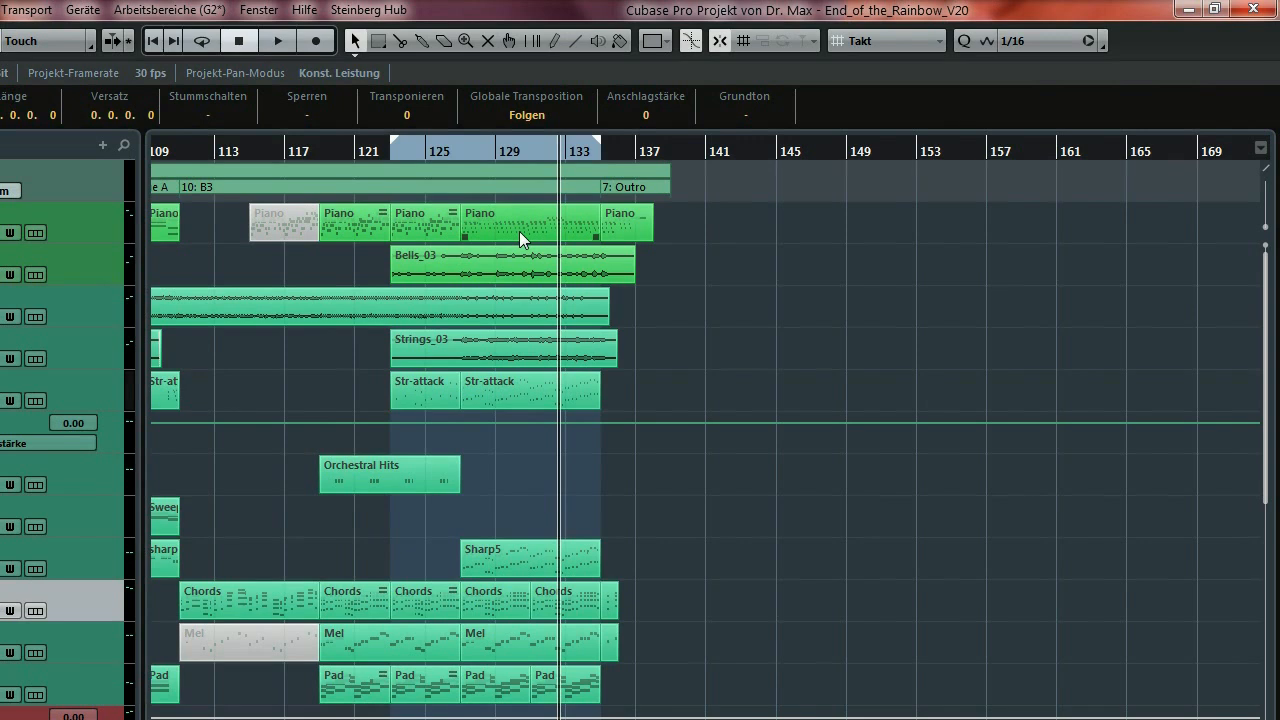
key("space")
key("F3")
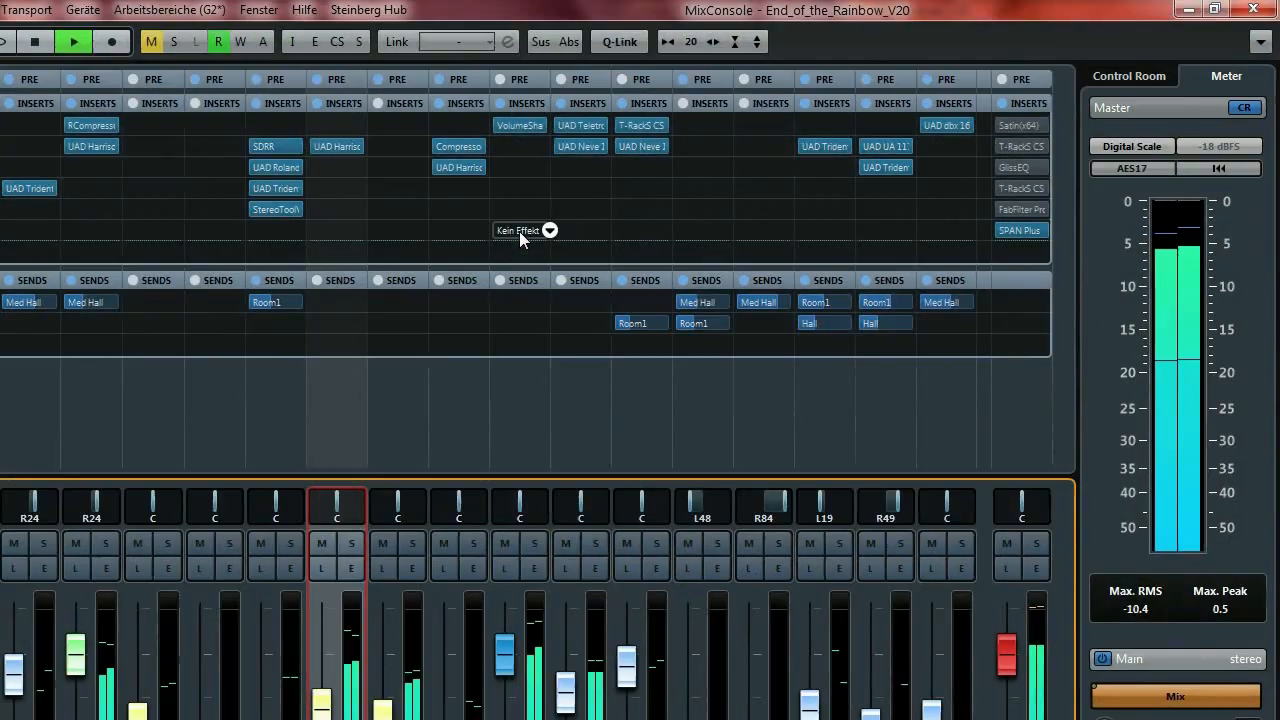
left_click(1029, 125)
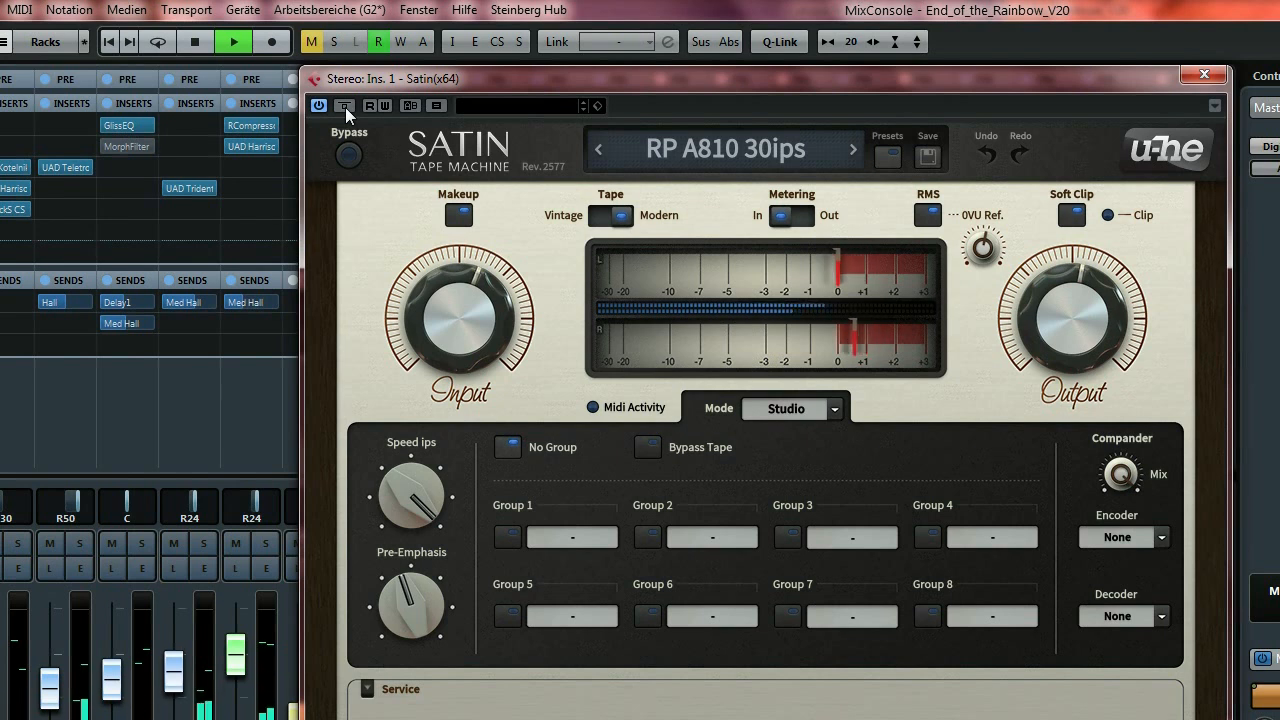
Turn on cycle, compare Satin bypassed versus active during playback, then close the Satin window.
key("KP_Divide")
left_click(344, 105)
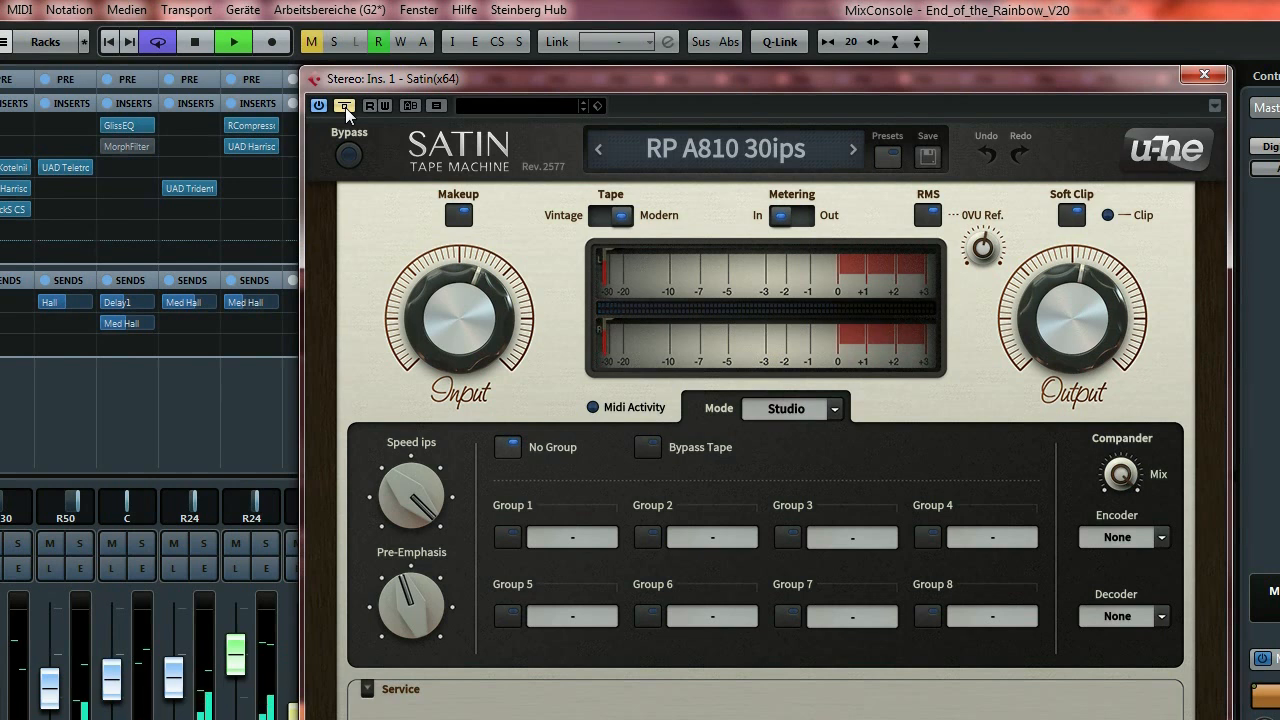
left_click(344, 105)
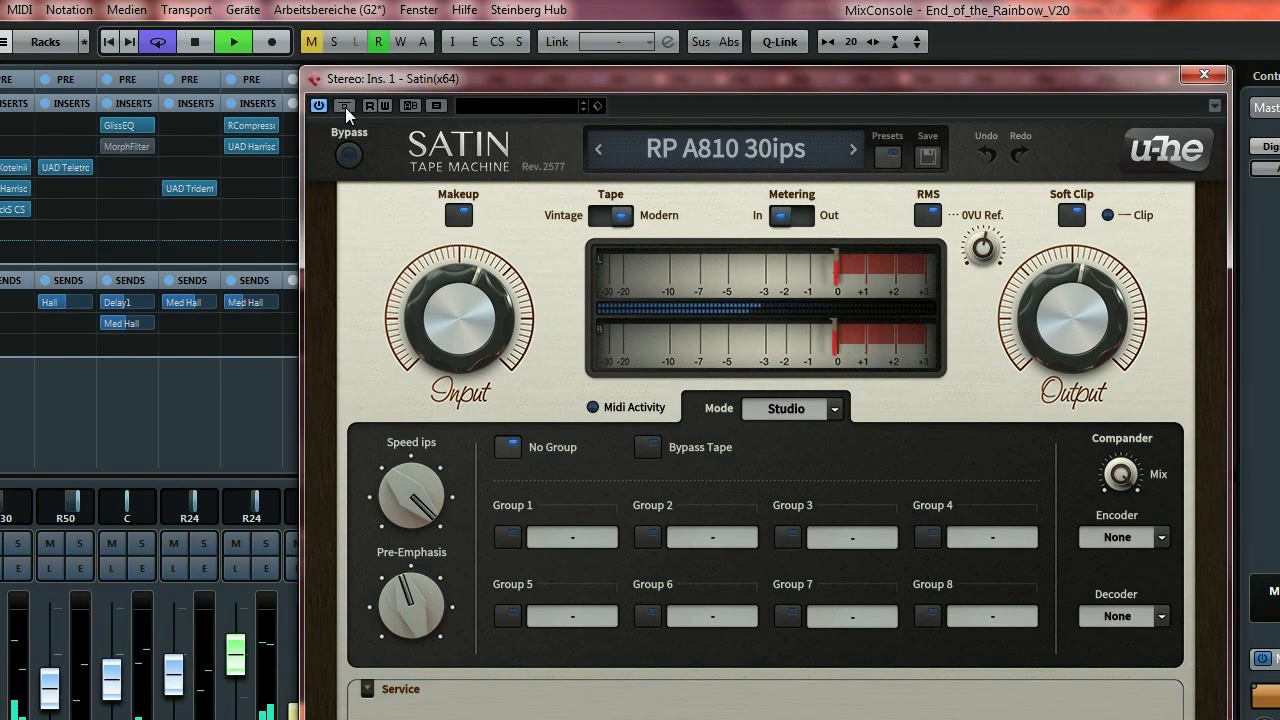
key("space")
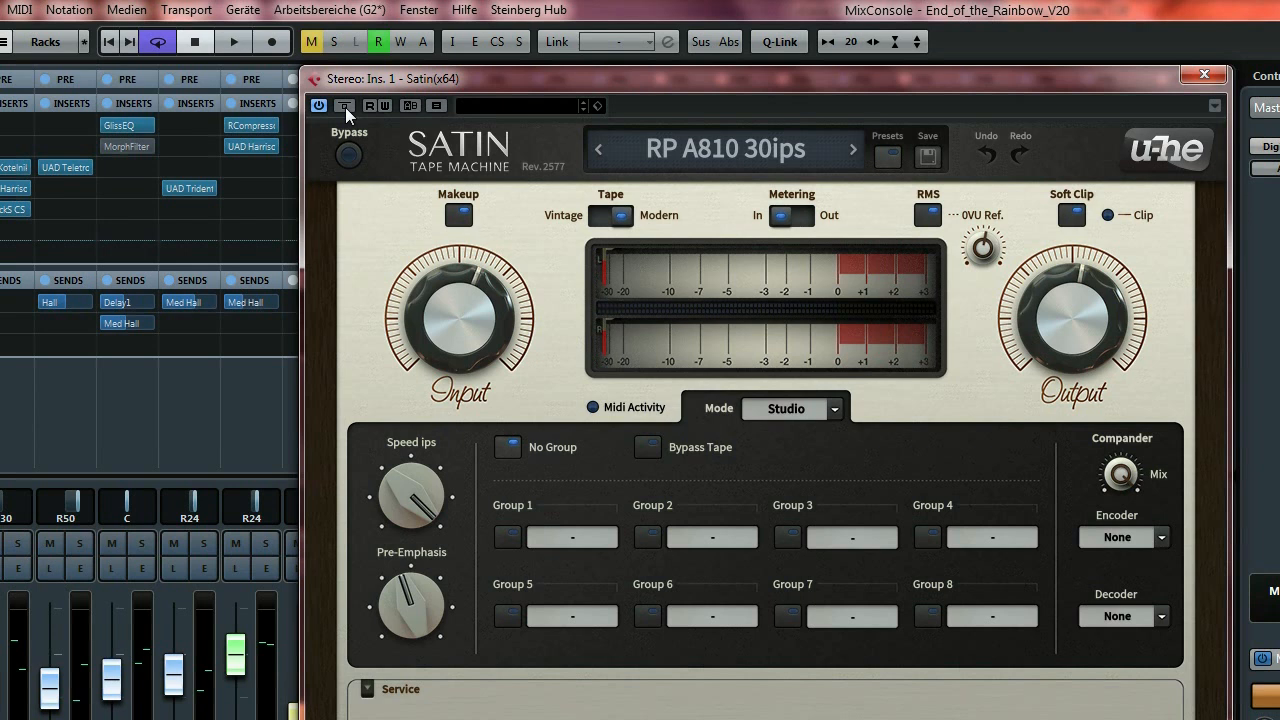
key("space")
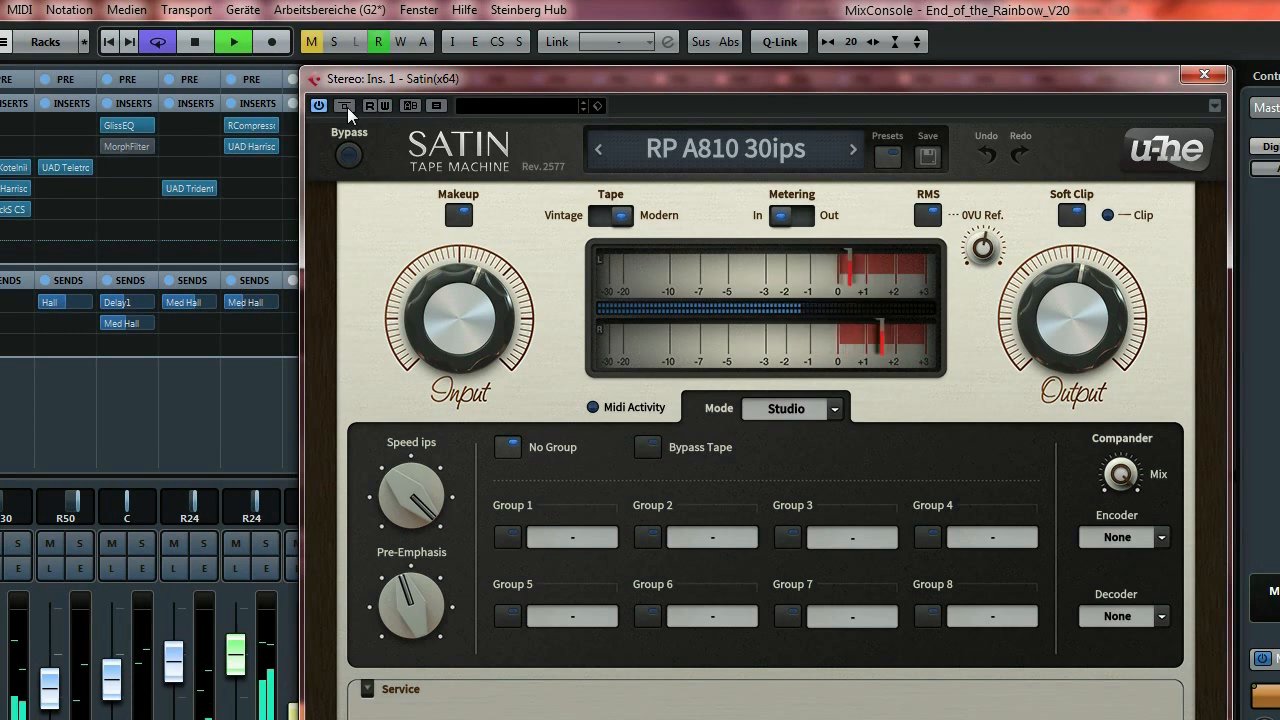
key("space")
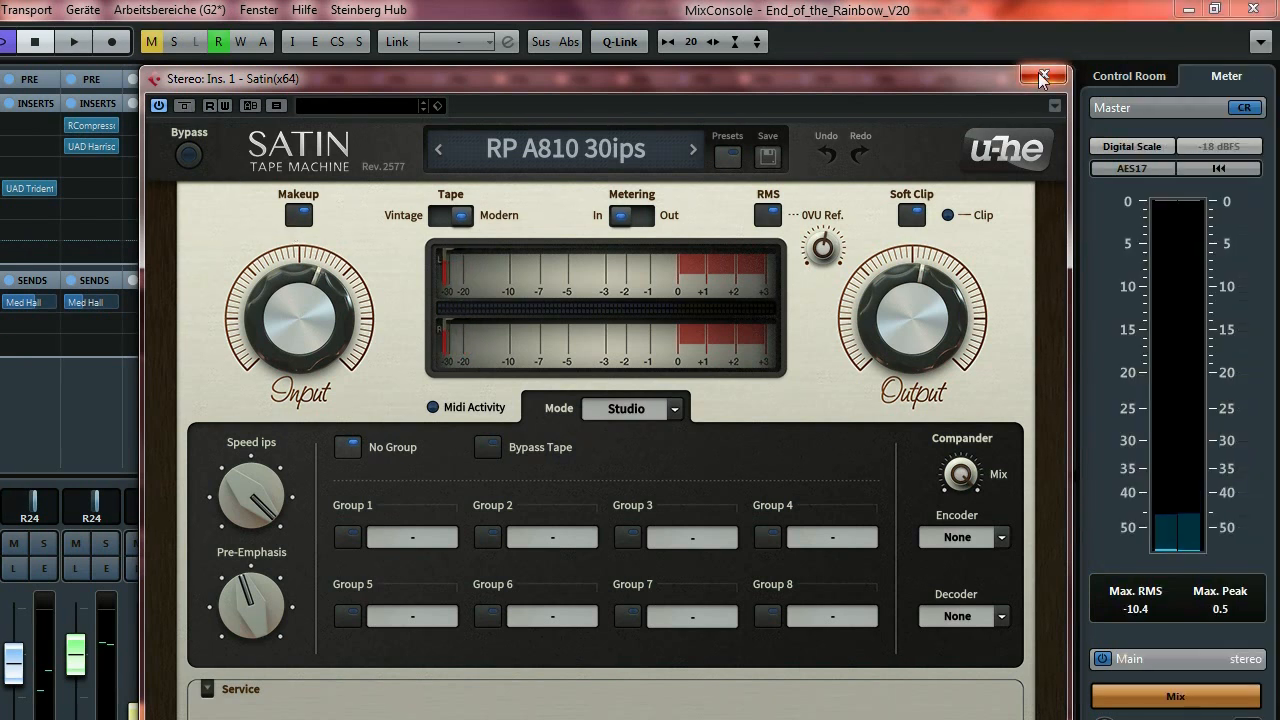
left_click(1044, 74)
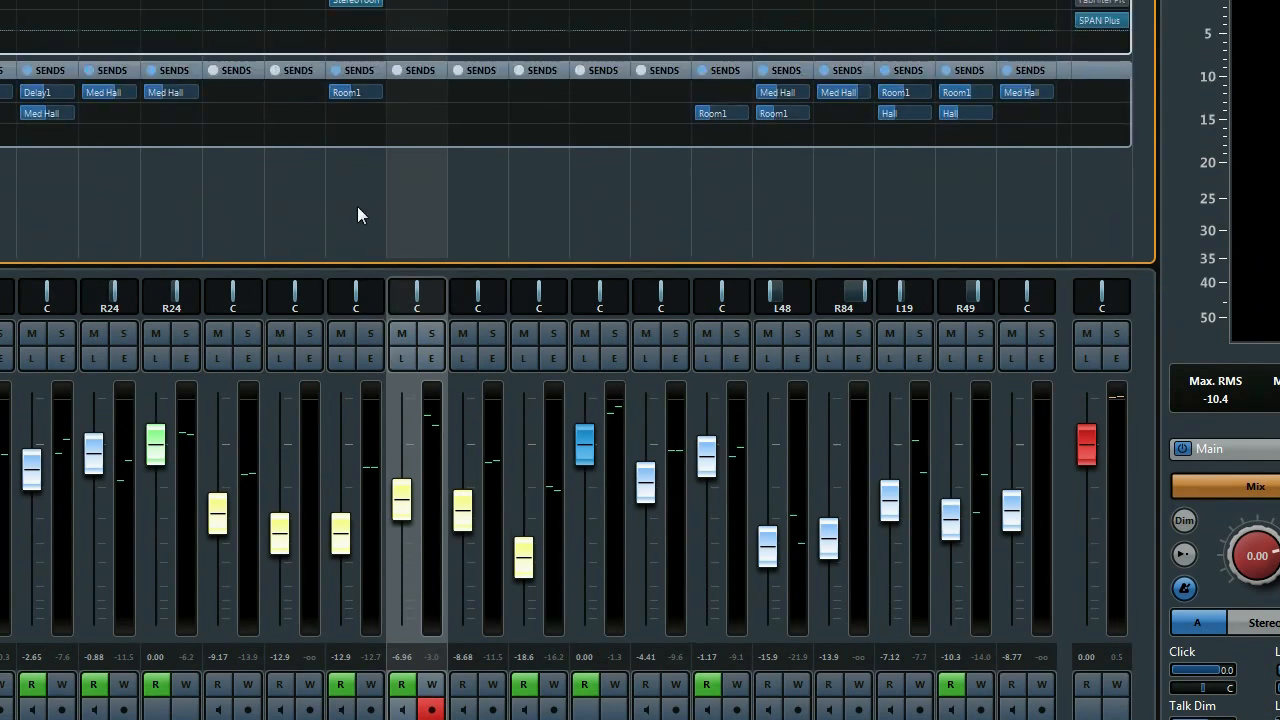
Select channel 9's strip in the MixConsole.
left_click(357, 166)
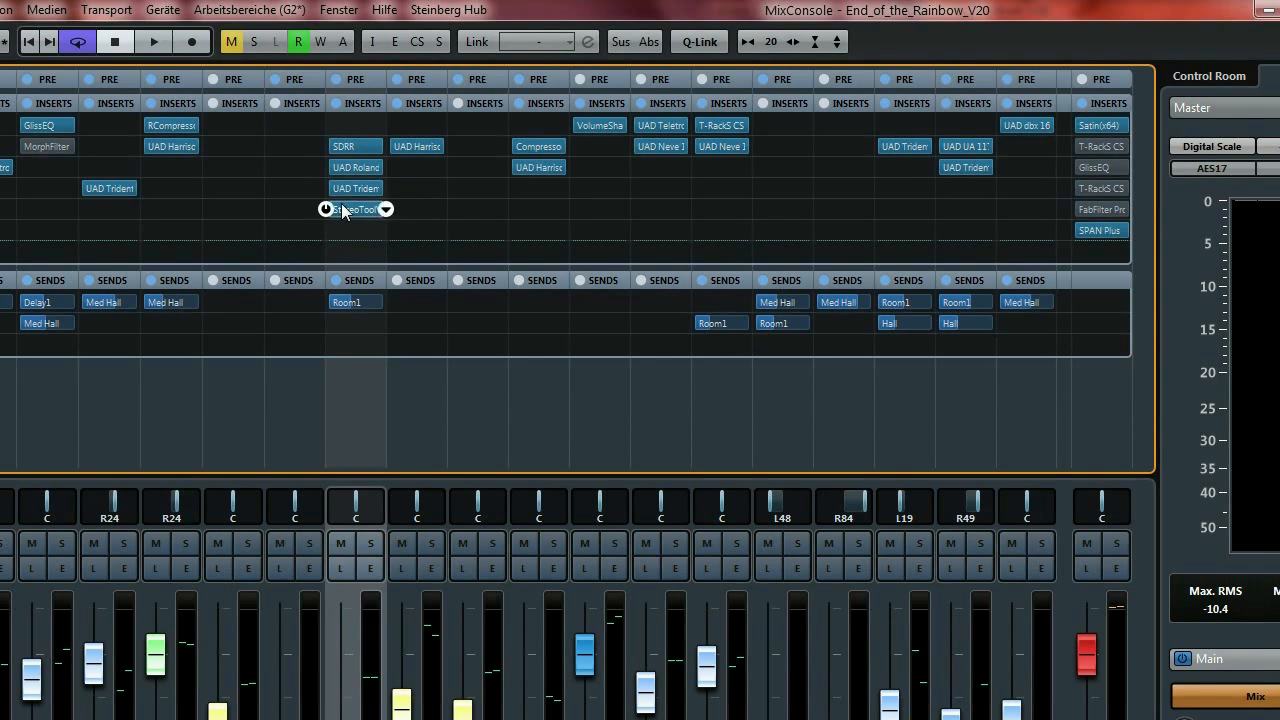
Set the loop range to the second Sharp5 part, solo Sharp5_2, and reopen the MixConsole.
key("F3")
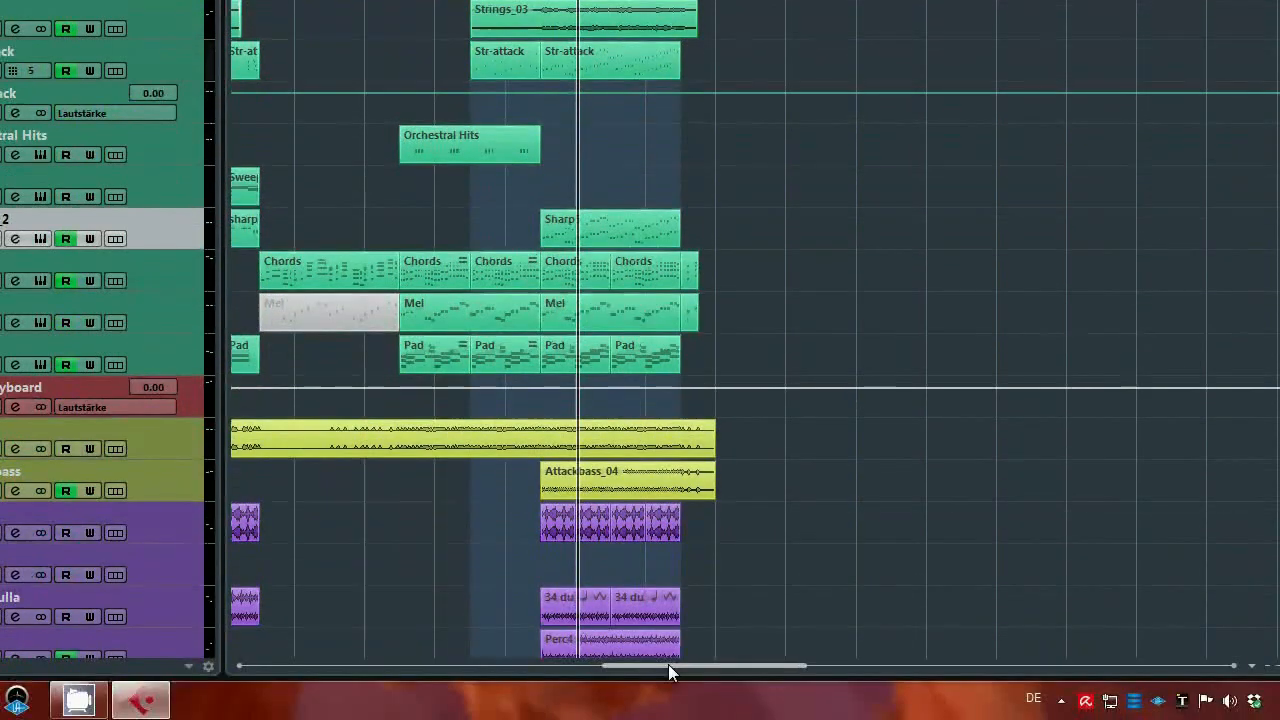
left_click_drag(668, 664, 500, 662)
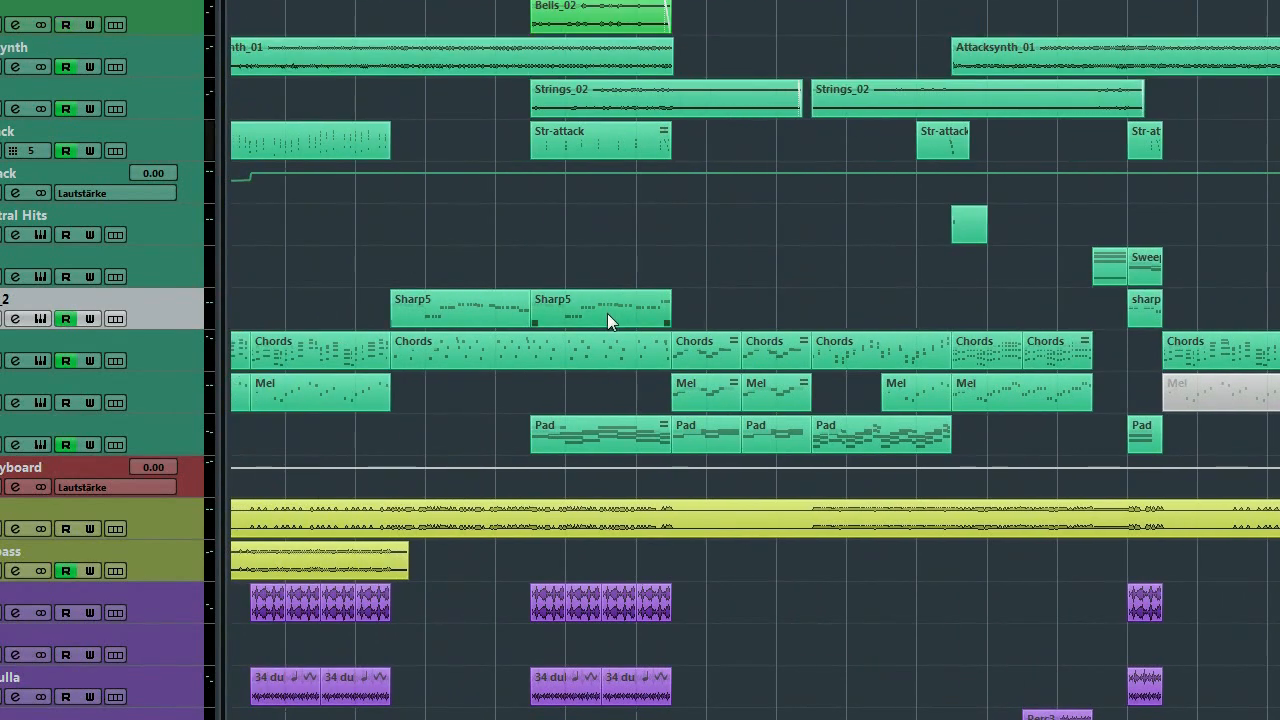
left_click(607, 313)
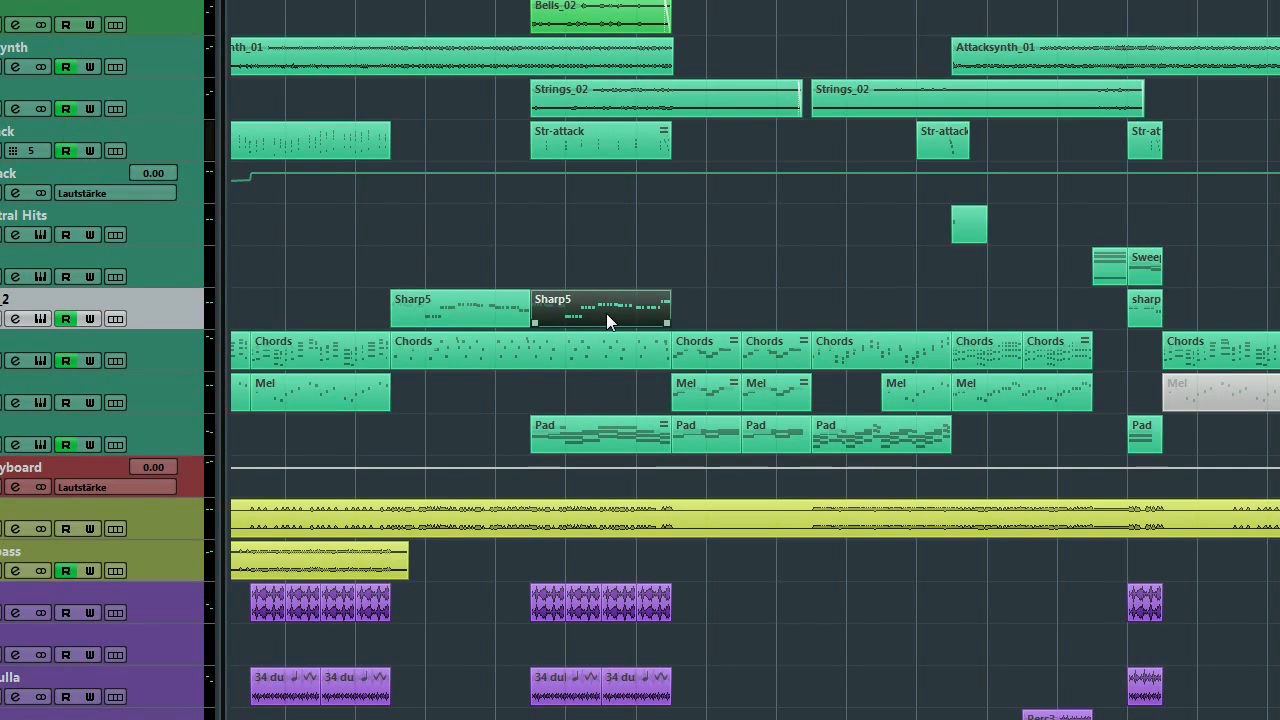
key("p")
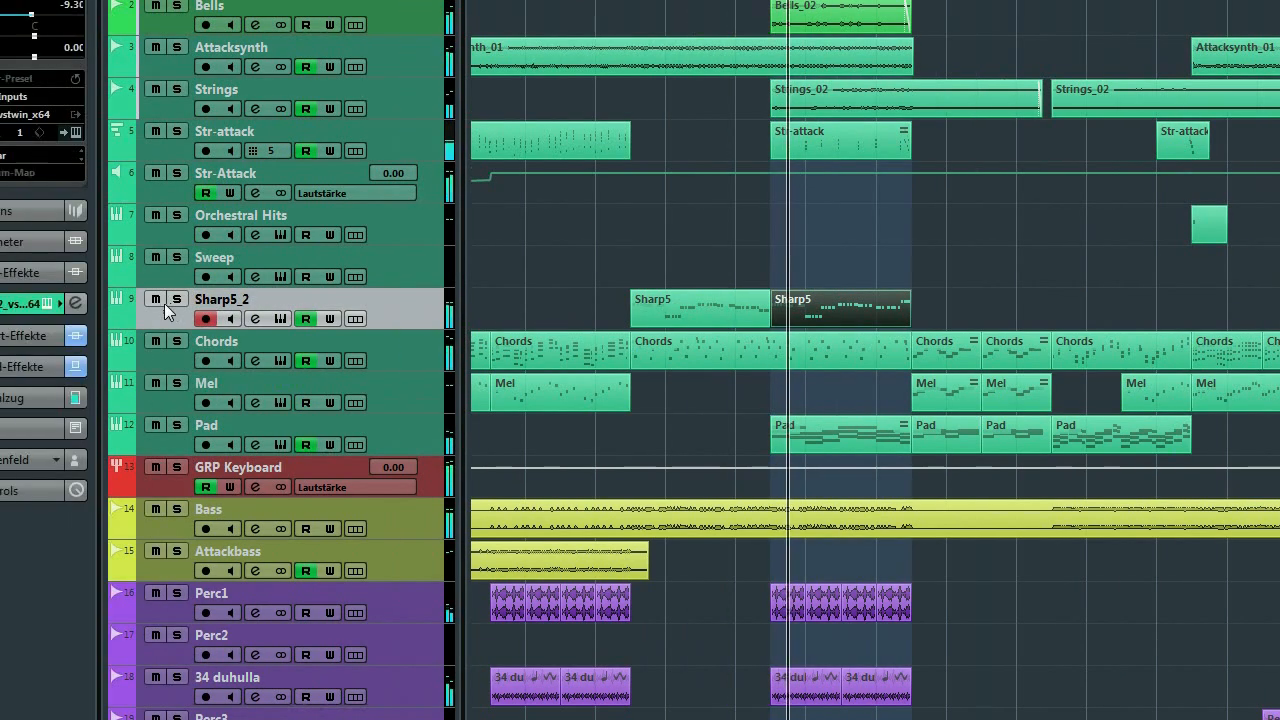
left_click(177, 299)
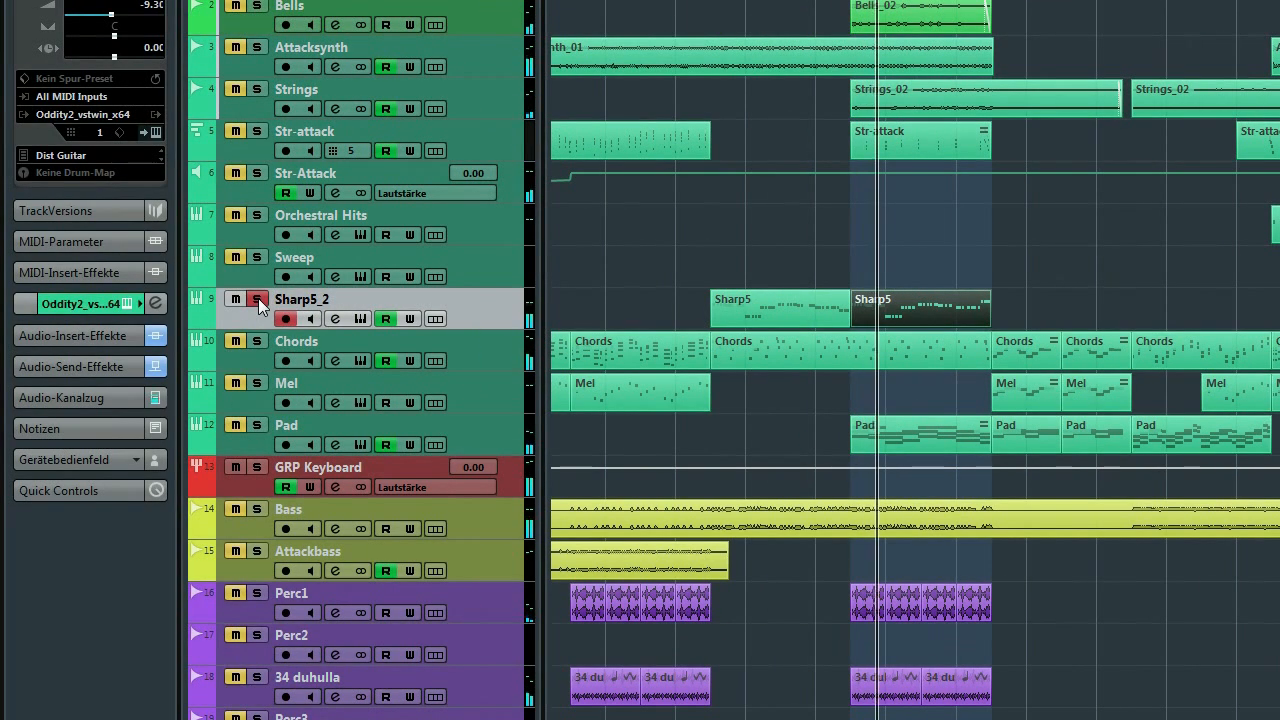
key("F3")
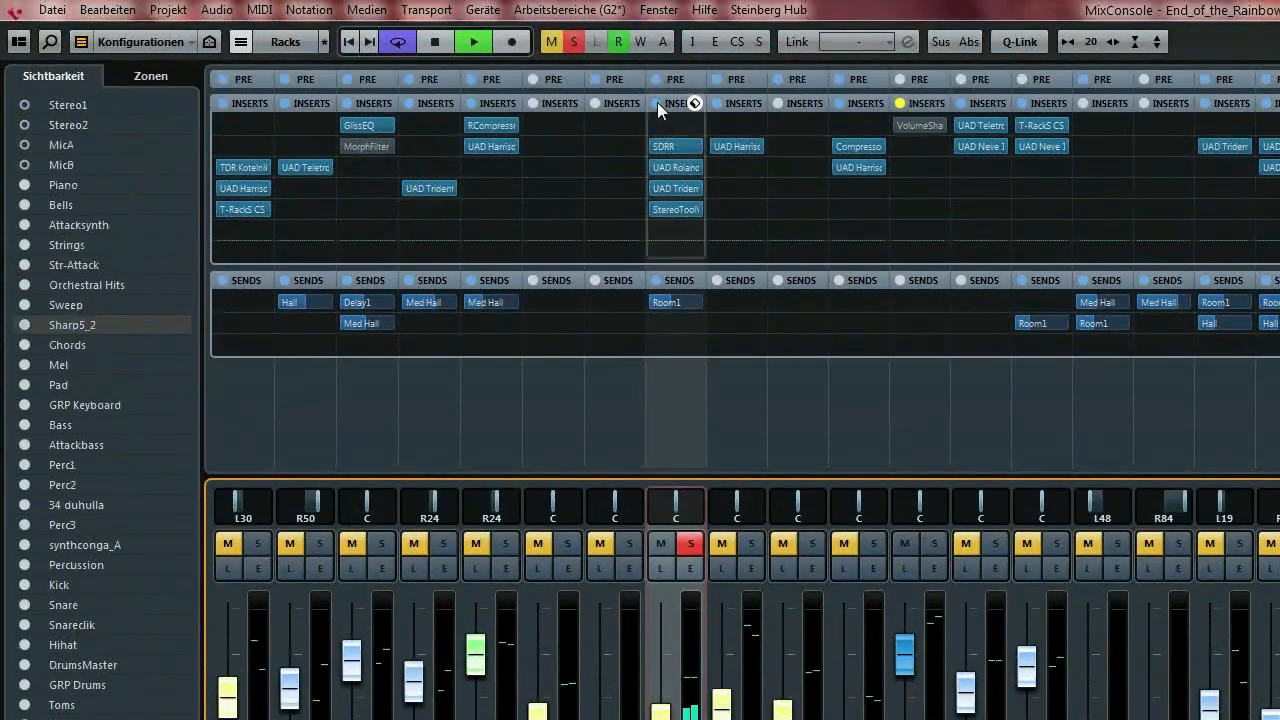
Bypass Sharp5_2's whole insert chain, then unsolo it and briefly play the full mix.
left_click(656, 13)
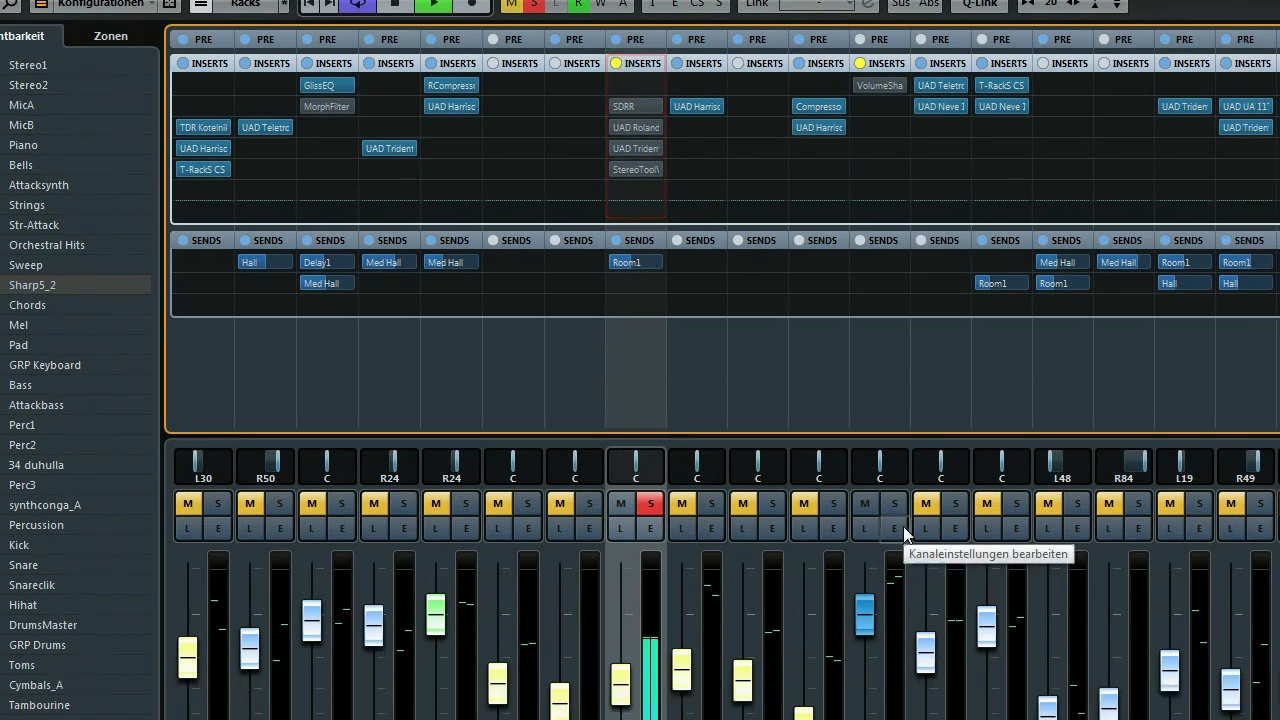
key("space")
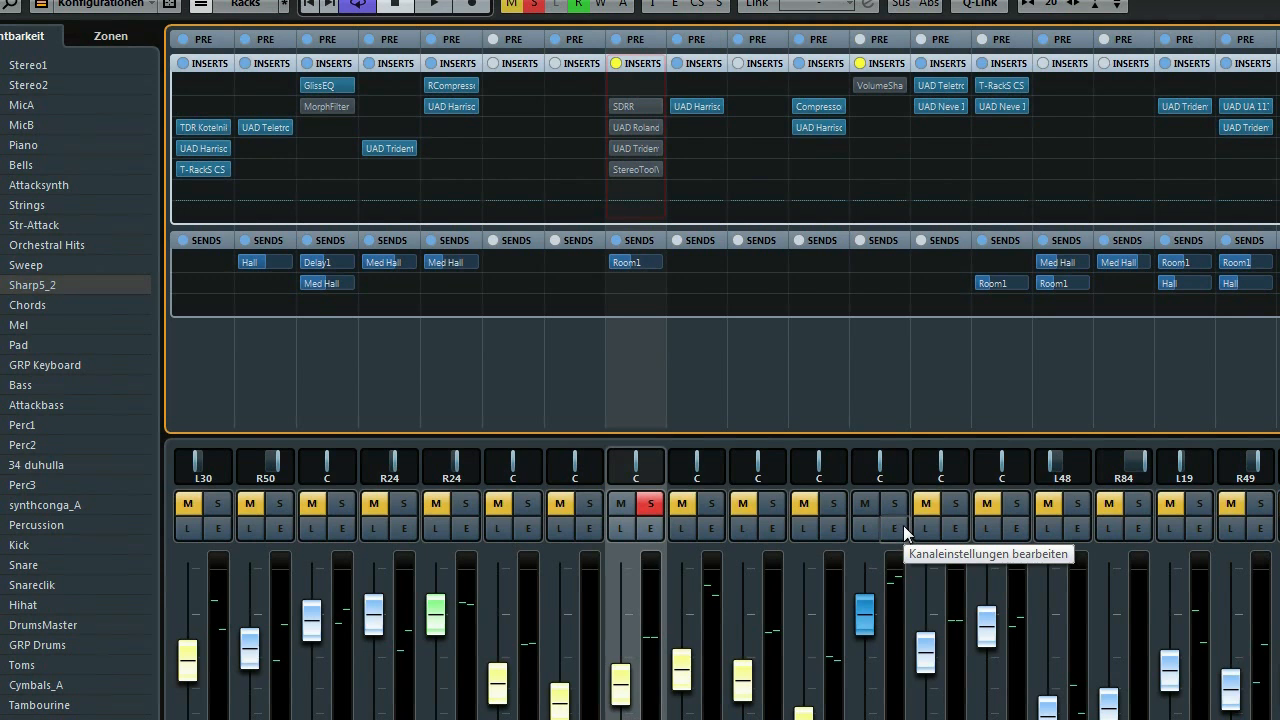
left_click(660, 502)
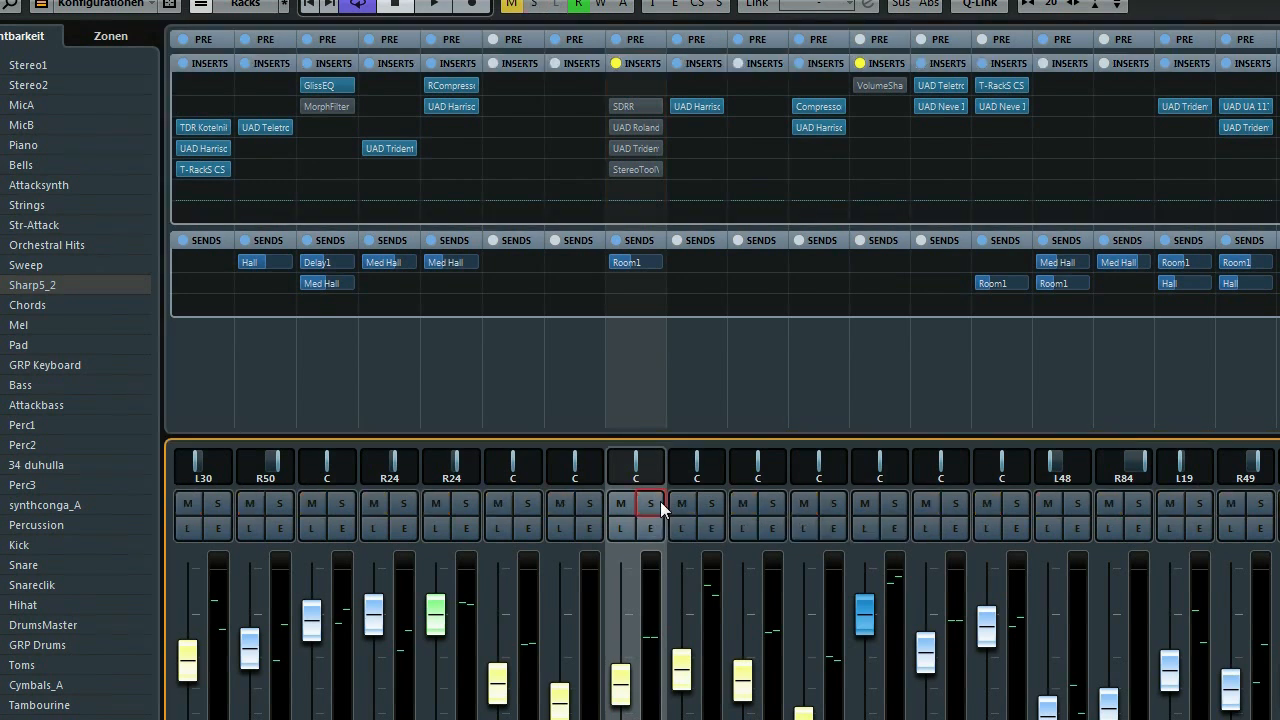
key("space")
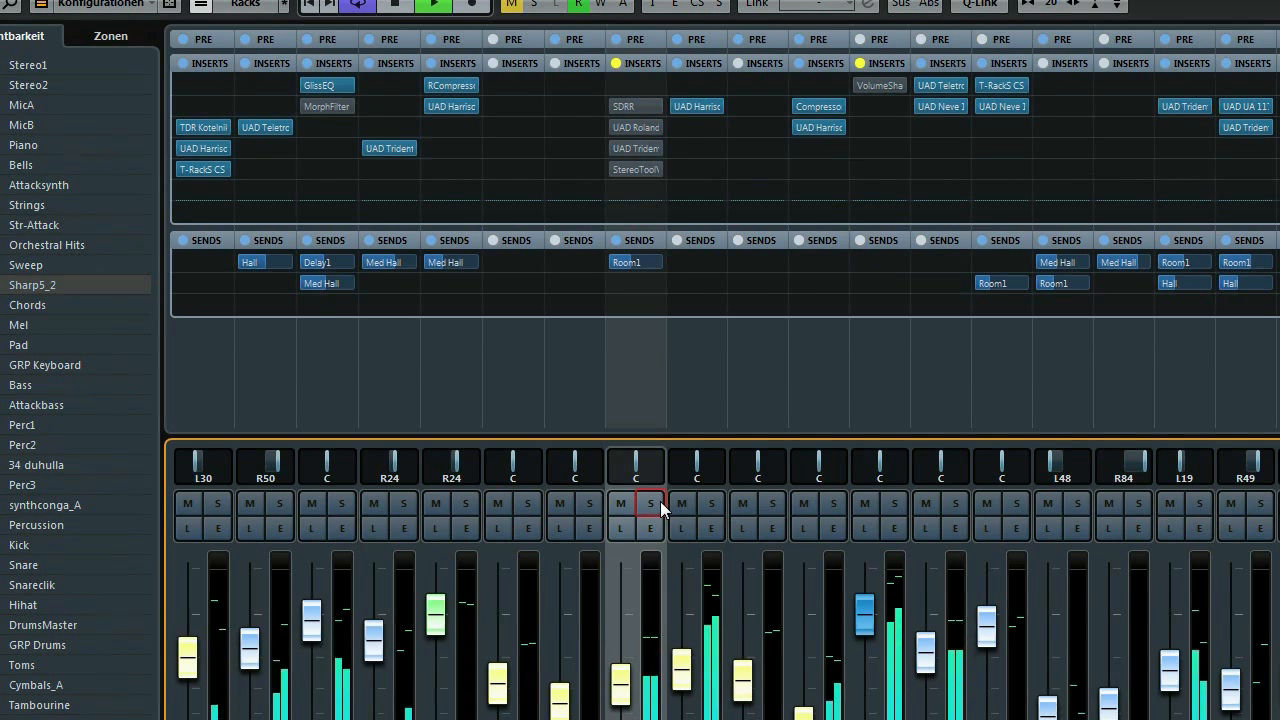
key("space")
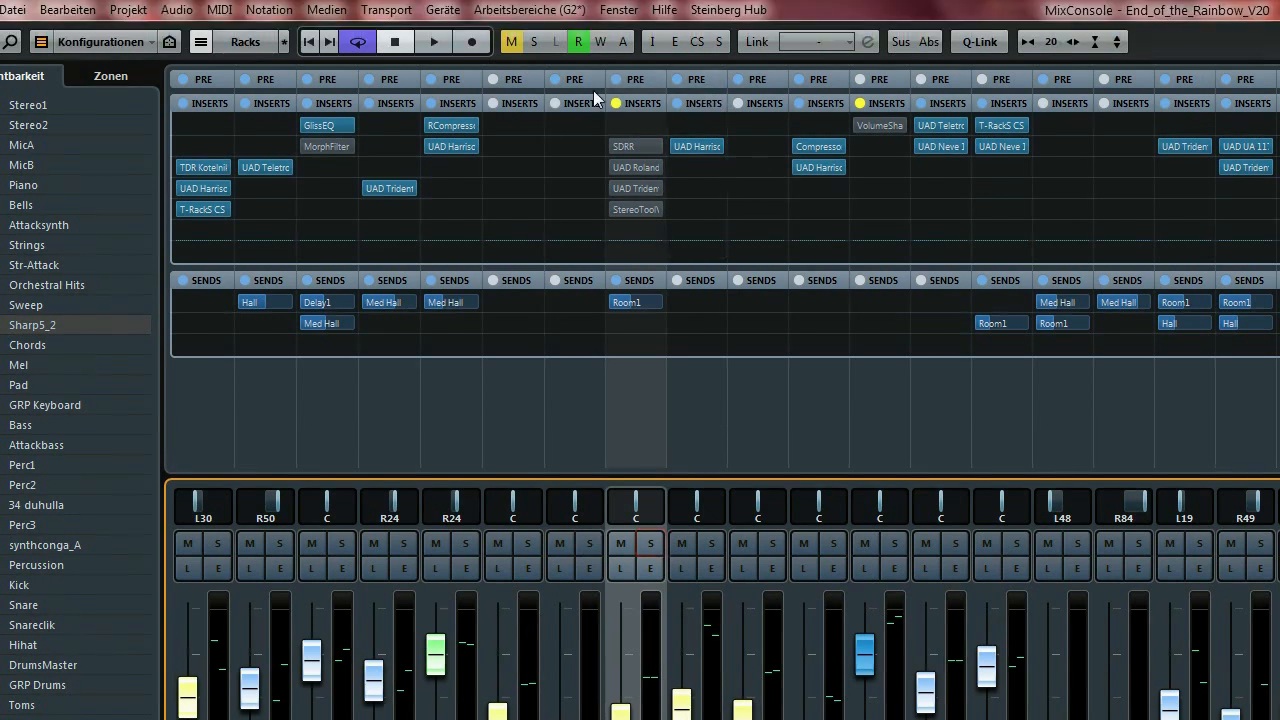
Switch off Sharp5_2's StereoTools, UAD Trident and UAD Roland inserts.
left_click(606, 210)
left_click(605, 188)
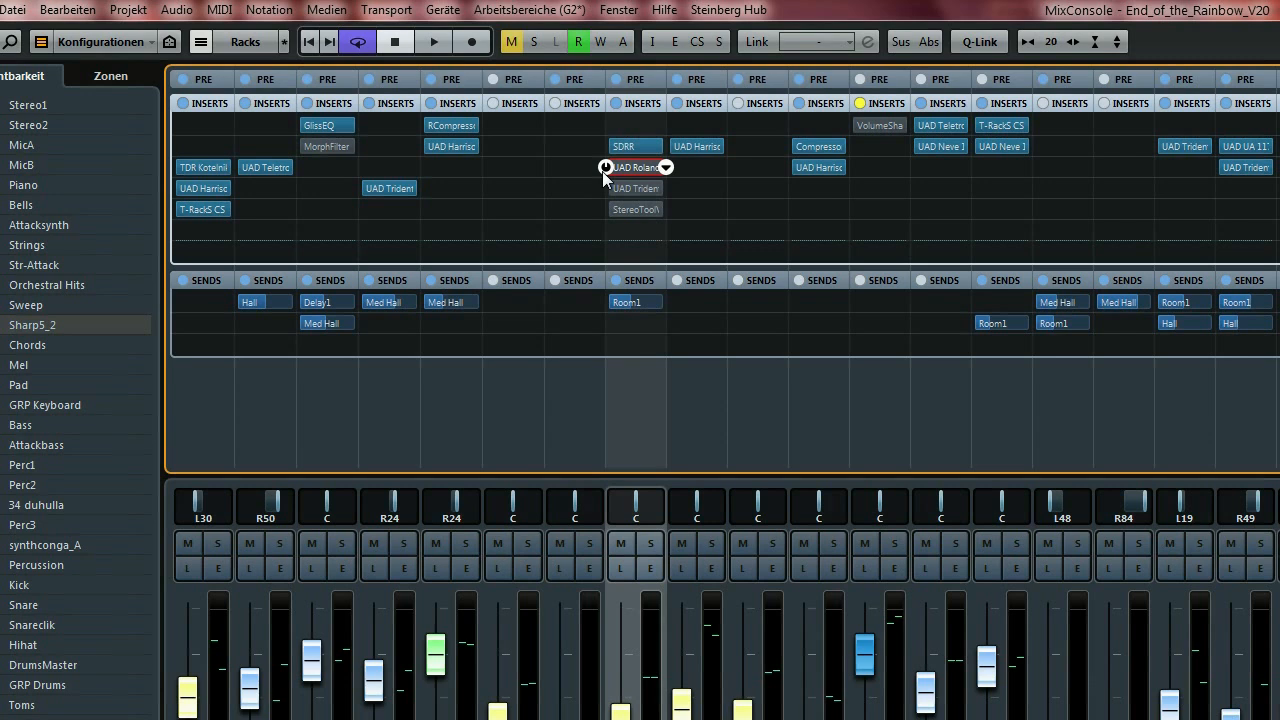
left_click(605, 167)
Open the Klanghelm SDRR editor and position its window.
left_click(629, 149)
left_click_drag(1018, 229, 836, 283)
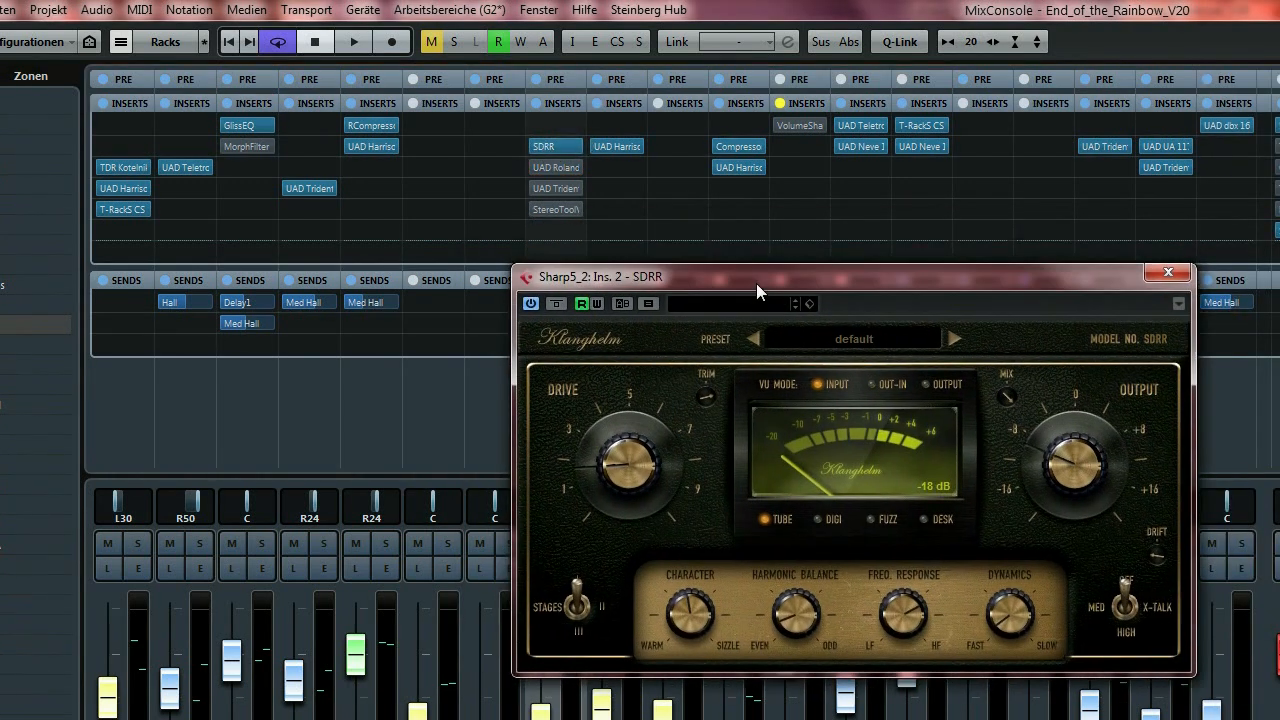
left_click_drag(756, 283, 758, 282)
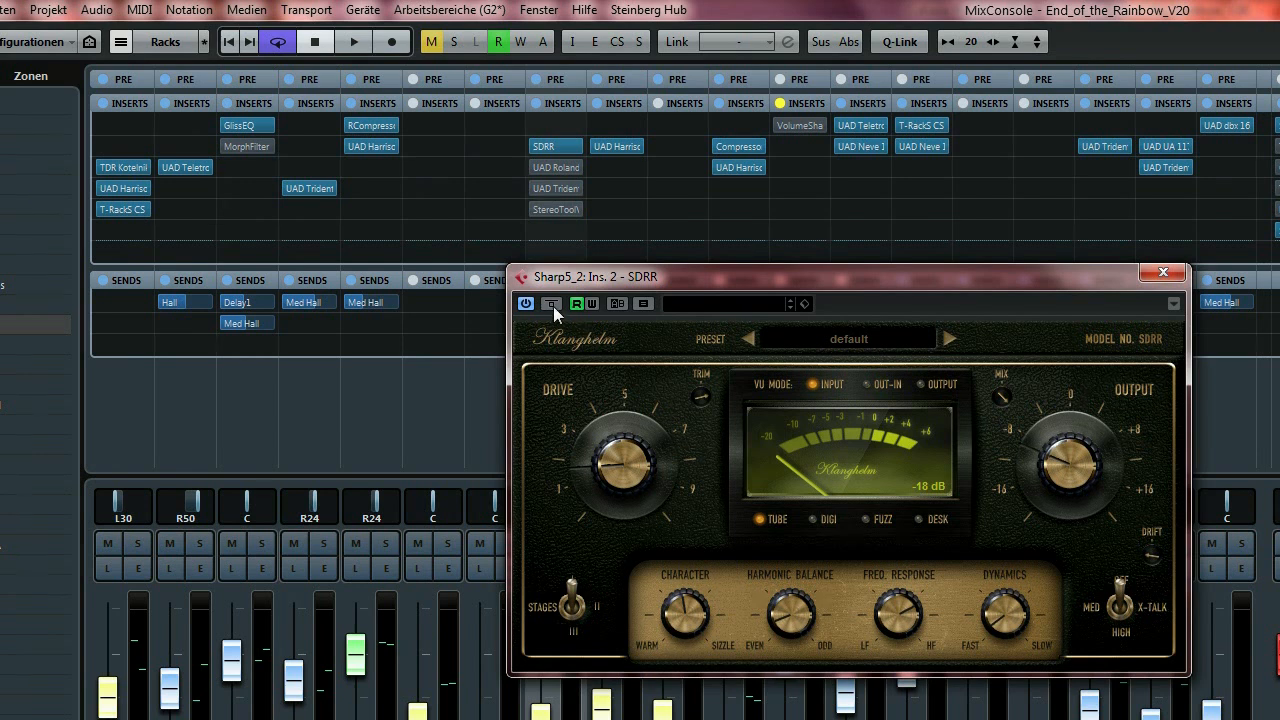
Play and compare SDRR bypassed versus active, leaving it switched on.
left_click_drag(688, 274, 835, 223)
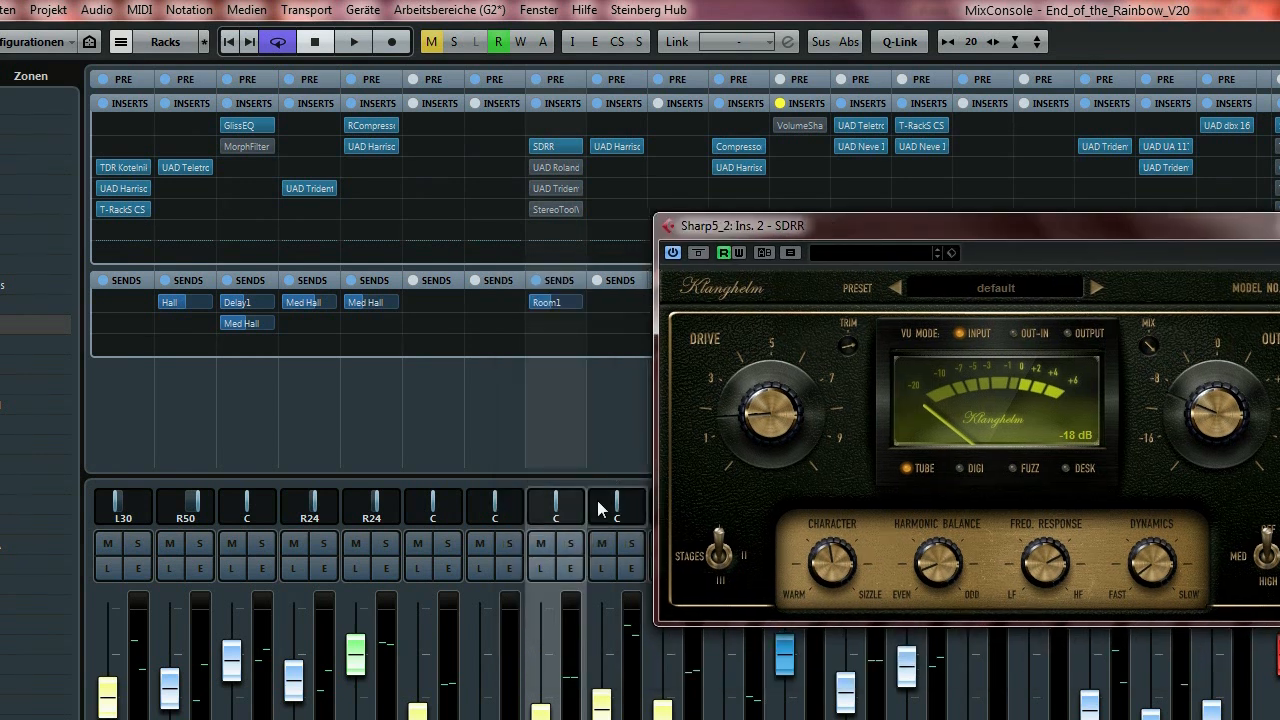
left_click_drag(917, 229, 877, 230)
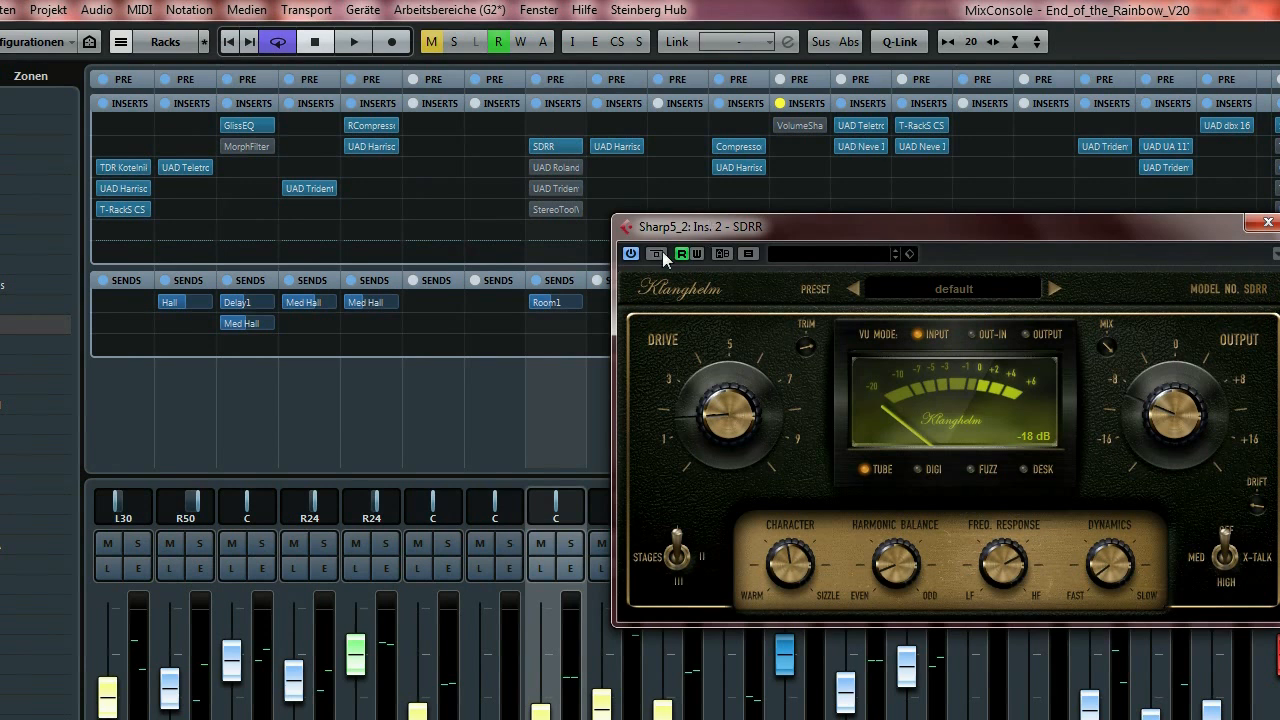
key("space")
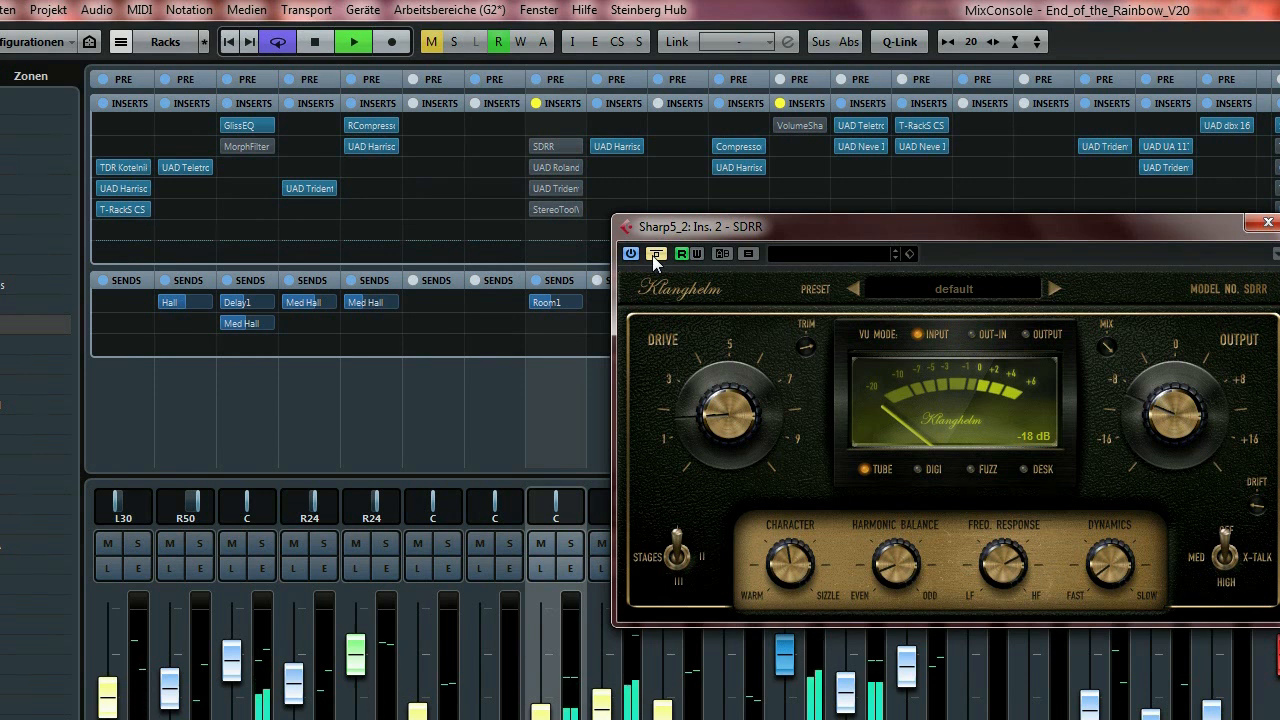
left_click(654, 254)
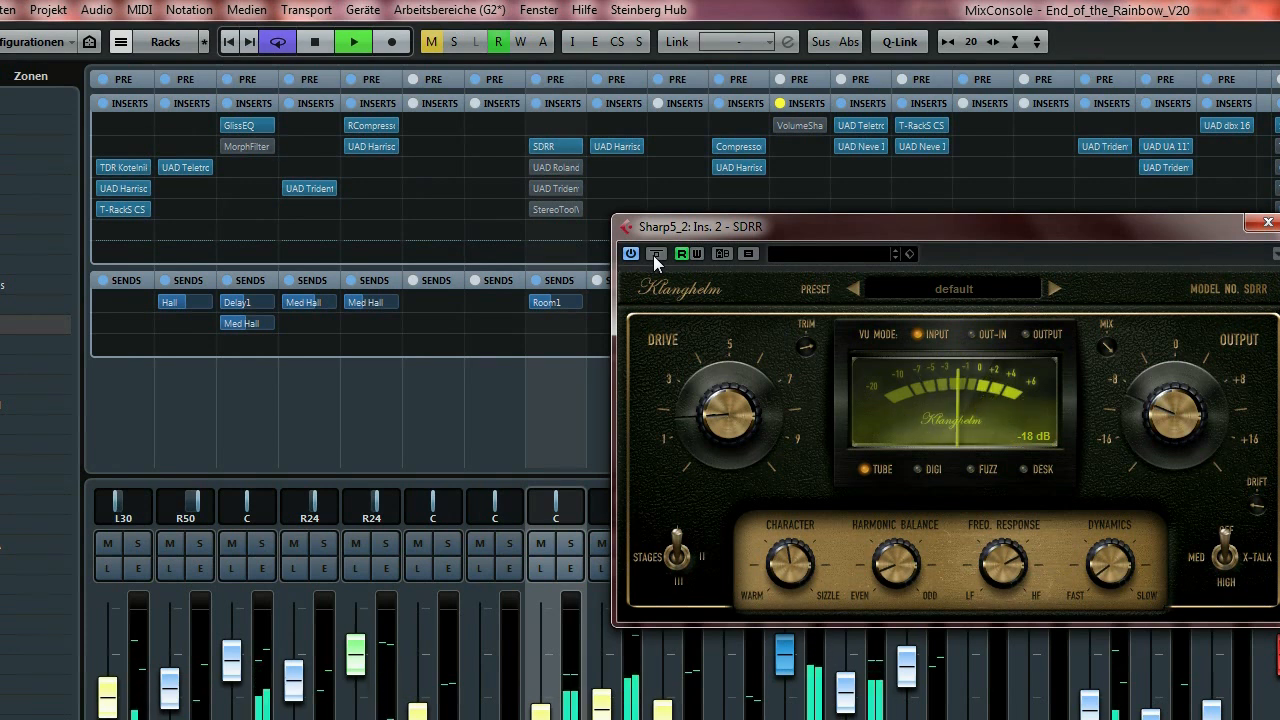
left_click(654, 254)
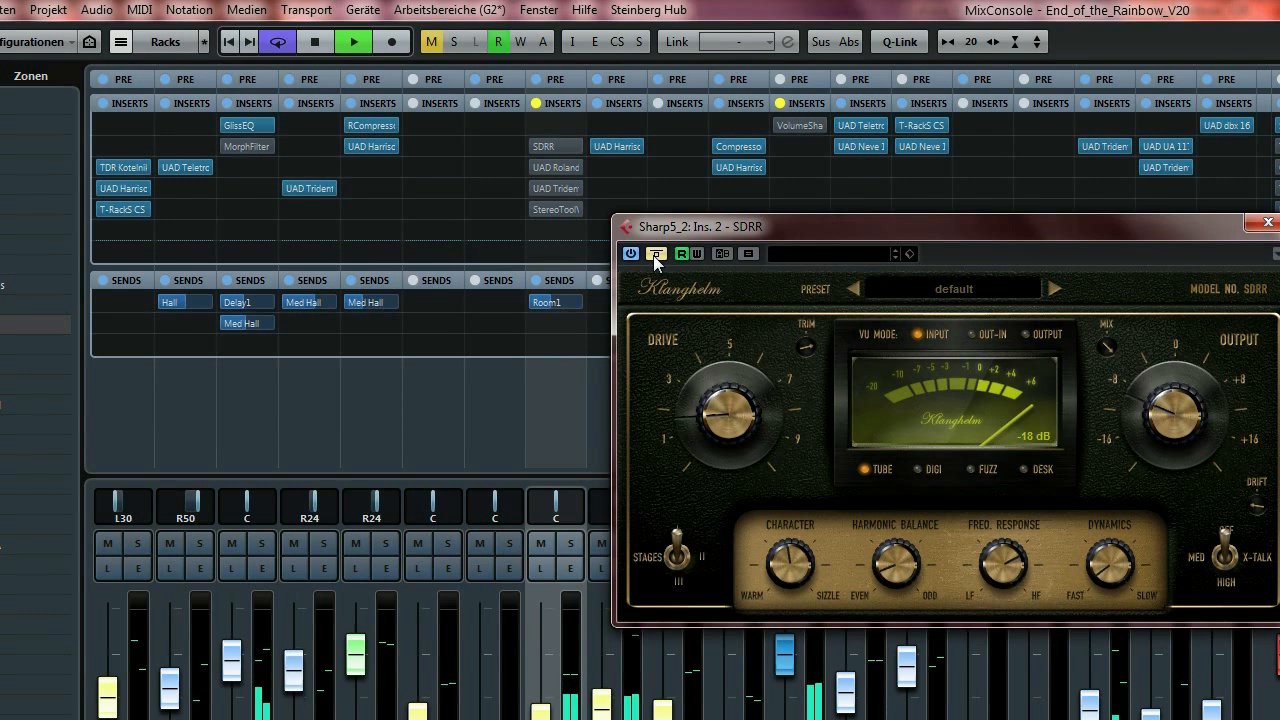
left_click(654, 254)
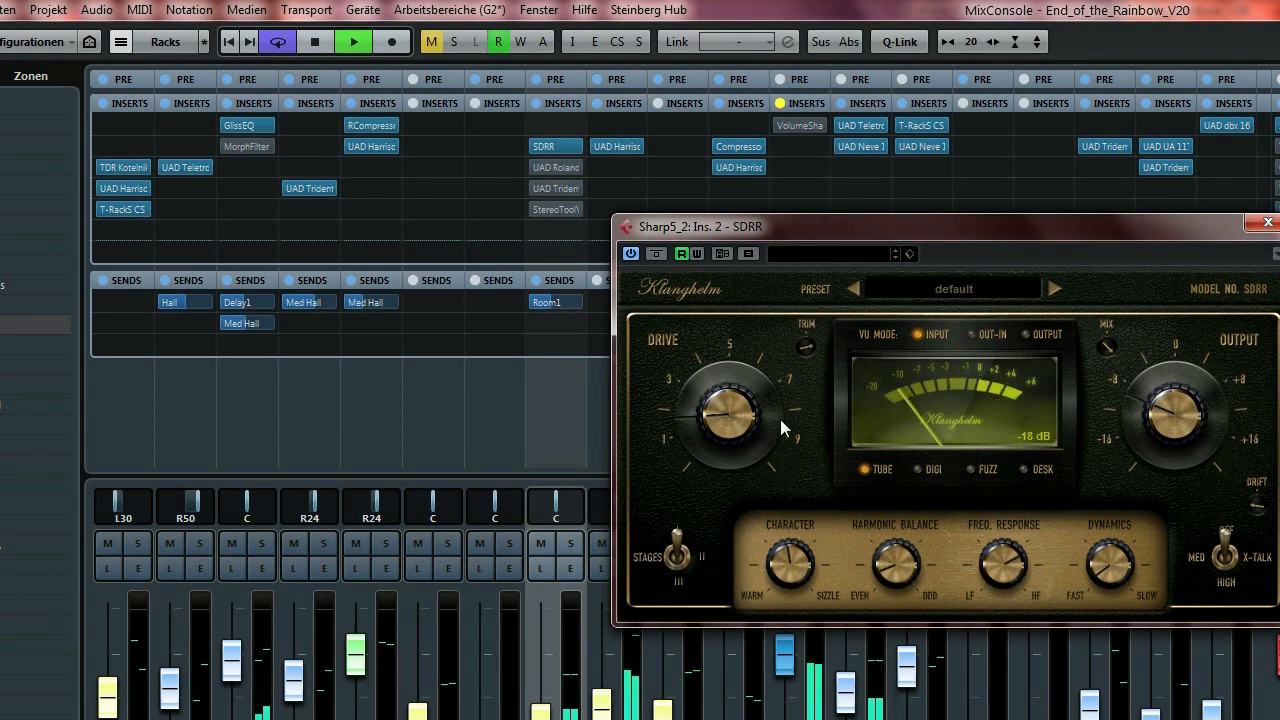
Stop playback and open the UAD Roland Dimension D editor for Sharp5_2.
key("space")
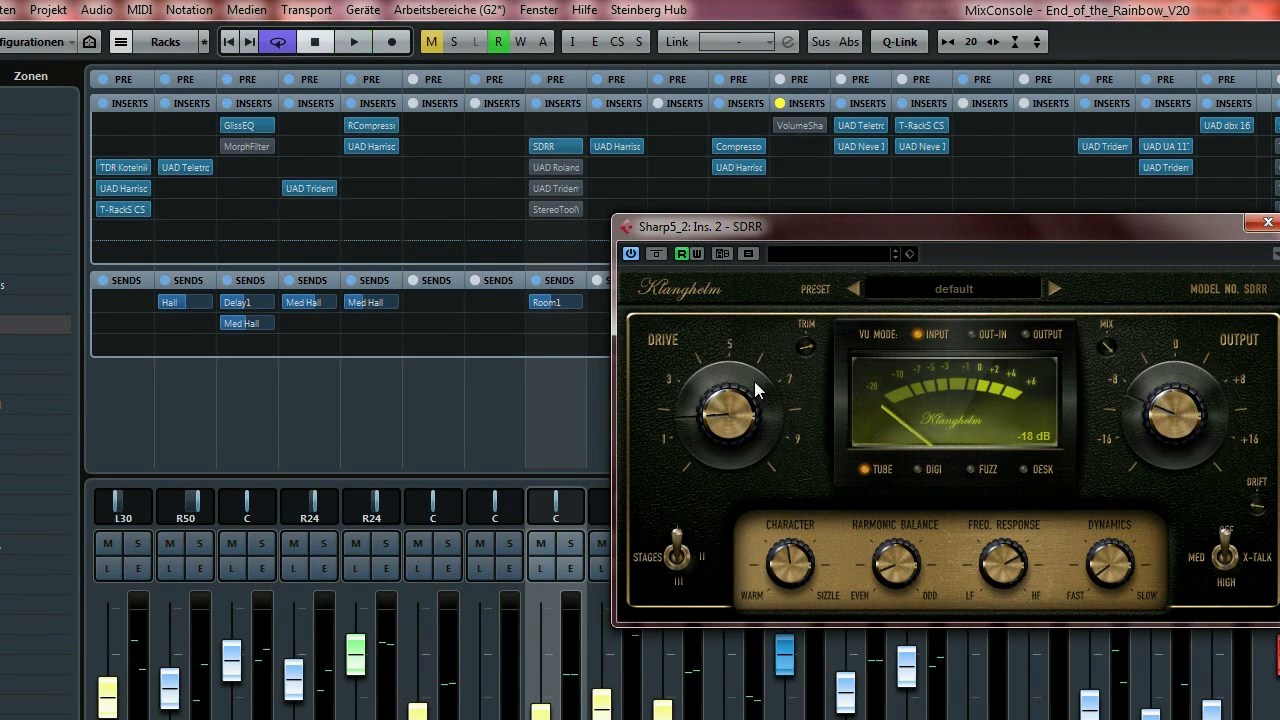
mouse_move(936, 230)
left_mouse_down()
mouse_move(923, 229)
mouse_move(940, 218)
left_mouse_up()
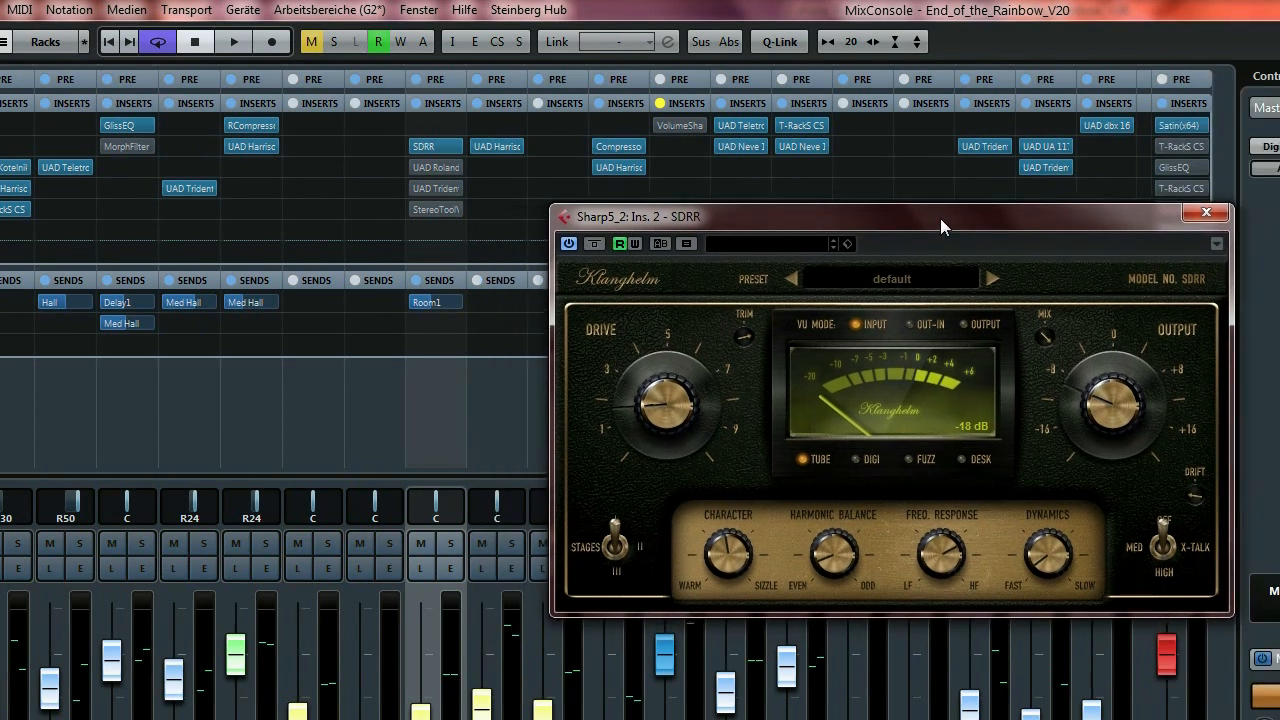
left_click(437, 167)
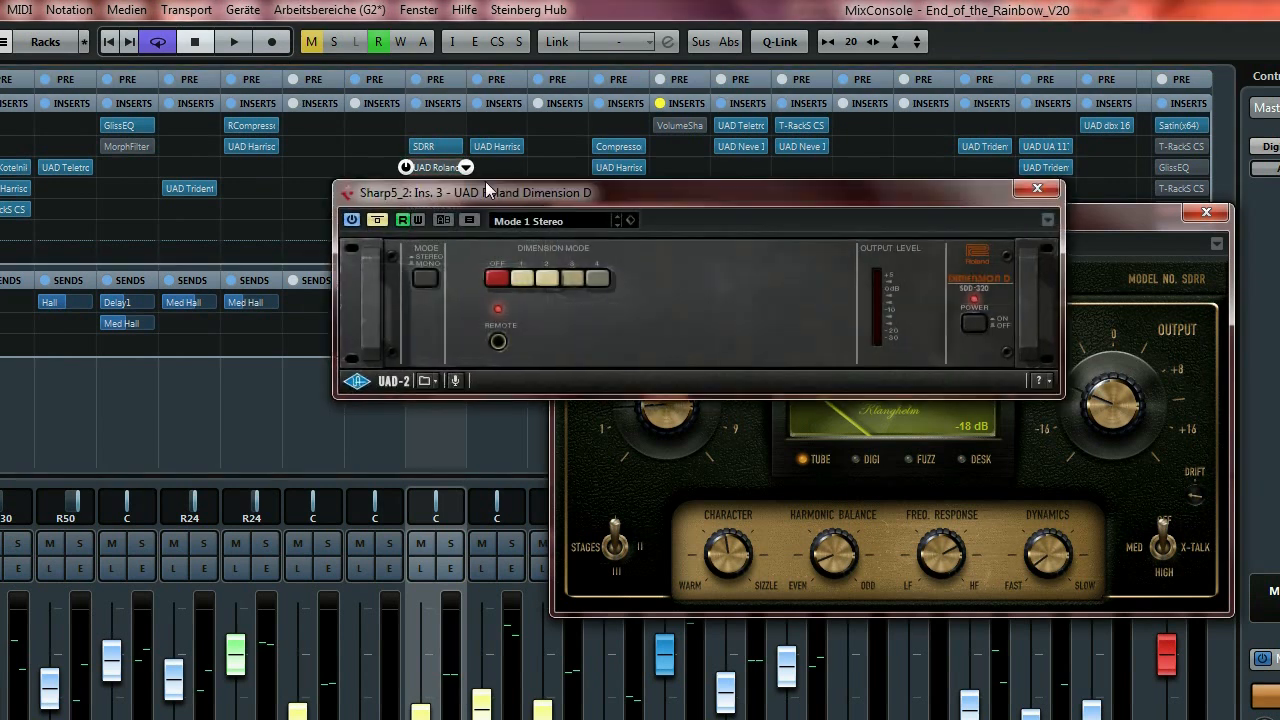
Play and compare Dimension D on and off with Sharp5_2 soloed.
left_click_drag(550, 195, 493, 345)
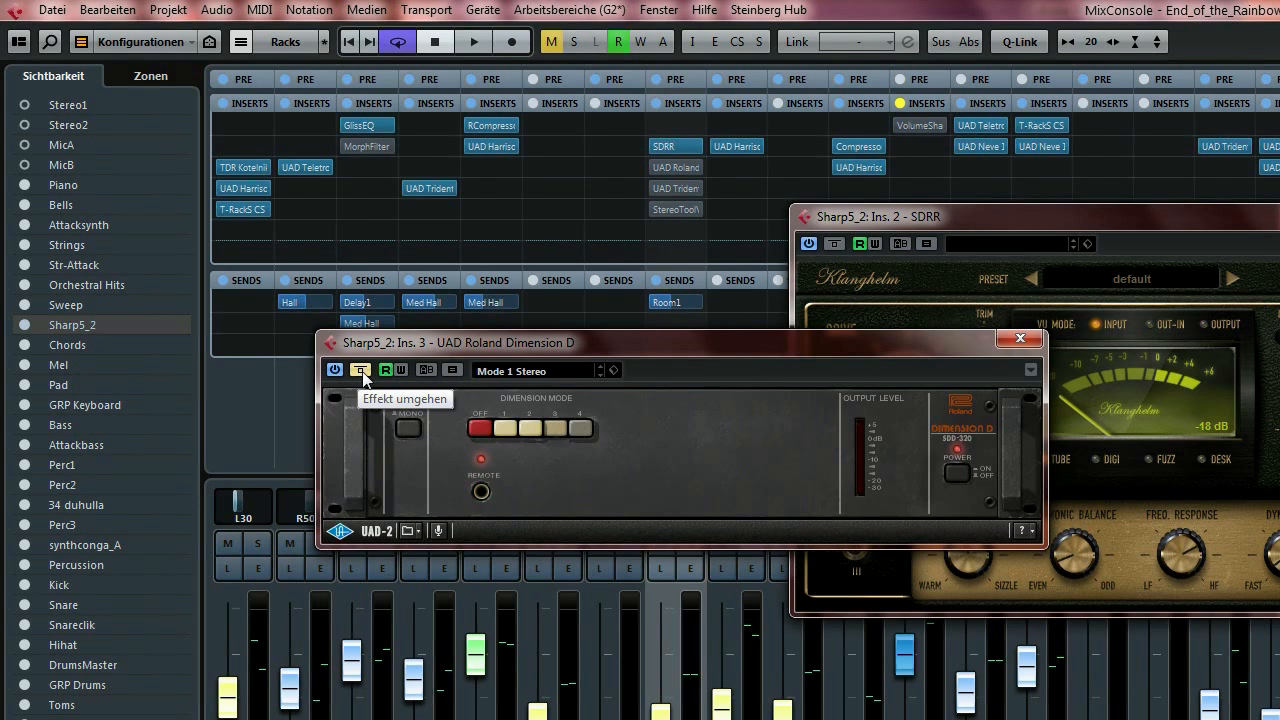
key("space")
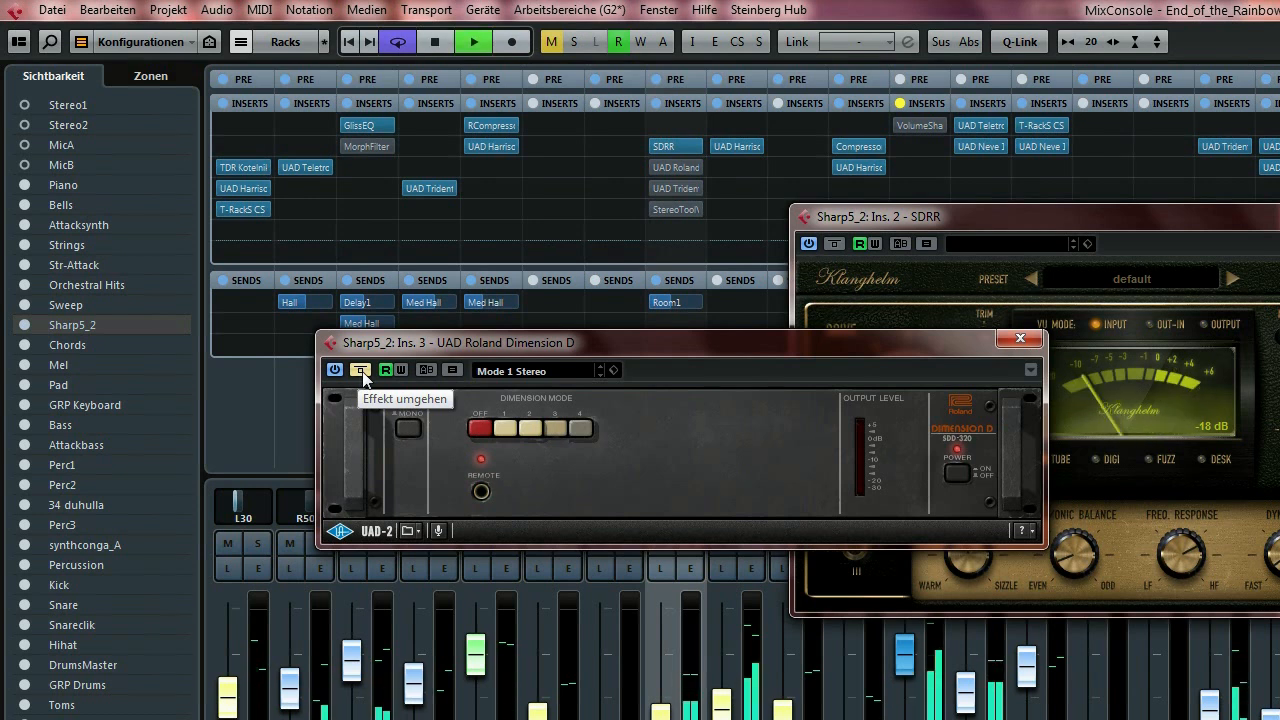
left_click(361, 370)
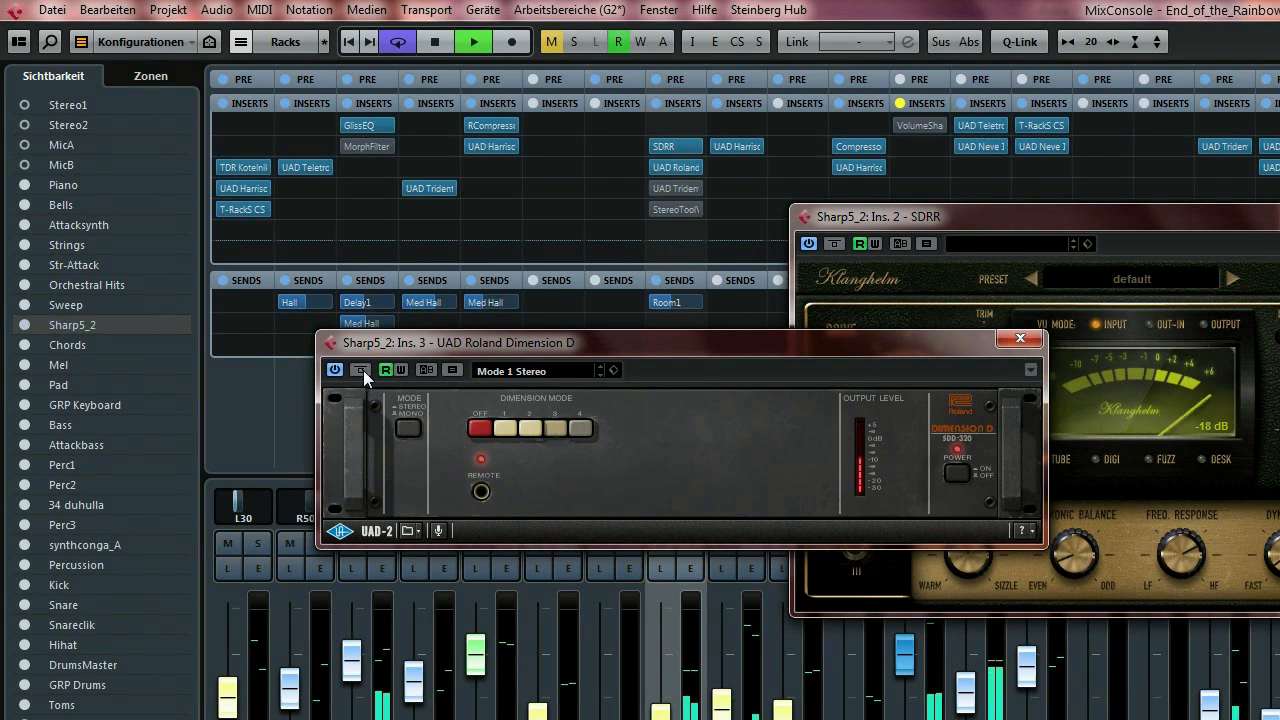
left_click_drag(580, 340, 505, 287)
left_click(690, 550)
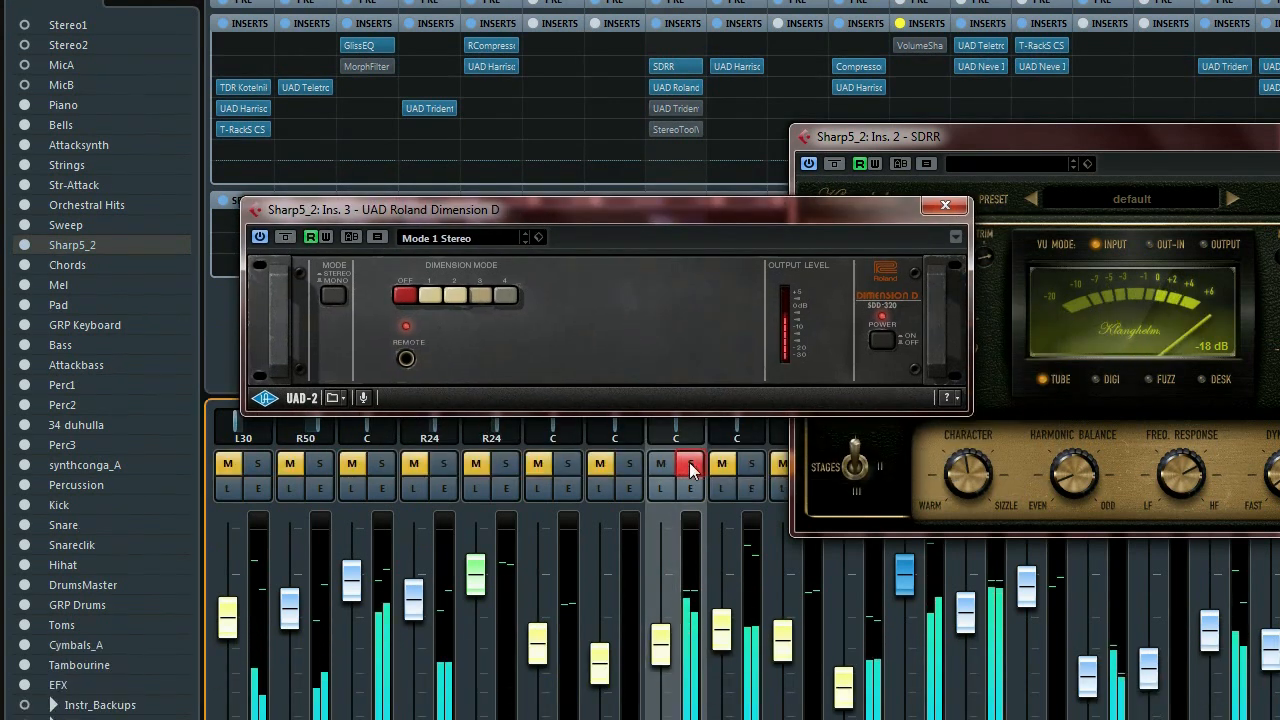
left_click(286, 237)
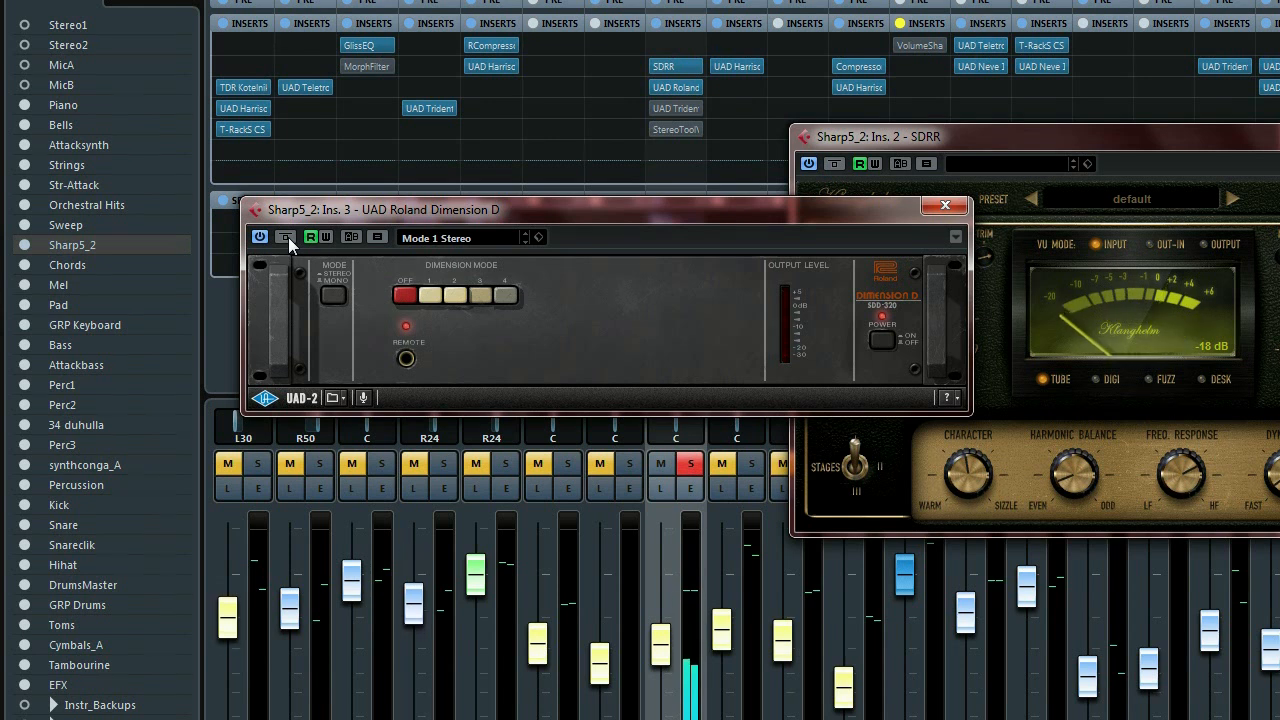
Unsolo Sharp5_2 and open the UAD Trident A-Range editor.
left_click(692, 465)
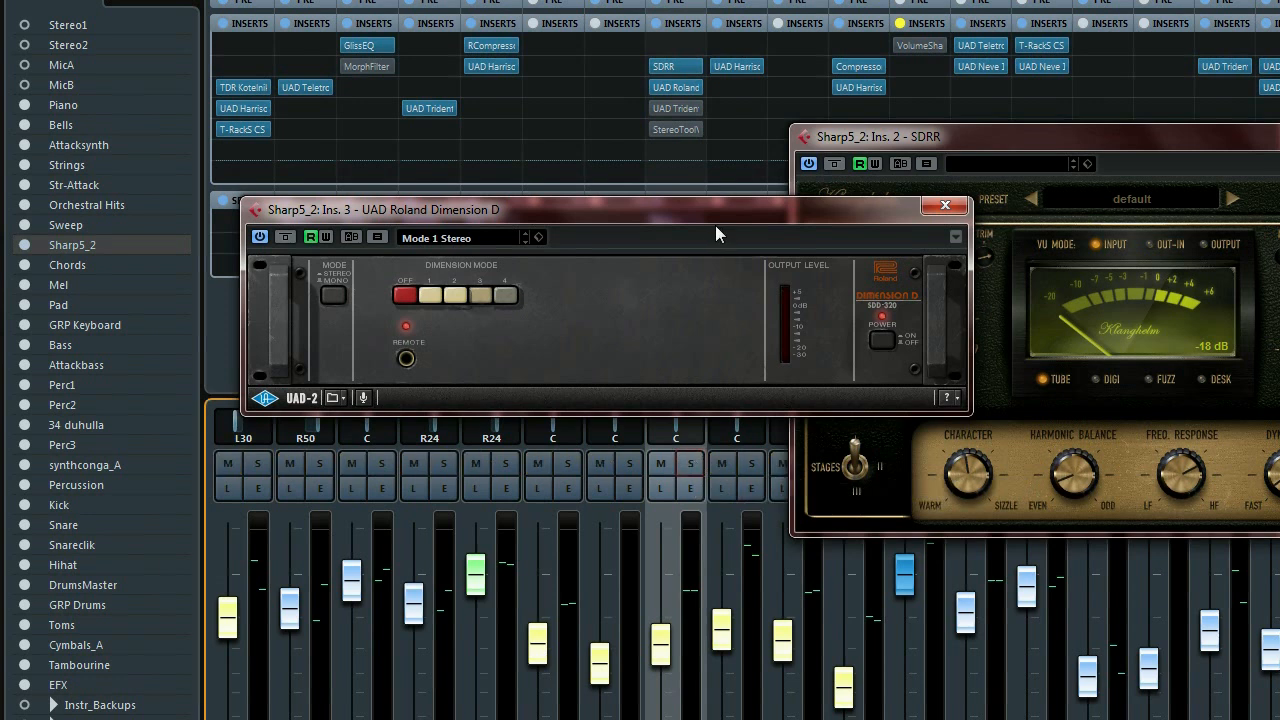
left_click_drag(715, 219, 535, 231)
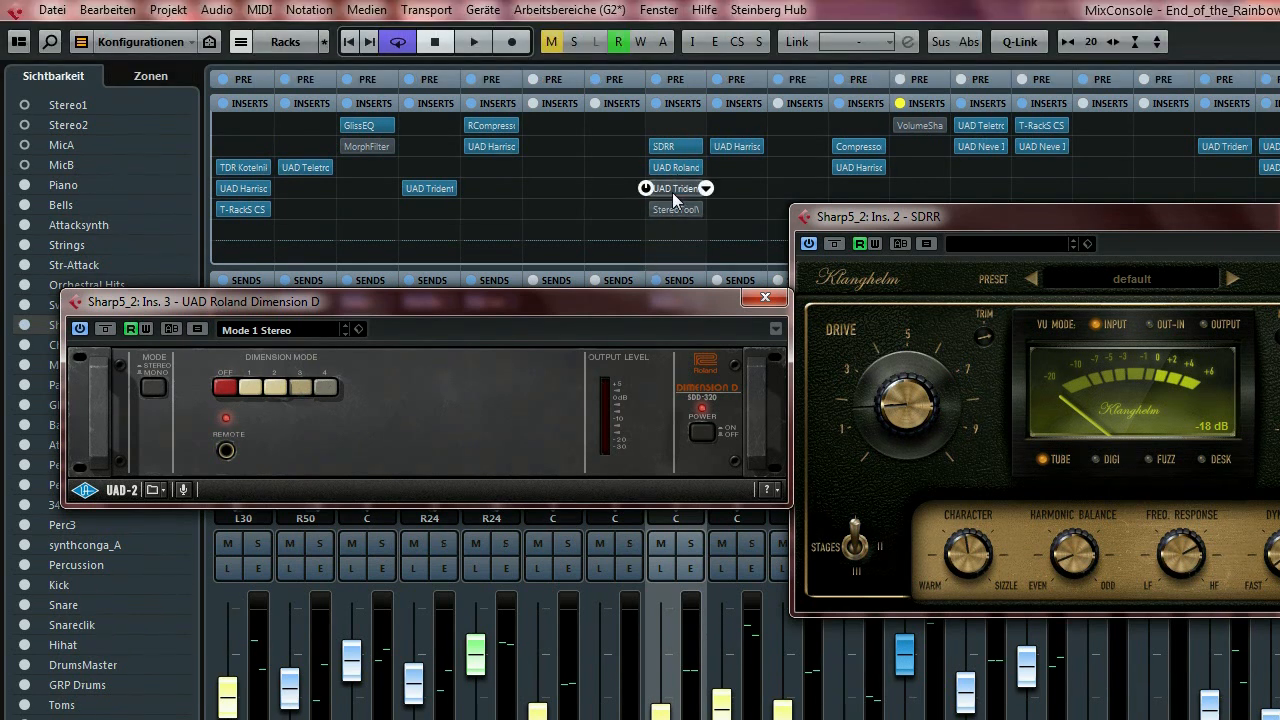
left_click(672, 192)
Reposition the Trident A-Range window, start playback and solo the Sharp5_2 channel.
left_click_drag(682, 240, 588, 536)
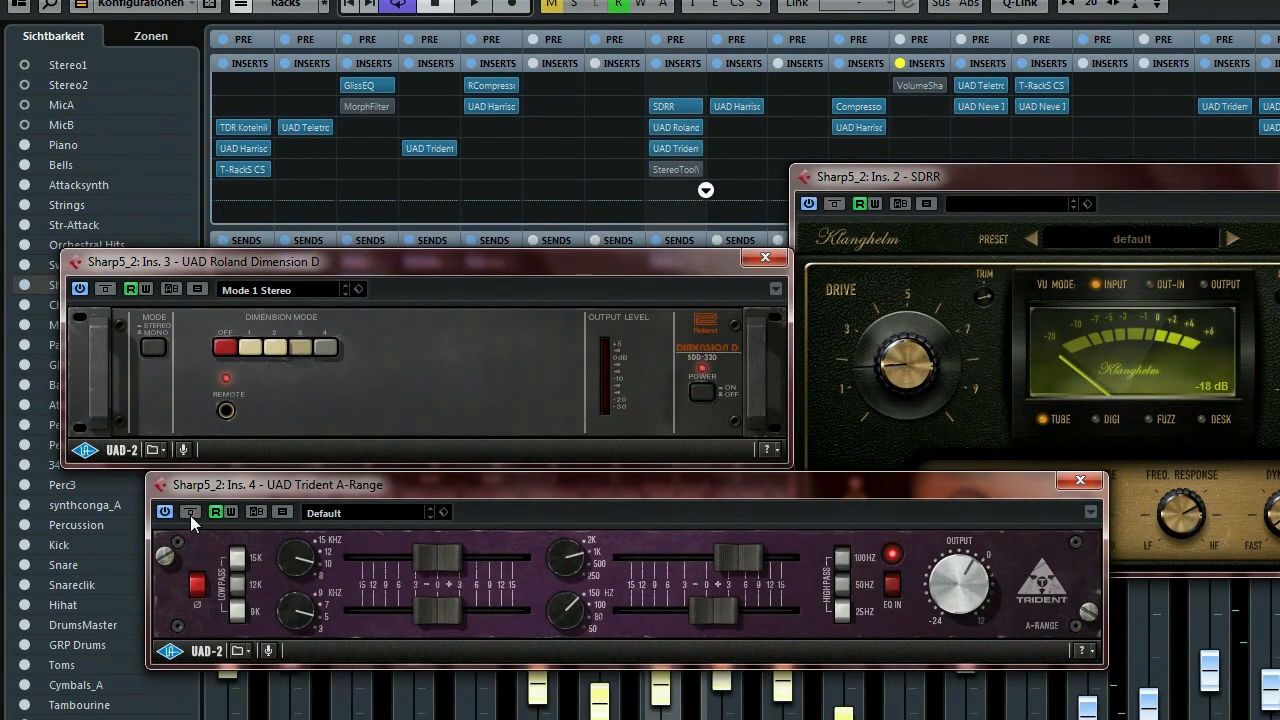
key("space")
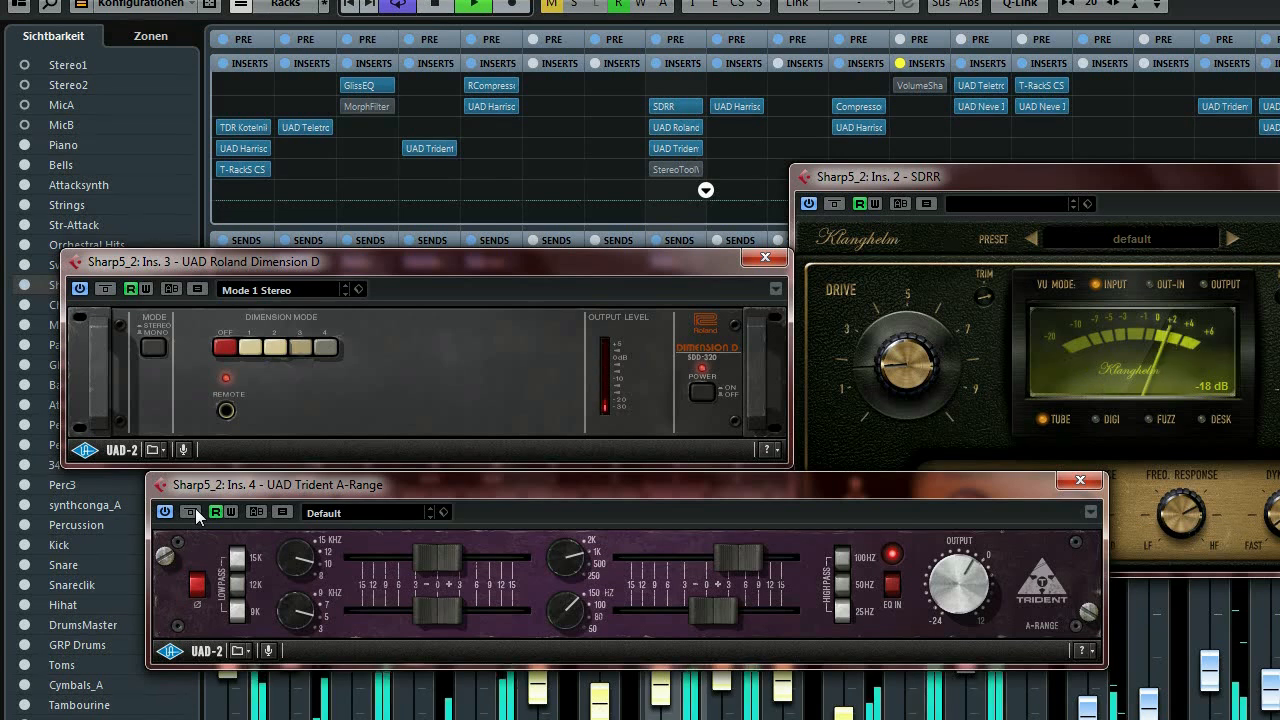
left_click_drag(596, 481, 560, 506)
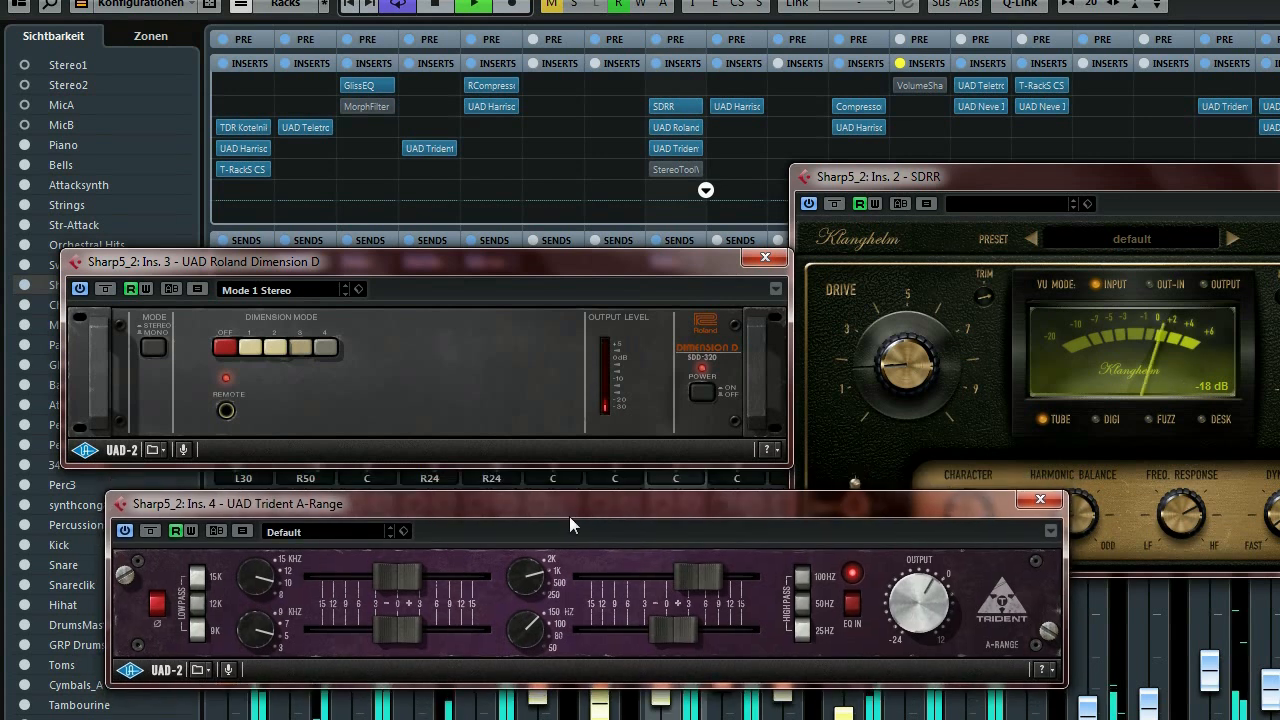
left_click_drag(707, 426, 624, 239)
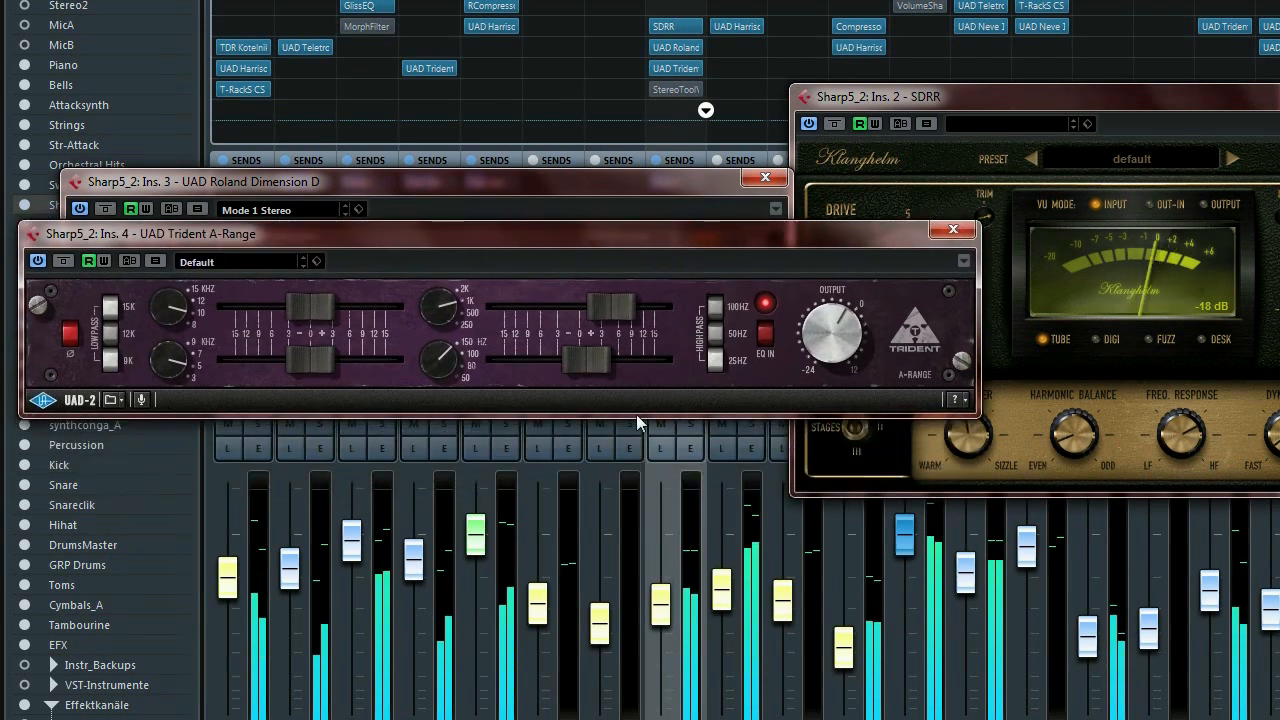
left_click(691, 429)
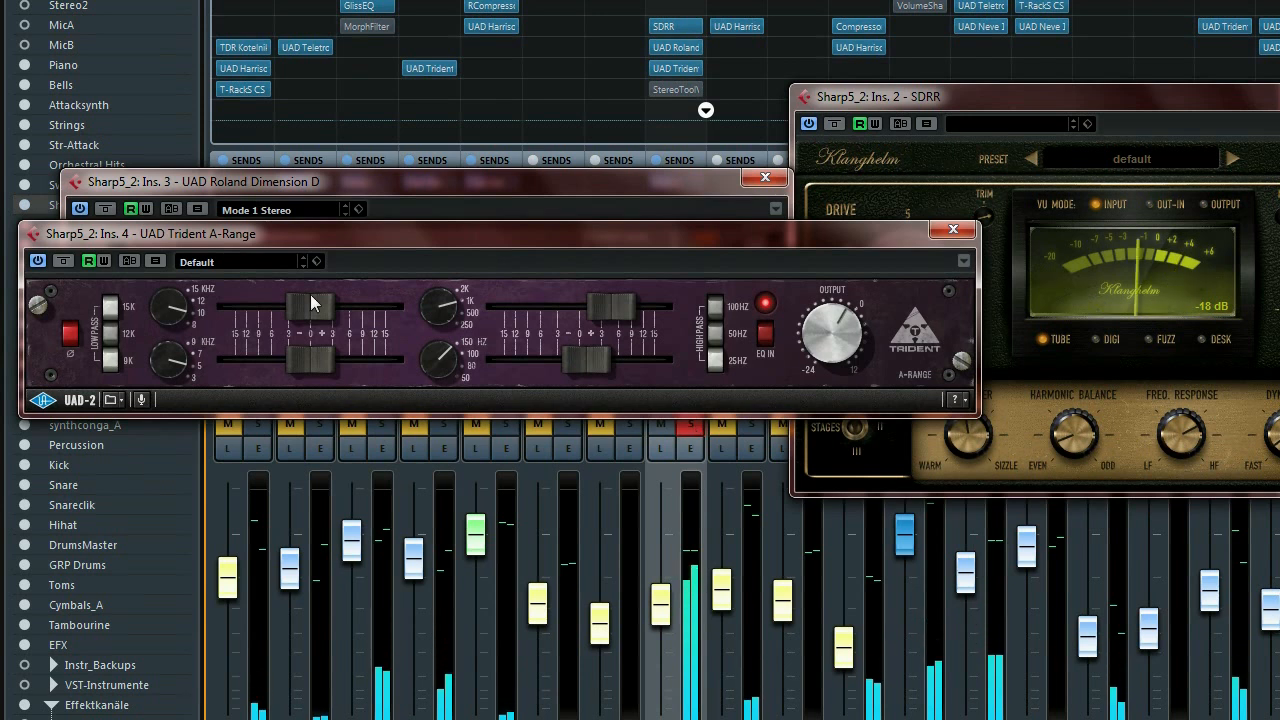
Switch the Trident A-Range on, close its editor, and move Dimension D lower.
left_click(64, 263)
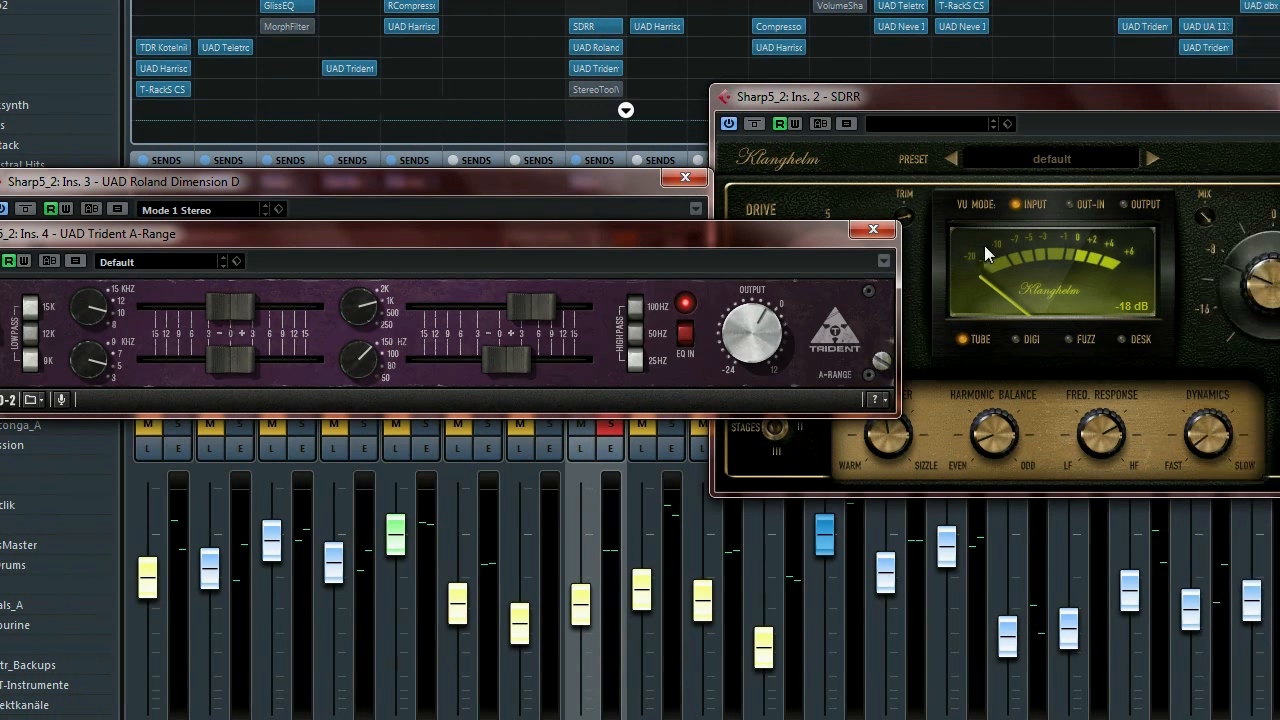
left_click(881, 233)
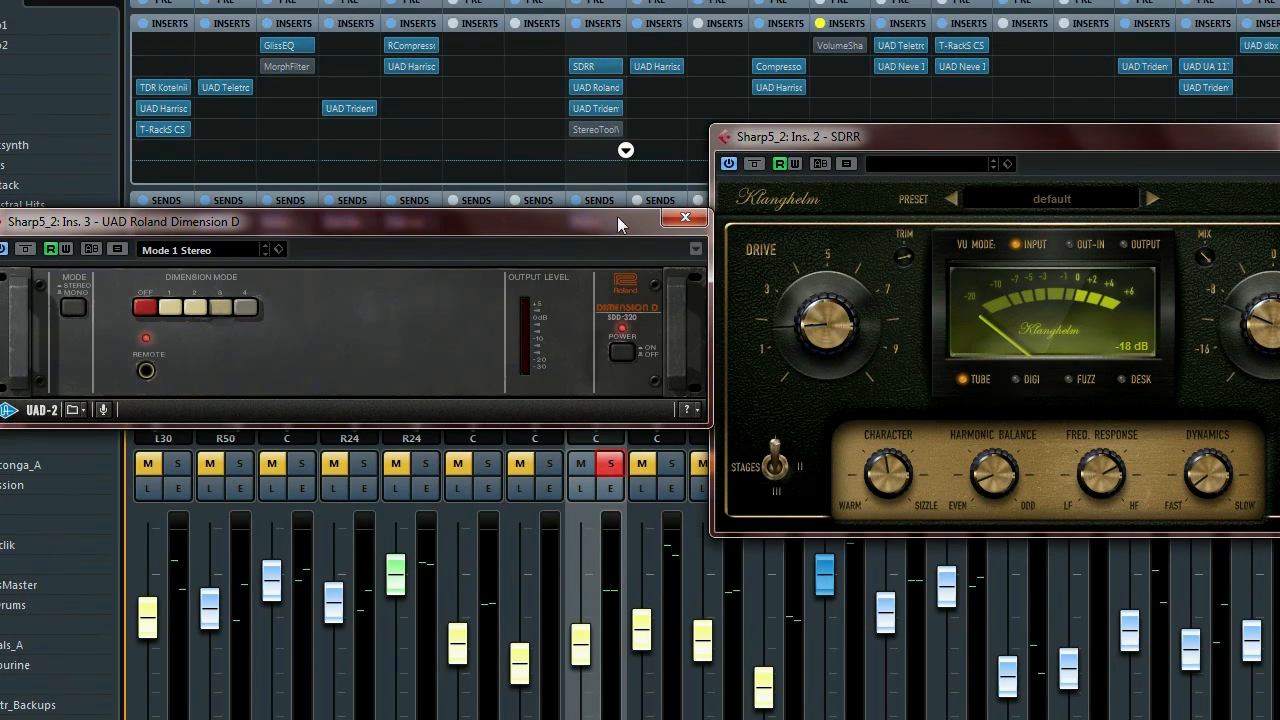
left_click_drag(617, 176, 606, 361)
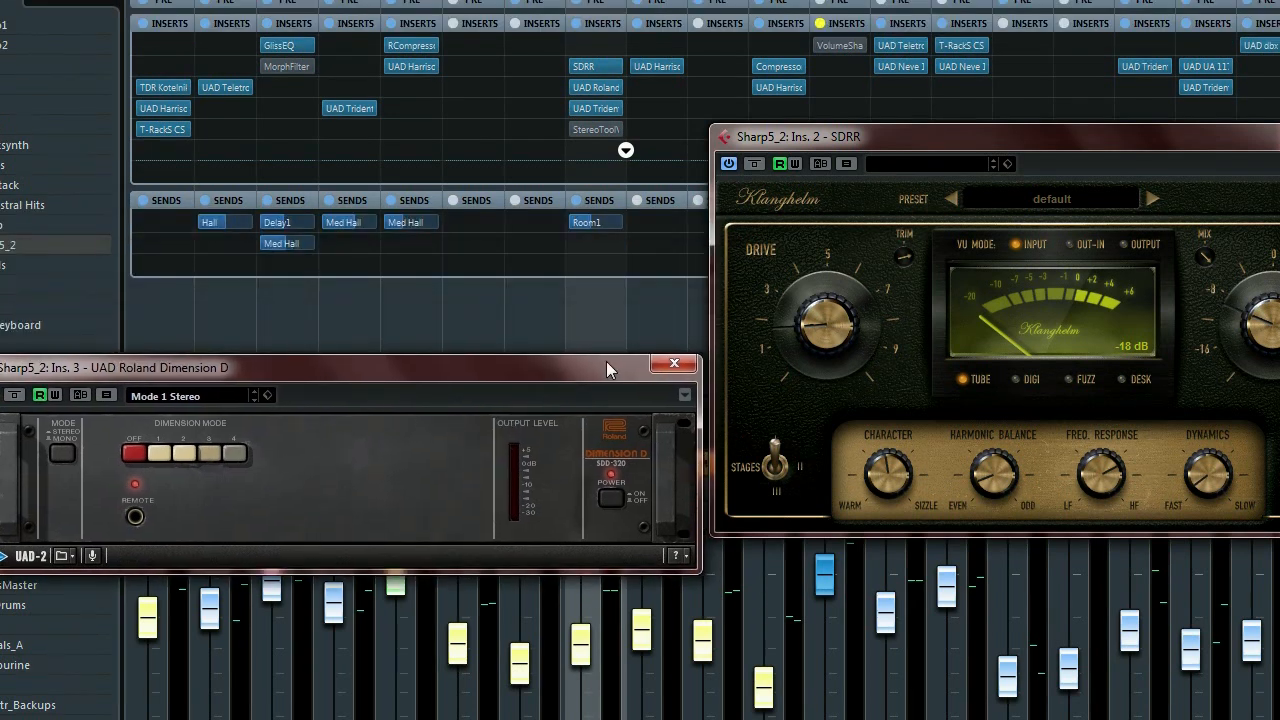
Close Dimension D and open the Stereo Tool v3 editor on Sharp5_2, moved up-left.
left_click(675, 366)
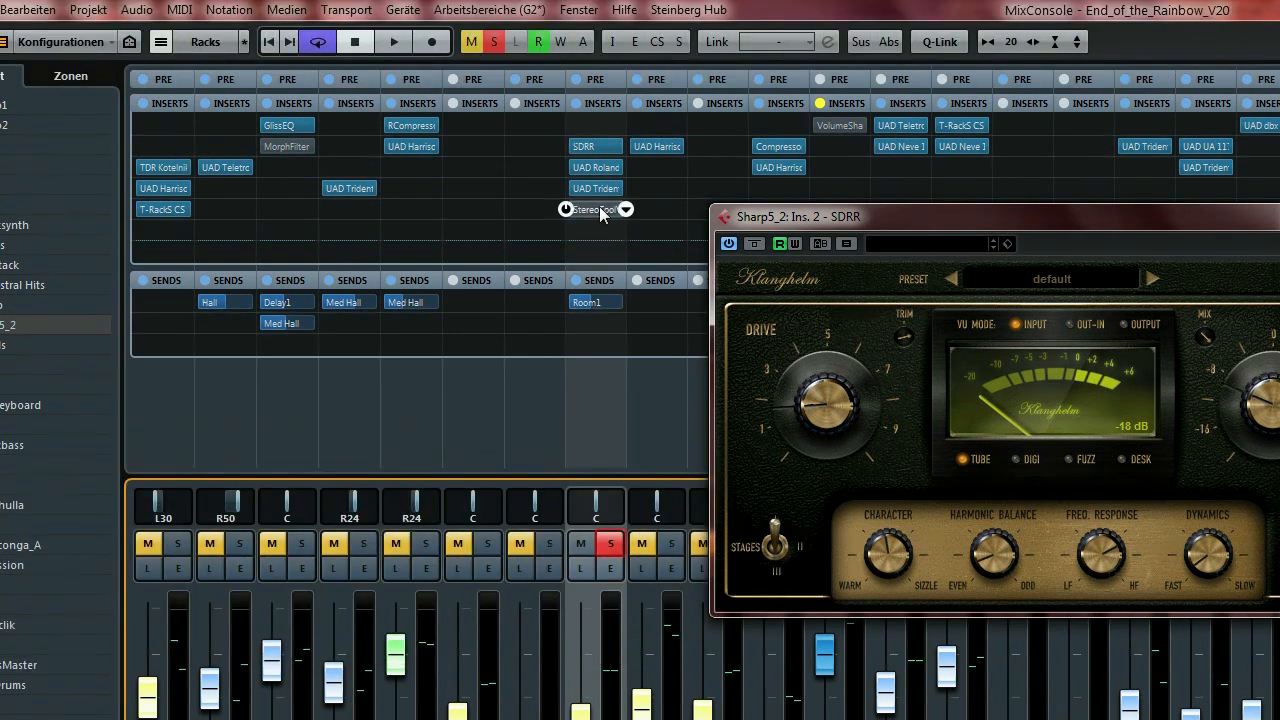
left_click(601, 210)
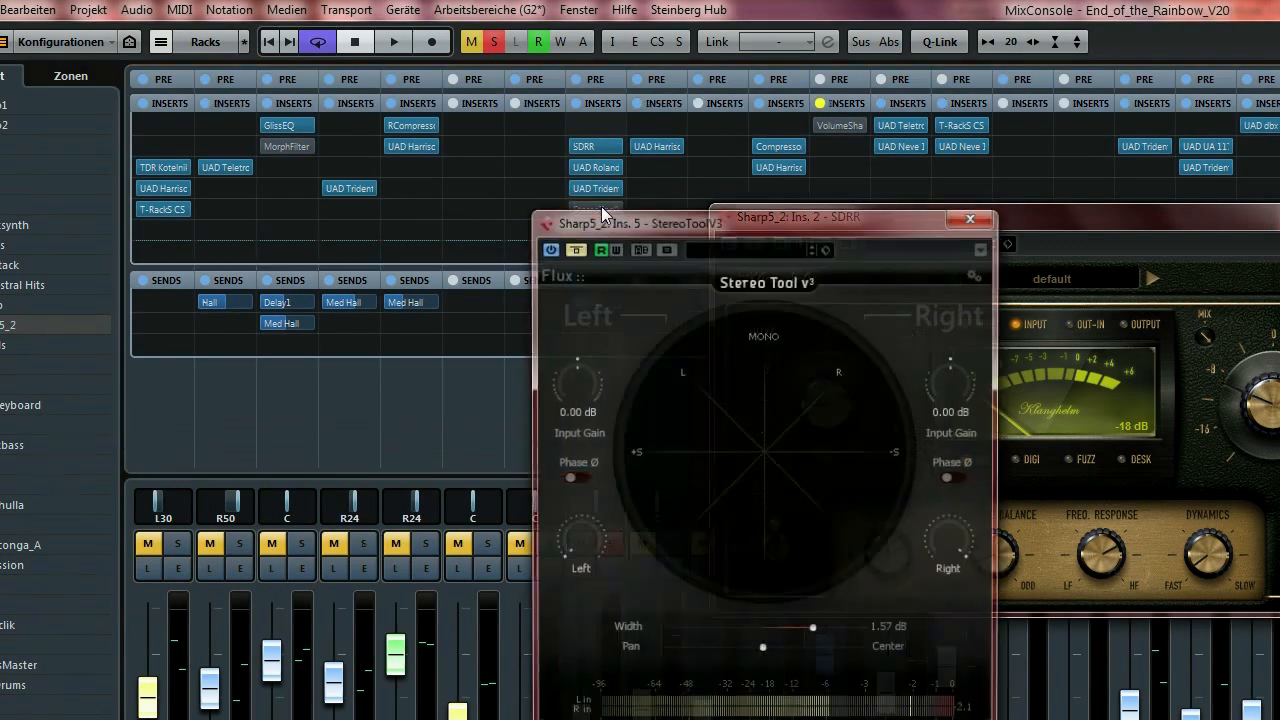
left_click_drag(670, 215, 345, 74)
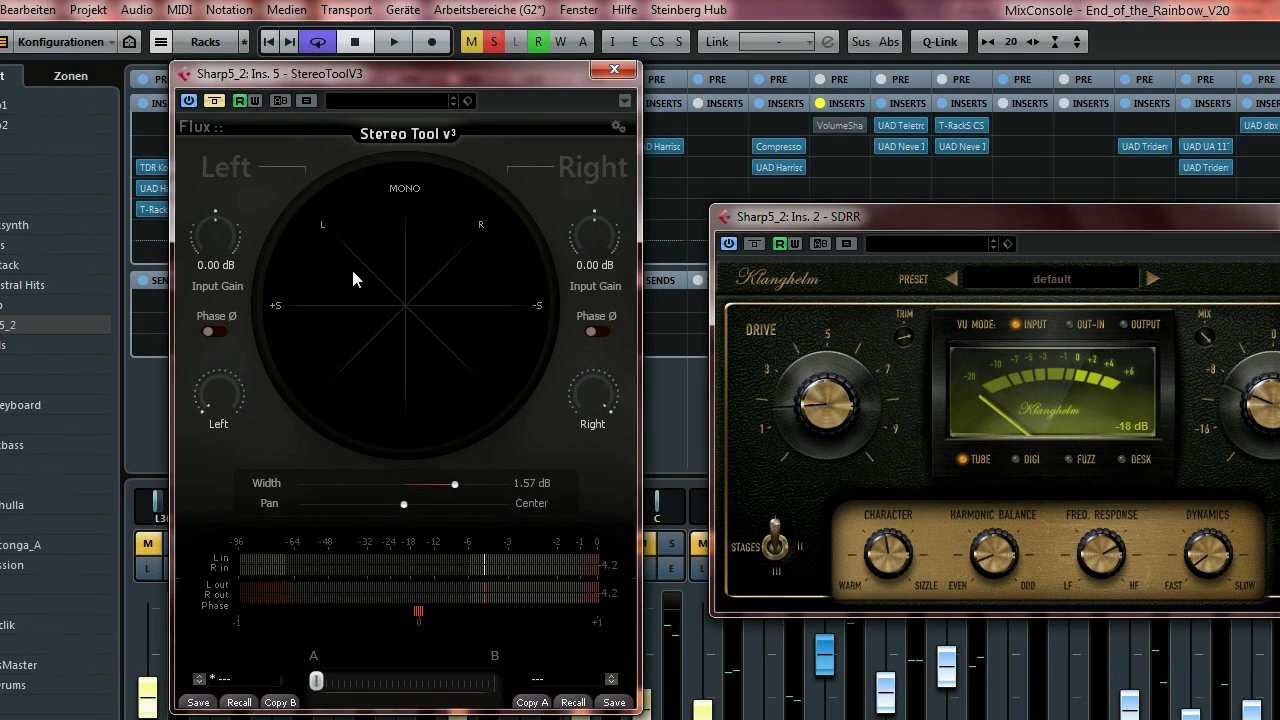
Play to watch the Stereo Tool scope, close it, and move SDRR down-left.
key("space")
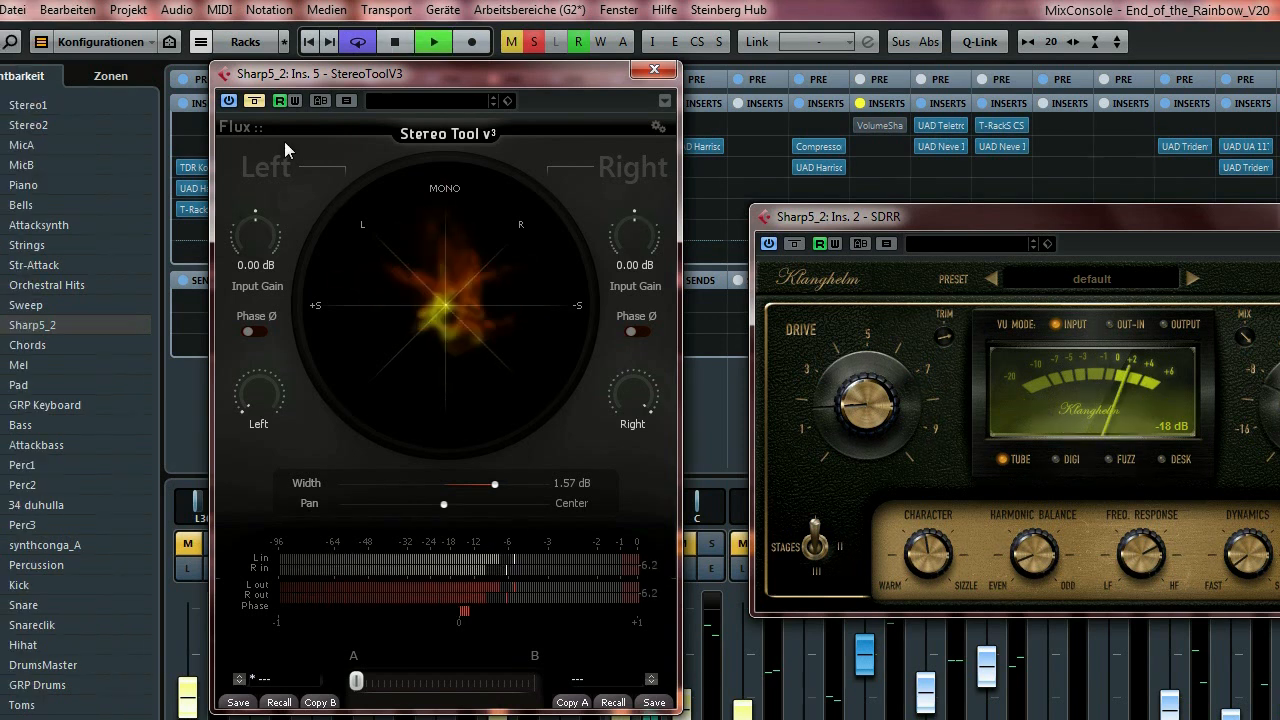
left_click_drag(463, 70, 376, 73)
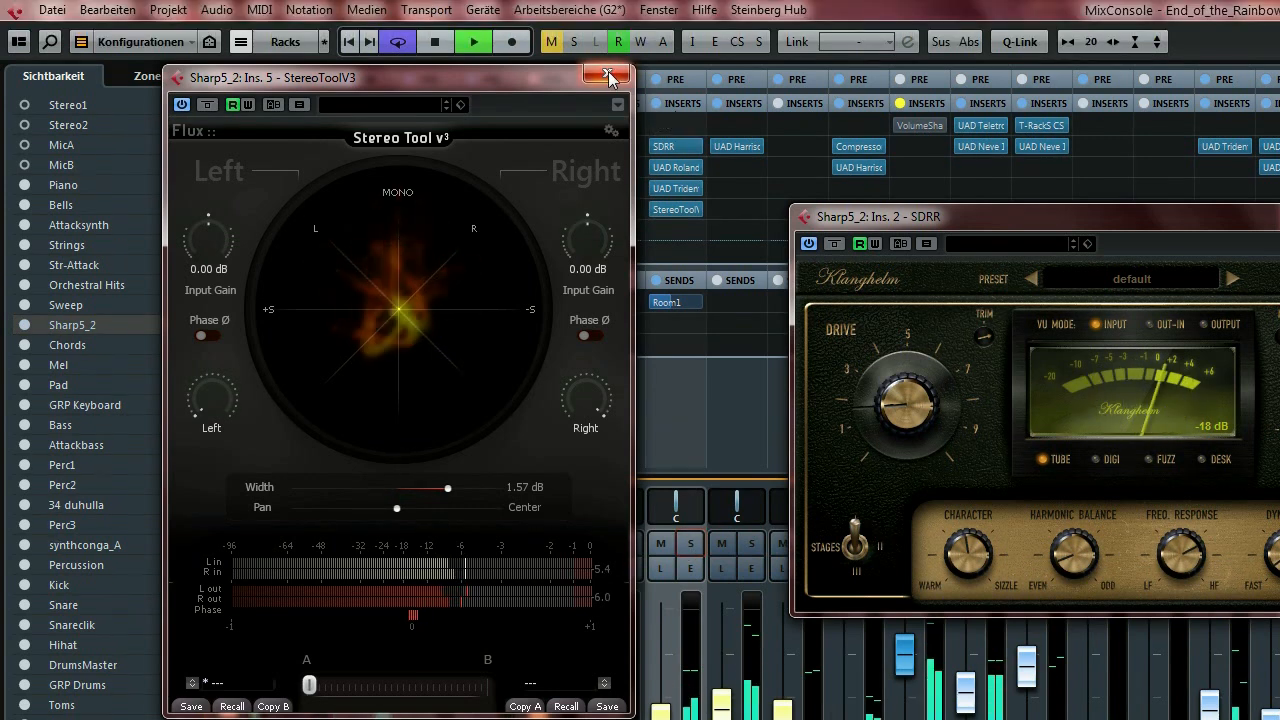
left_click(607, 76)
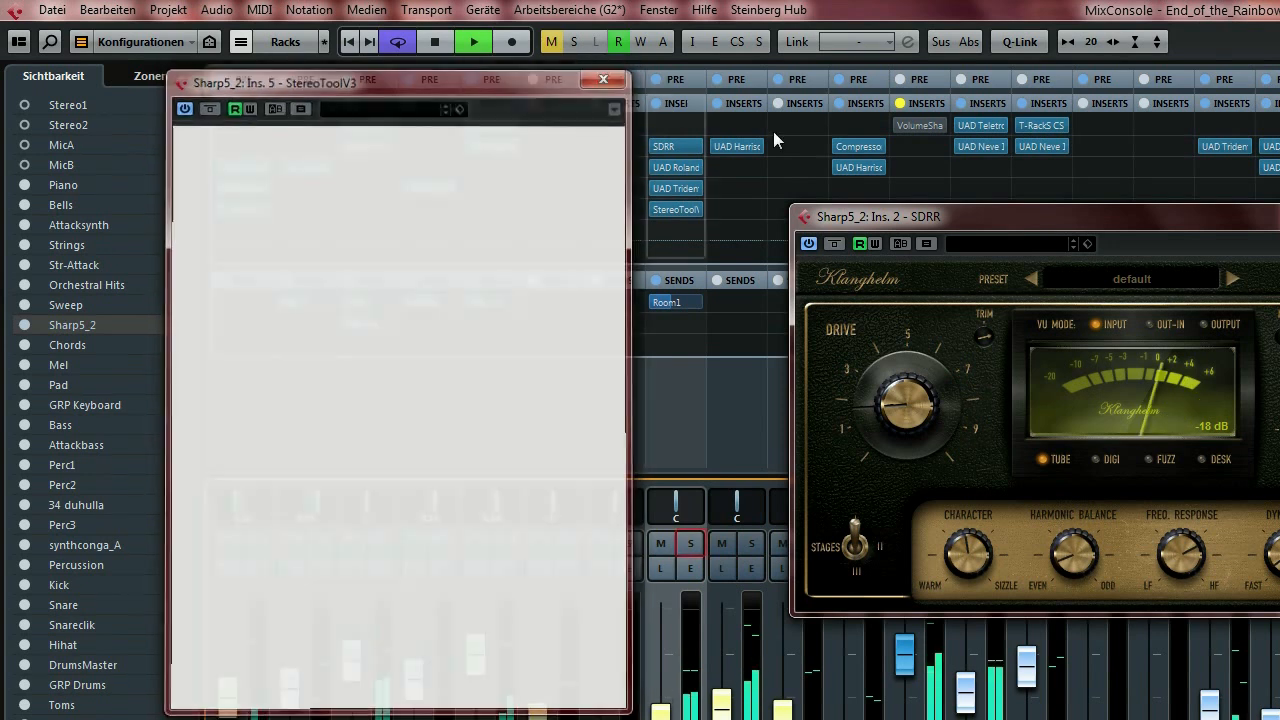
left_click_drag(933, 214, 650, 280)
Close SDRR, compare Sharp5_2 with inserts bypassed and re-enabled, stop playback, select Pad.
left_click(1161, 272)
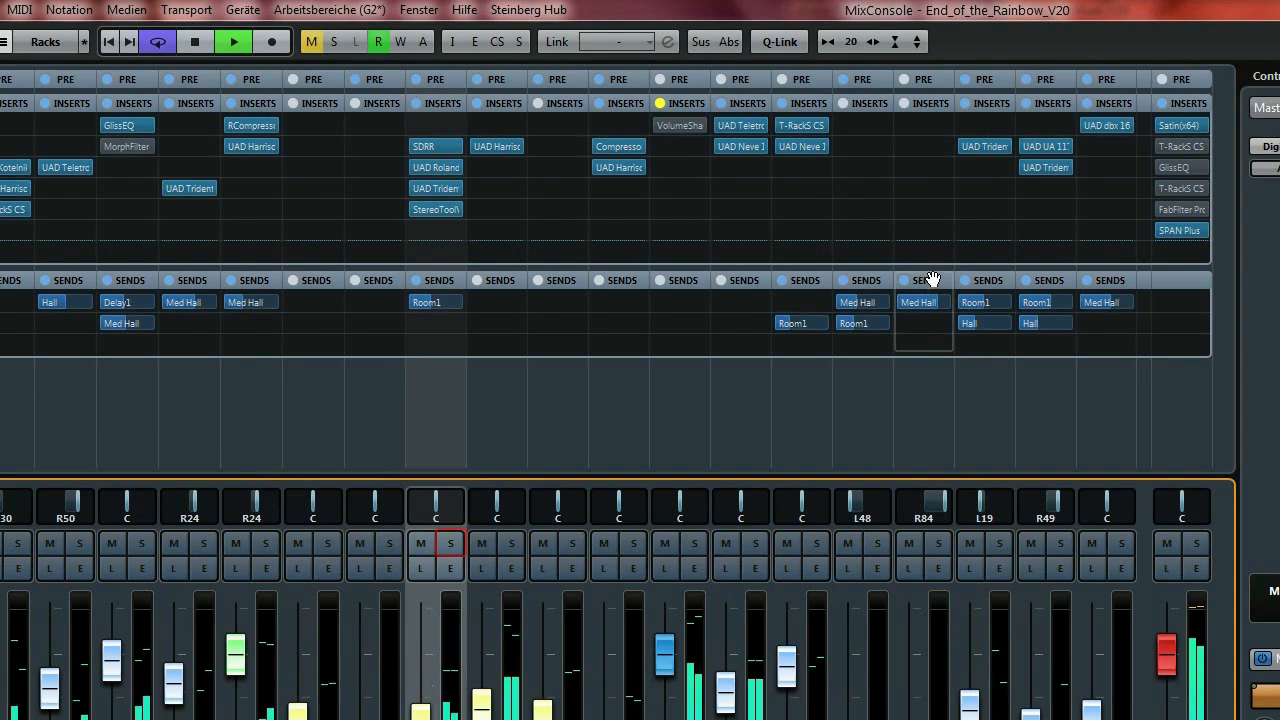
left_click(416, 104)
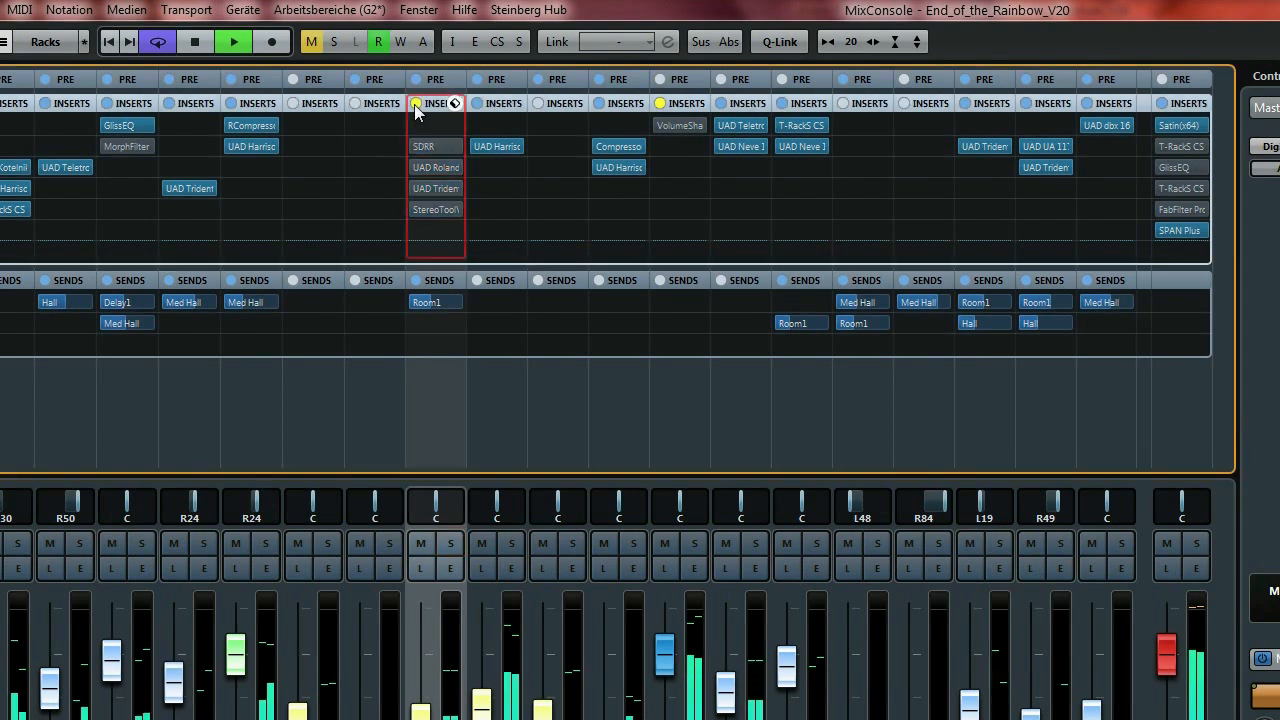
left_click(415, 104)
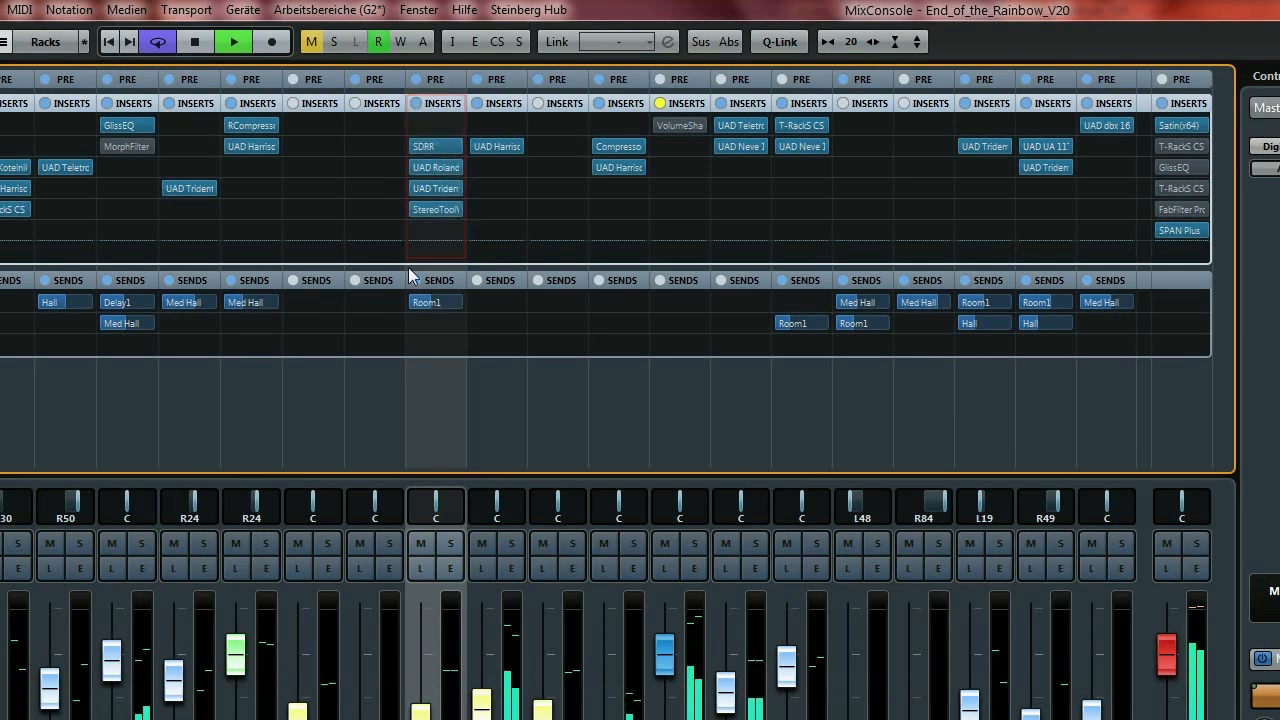
key("space")
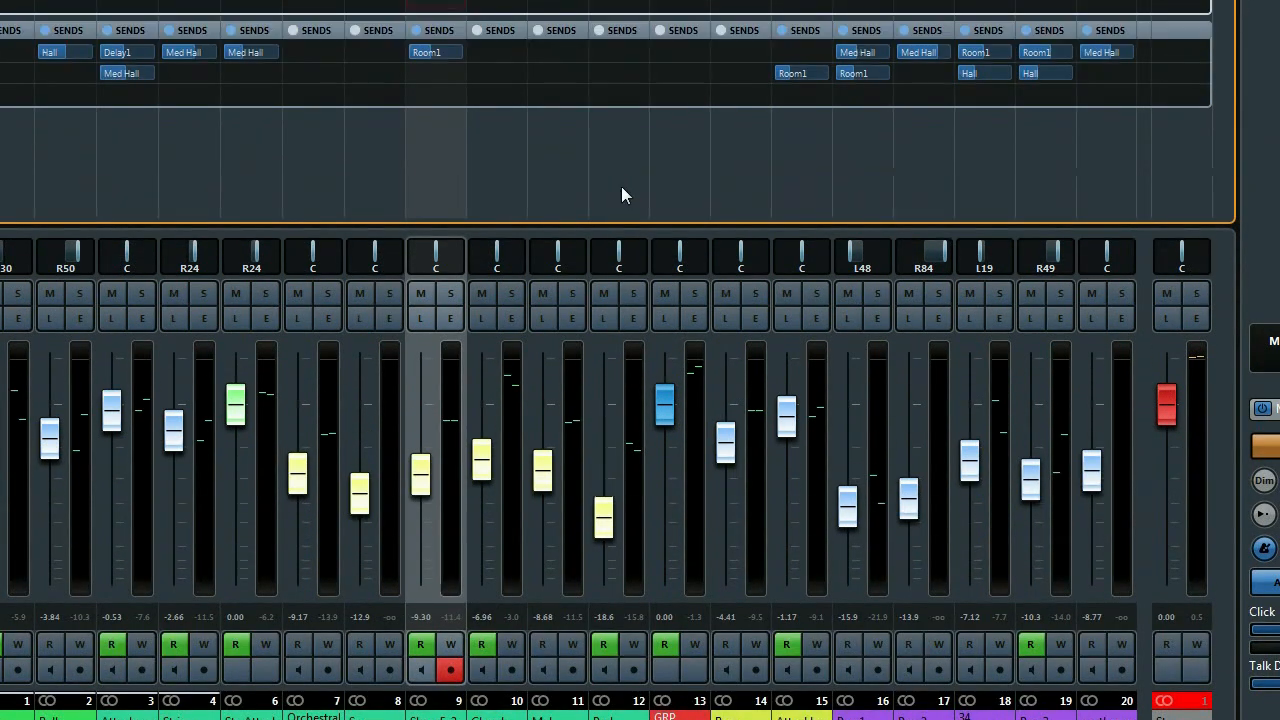
left_click(617, 99)
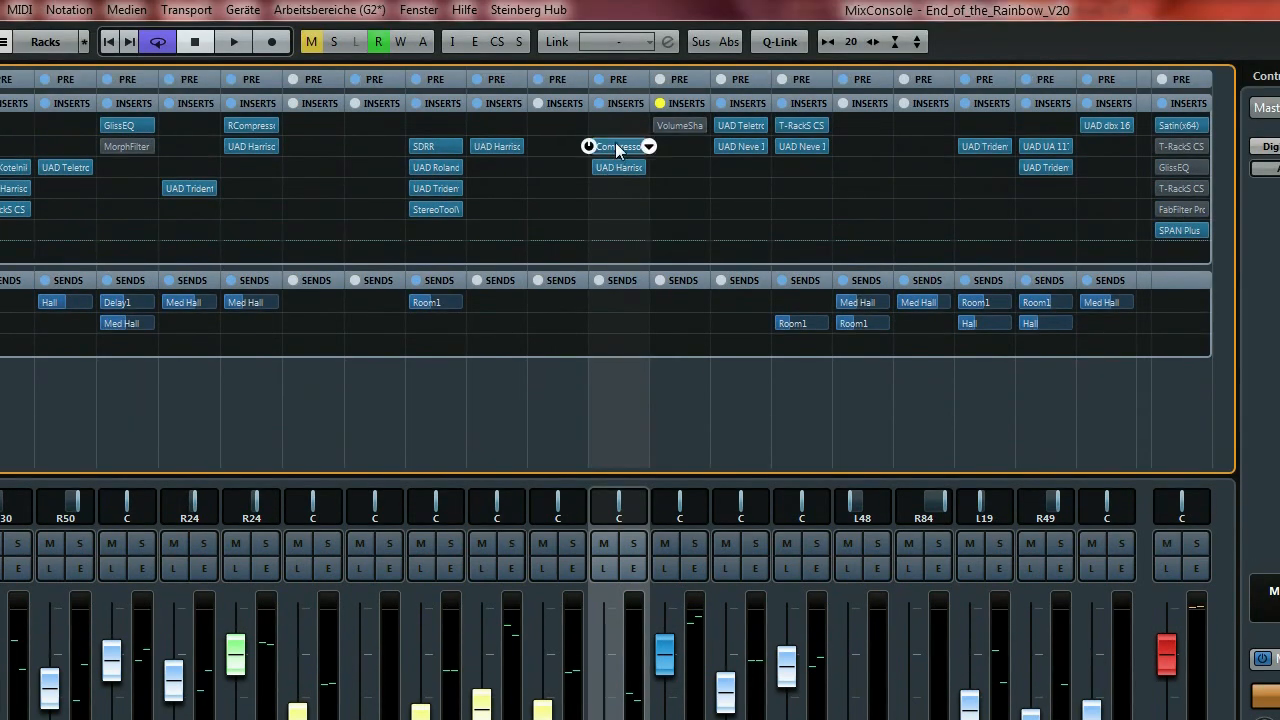
Briefly open Pad's Compressor, then scroll the mixer and select the Percussion channel.
left_click(617, 137)
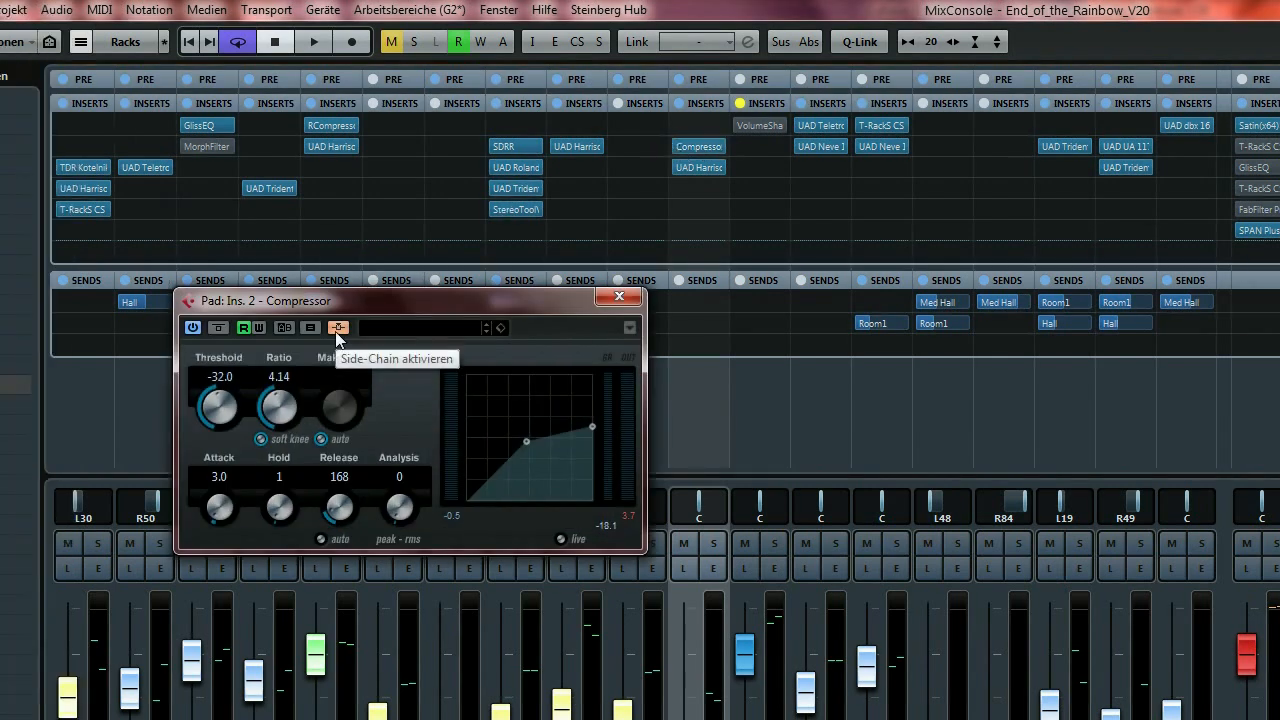
left_click(619, 296)
left_click_drag(646, 666, 819, 662)
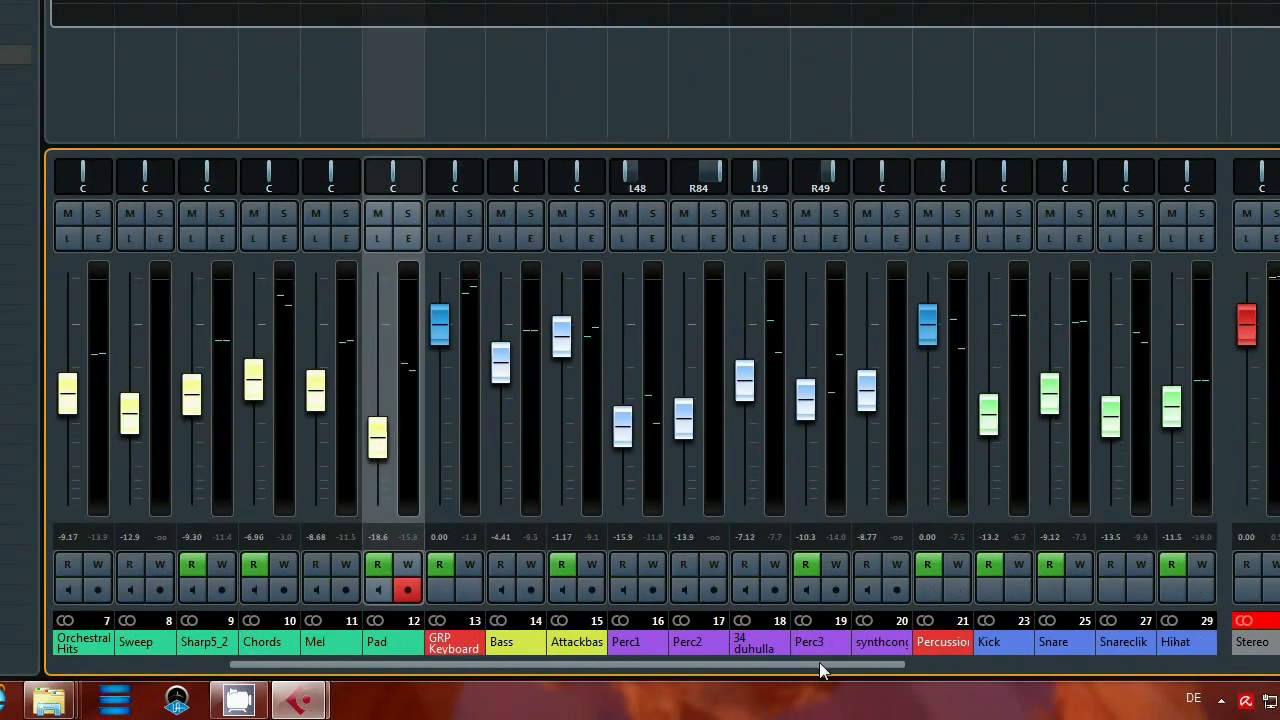
left_click(944, 648)
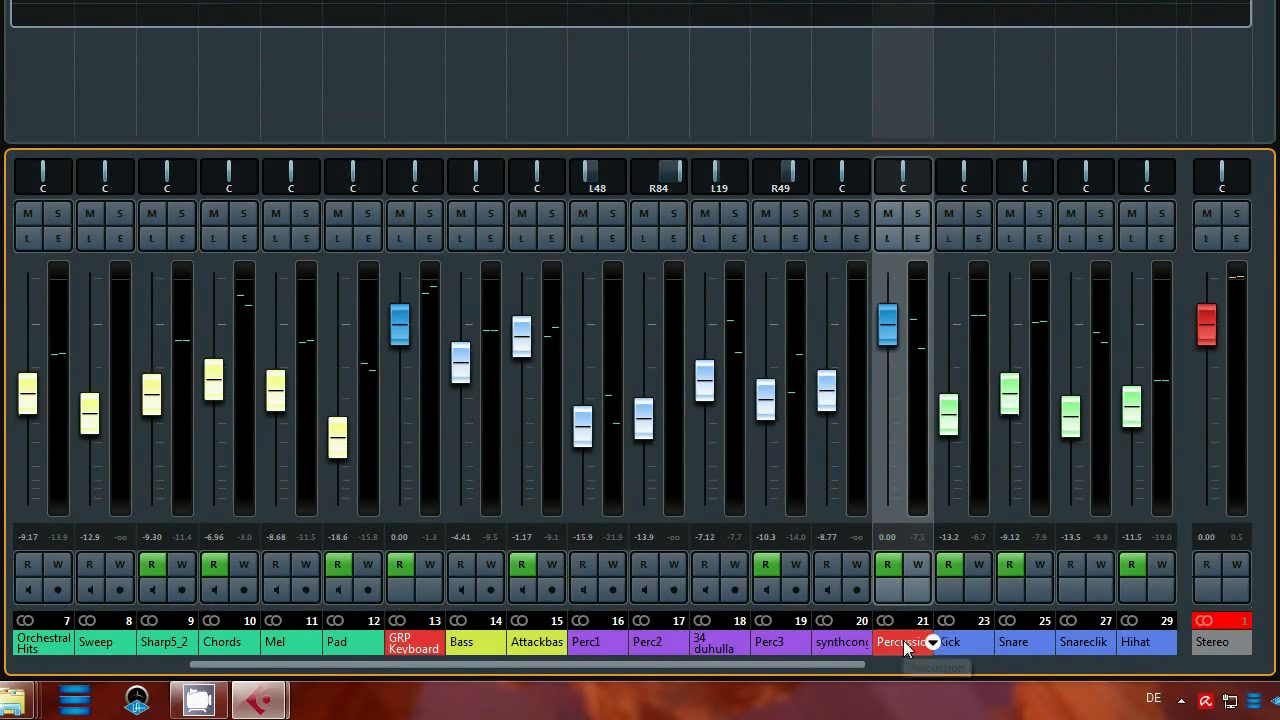
left_click_drag(826, 664, 946, 658)
Select GRP Drums, scroll back, select Pad and turn on its Listen.
left_click(926, 90)
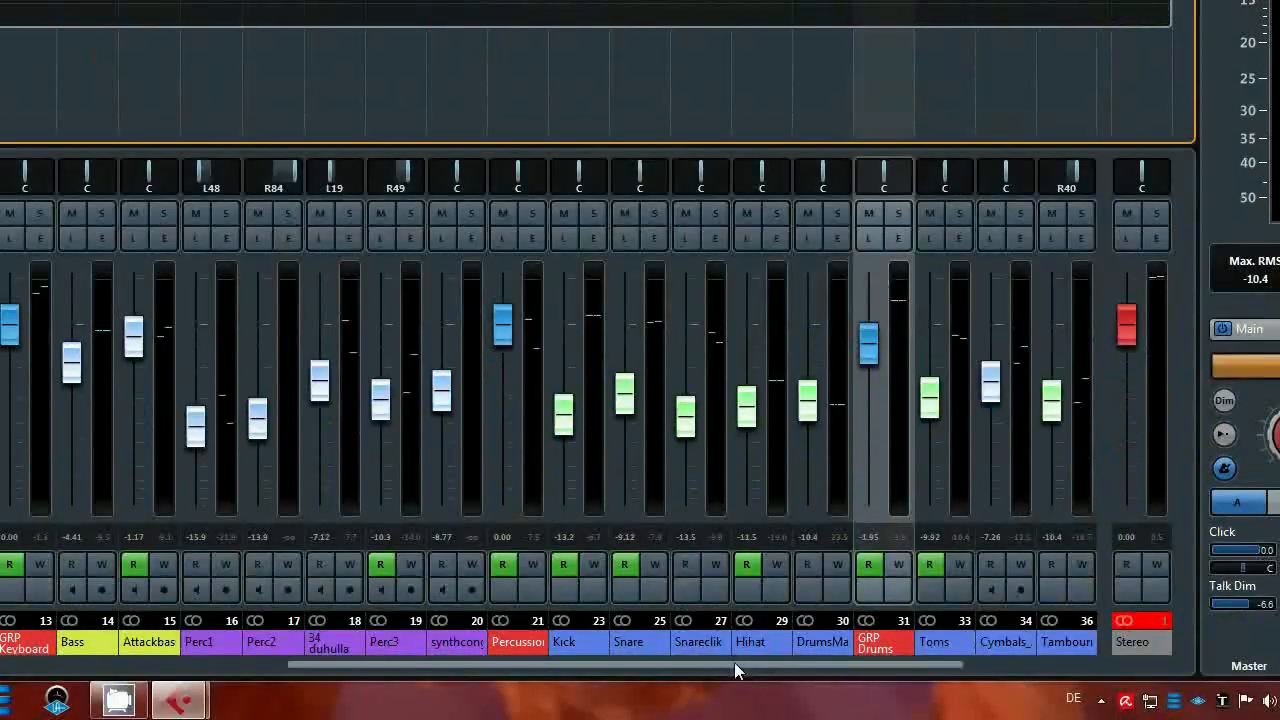
left_click_drag(734, 662, 452, 668)
left_click(447, 648)
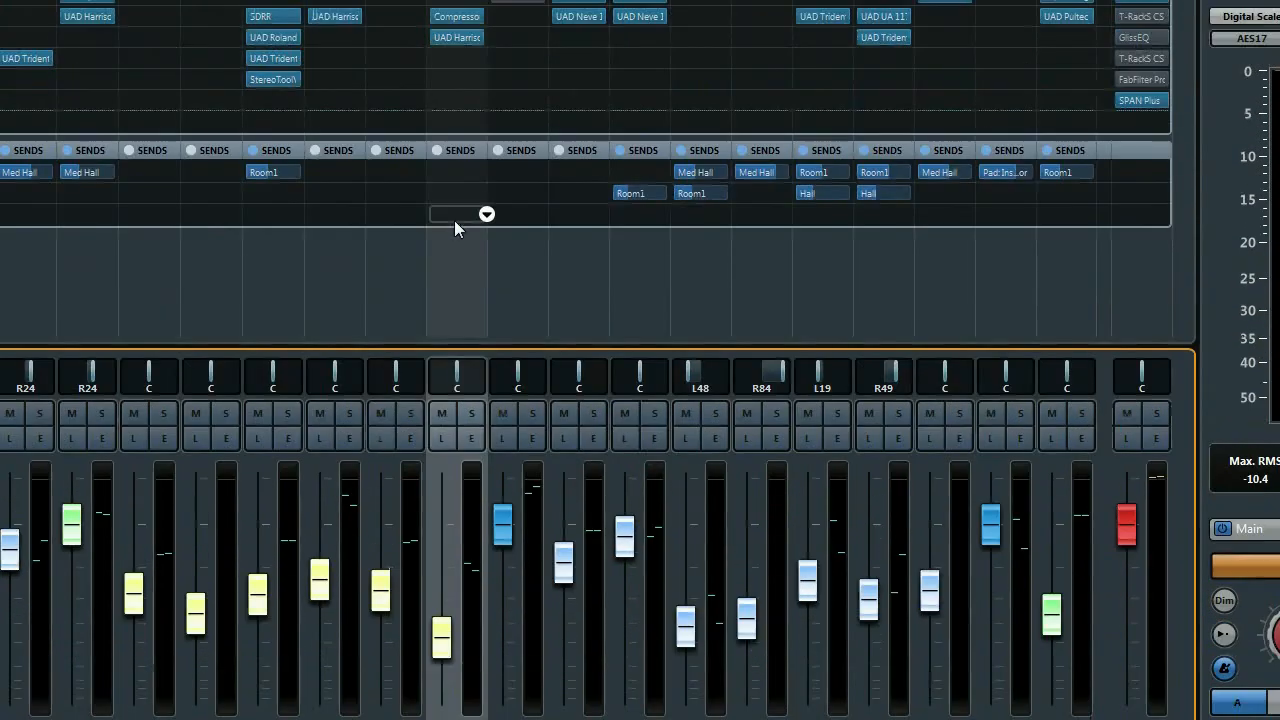
left_click(441, 438)
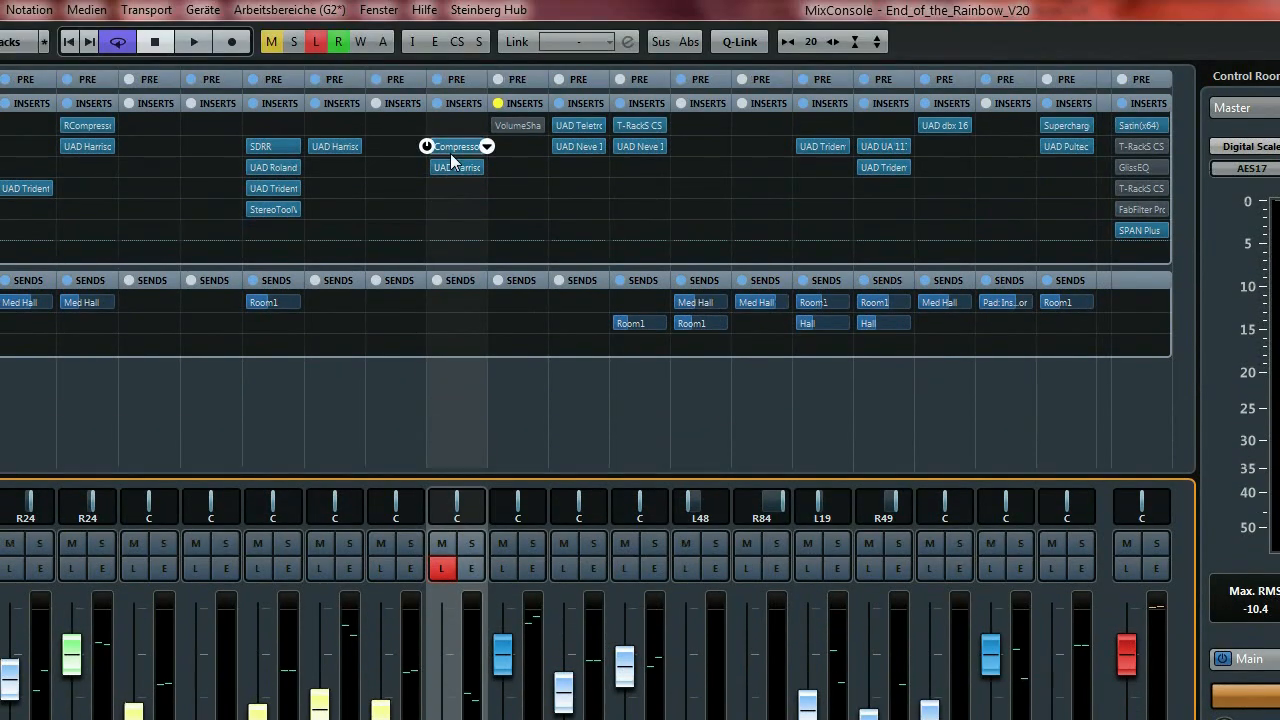
Bypass Pad's Compressor, open its editor, switch it back in, and turn Listen off.
left_click(426, 147)
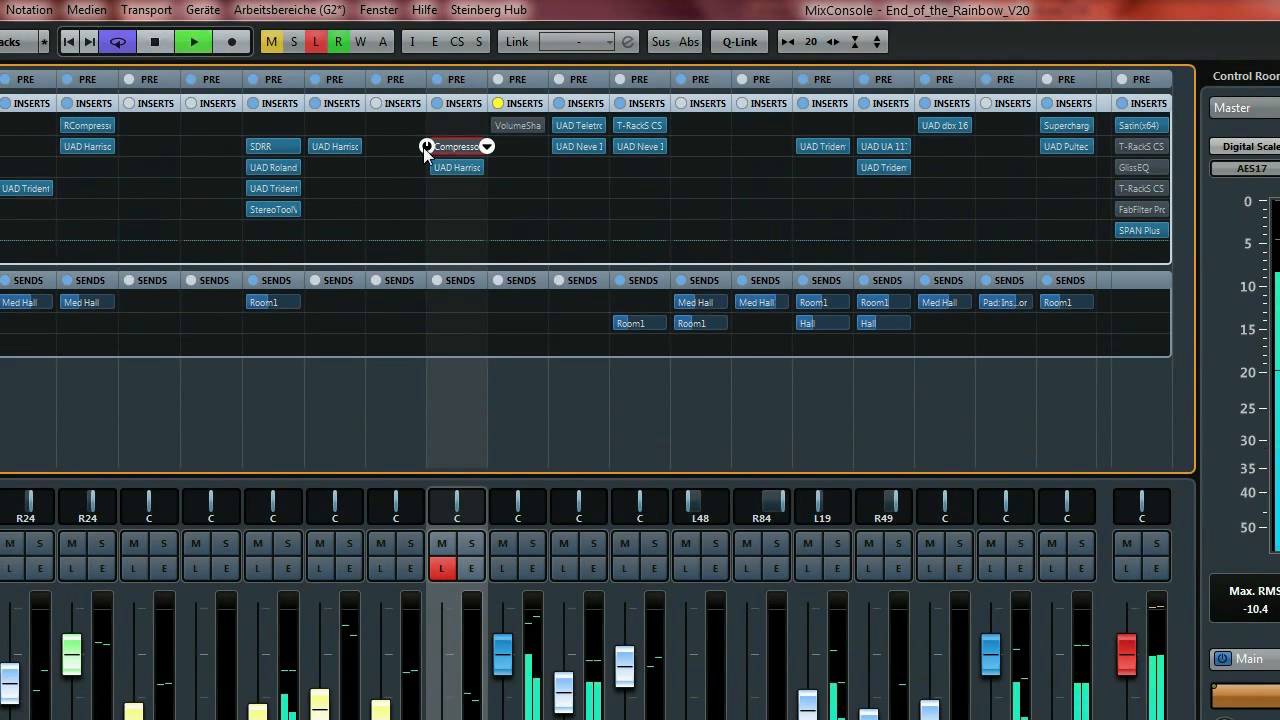
left_click(451, 147)
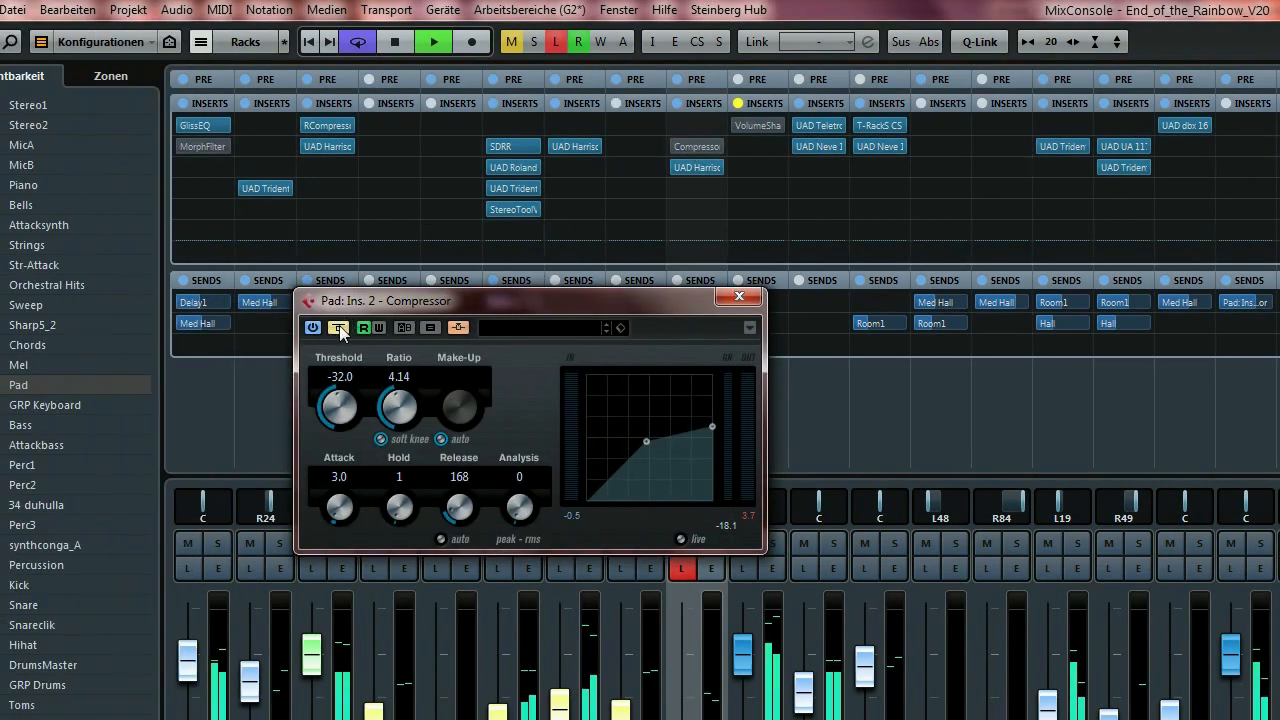
left_click(336, 329)
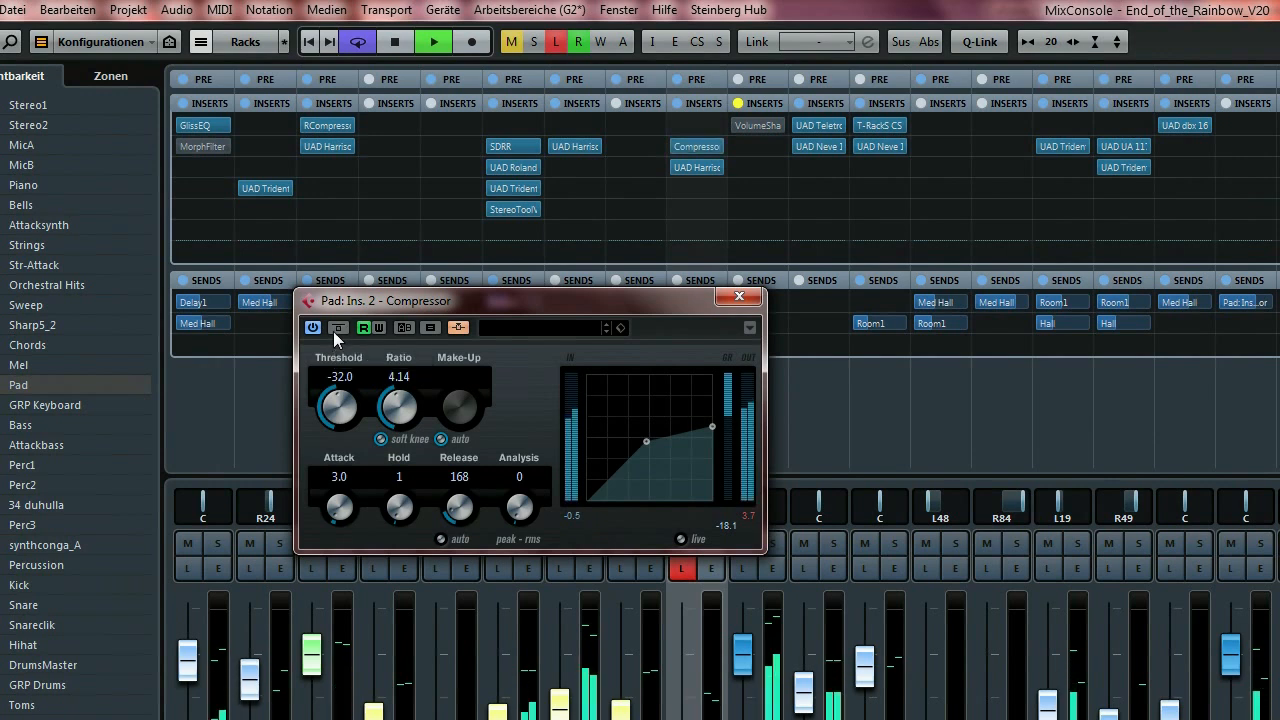
left_click_drag(576, 294, 537, 245)
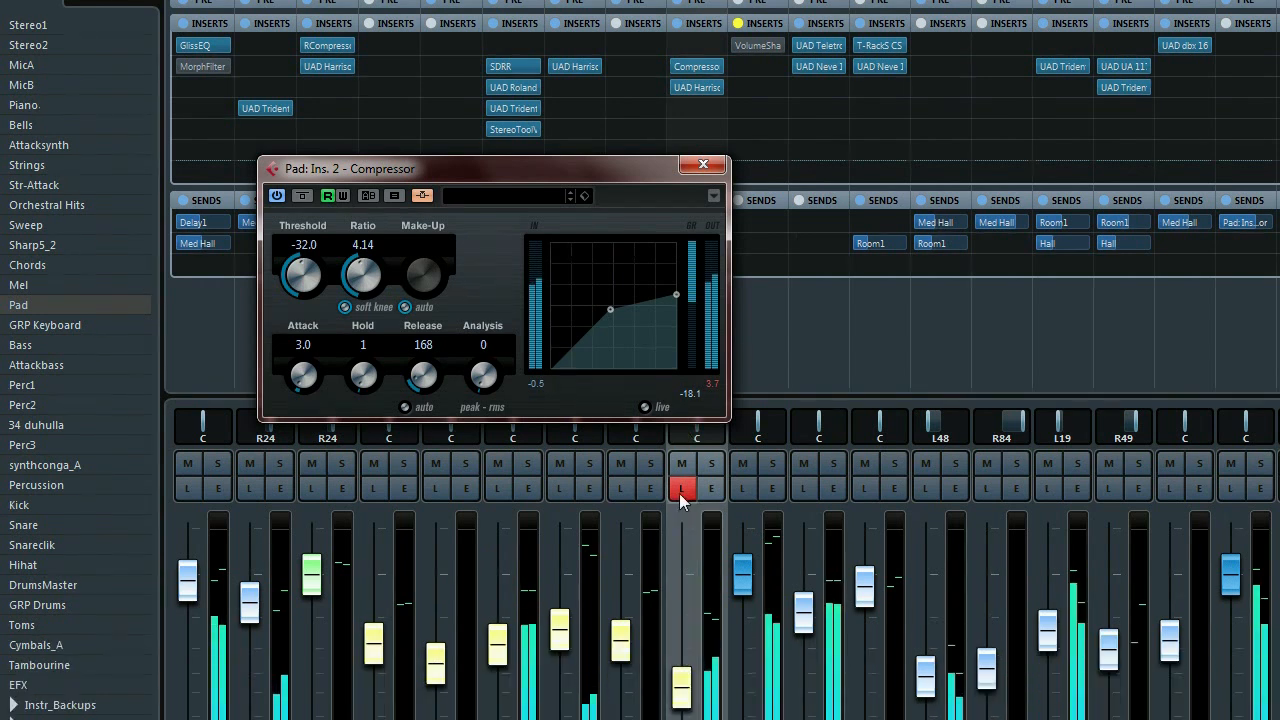
left_click(680, 491)
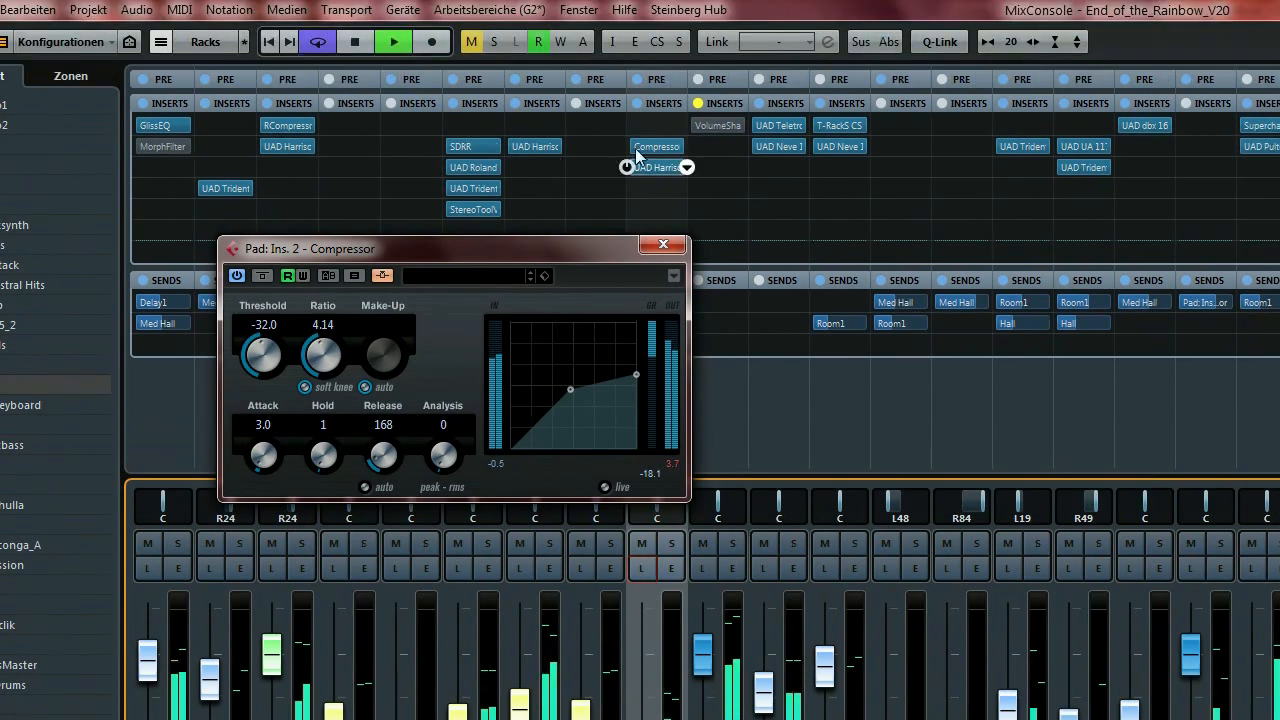
Compare with the Compressor bypassed, stop playback, close the editor, and select Attackbass_02.
left_click(667, 67)
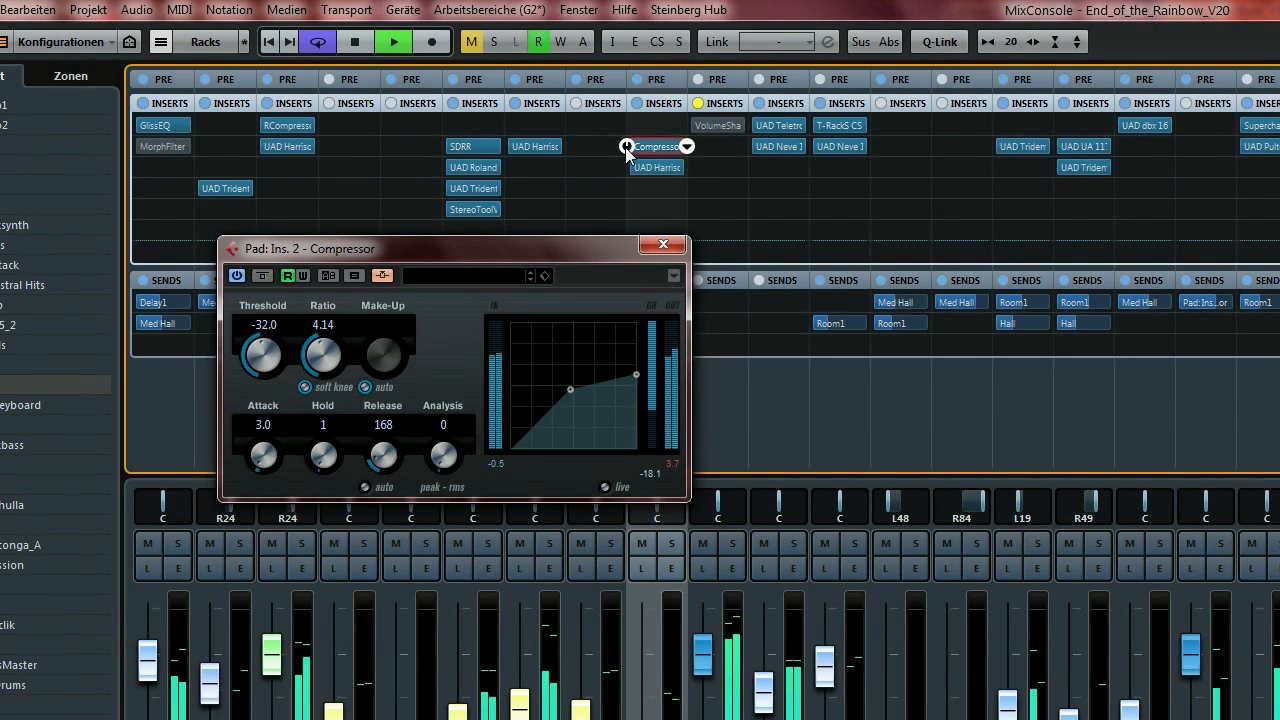
key("space")
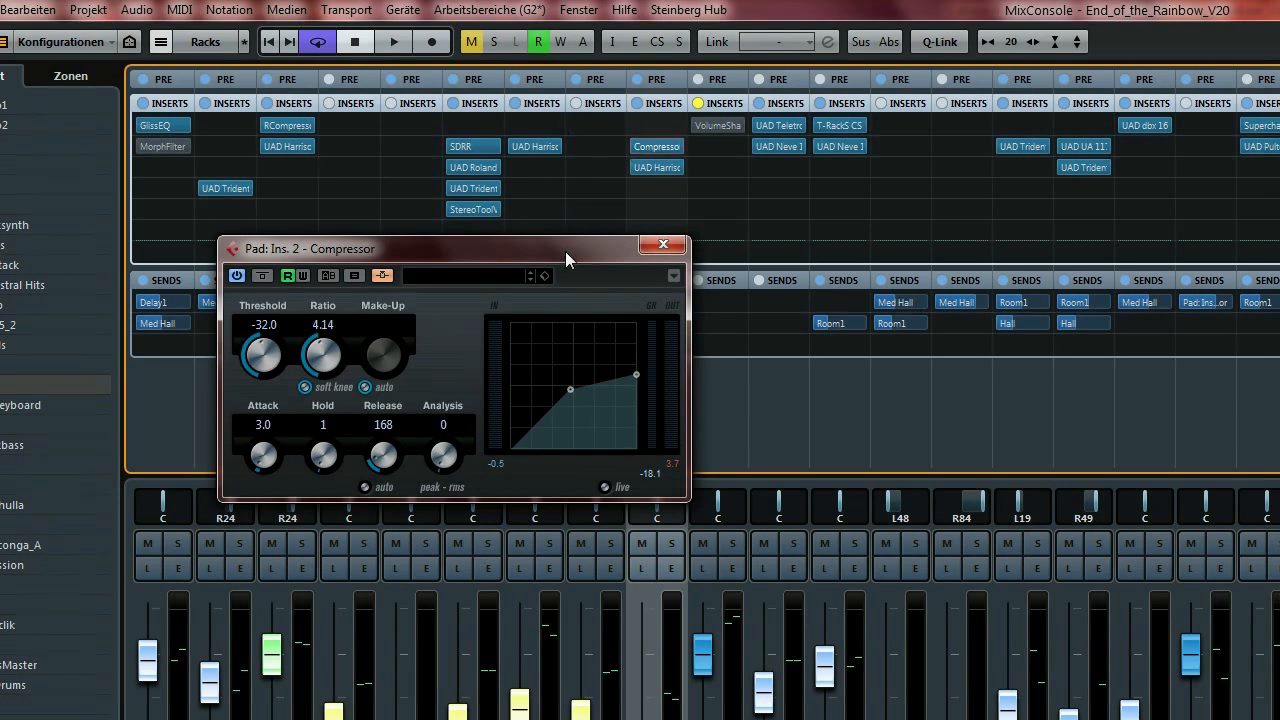
left_click_drag(566, 252, 722, 265)
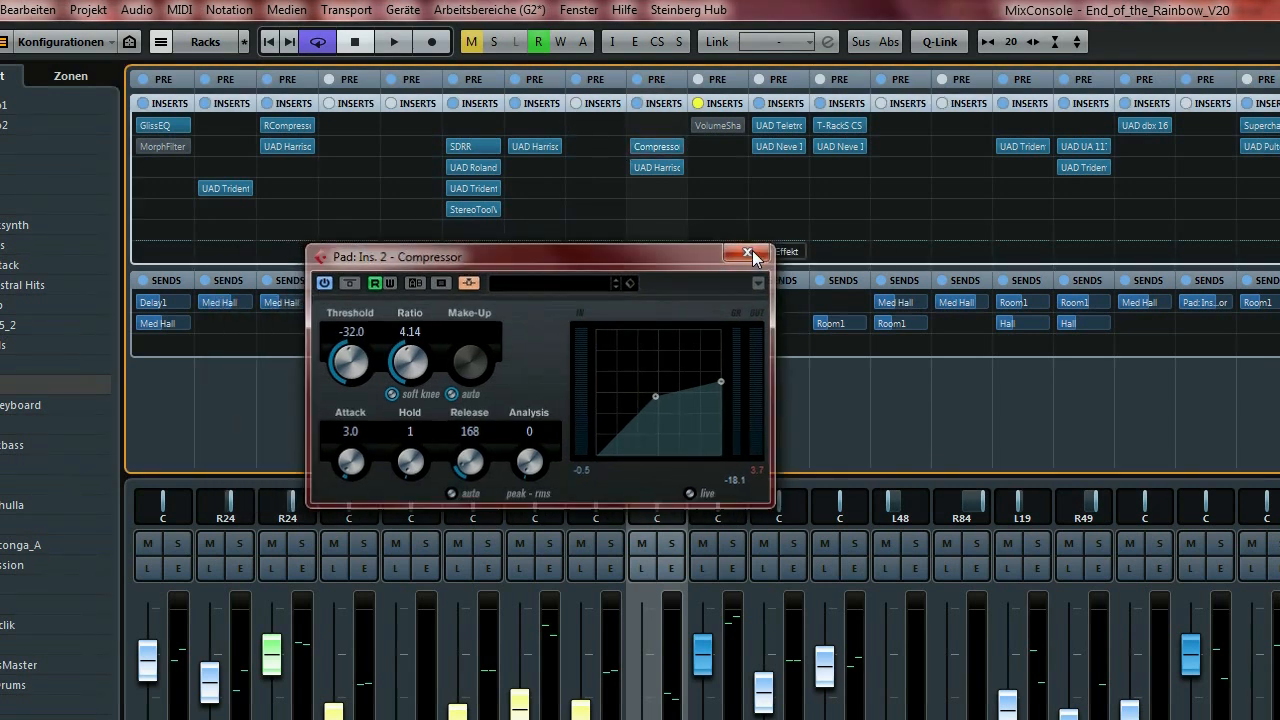
left_click(750, 251)
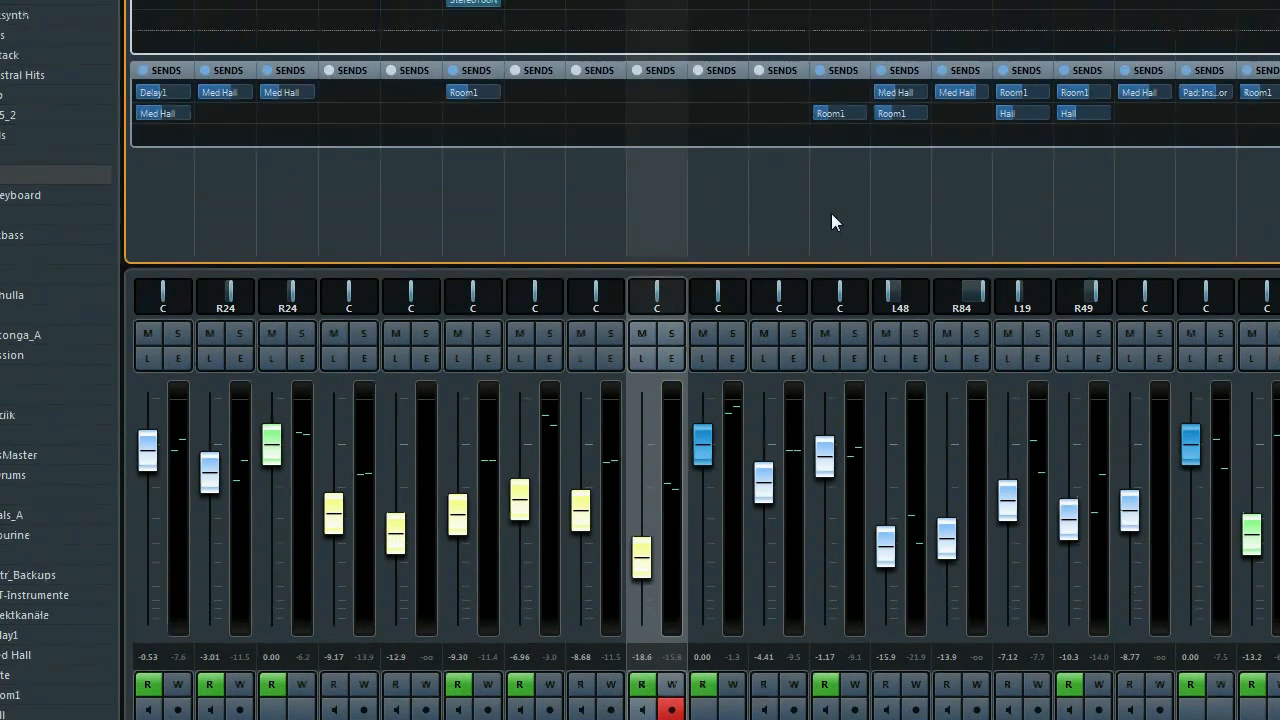
left_click(836, 110)
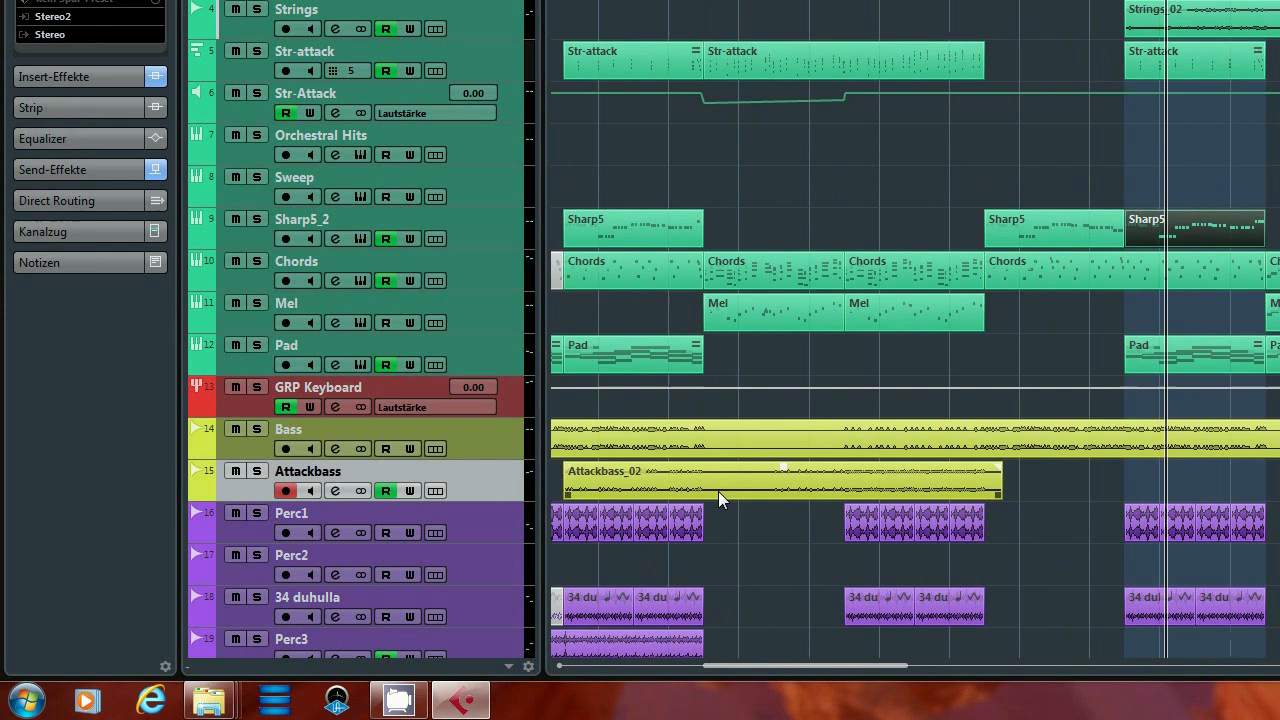
left_click(721, 484)
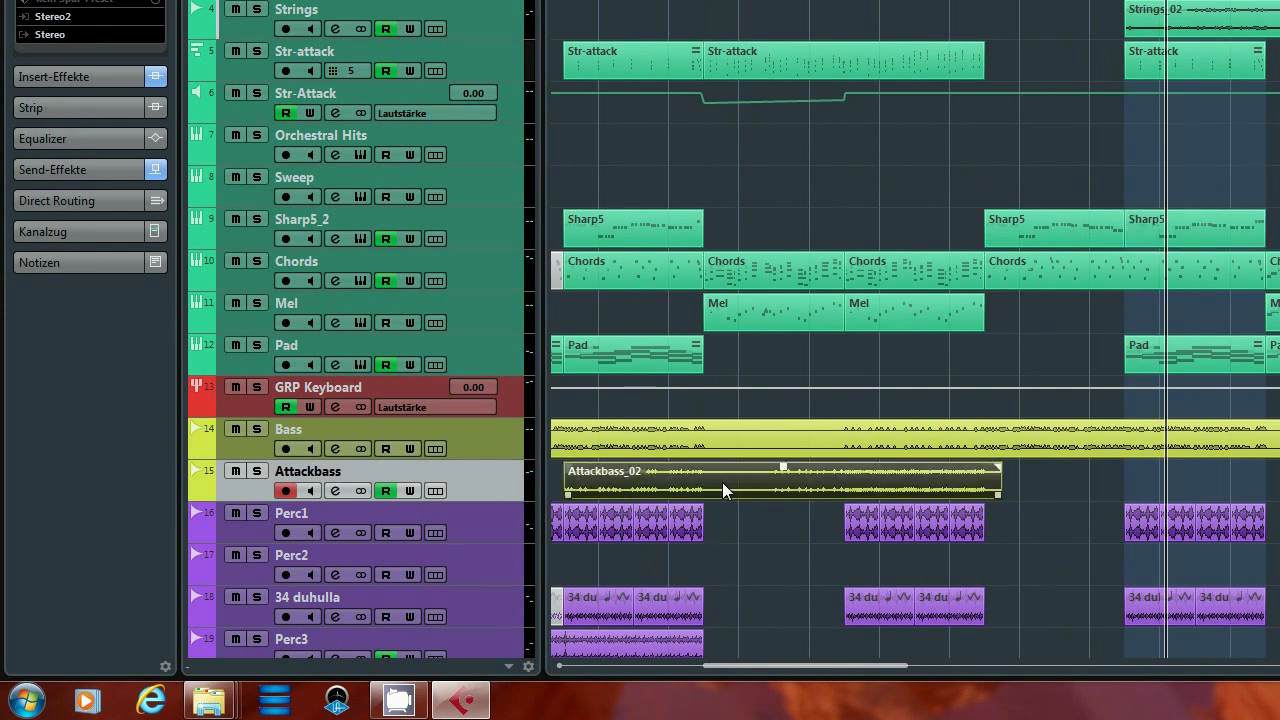
Loop the Attackbass_02 clip, start playback, solo Attackbass and switch to the MixConsole.
key("p")
key("space")
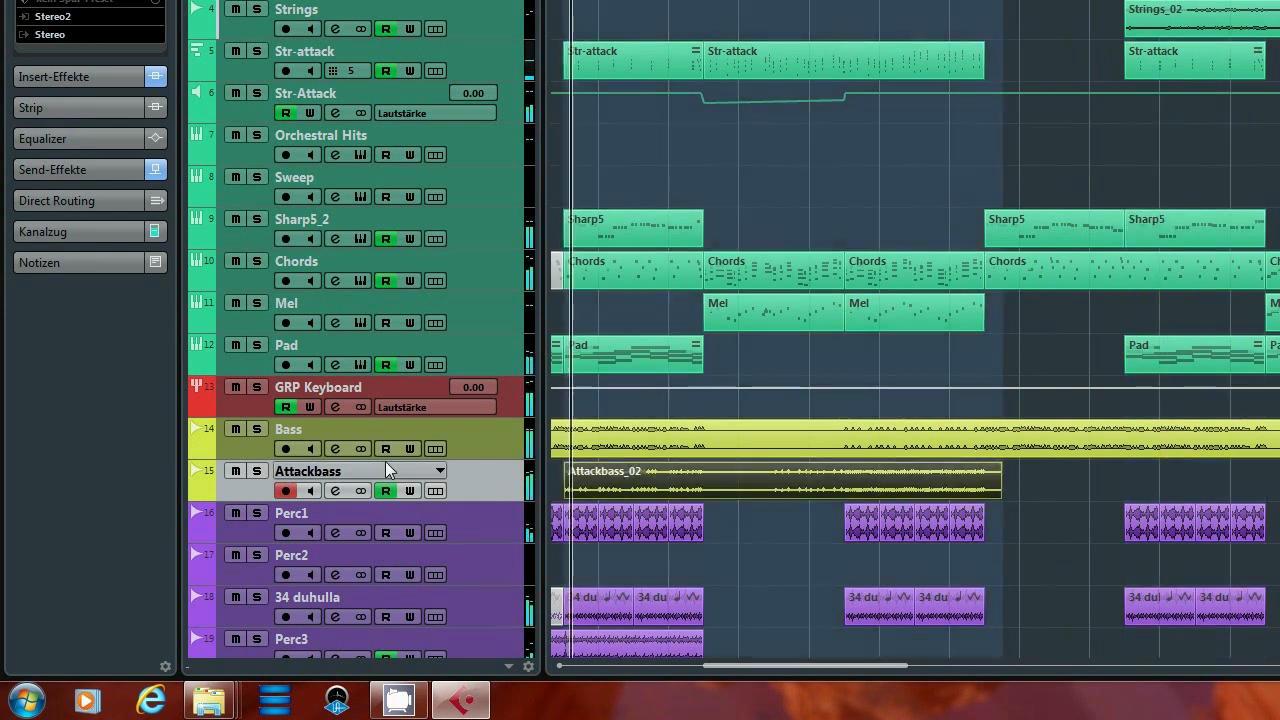
left_click(258, 472)
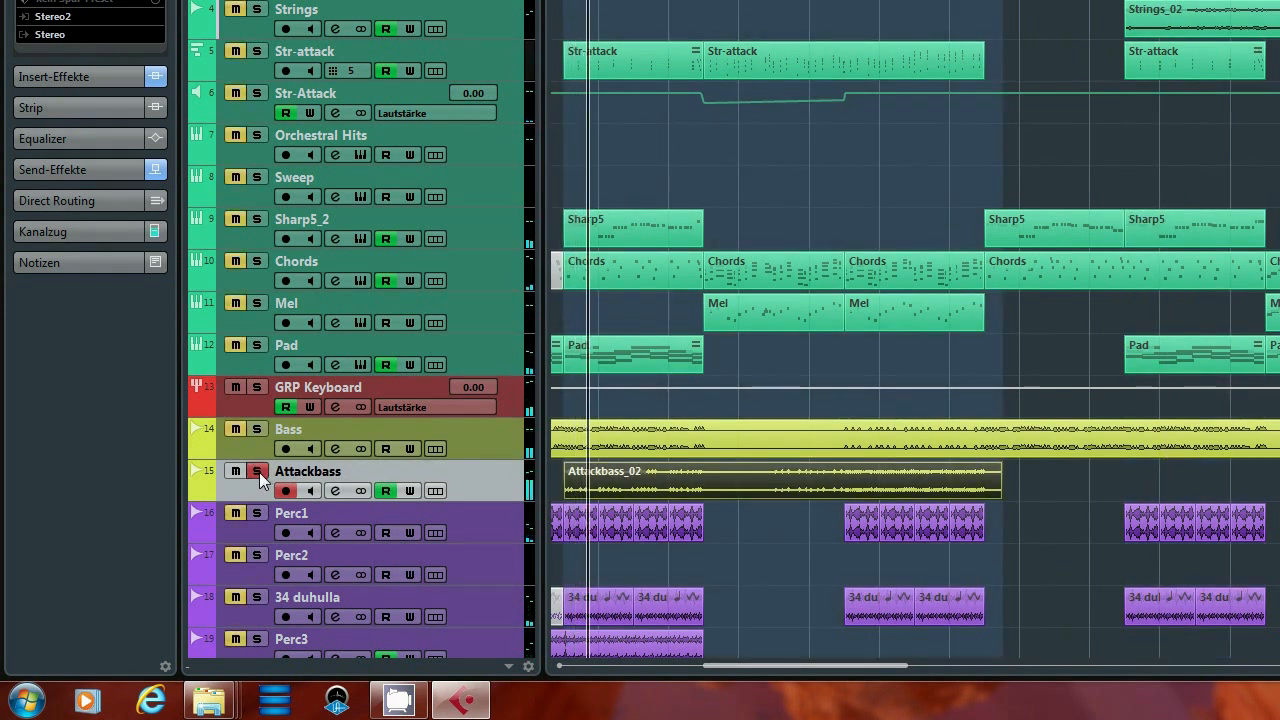
key("F3")
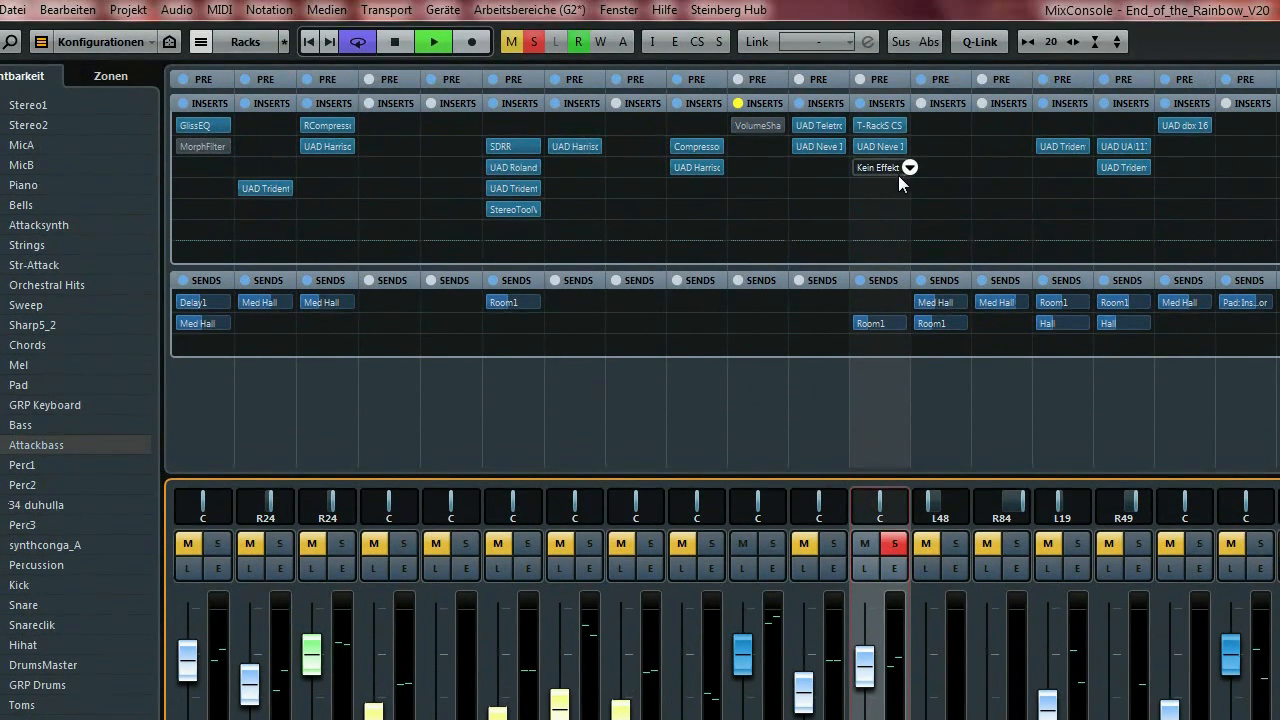
A/B the T-RackS CS Quad Image on Attackbass, close it, and unsolo.
left_click(893, 125)
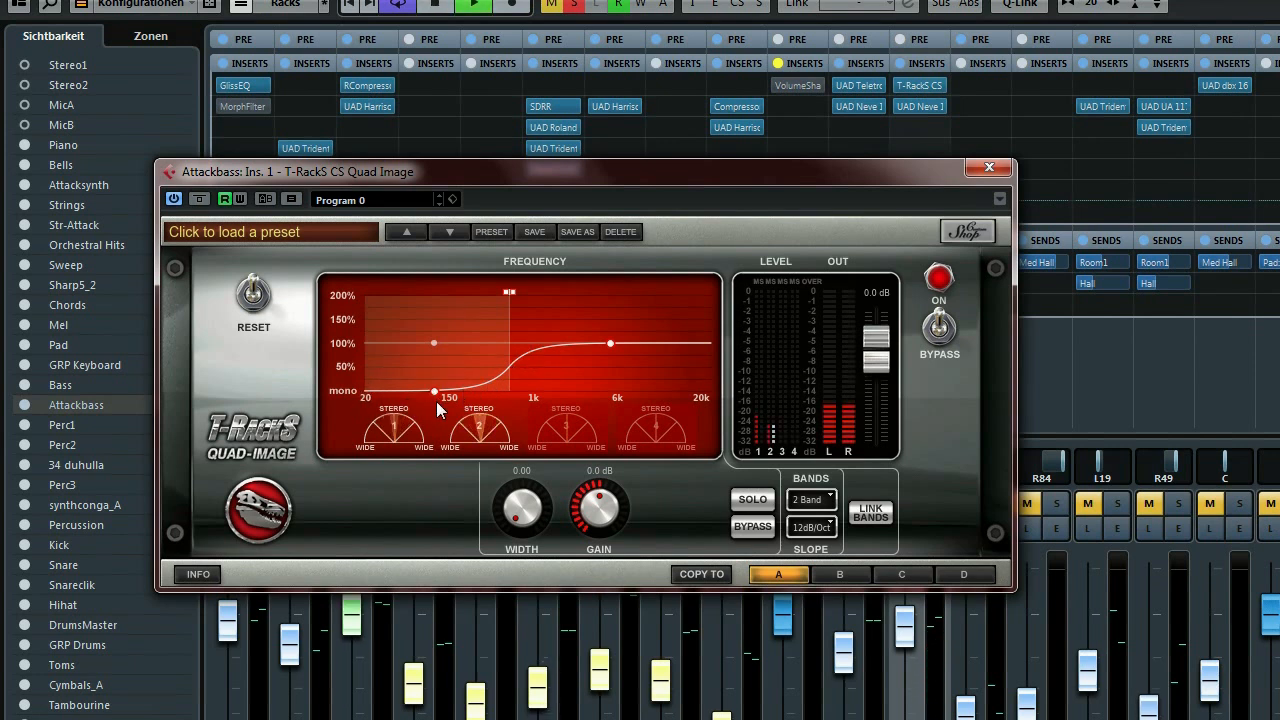
left_click(199, 200)
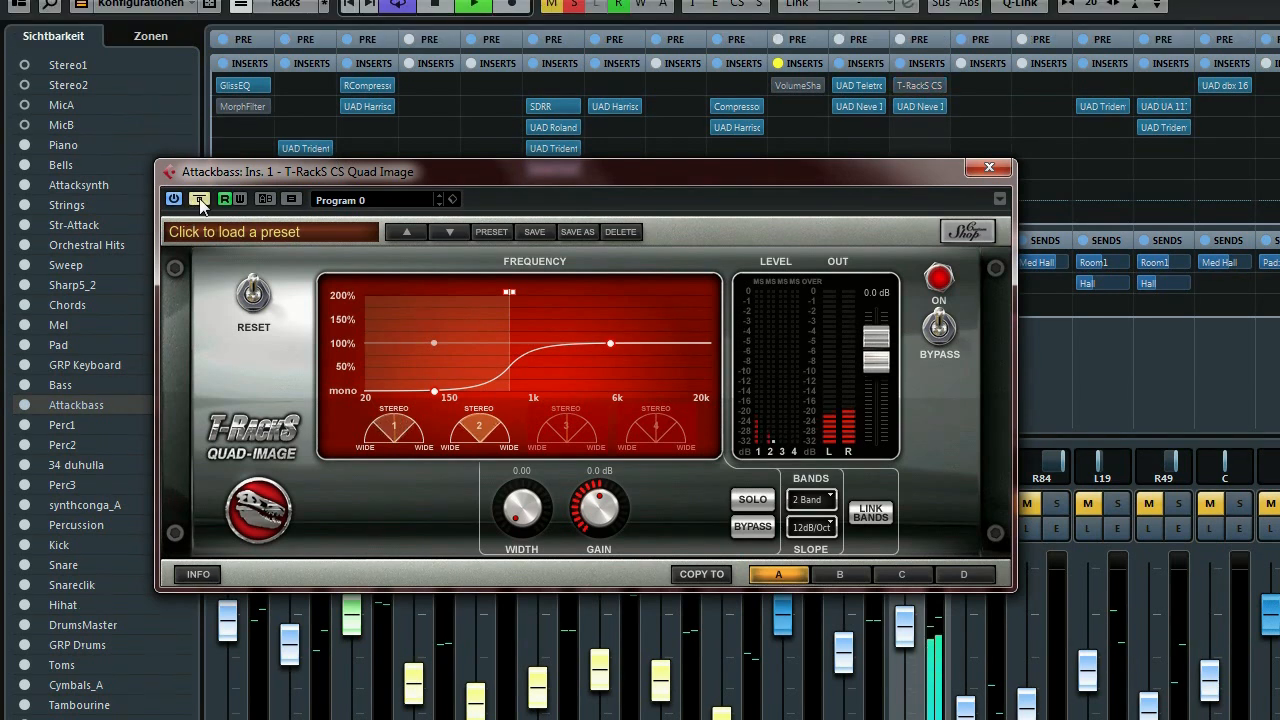
left_click(200, 200)
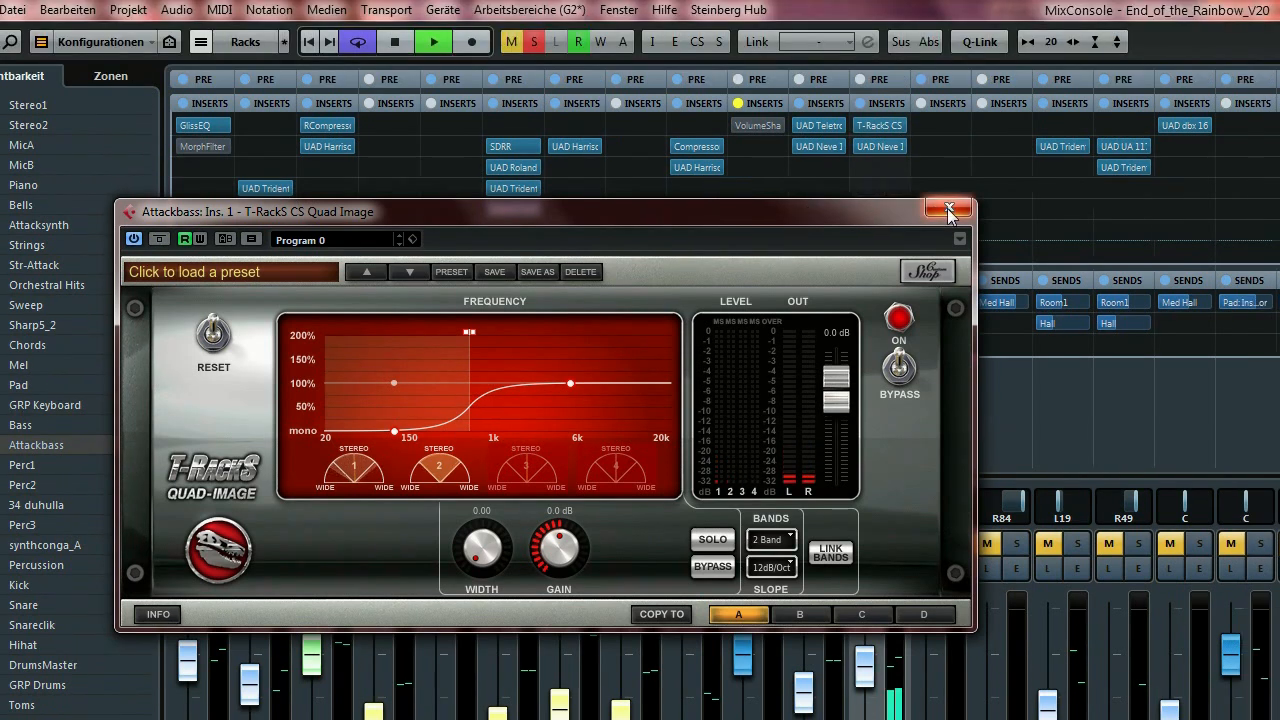
left_click(989, 167)
left_click(893, 545)
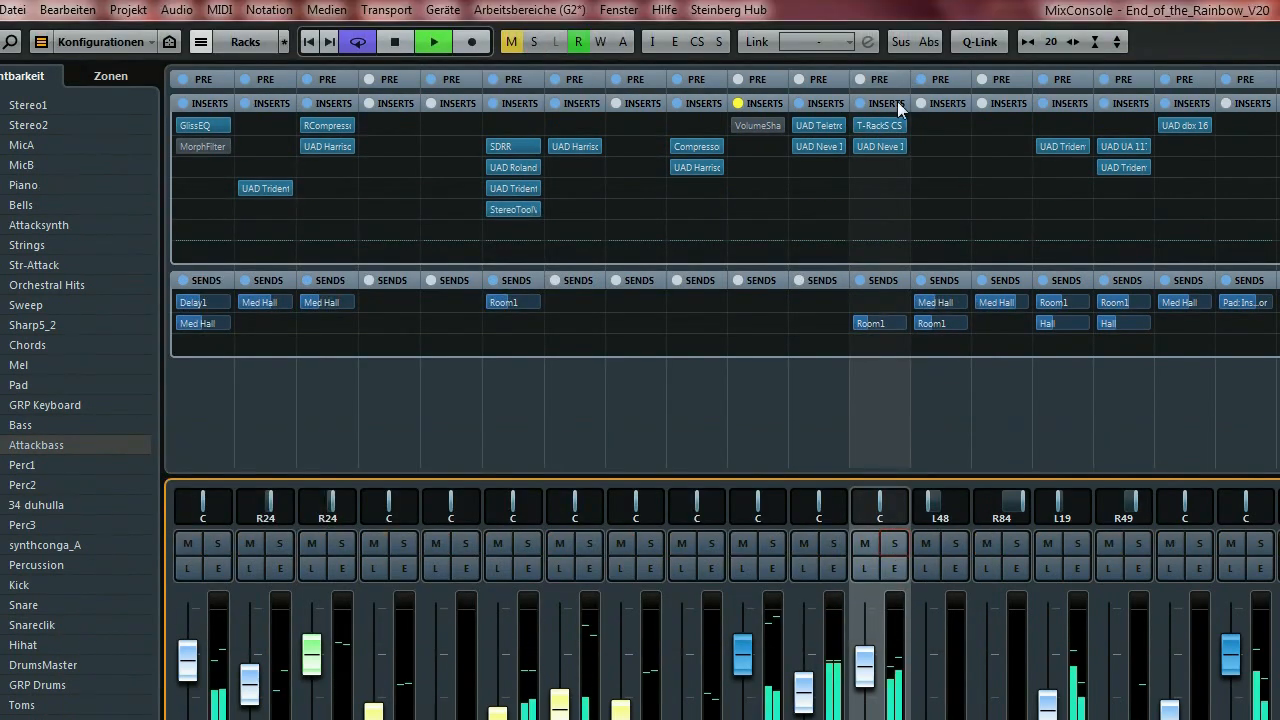
Toggle the T-RackS CS insert, reopen Quad Image and take it out of bypass.
mouse_move(856, 87)
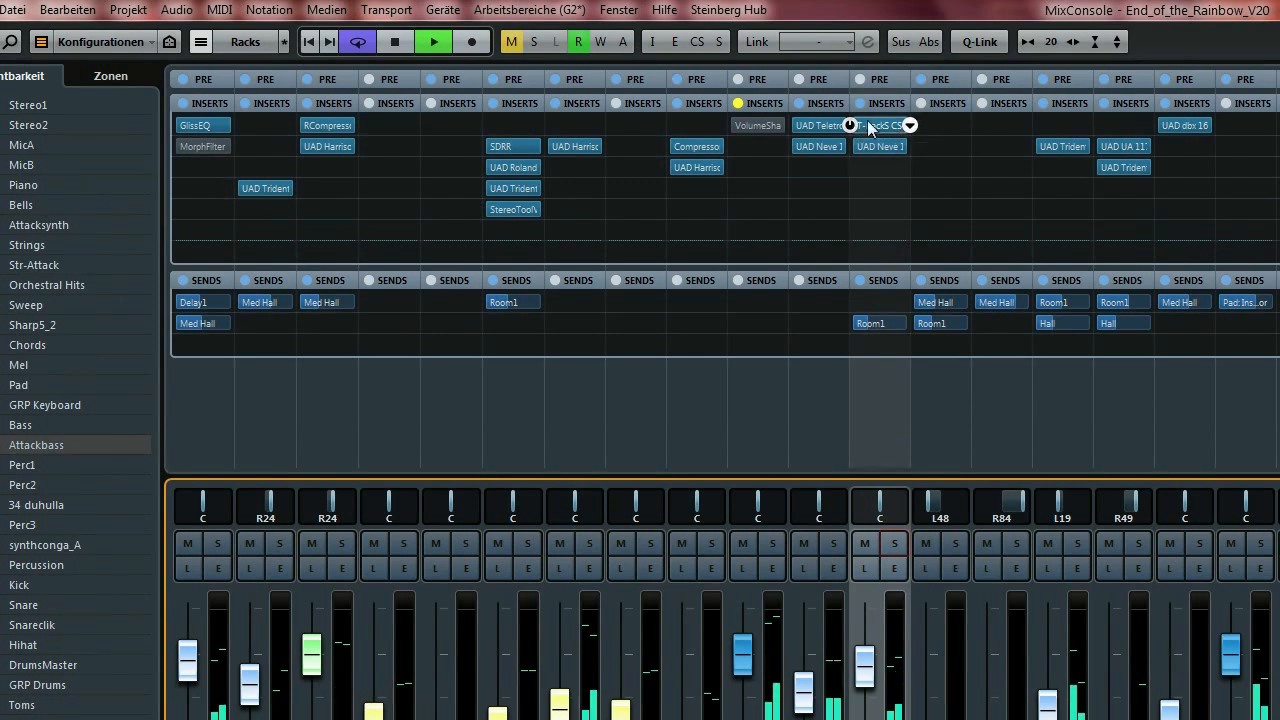
left_click(851, 125)
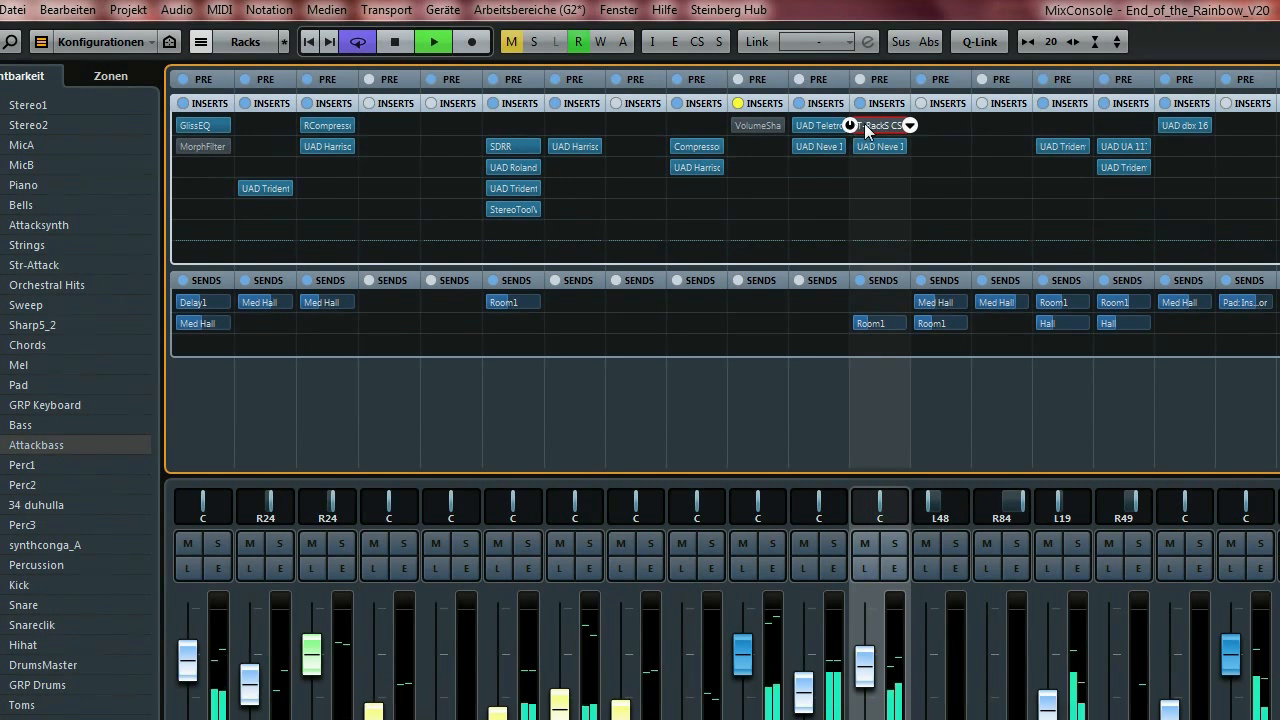
left_click(852, 125)
left_click(199, 240)
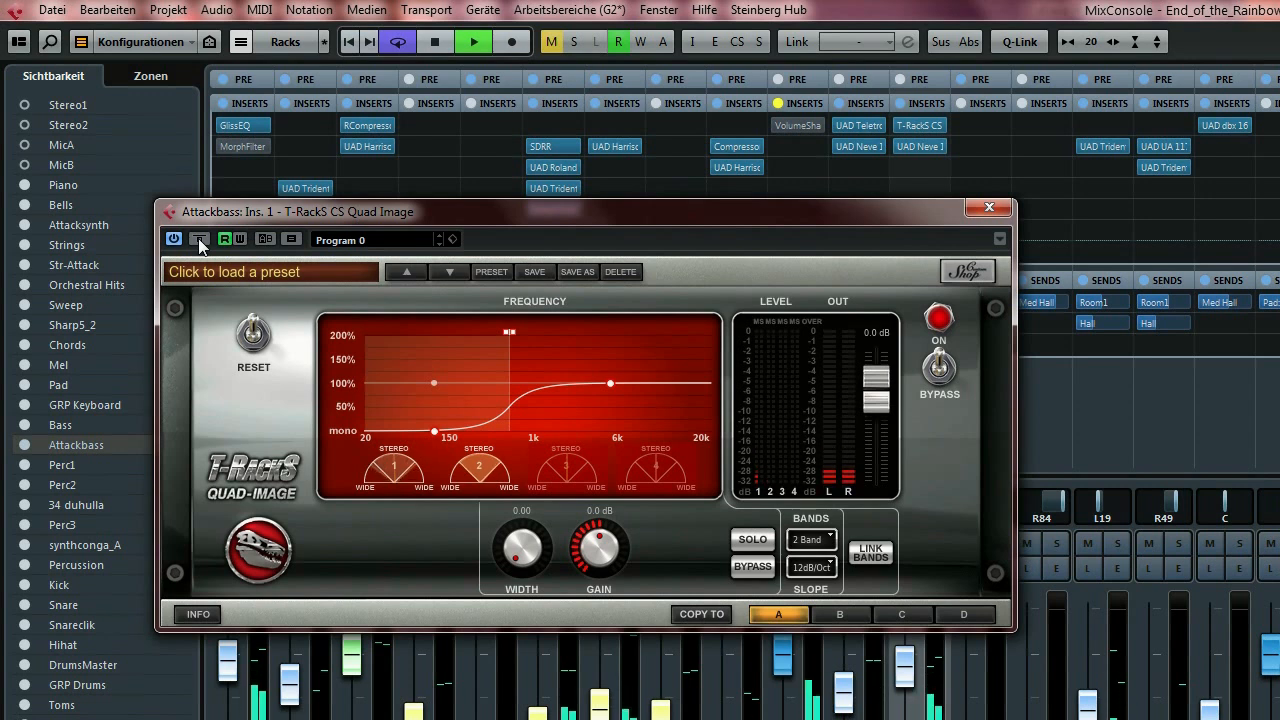
Compare Quad Image bypassed and active during playback, stop, then reposition its window.
key("space")
key("space")
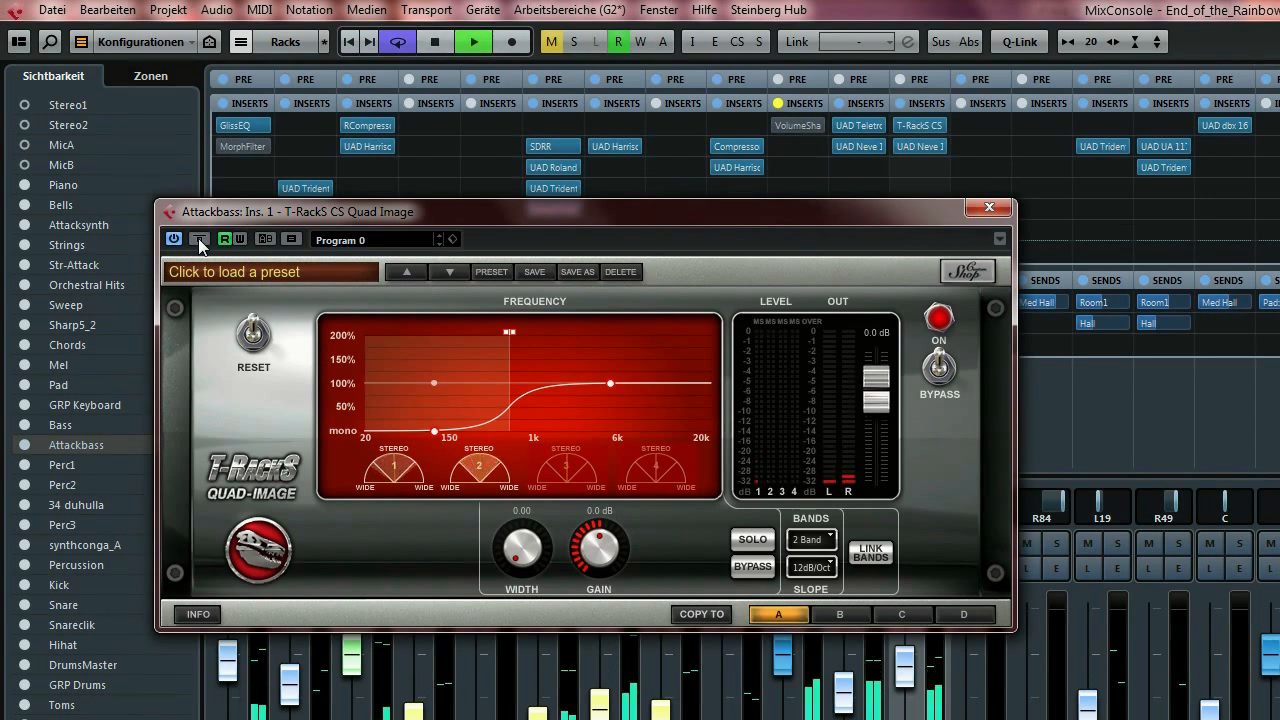
left_click(199, 240)
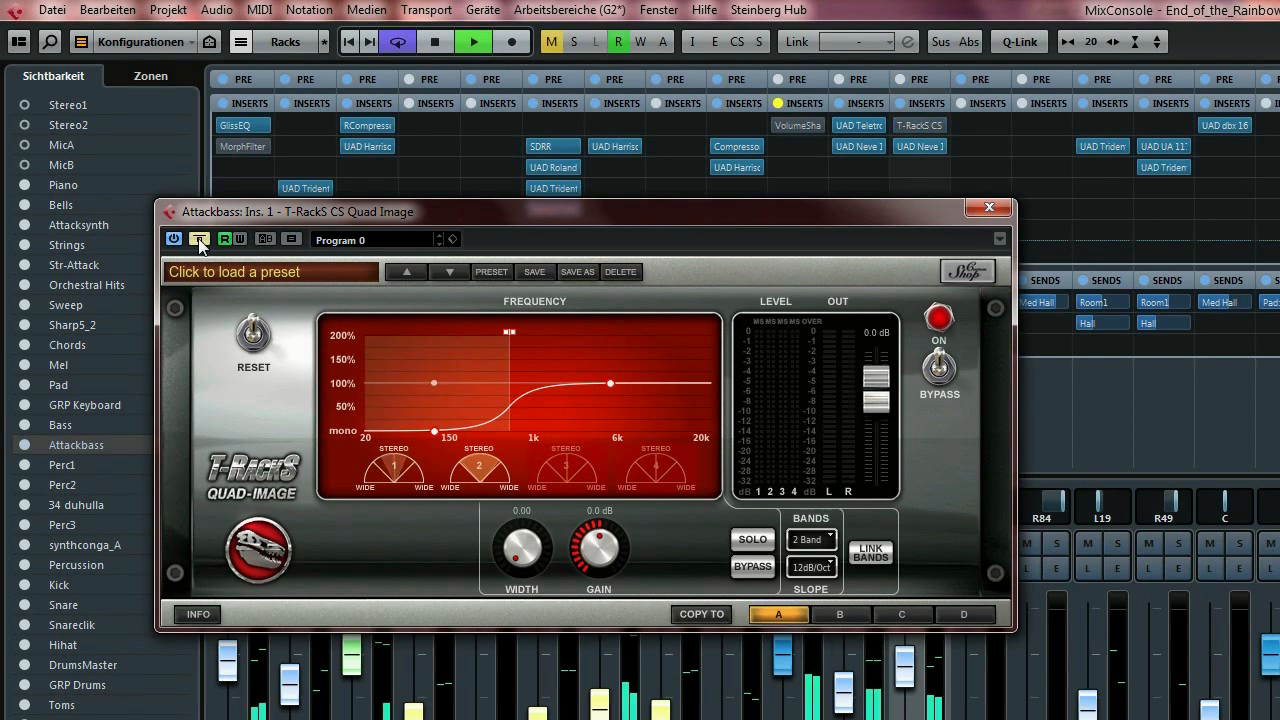
left_click(200, 242)
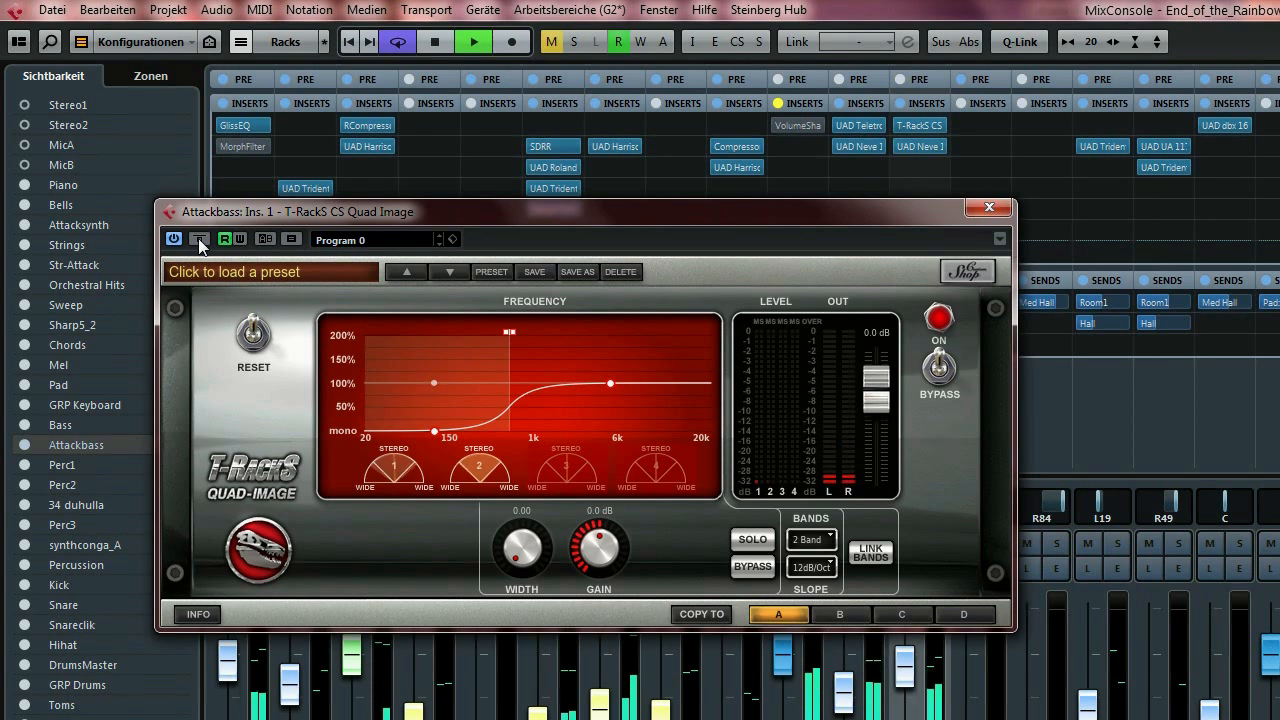
key("space")
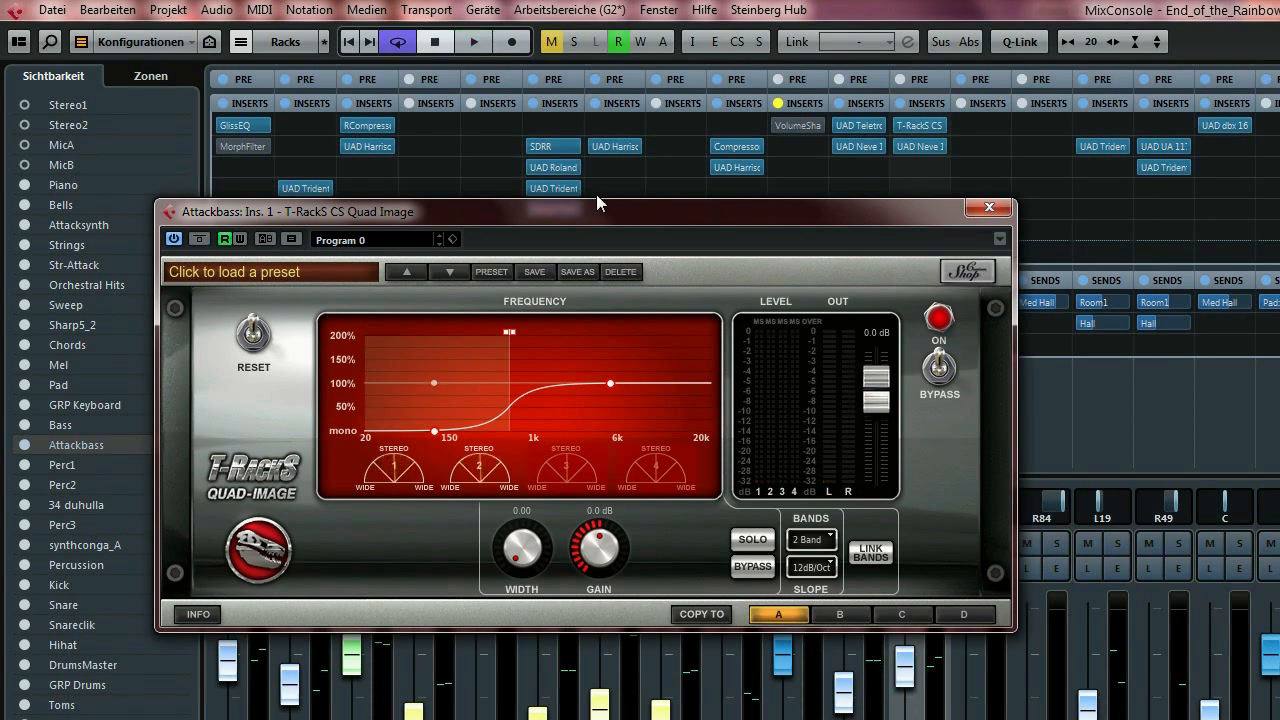
left_click_drag(611, 216, 710, 157)
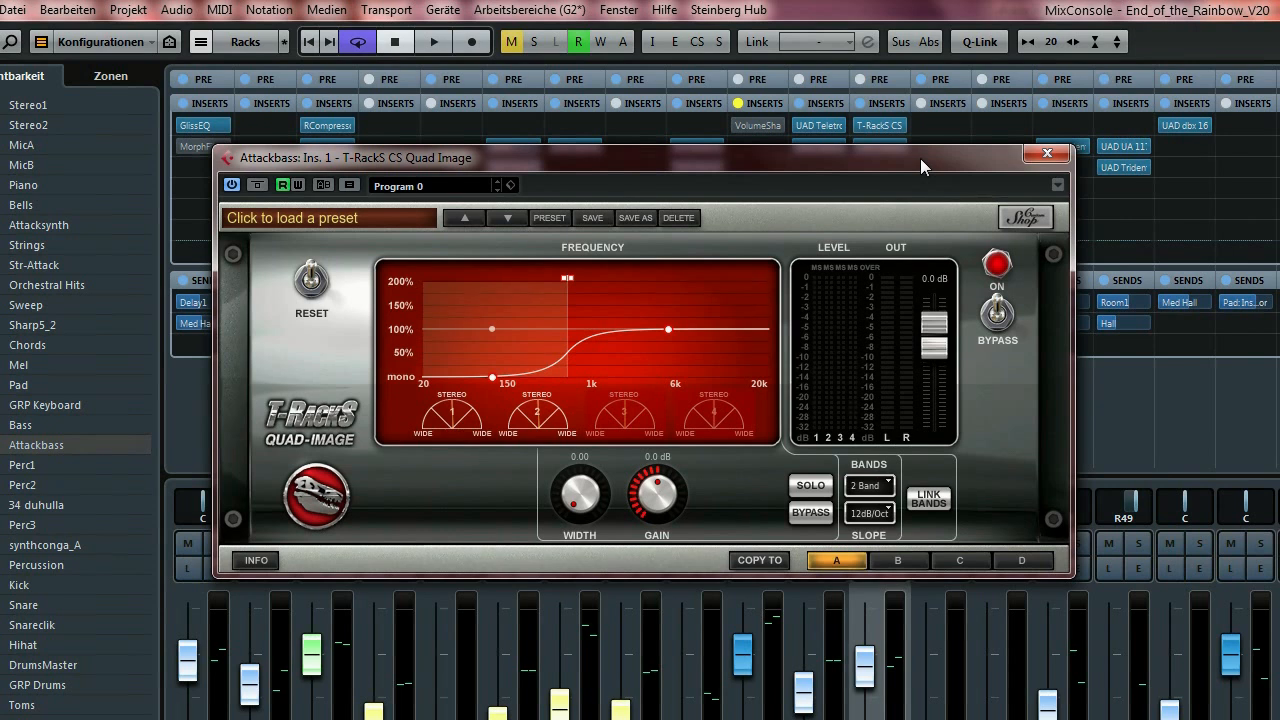
left_click_drag(920, 158, 902, 172)
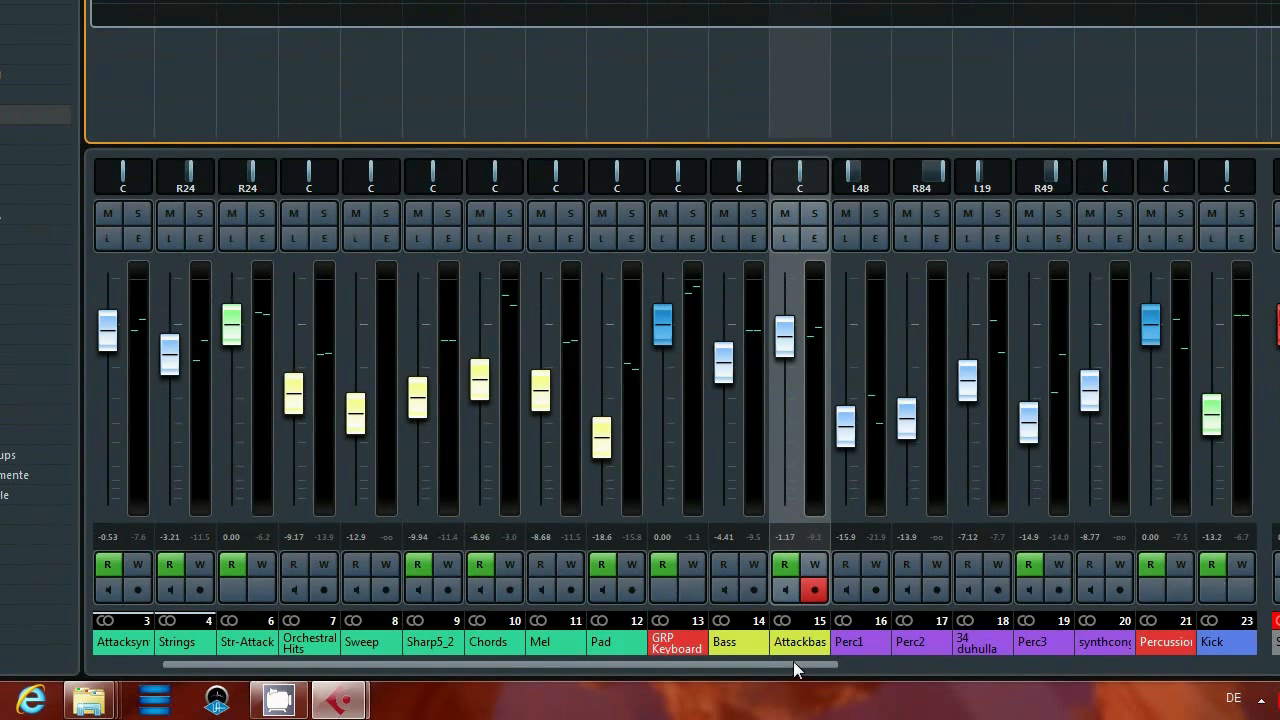
Select the synthconga_A channel in the mixer and return to the arrangement.
left_click_drag(797, 660, 842, 663)
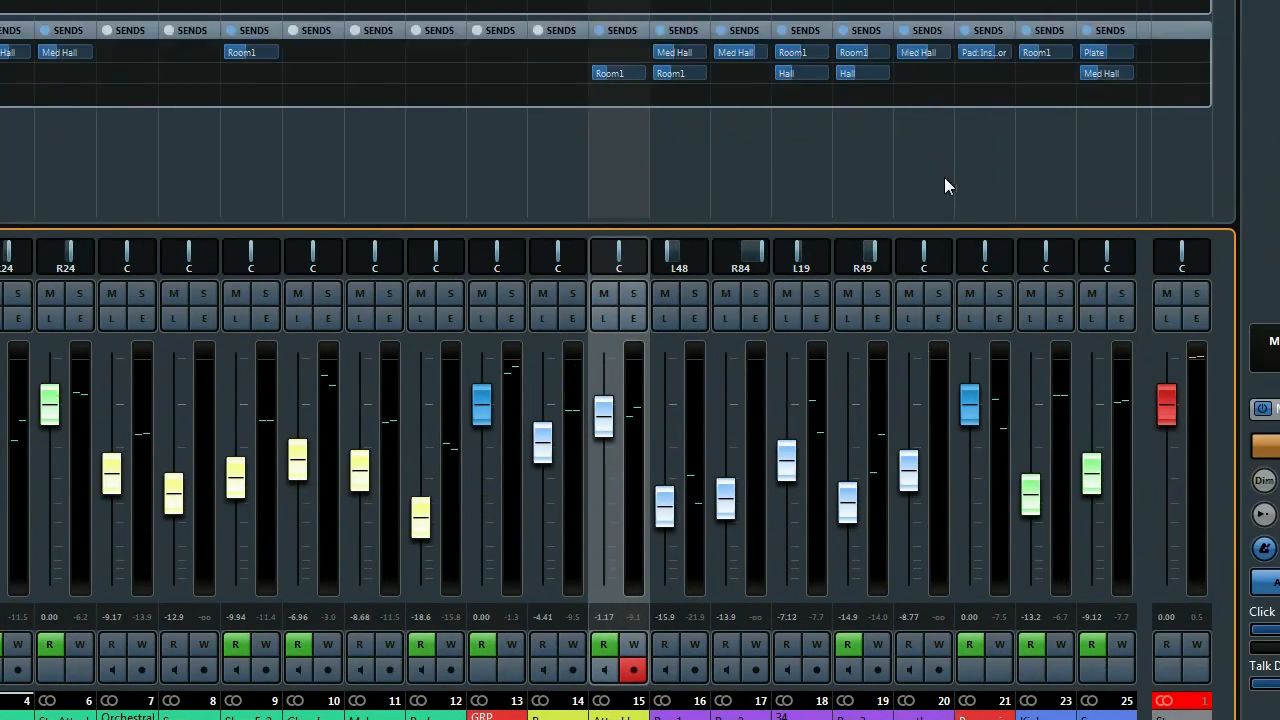
left_click(969, 97)
key("F3")
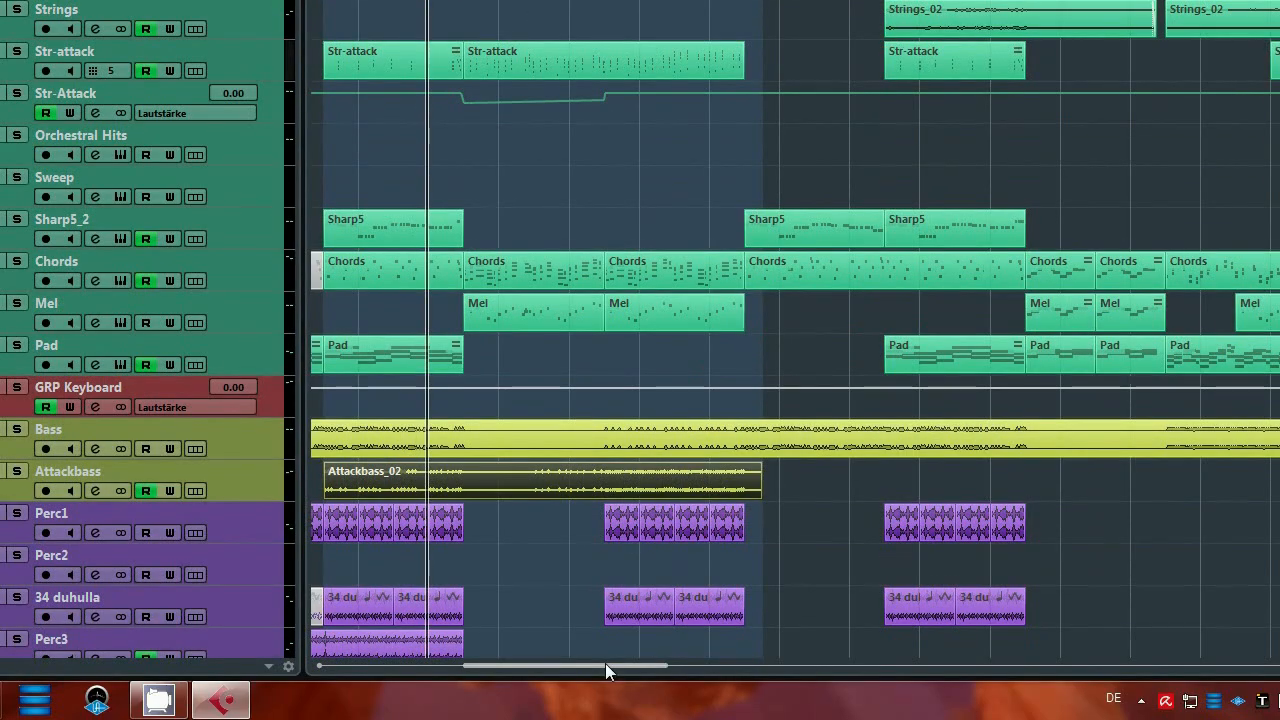
Loop the synthconga clip, start playback, solo synthconga_A and switch to the MixConsole.
left_click_drag(605, 663, 421, 664)
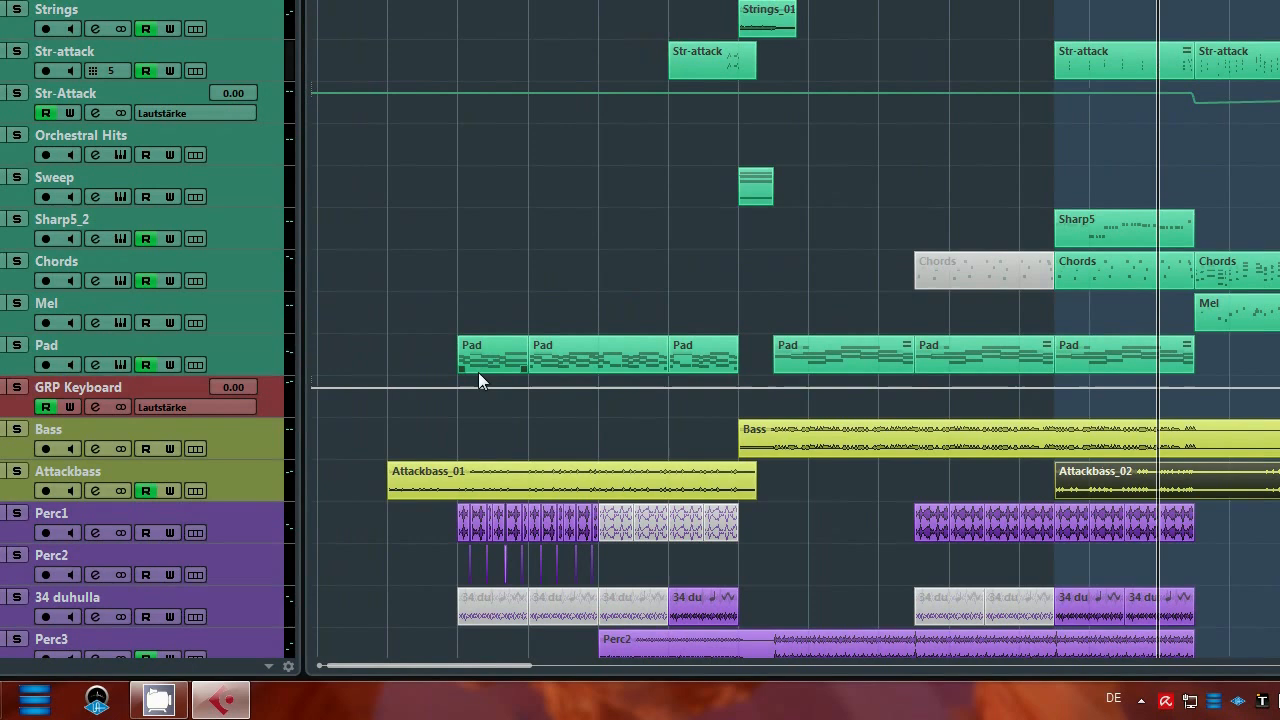
scroll(469, 363, "down", 4)
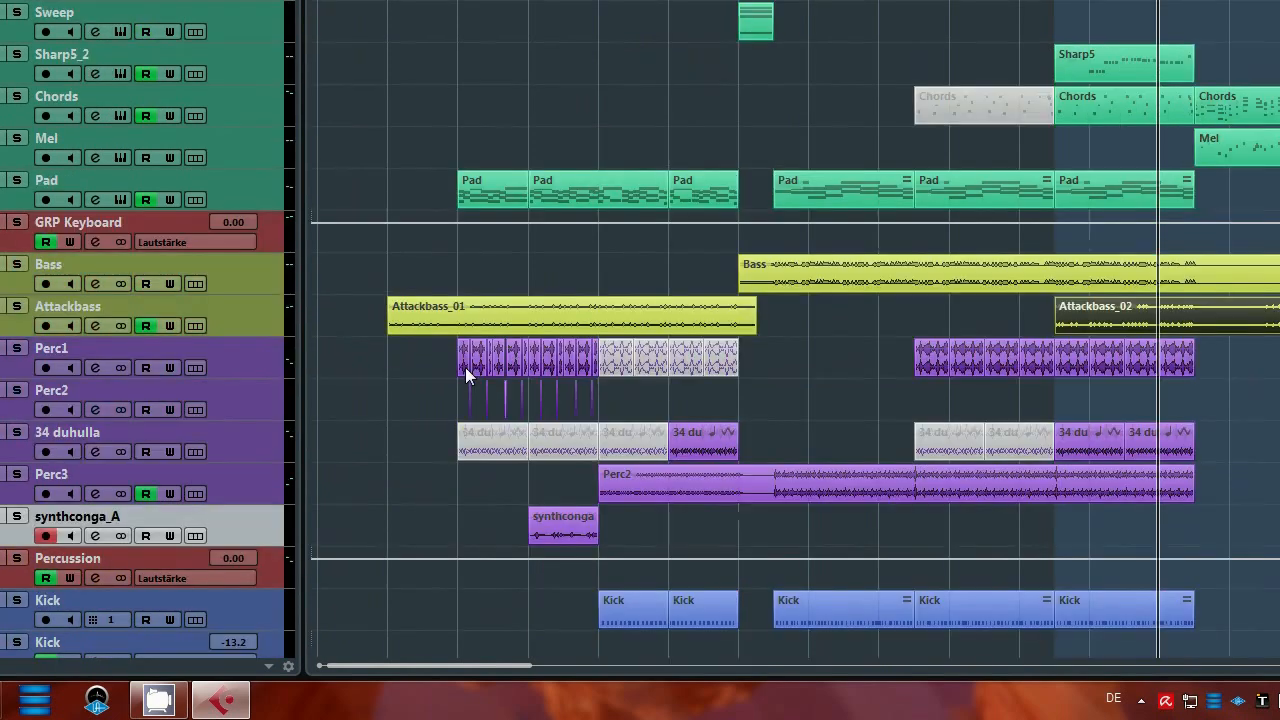
left_click(561, 535)
key("p")
key("space")
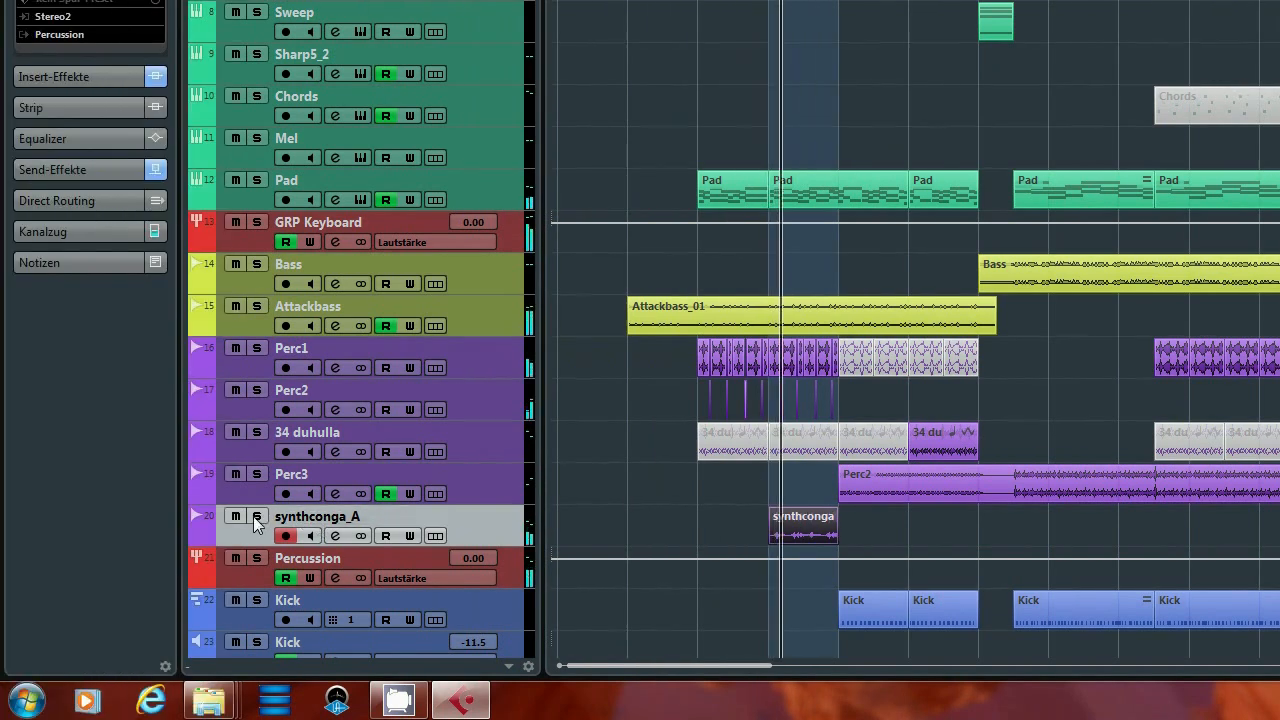
left_click(17, 516)
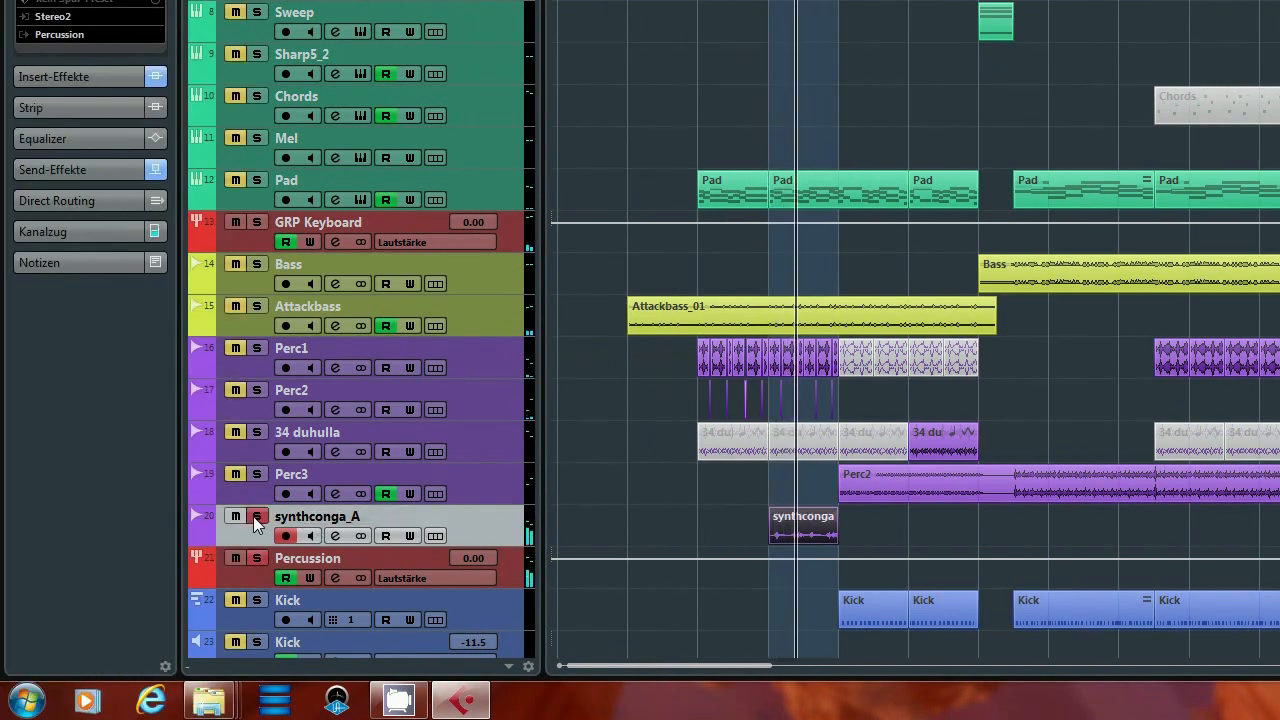
key("F3")
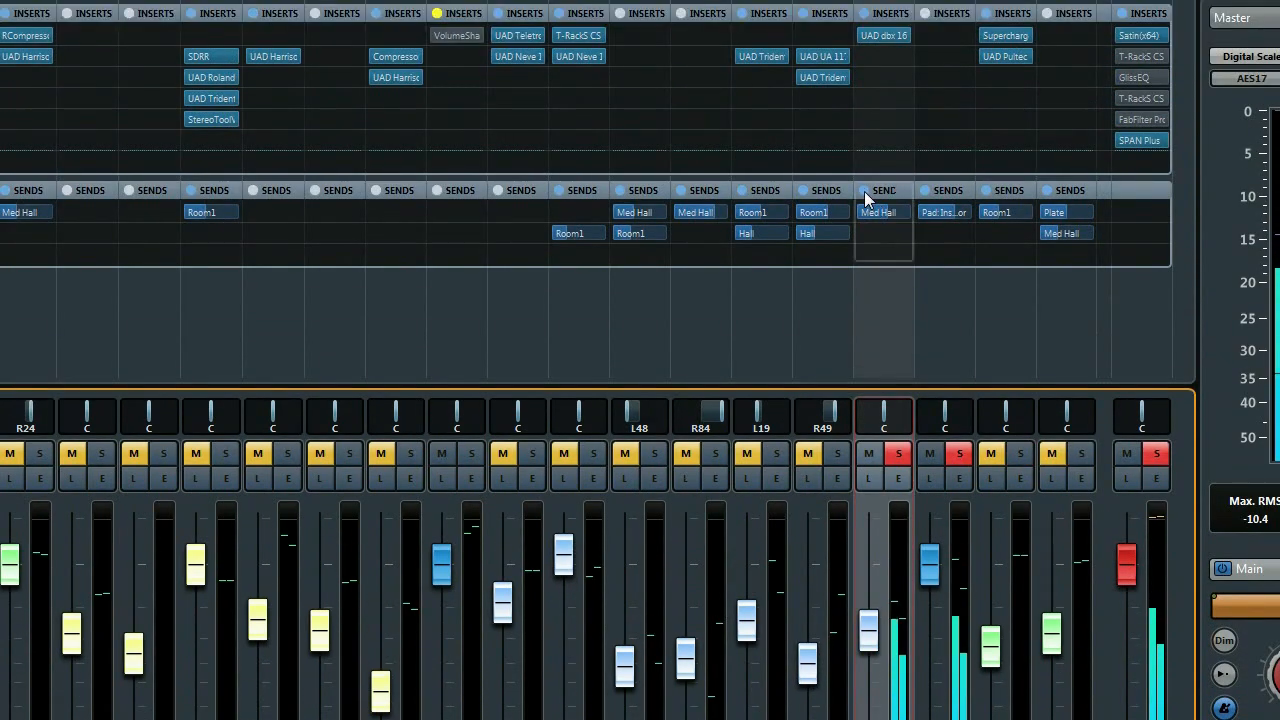
Bypass synthconga_A's sends and open the UAD dbx 160, positioned mid-mixer.
left_click(864, 191)
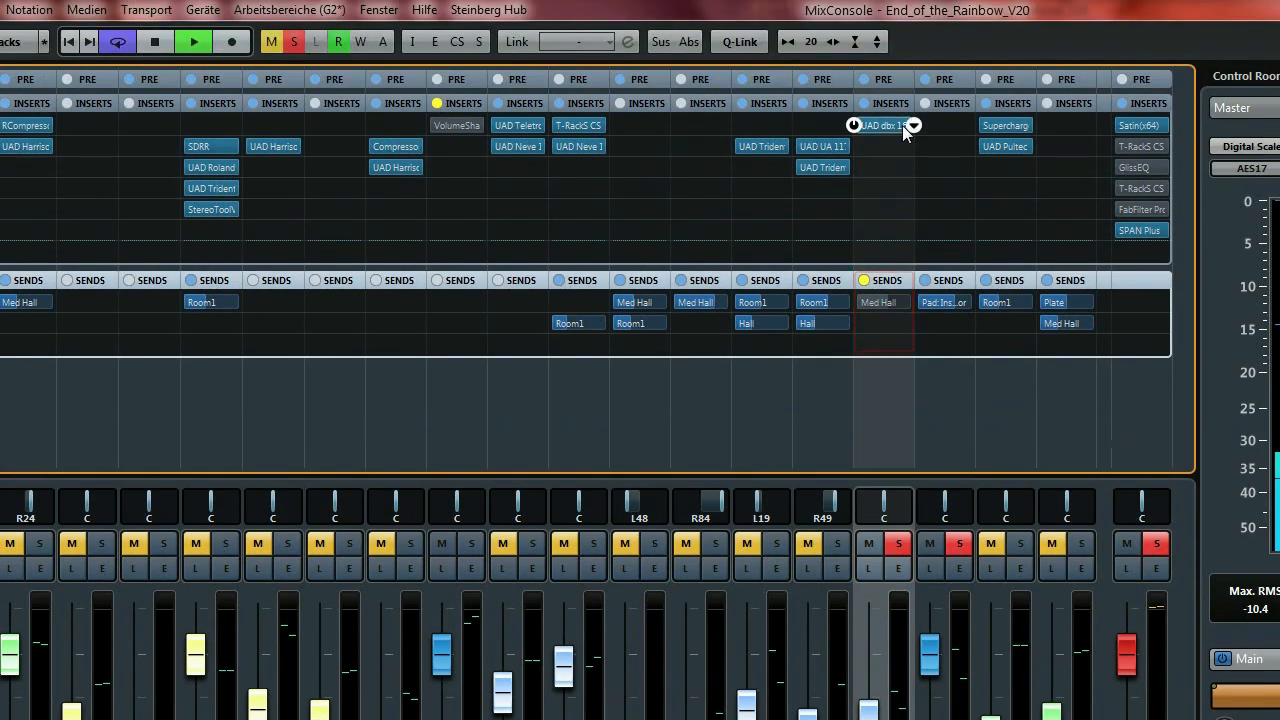
left_click(888, 37)
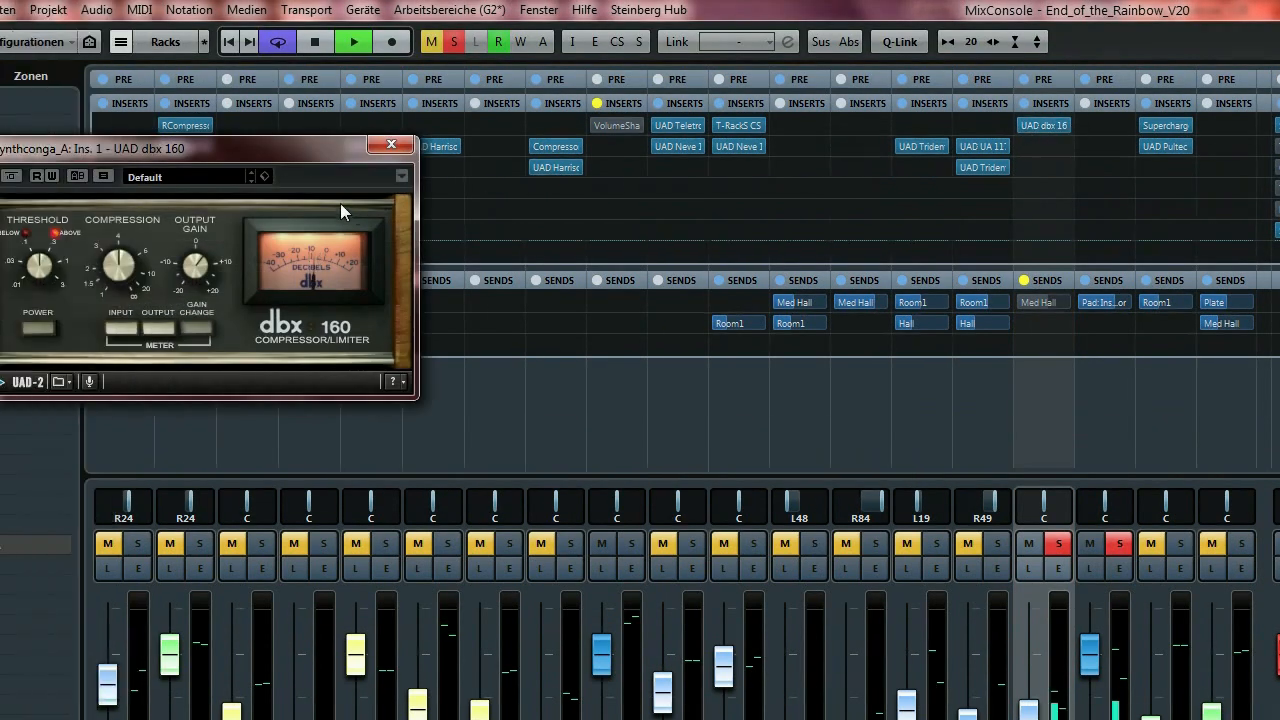
left_click_drag(322, 154, 592, 226)
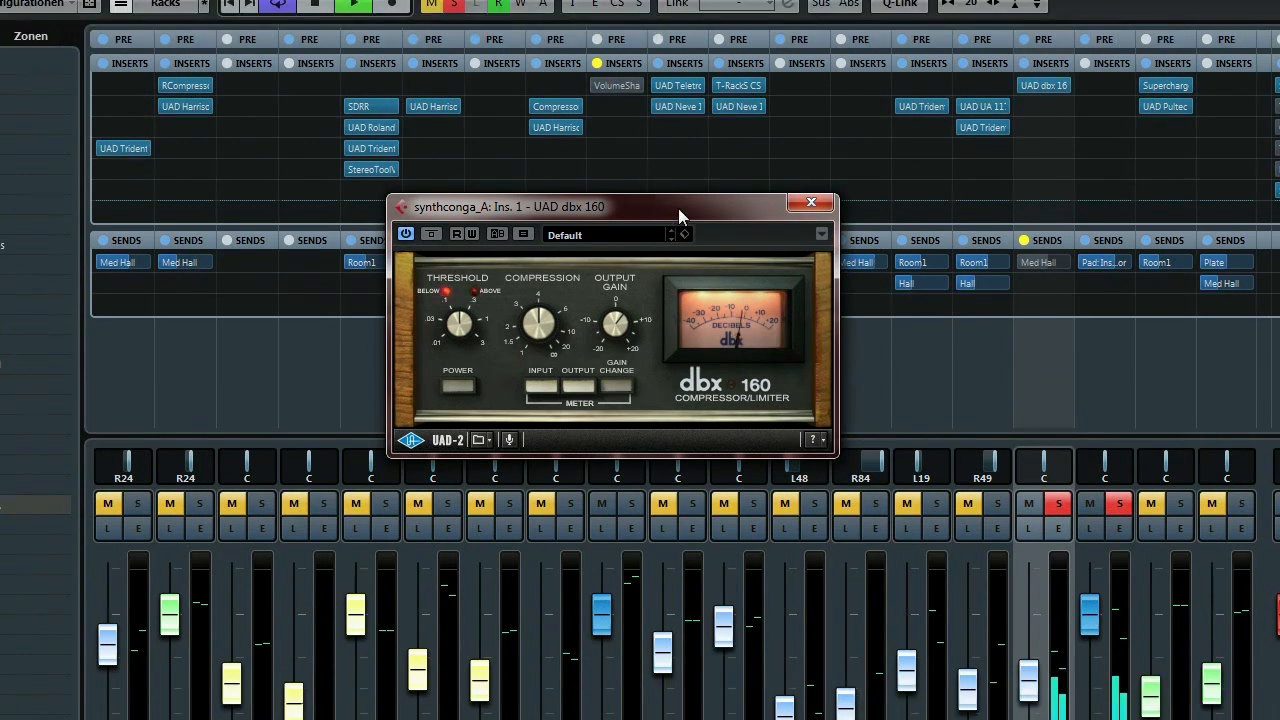
left_click_drag(678, 248, 830, 323)
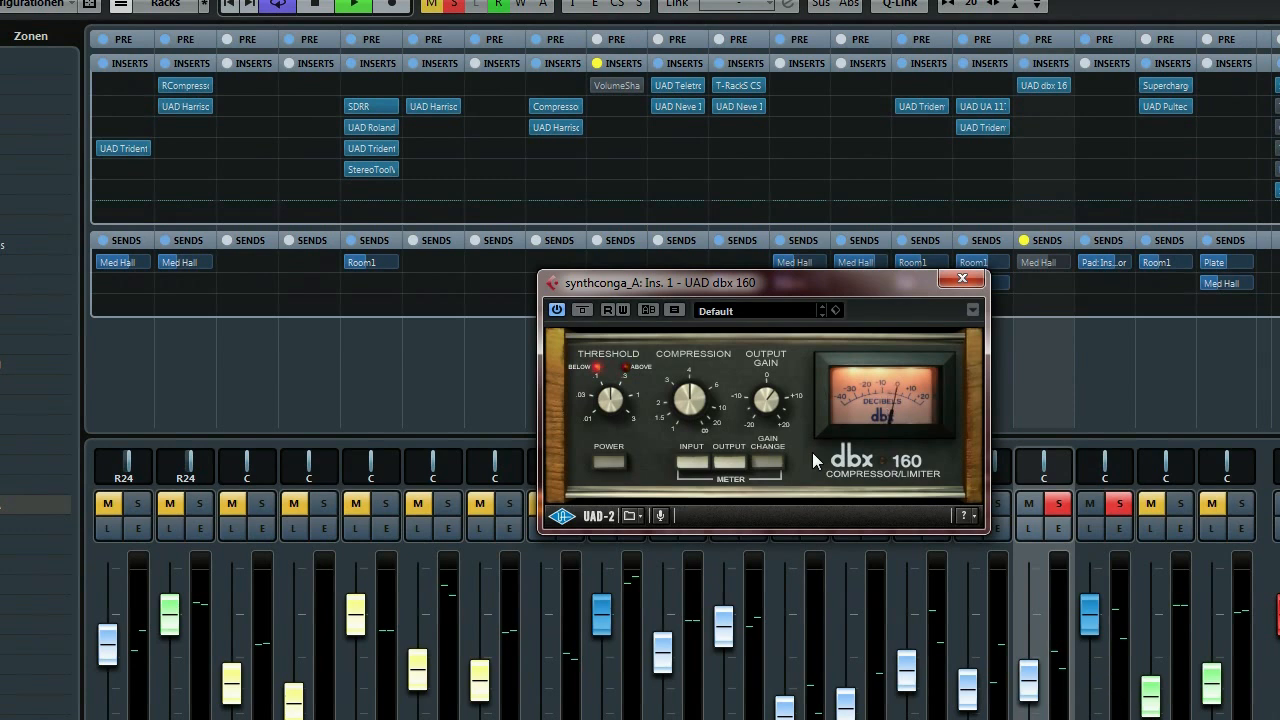
A/B the dbx 160 bypass twice, leave it active, and close its window.
left_click(584, 311)
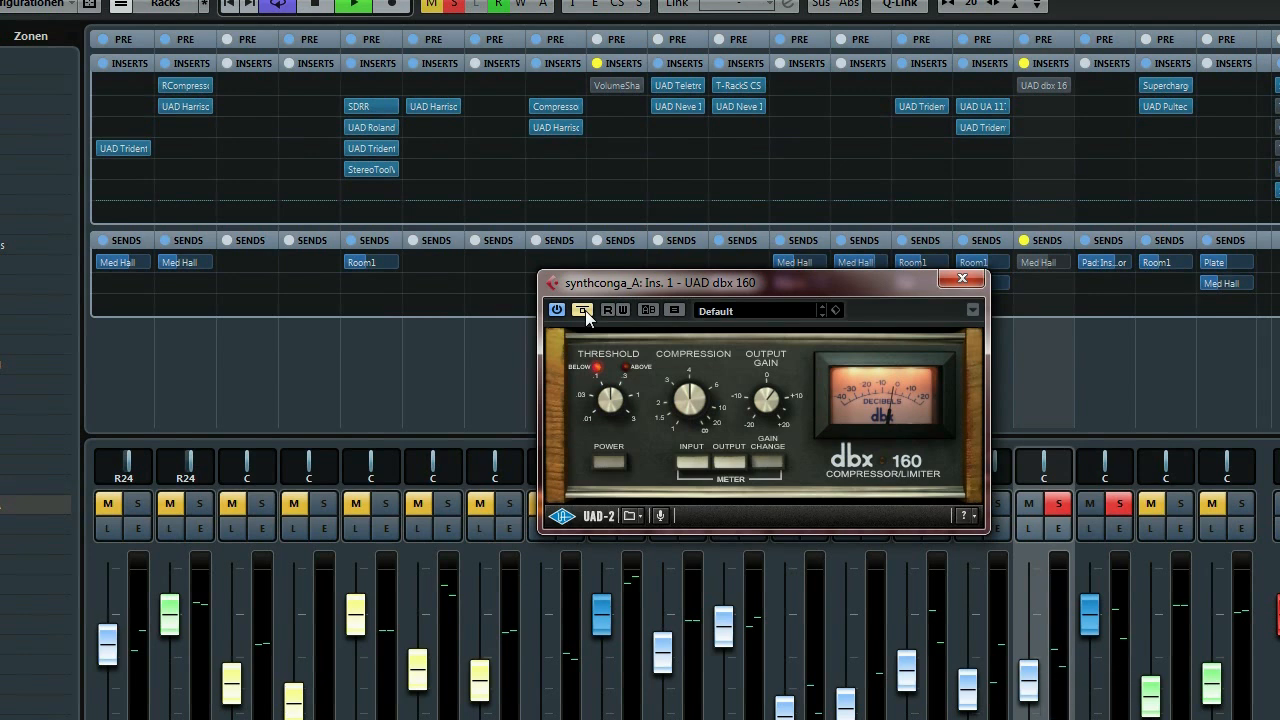
left_click(584, 311)
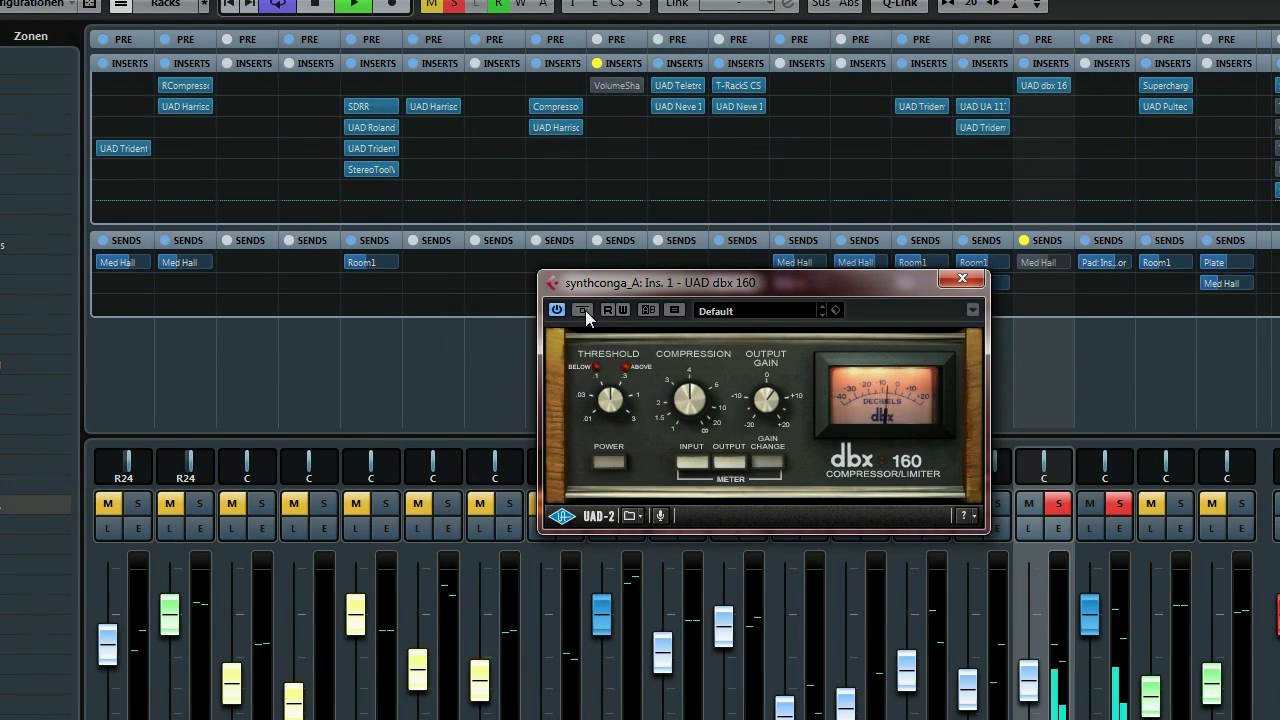
left_click(584, 311)
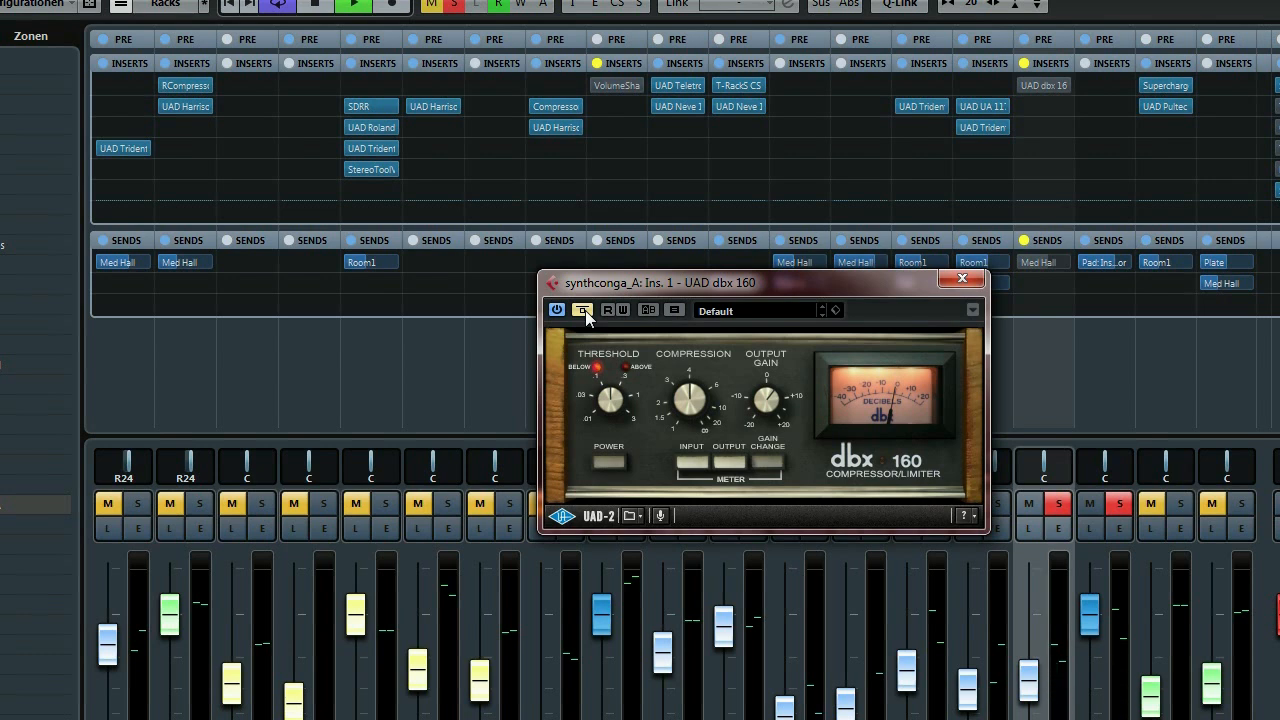
left_click(585, 310)
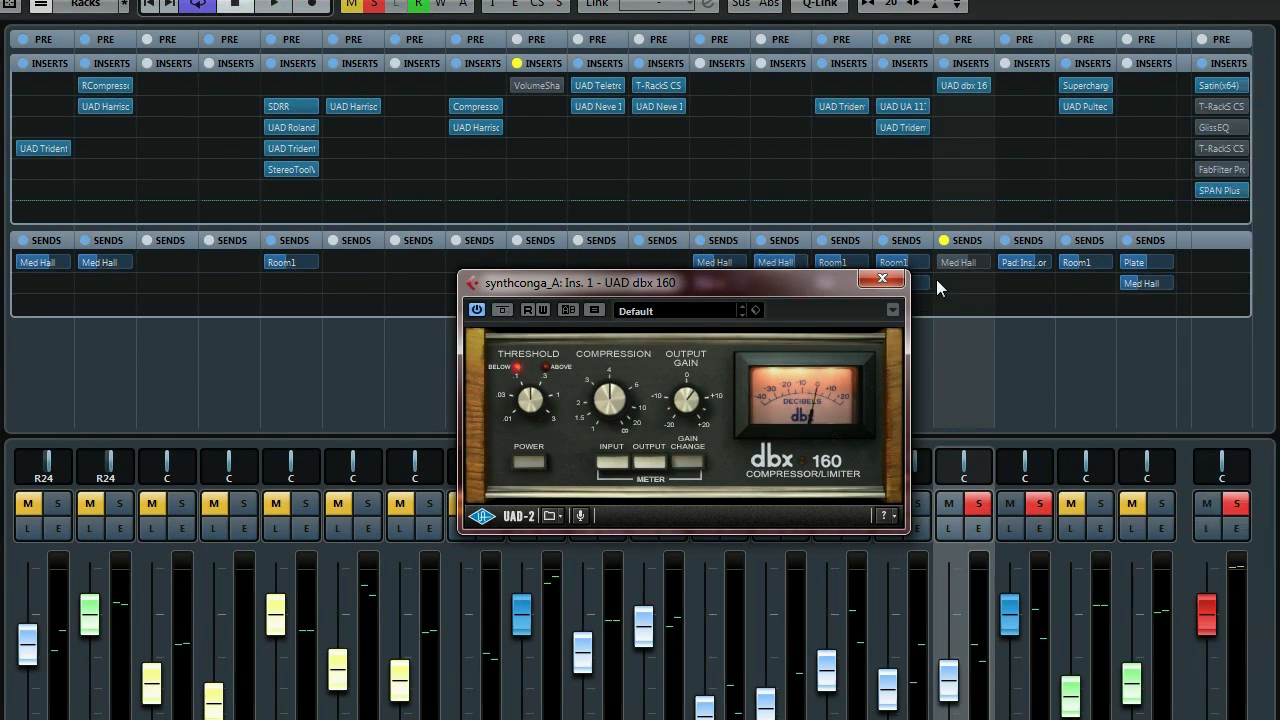
left_click(882, 278)
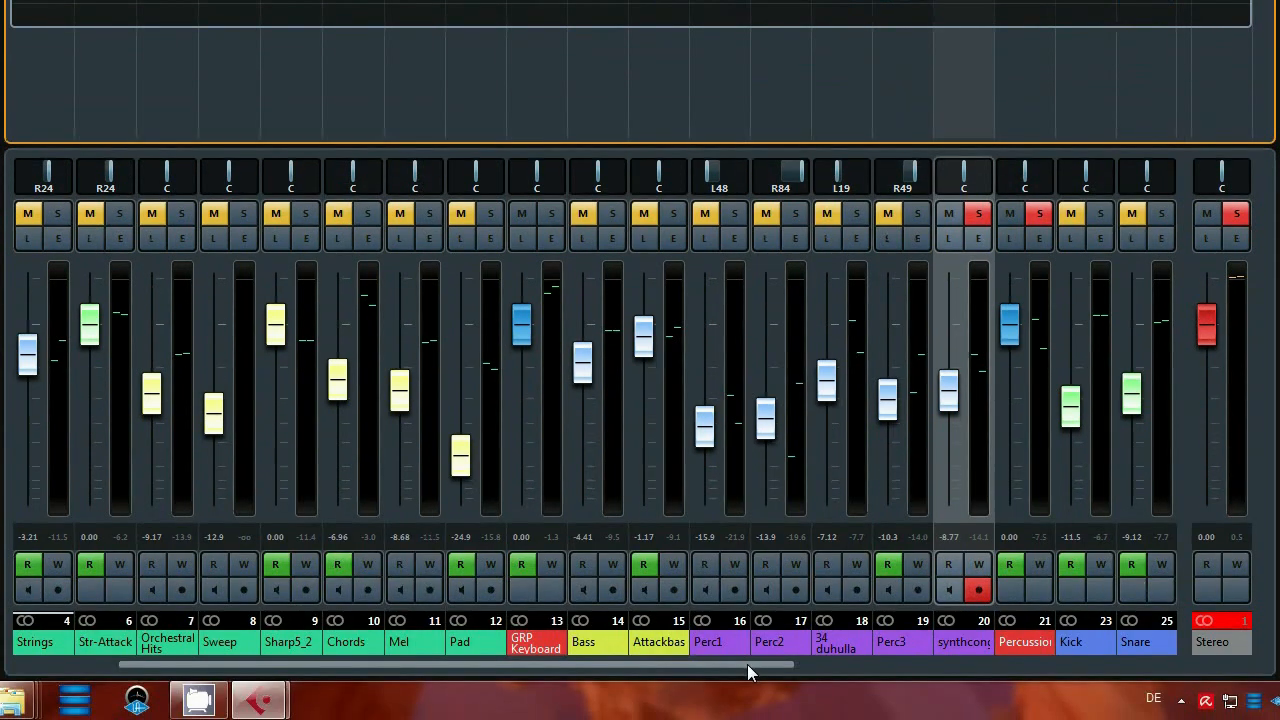
Select the Kick channel and clear all active solos.
left_click_drag(747, 664, 900, 668)
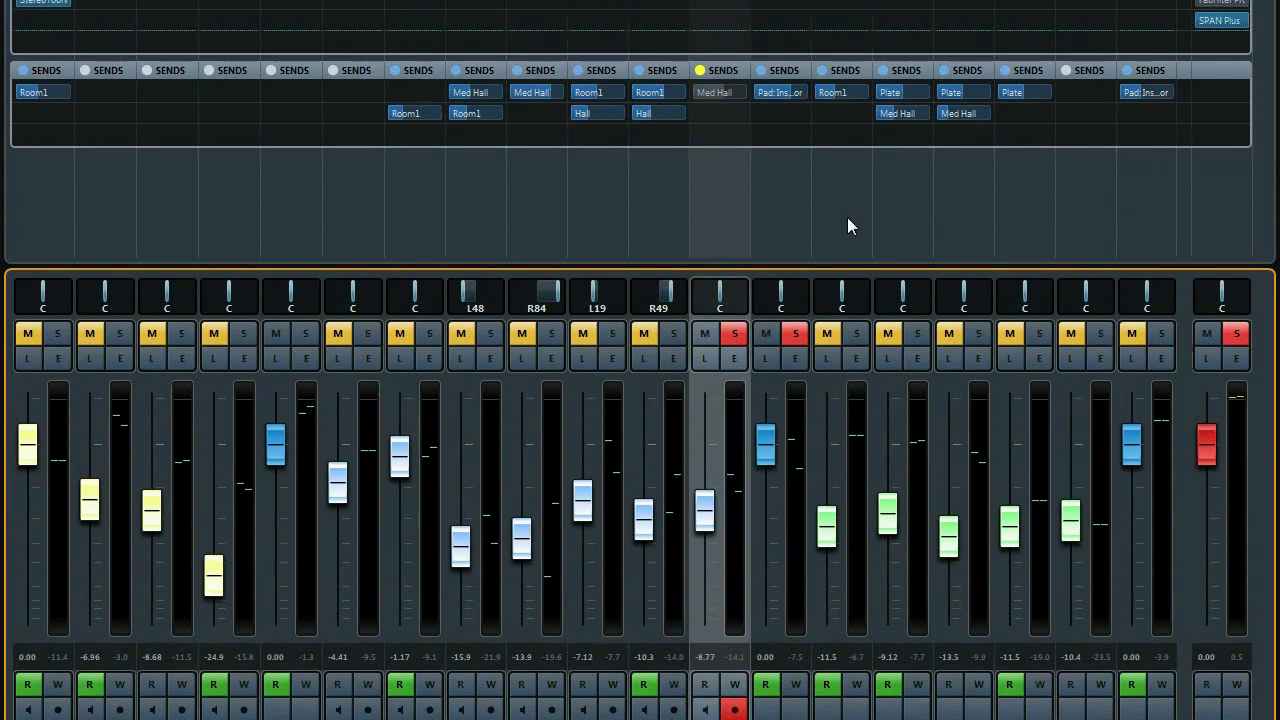
left_click(843, 221)
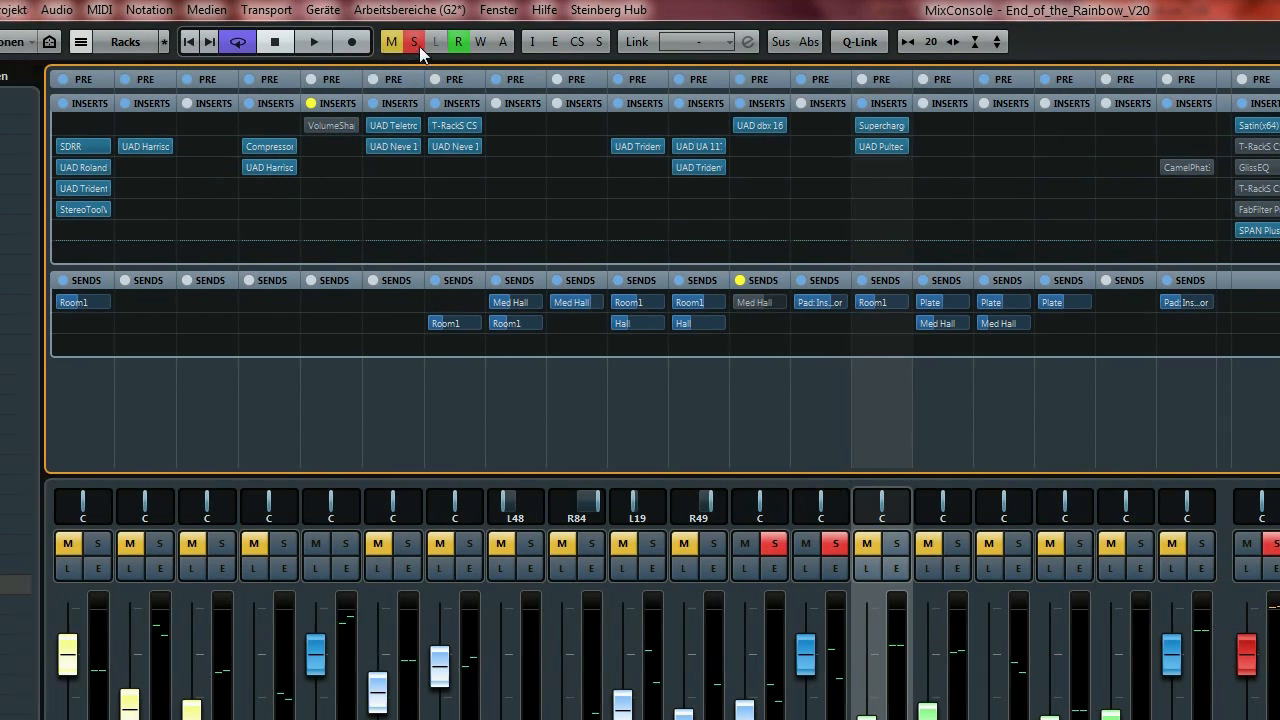
left_click(378, 45)
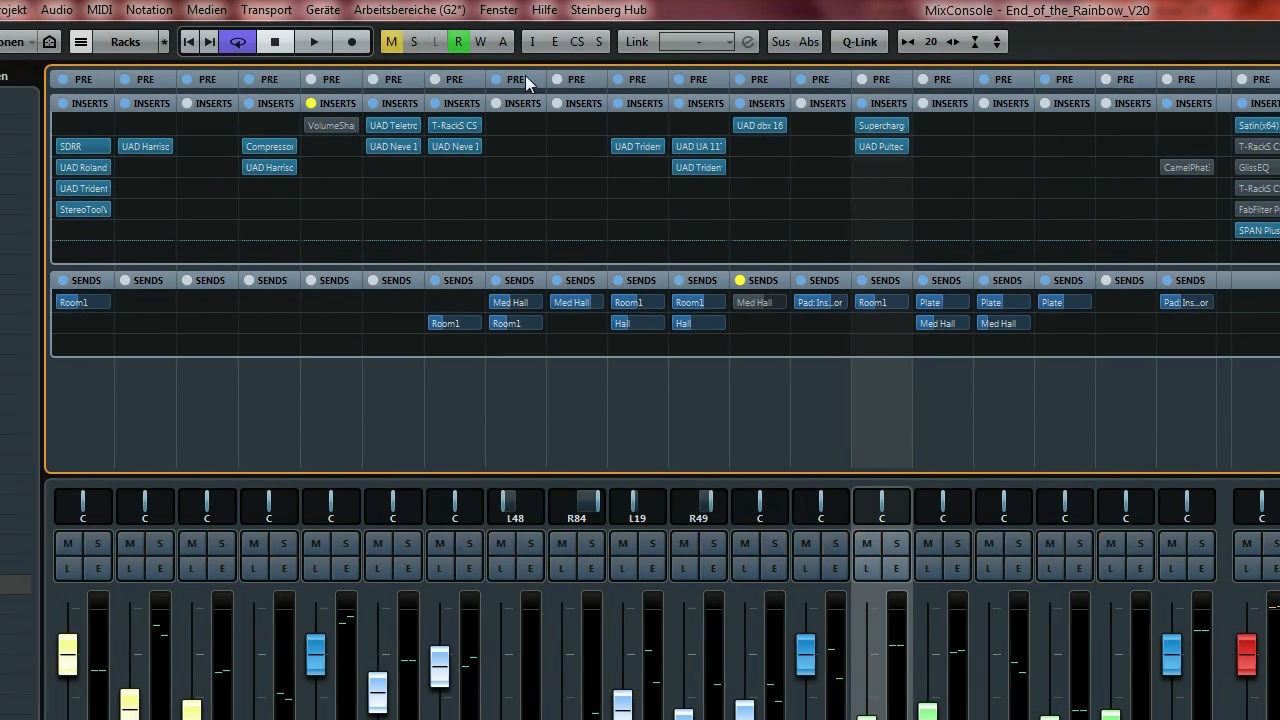
Open Kick's Supercharger GT and UAD Pultec windows side by side, then close both.
left_click(883, 128)
left_click_drag(922, 244, 410, 182)
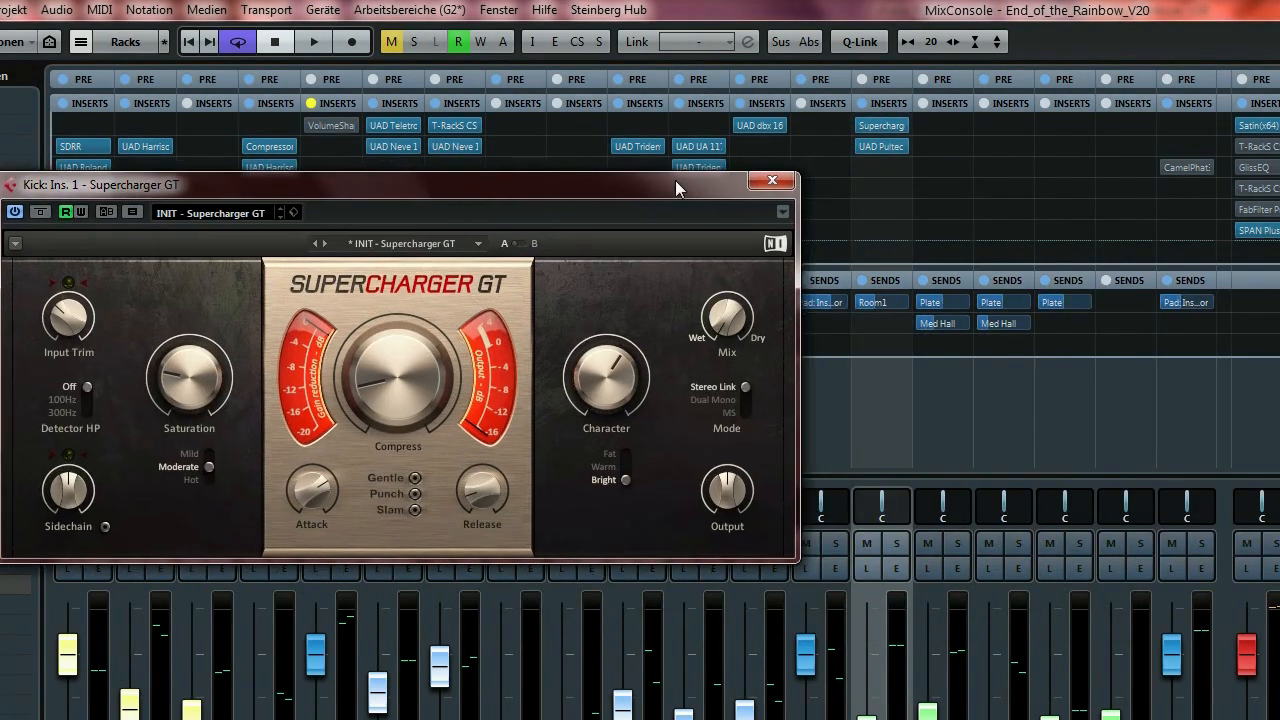
left_click(892, 146)
left_click_drag(660, 154, 1198, 137)
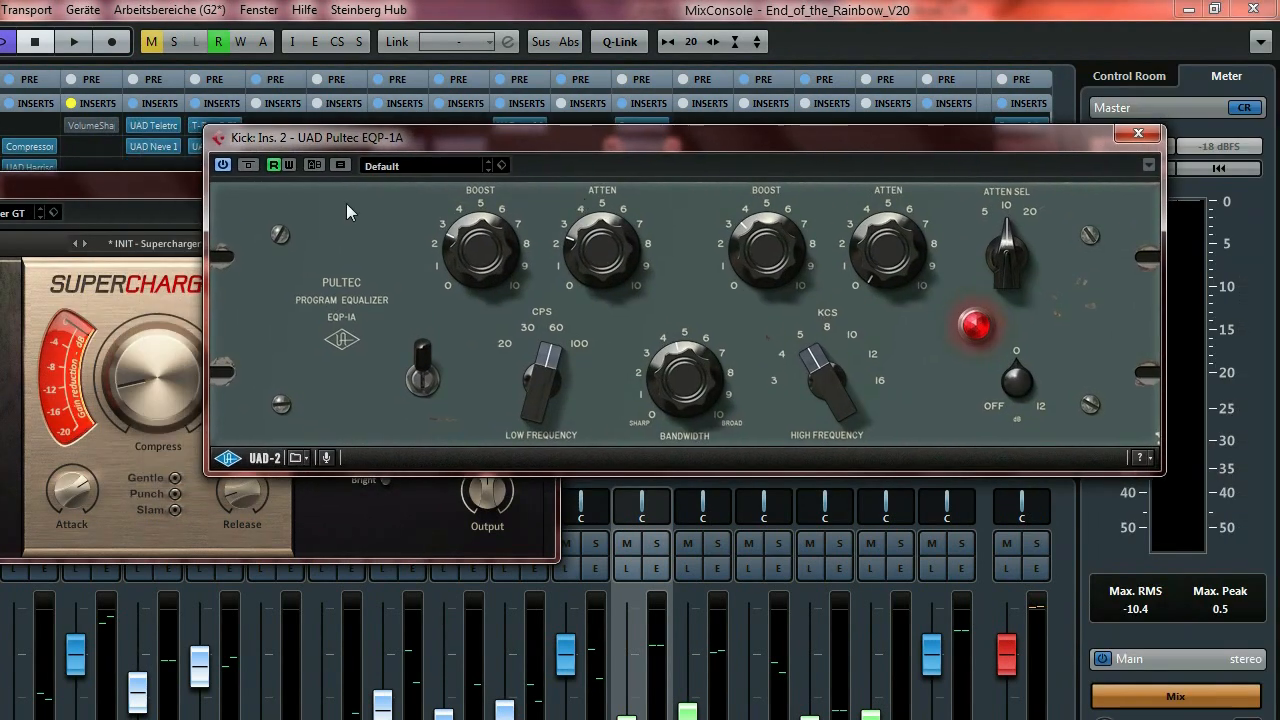
left_click(180, 186)
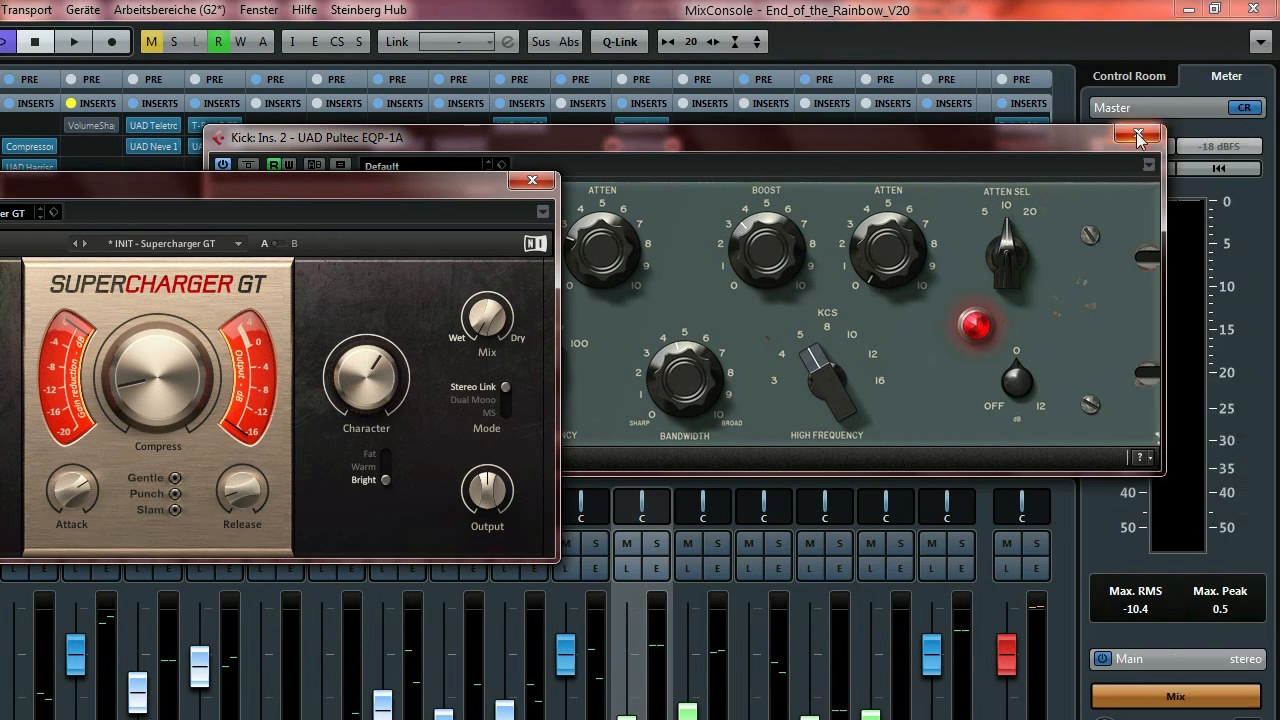
left_click(1142, 135)
left_click(532, 180)
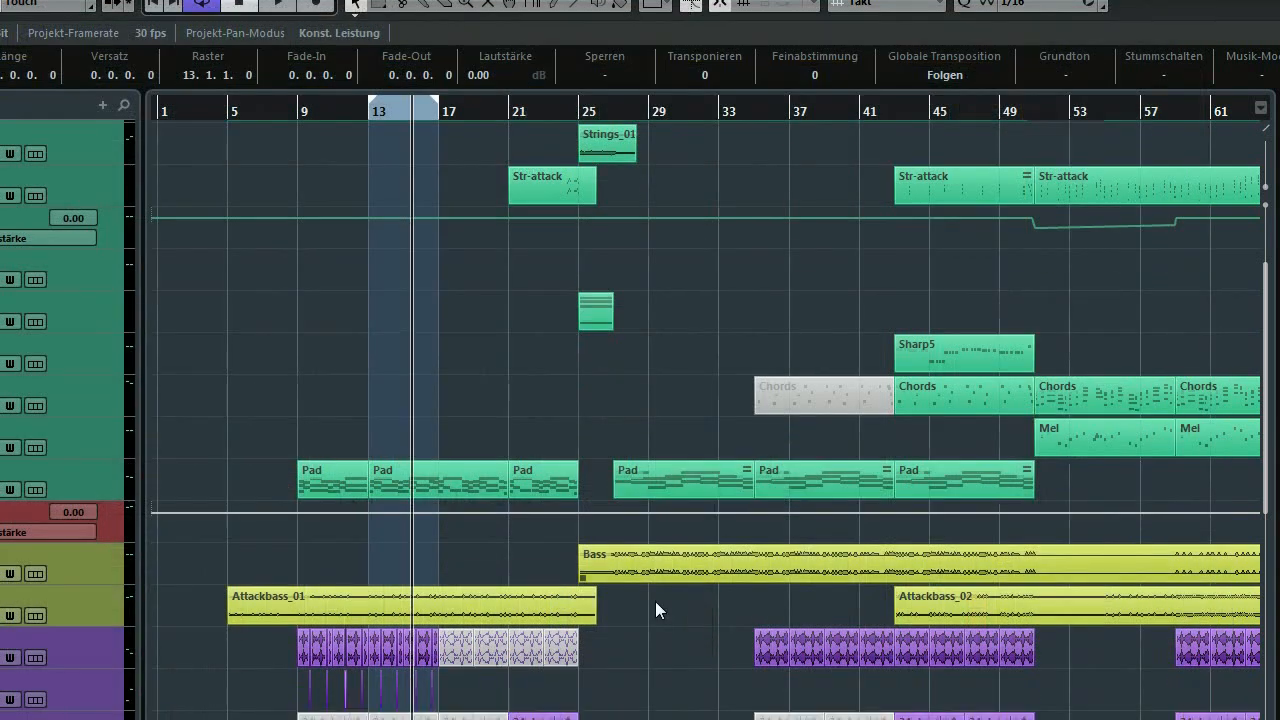
Loop the Piano clip at bars 127–135, start playback, and bring up the MixConsole.
left_click_drag(344, 667, 708, 663)
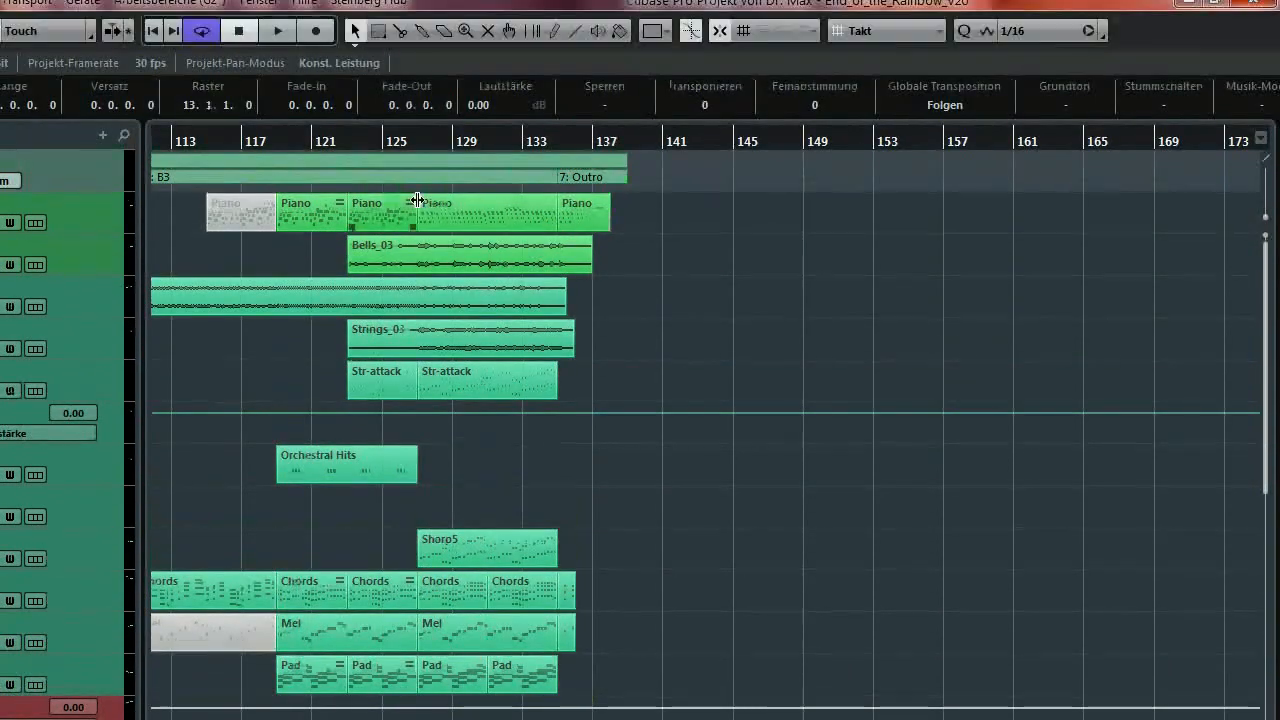
left_click(456, 13)
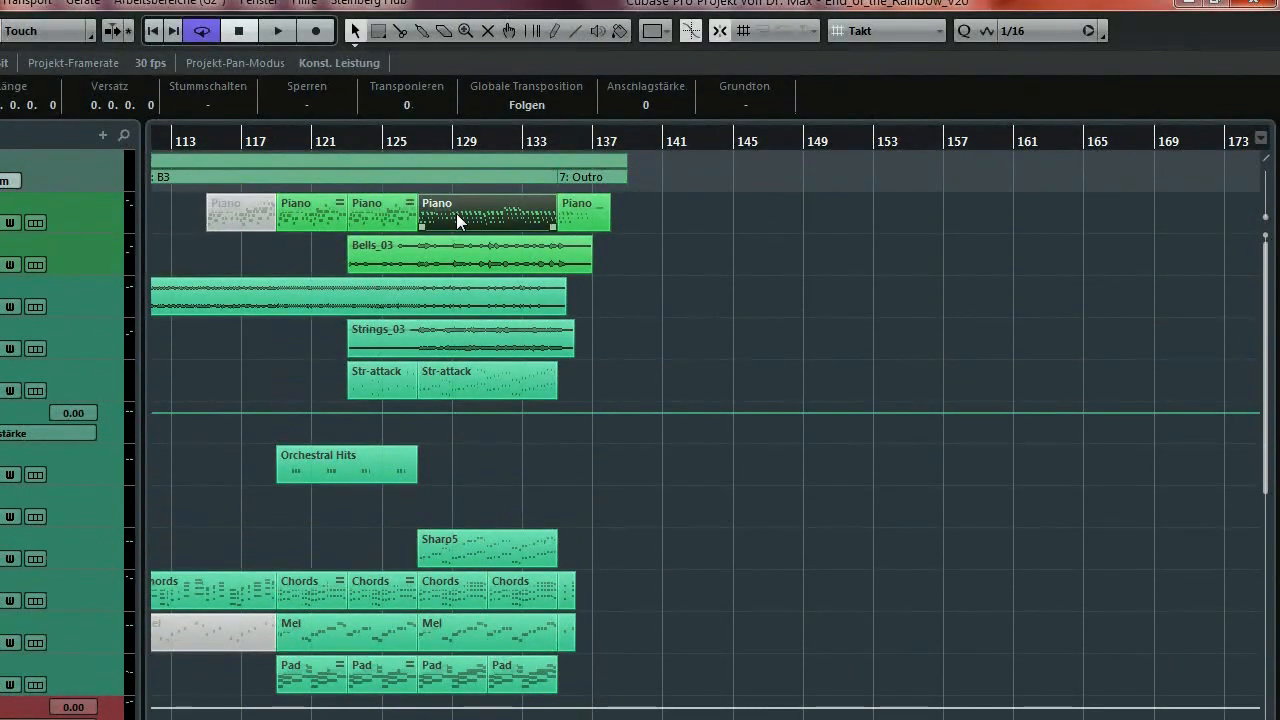
key("p")
key("space")
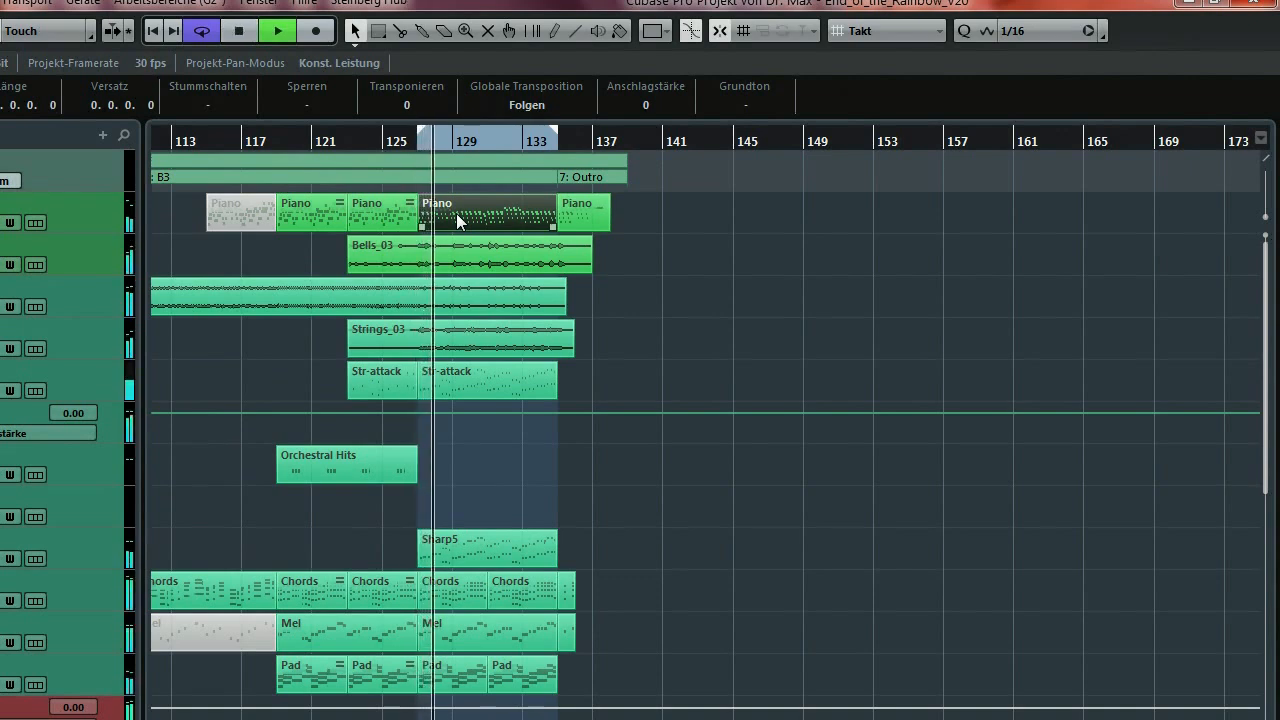
key("F3")
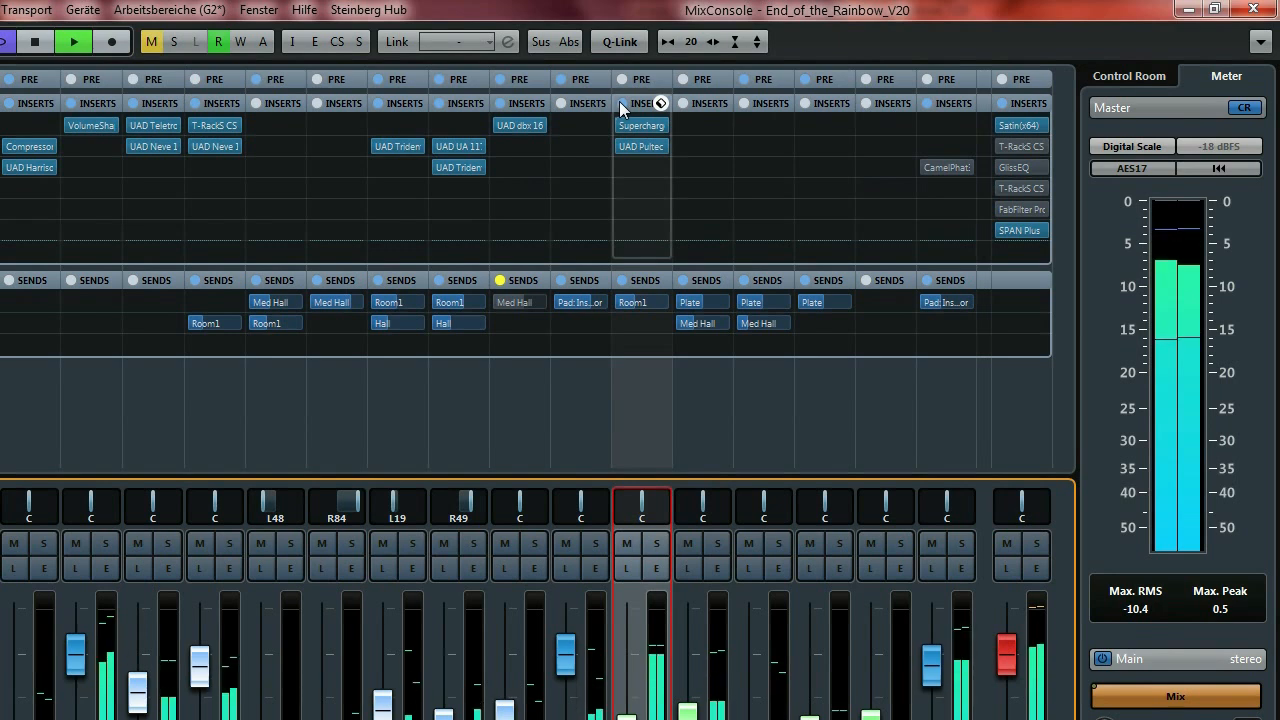
A/B the Kick's insert chain bypass, then open its Supercharger GT and UAD Pultec EQP-1A.
left_click(621, 103)
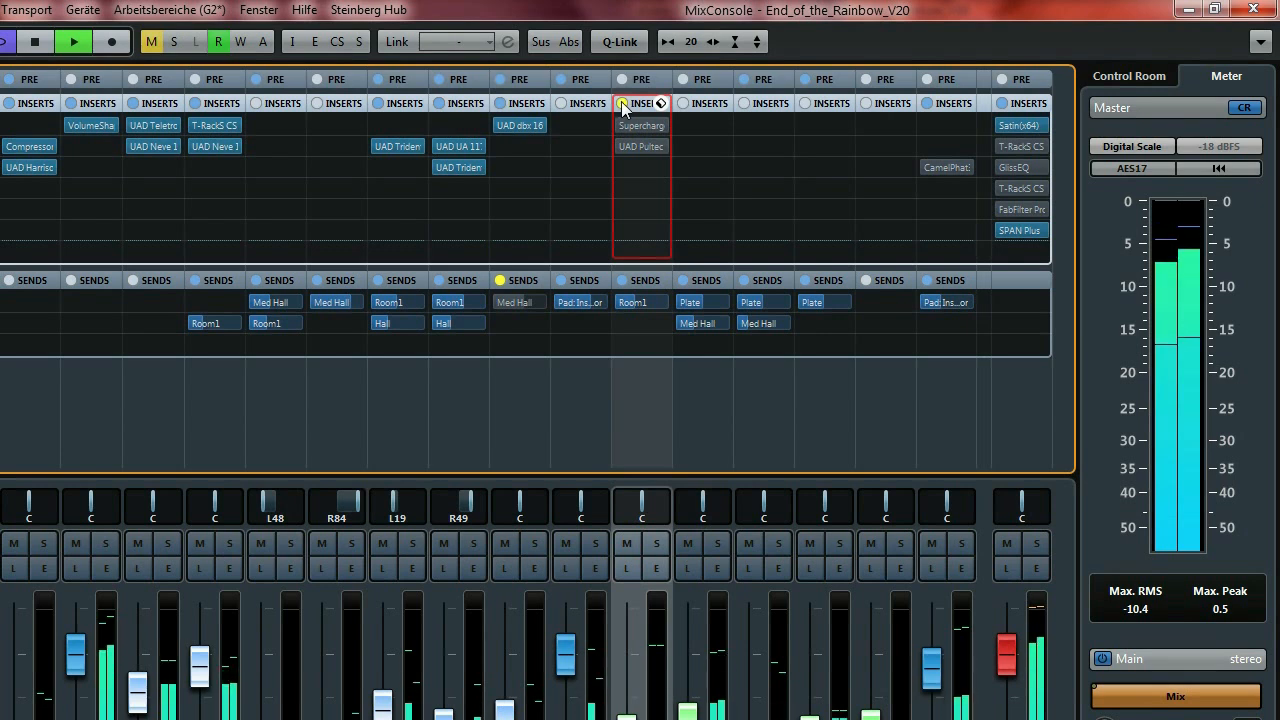
left_click(622, 104)
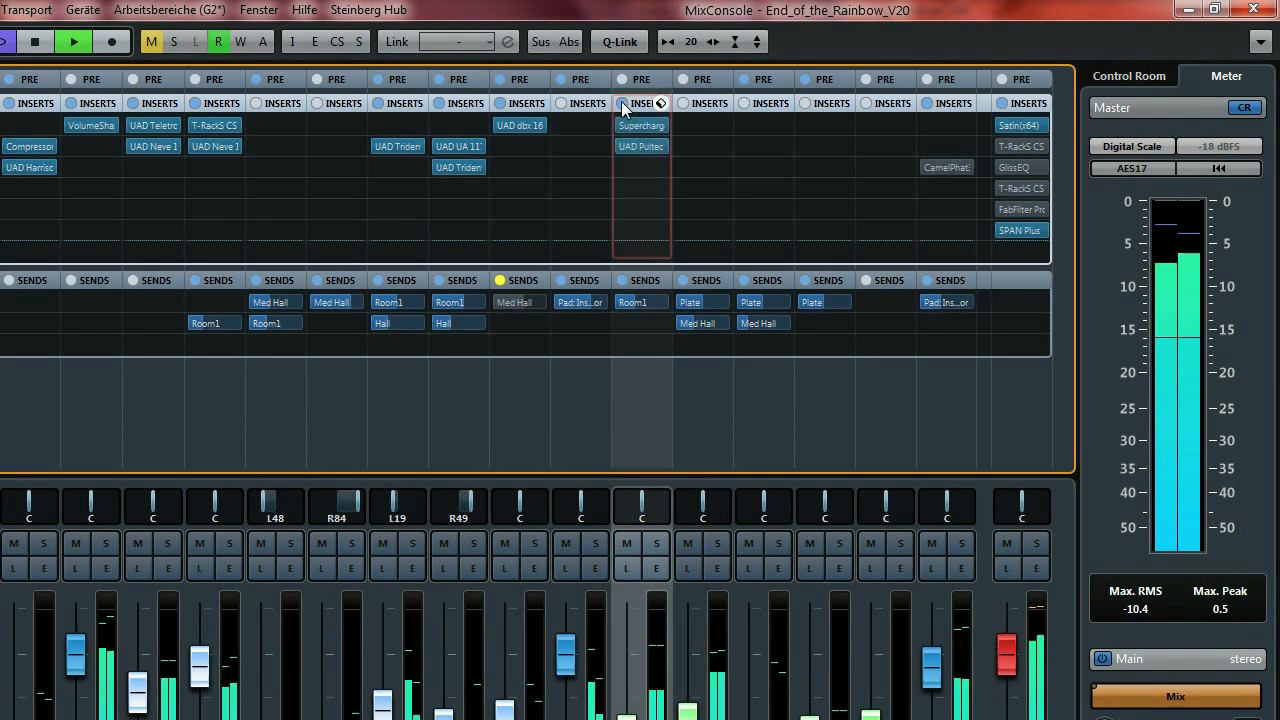
left_click(635, 127)
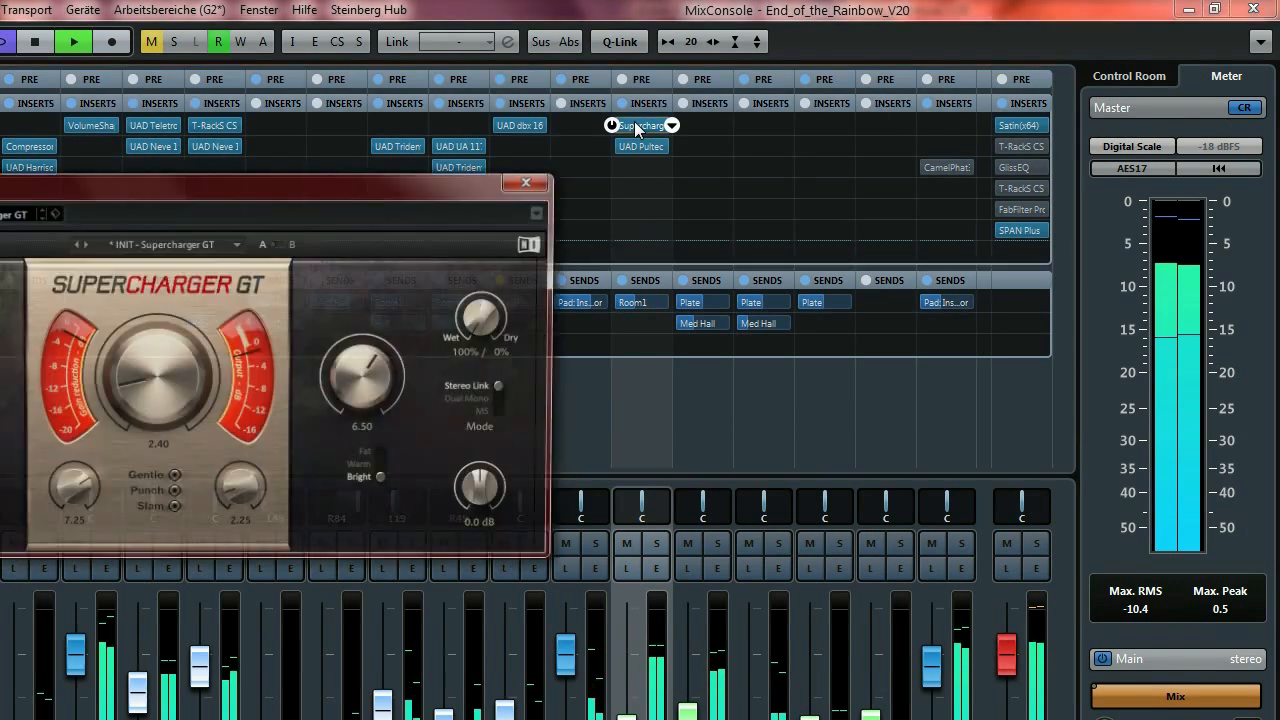
left_click(651, 150)
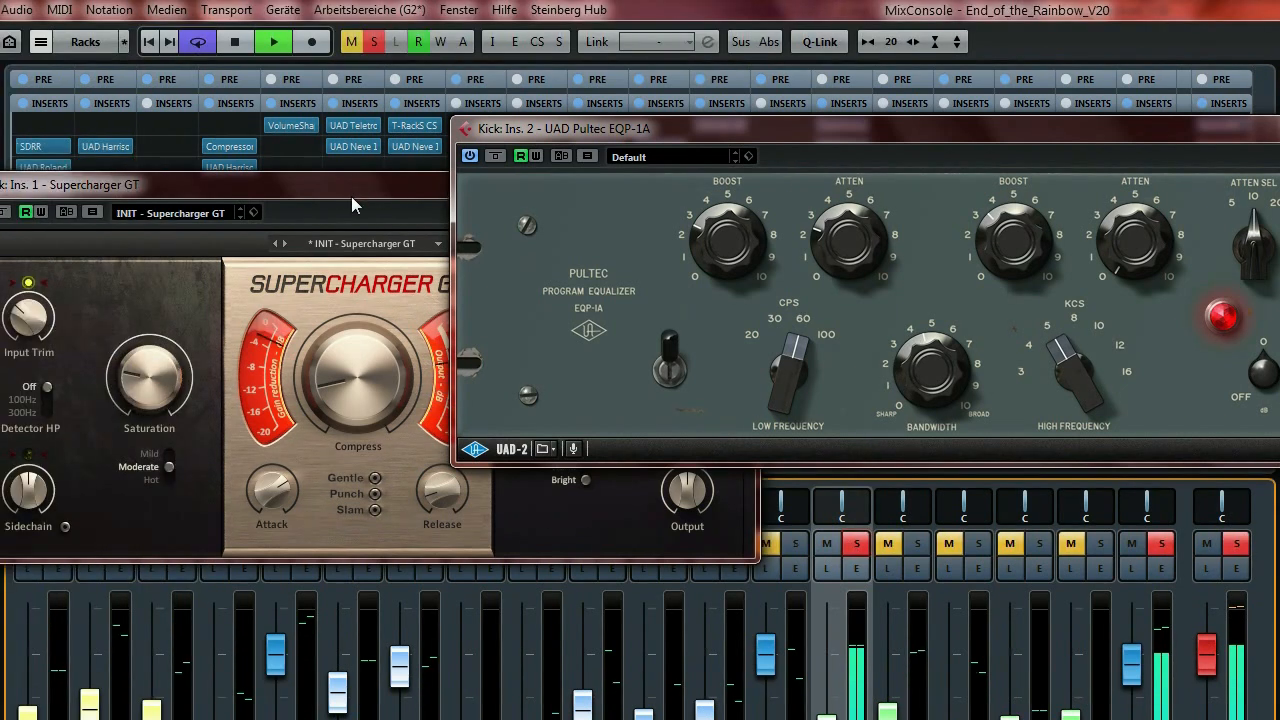
Arrange the Supercharger GT and Pultec windows fully in view and stop playback.
left_click_drag(273, 196, 98, 166)
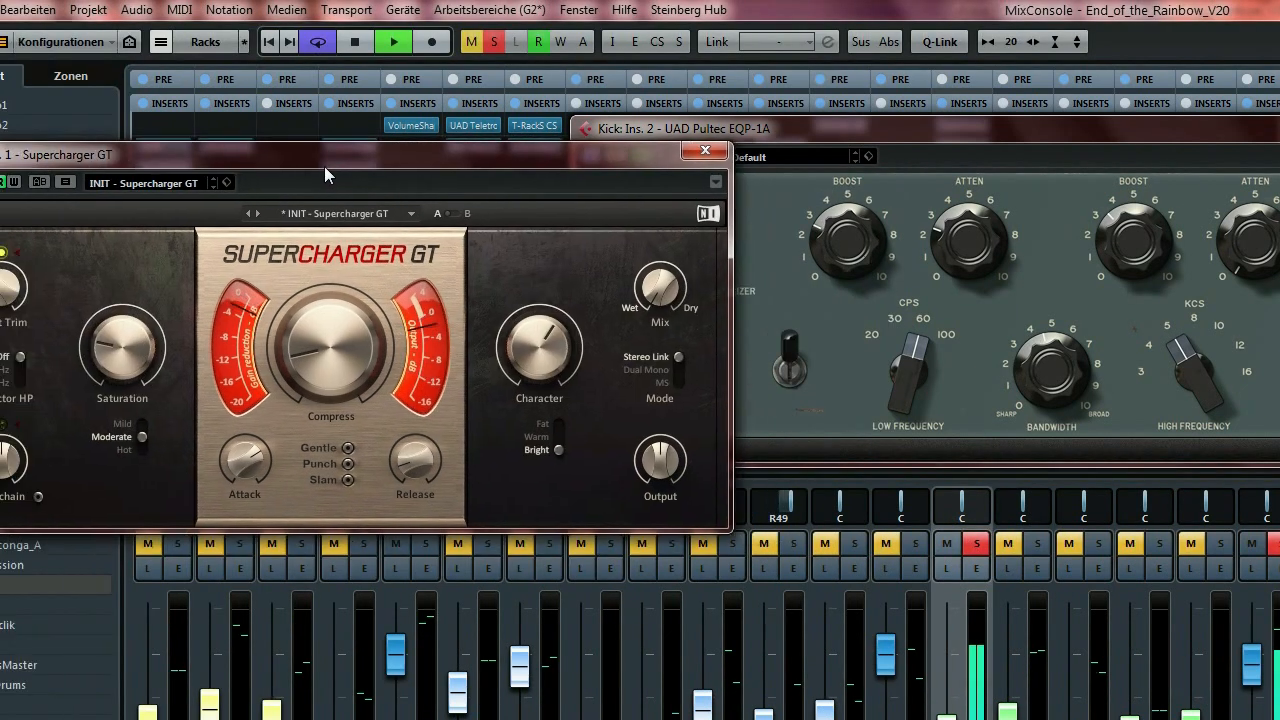
left_click_drag(800, 118, 961, 114)
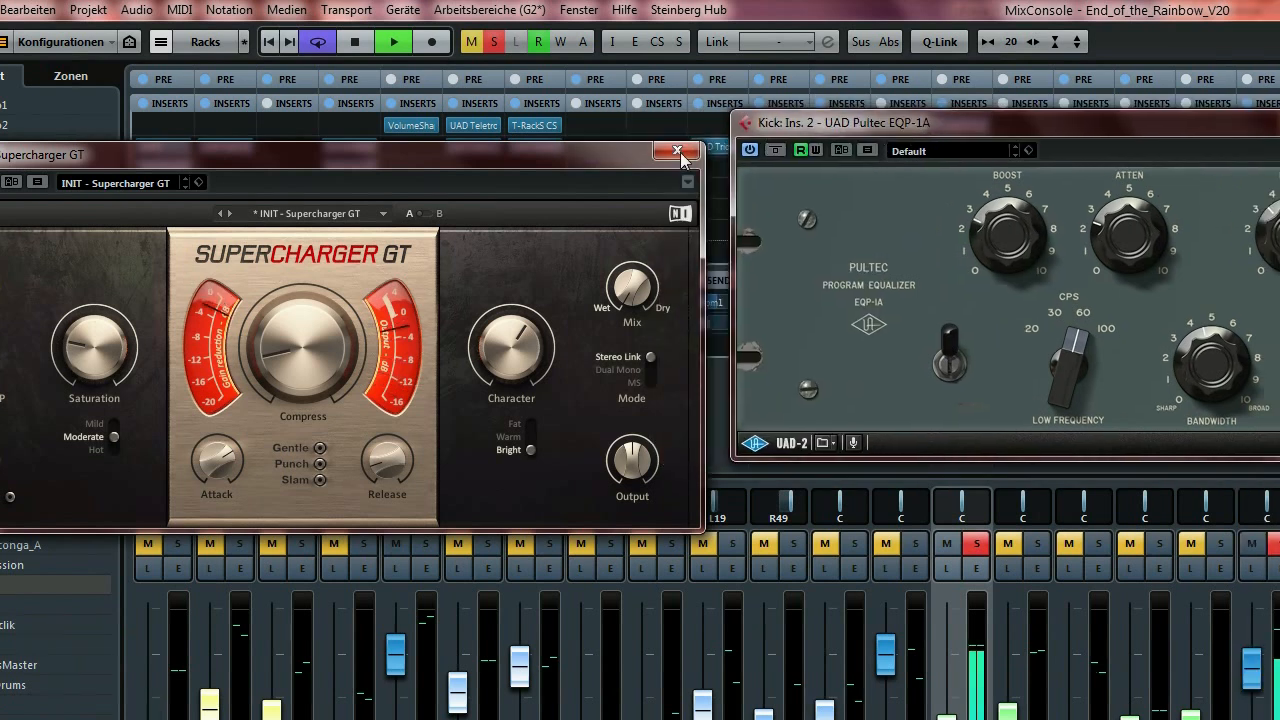
left_click_drag(861, 121, 495, 120)
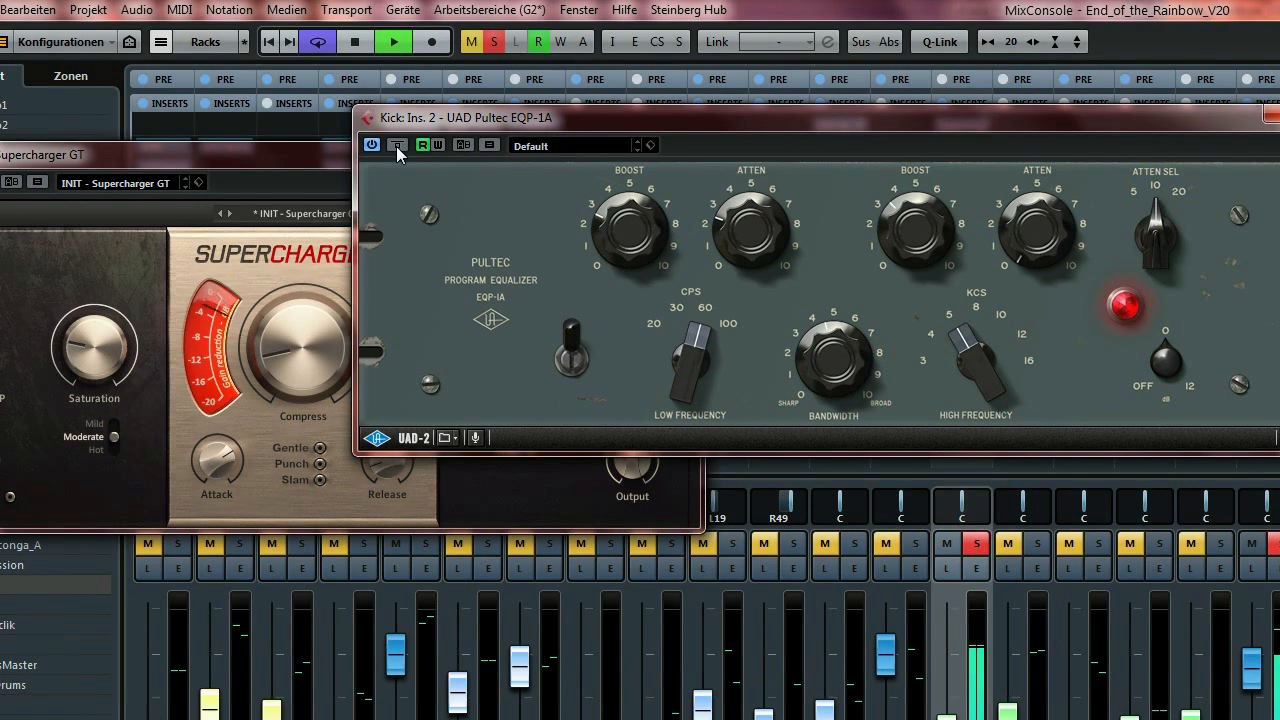
key("space")
left_click_drag(751, 114, 691, 116)
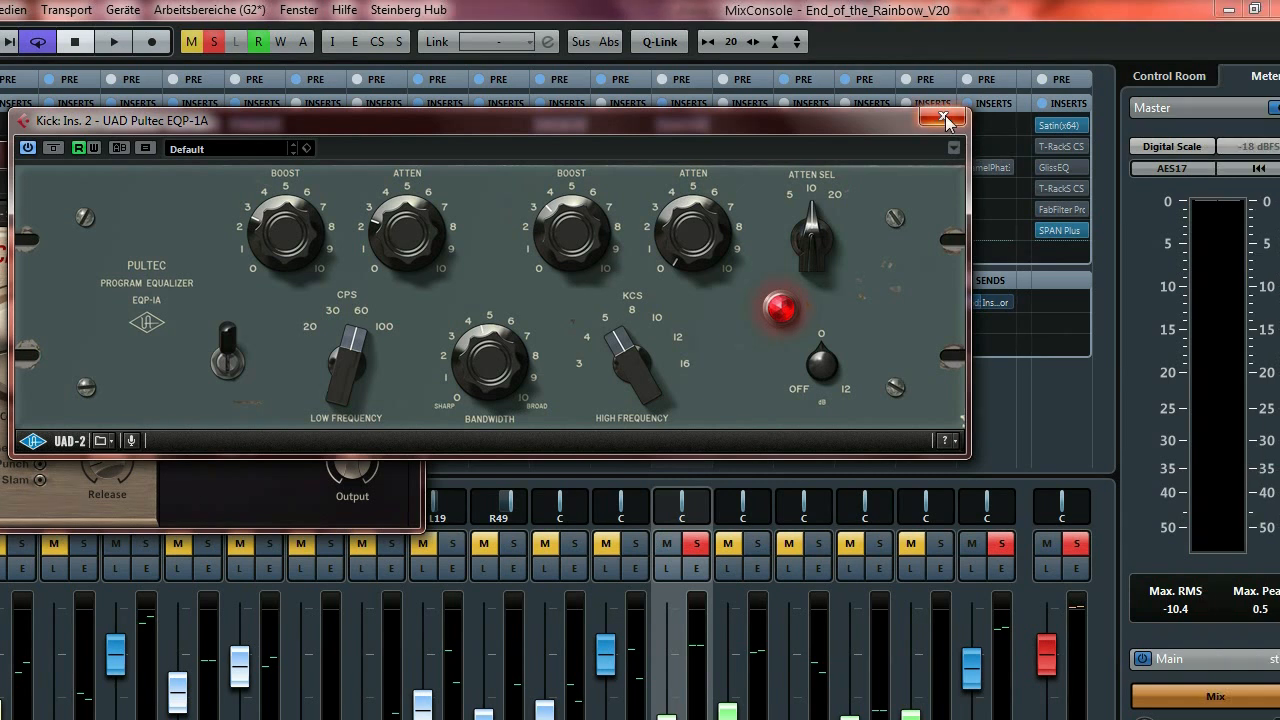
Close the Pultec, play, and A/B the Kick's Supercharger GT by bypassing it on and off.
left_click(945, 120)
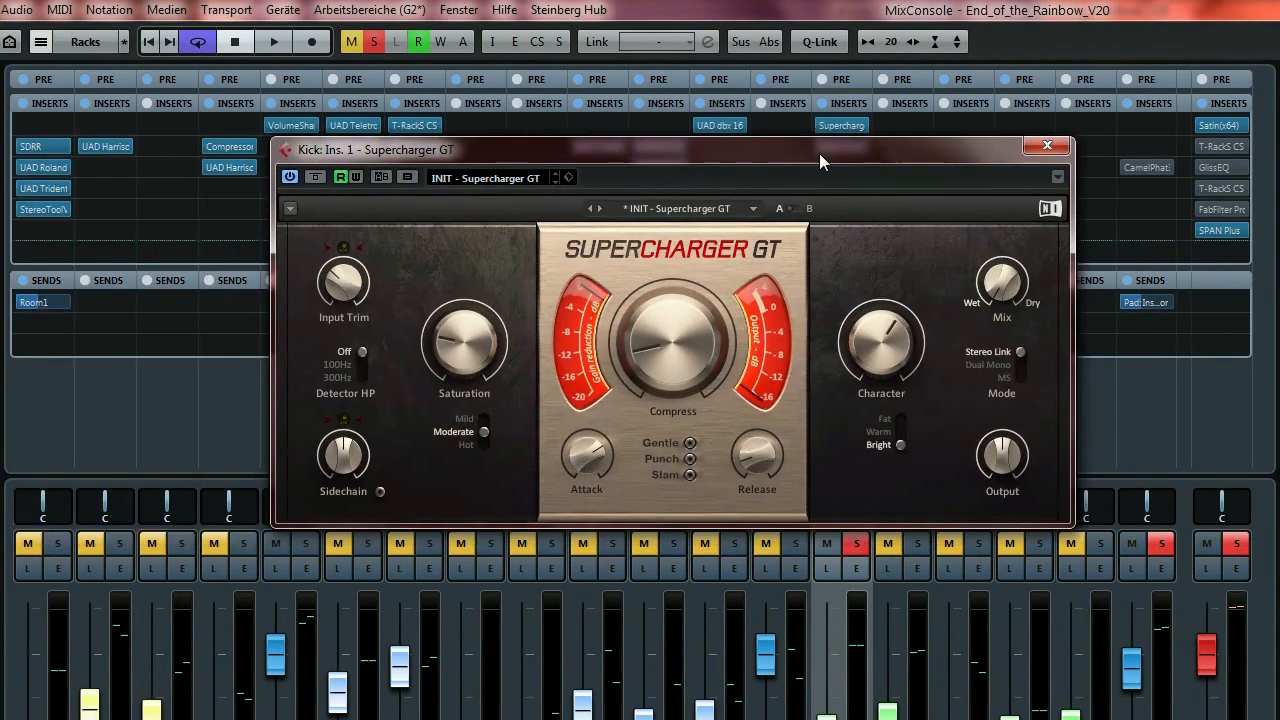
left_click_drag(818, 153, 718, 148)
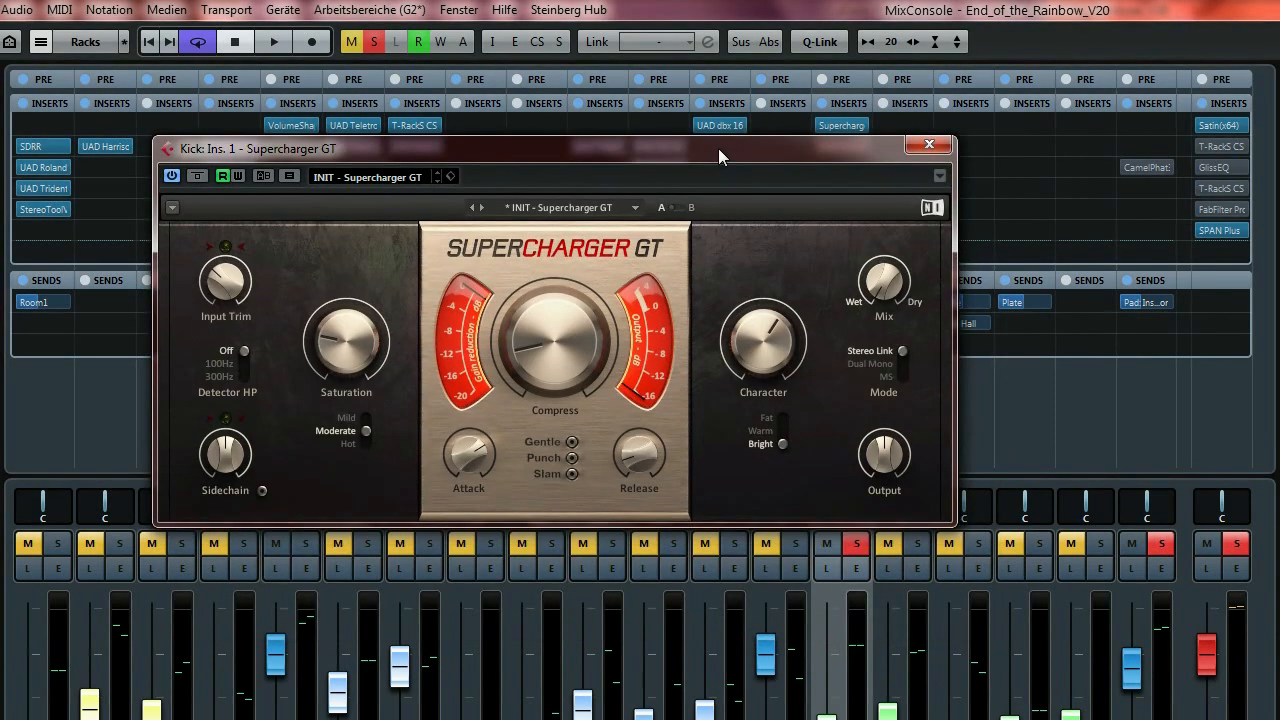
key("space")
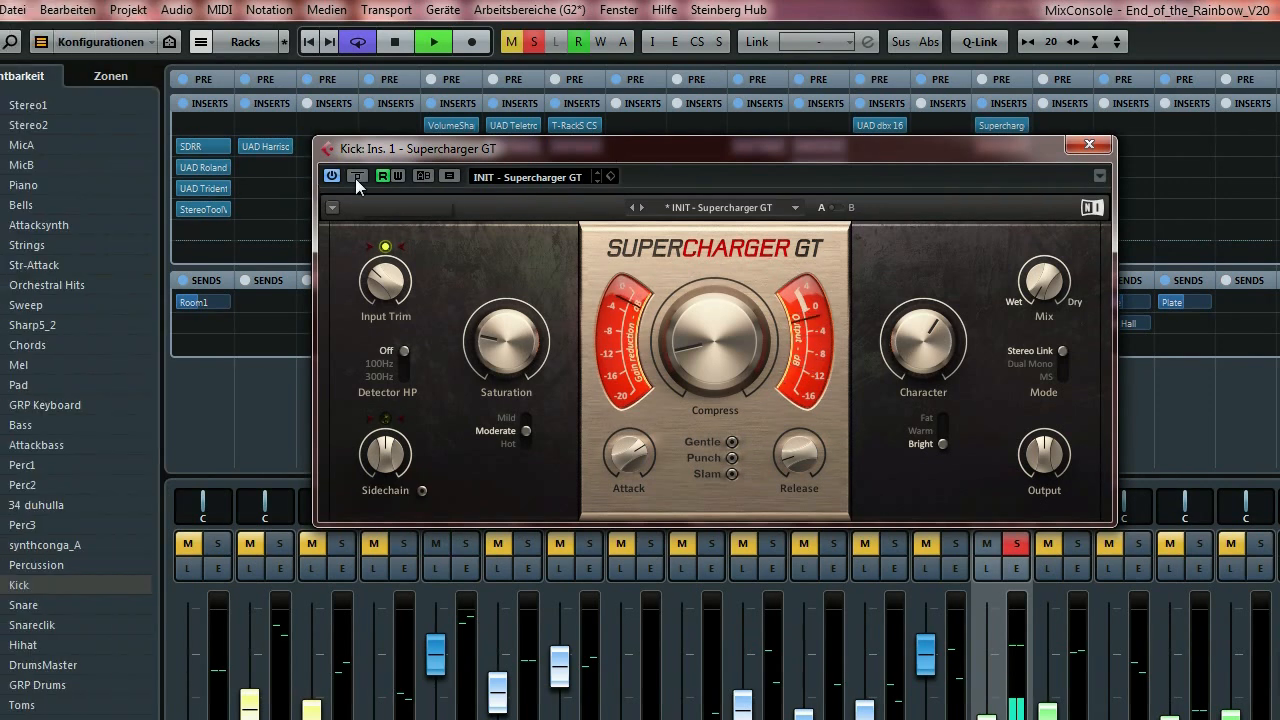
left_click(356, 177)
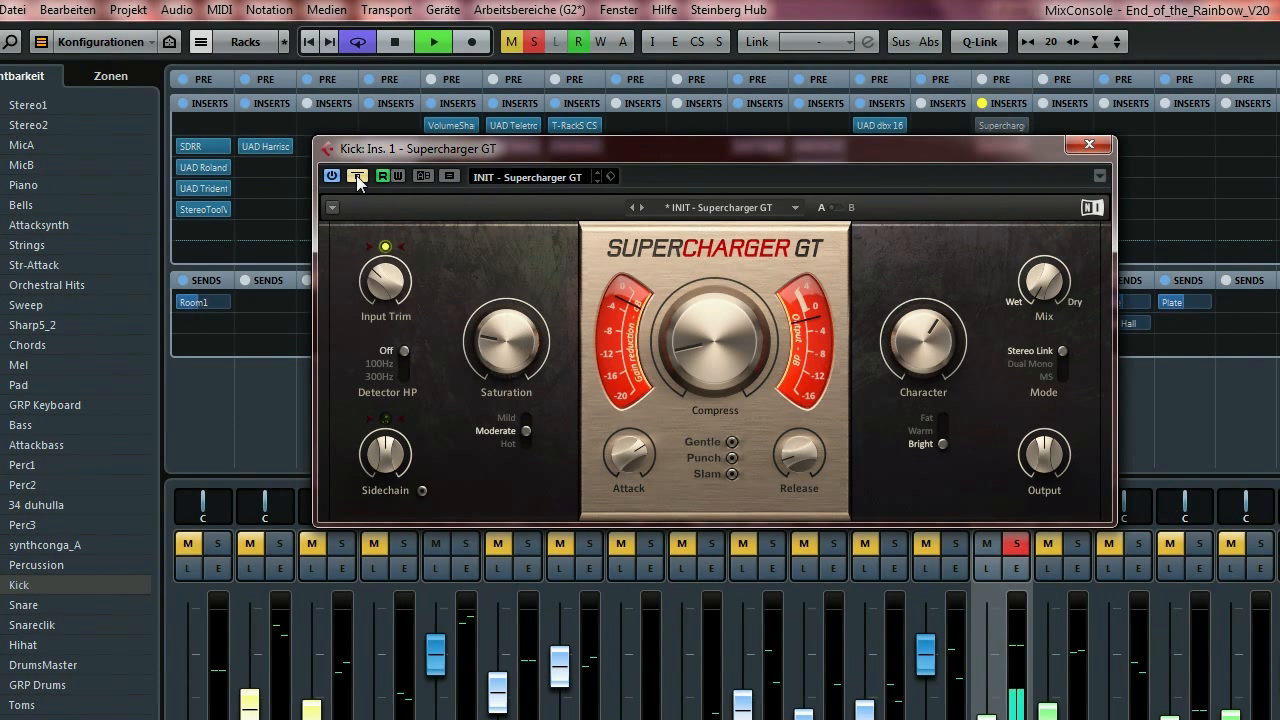
left_click(356, 177)
left_click_drag(628, 148, 360, 151)
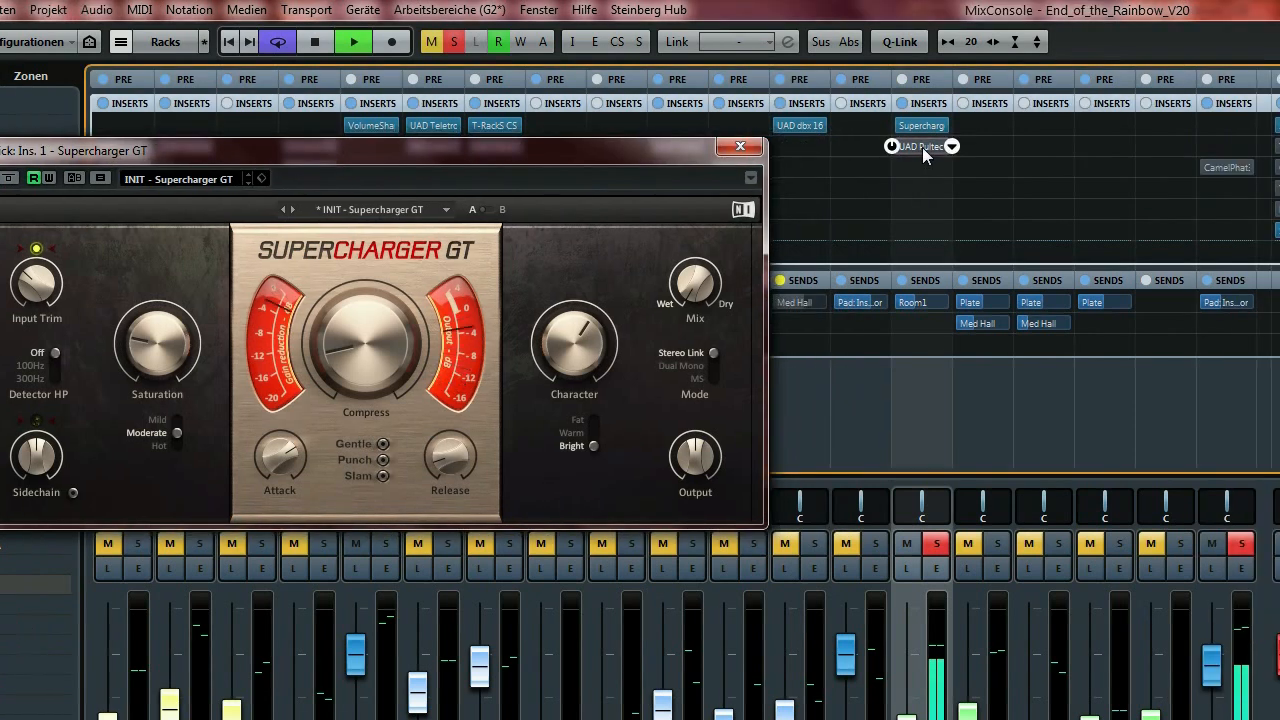
Reopen the Pultec, unsolo the Kick, then close both plugin windows.
left_click(1002, 147)
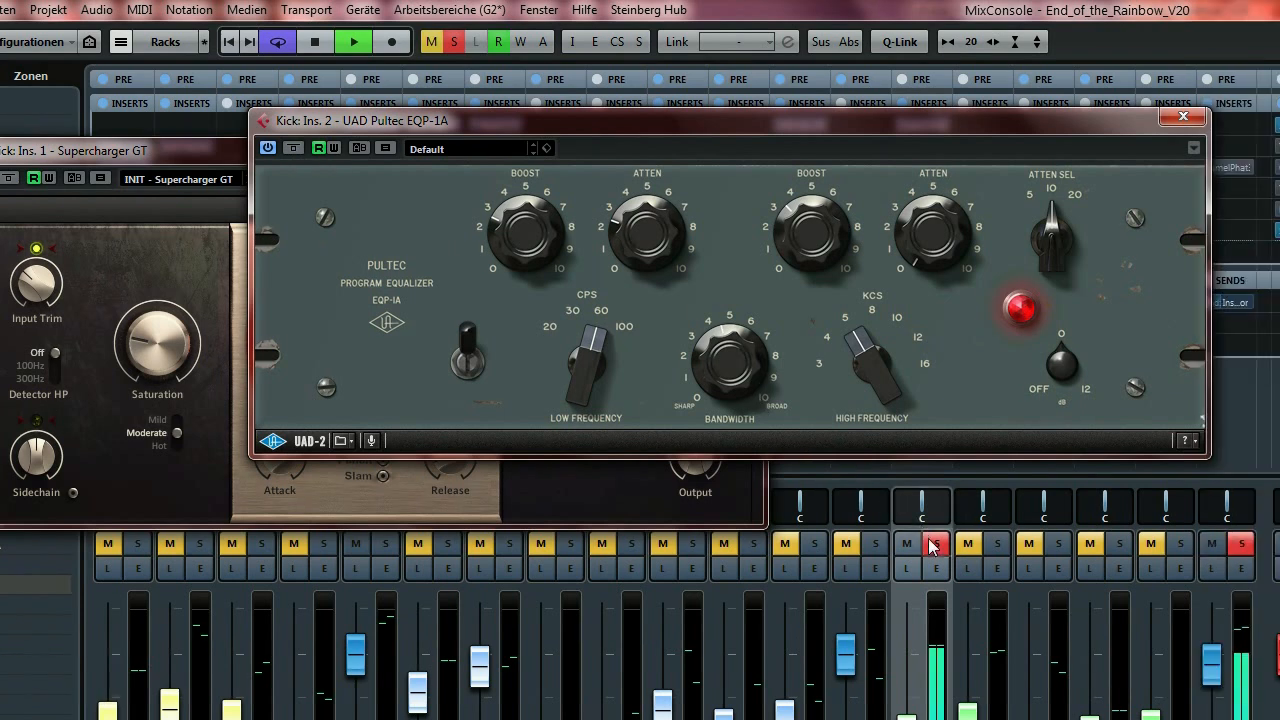
left_click(1014, 546)
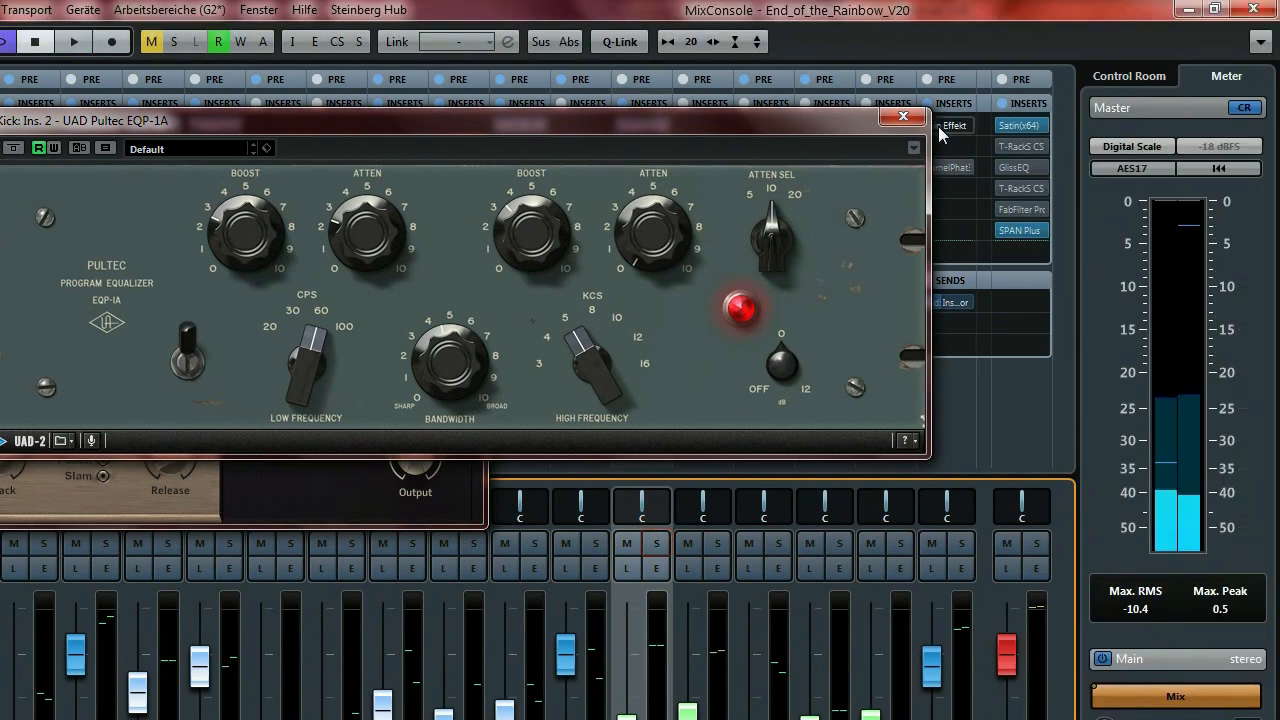
left_click(903, 116)
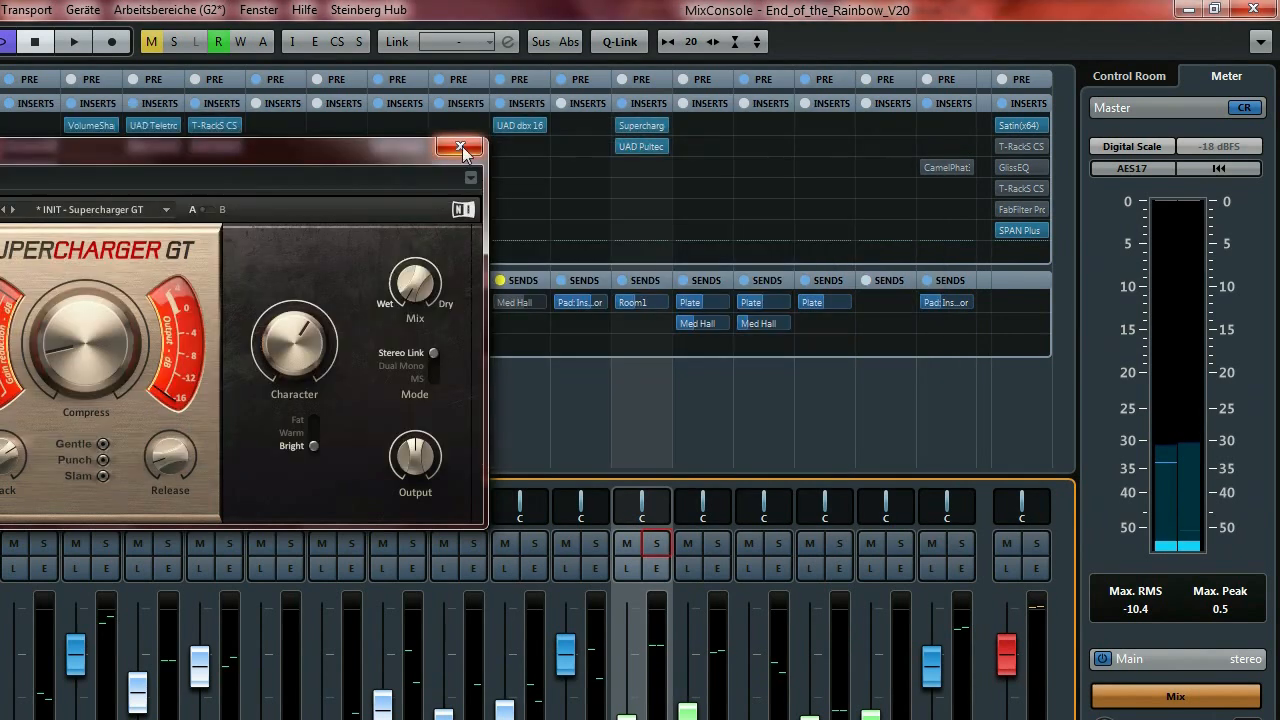
left_click(451, 145)
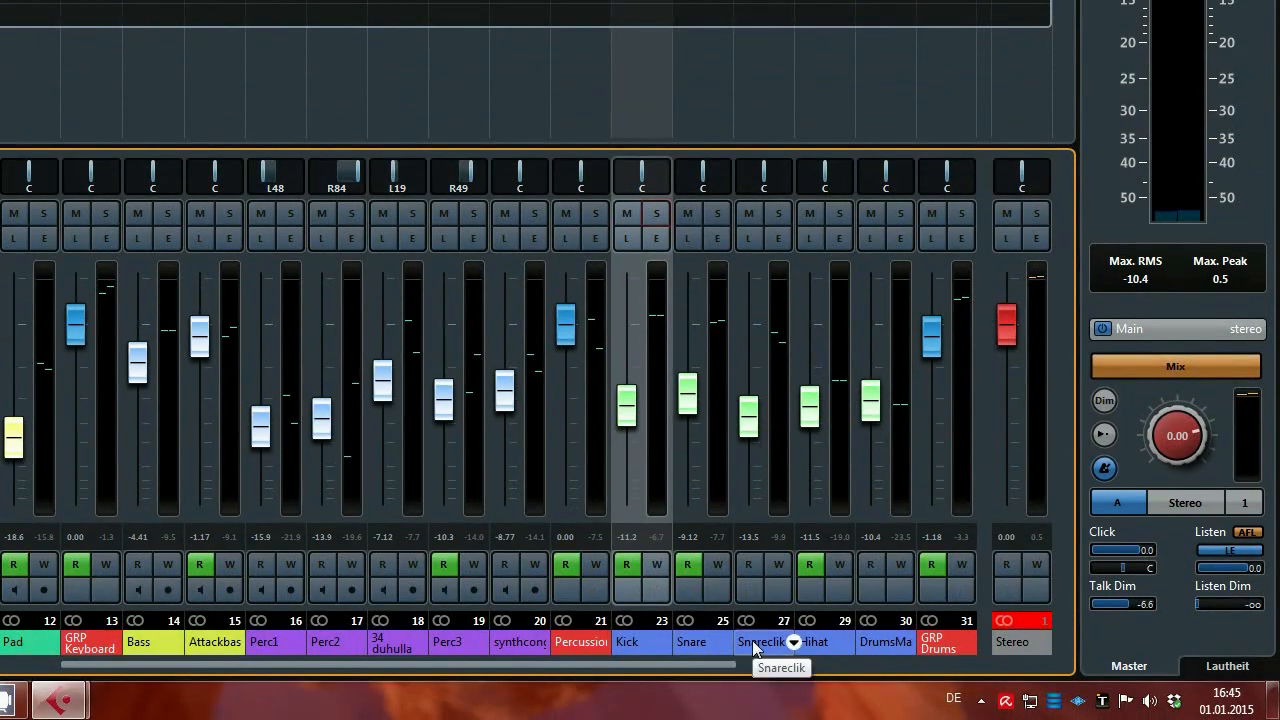
left_click(714, 100)
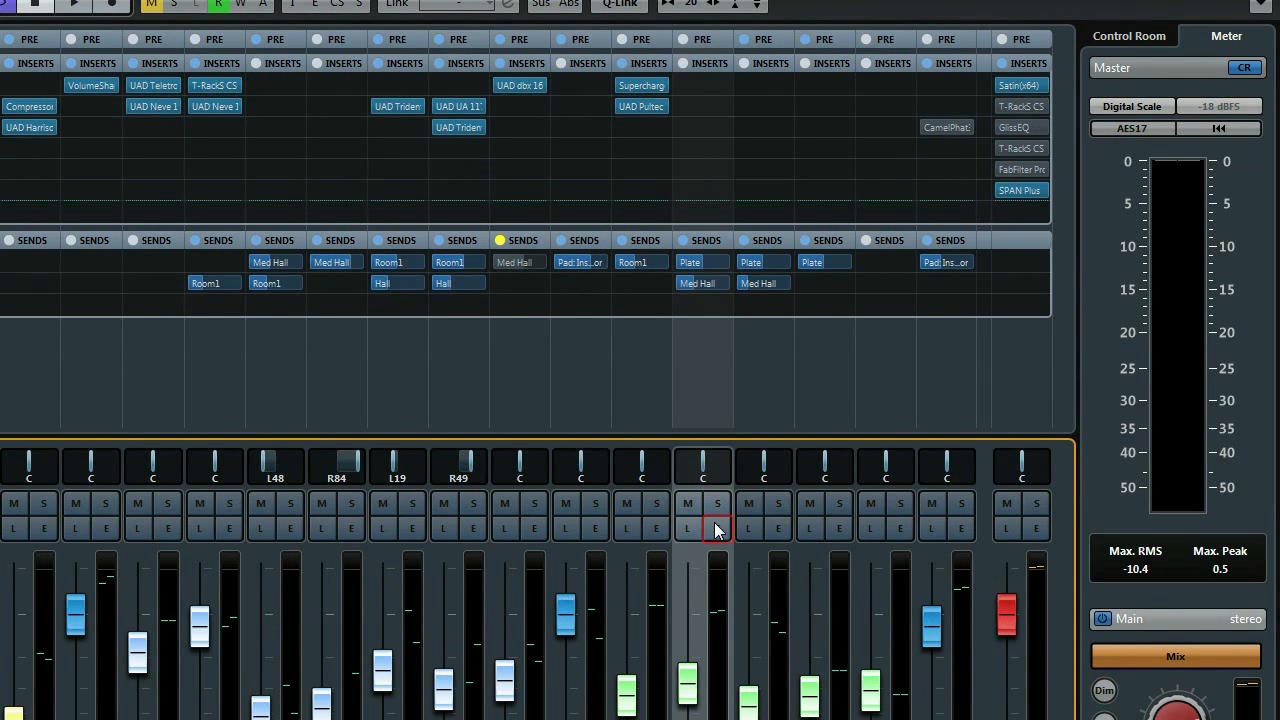
left_click(716, 565)
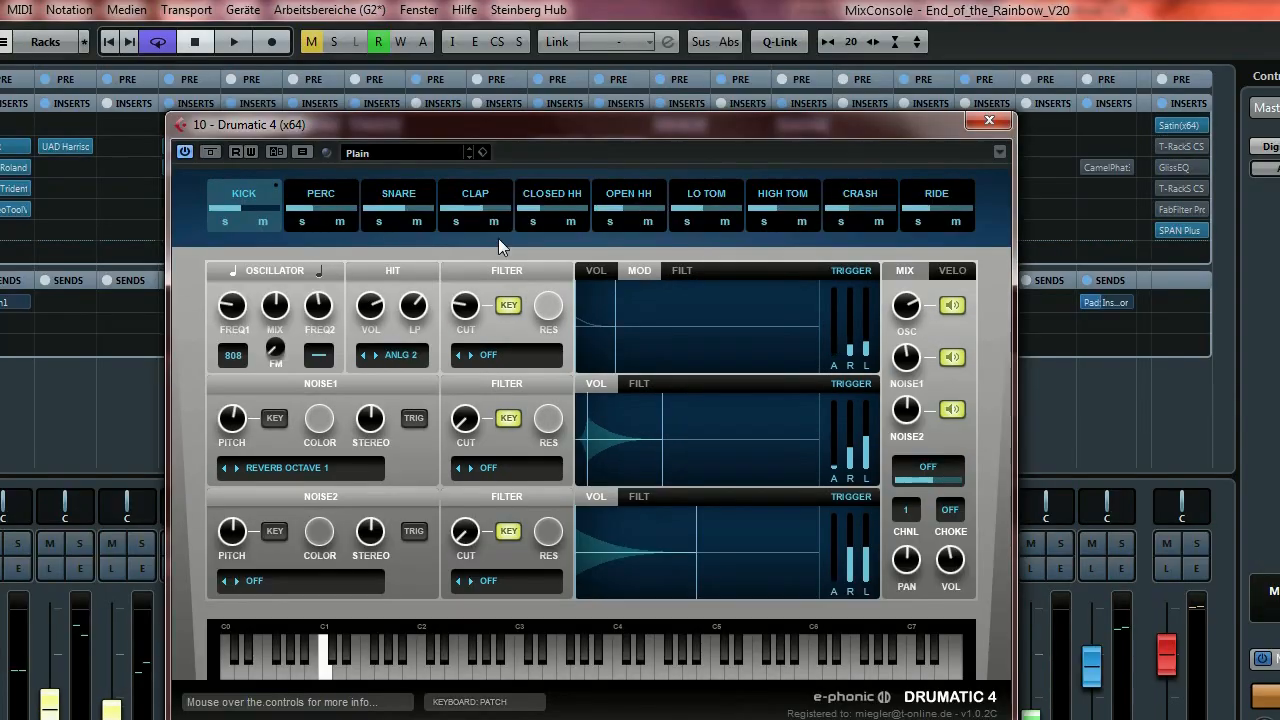
left_click(391, 188)
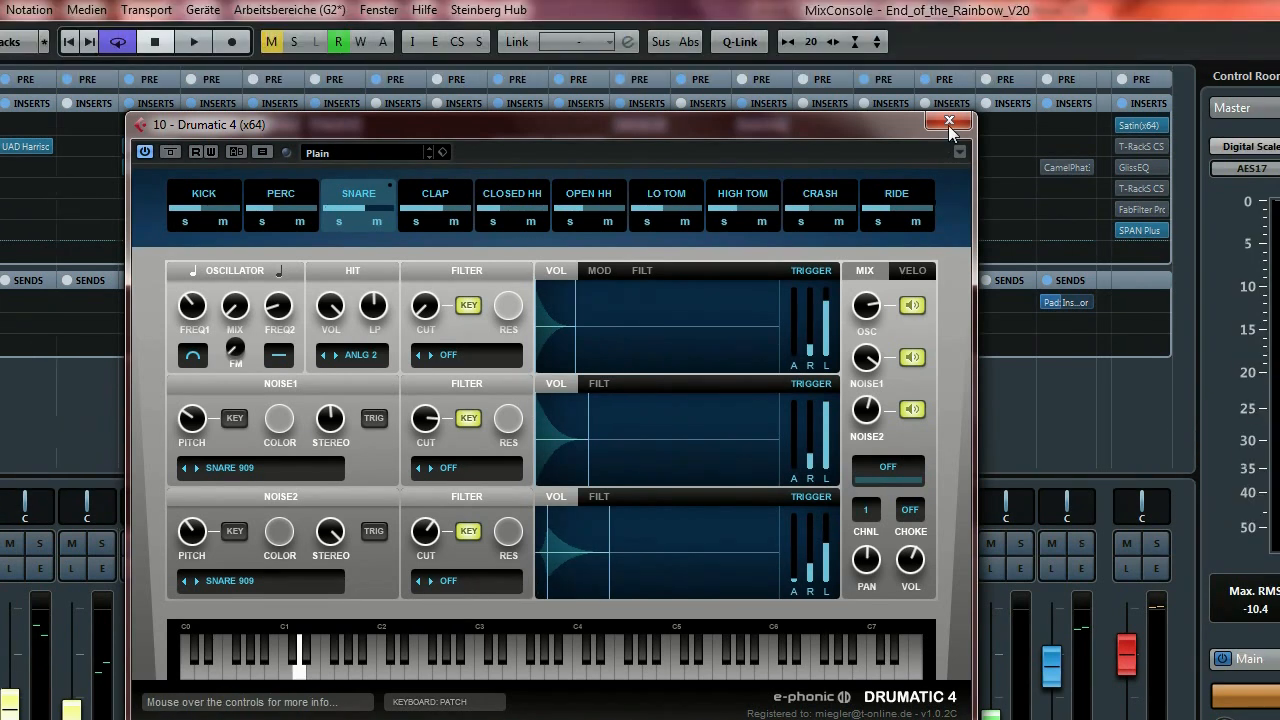
left_click(990, 42)
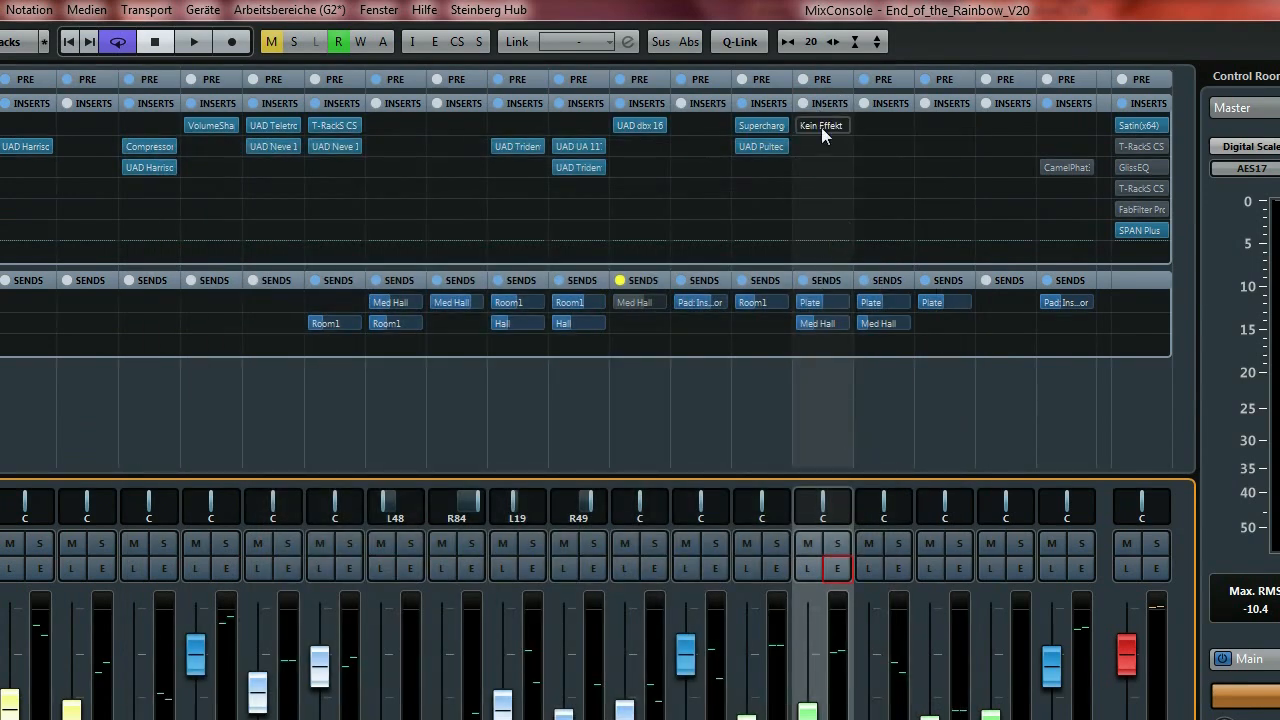
left_click(829, 450)
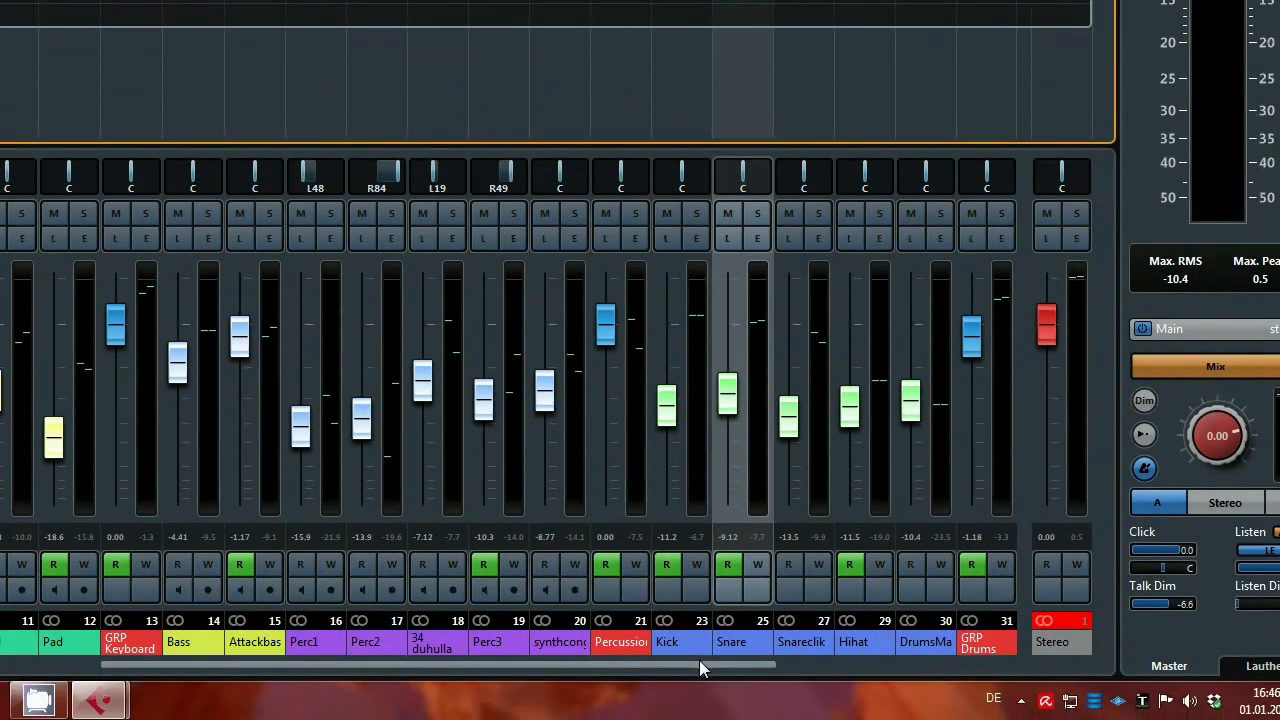
left_click_drag(700, 664, 803, 670)
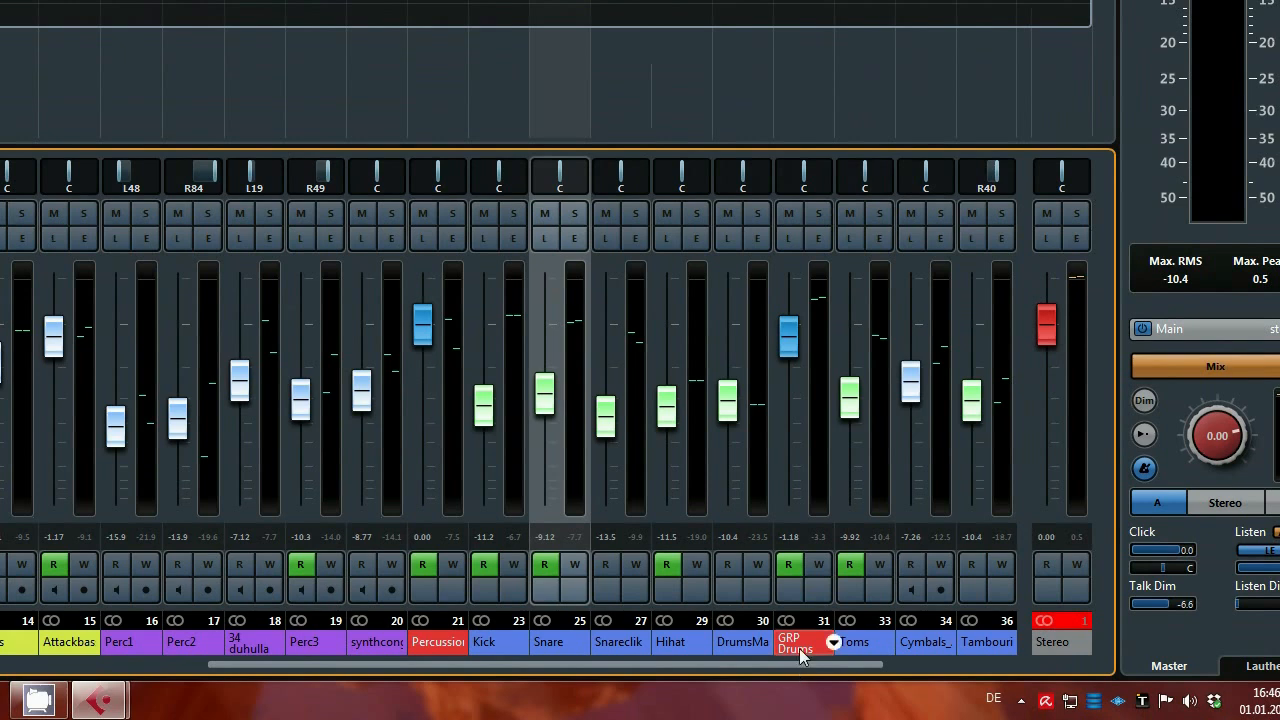
left_click(820, 641)
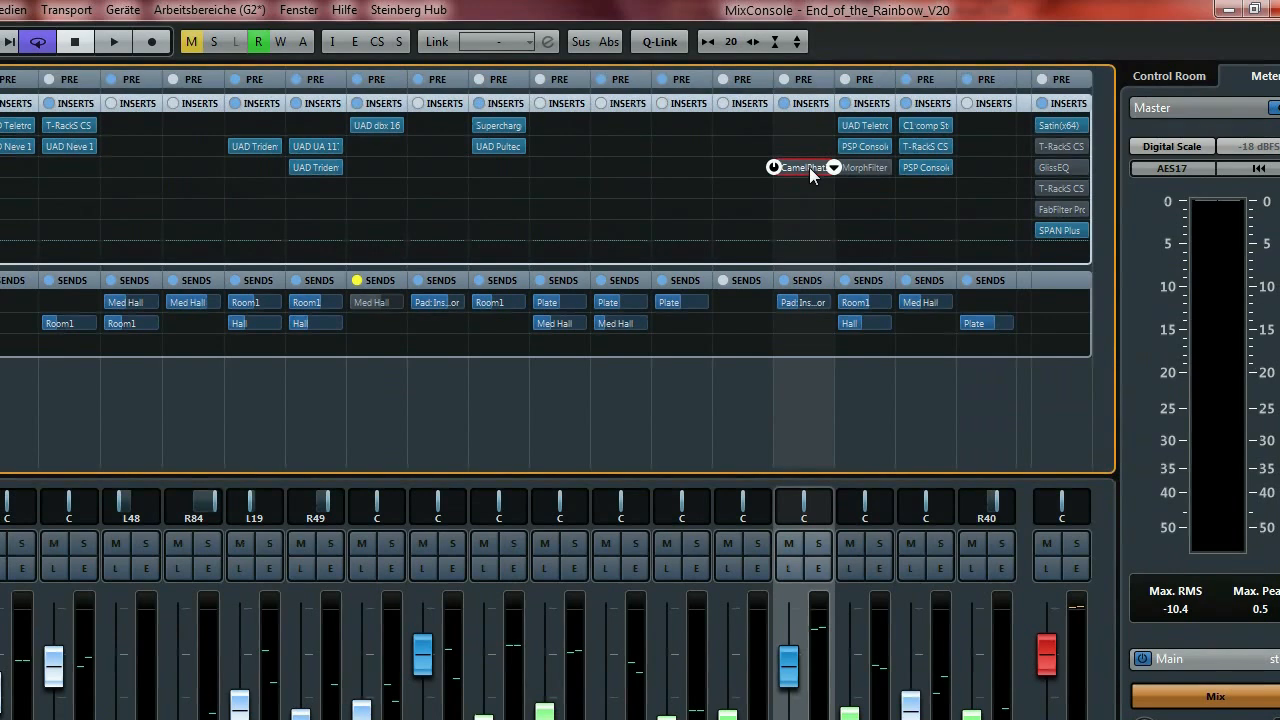
left_click(809, 167)
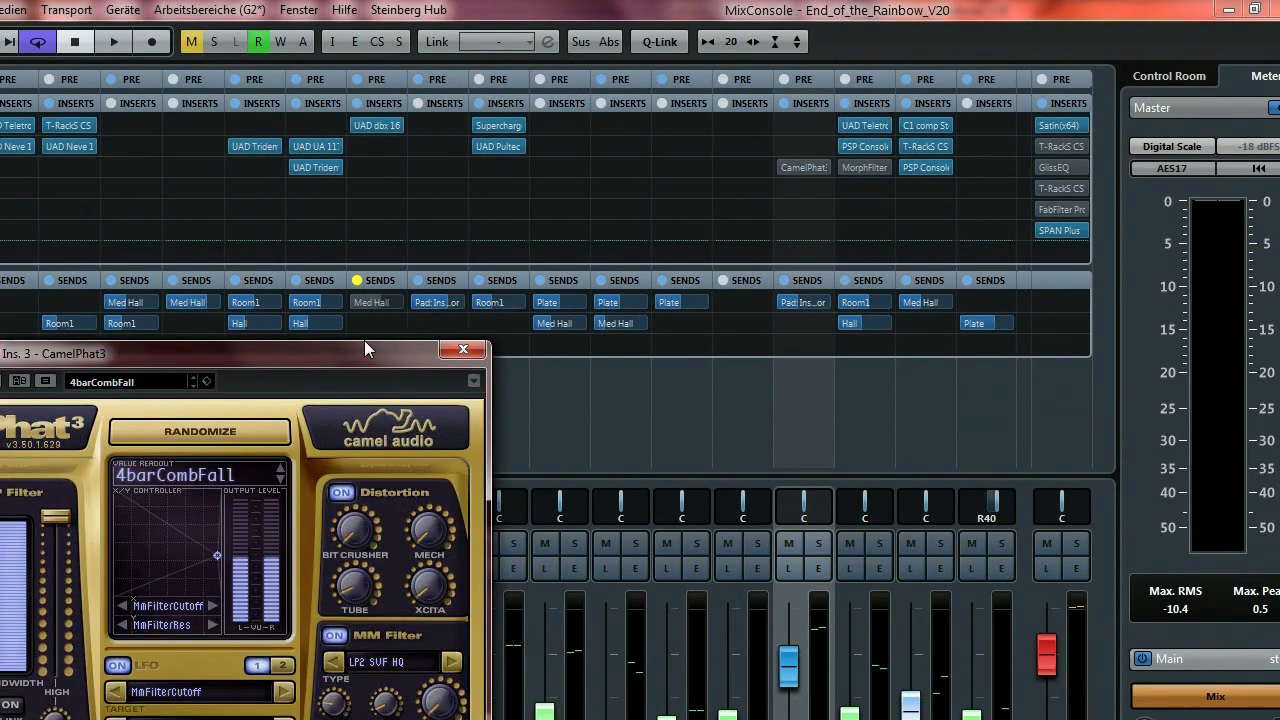
left_click_drag(346, 360, 585, 126)
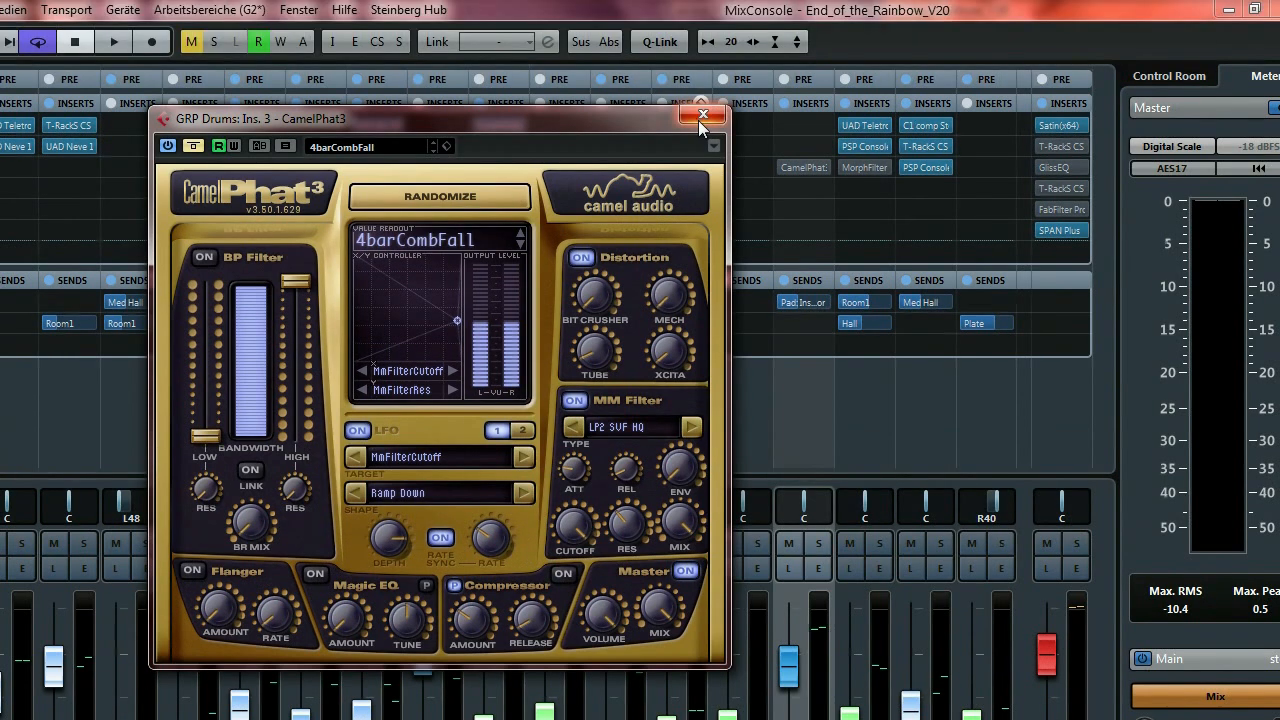
left_click(703, 34)
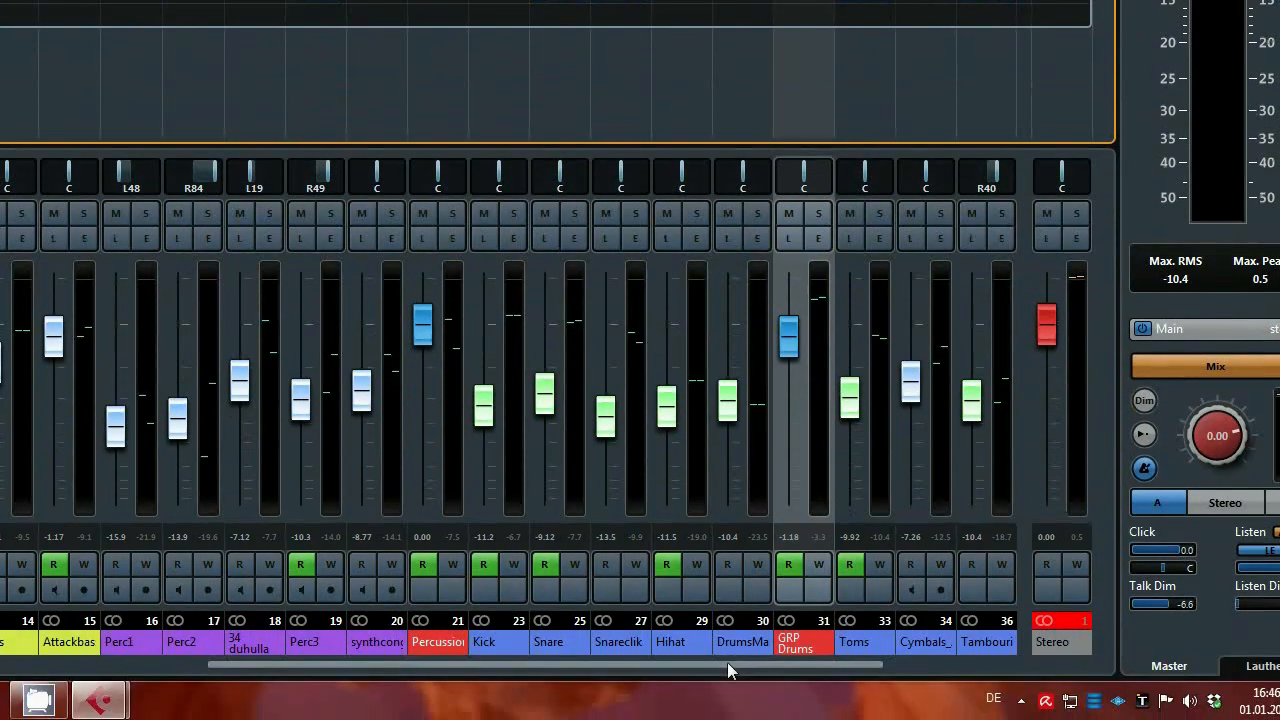
left_click_drag(728, 664, 950, 663)
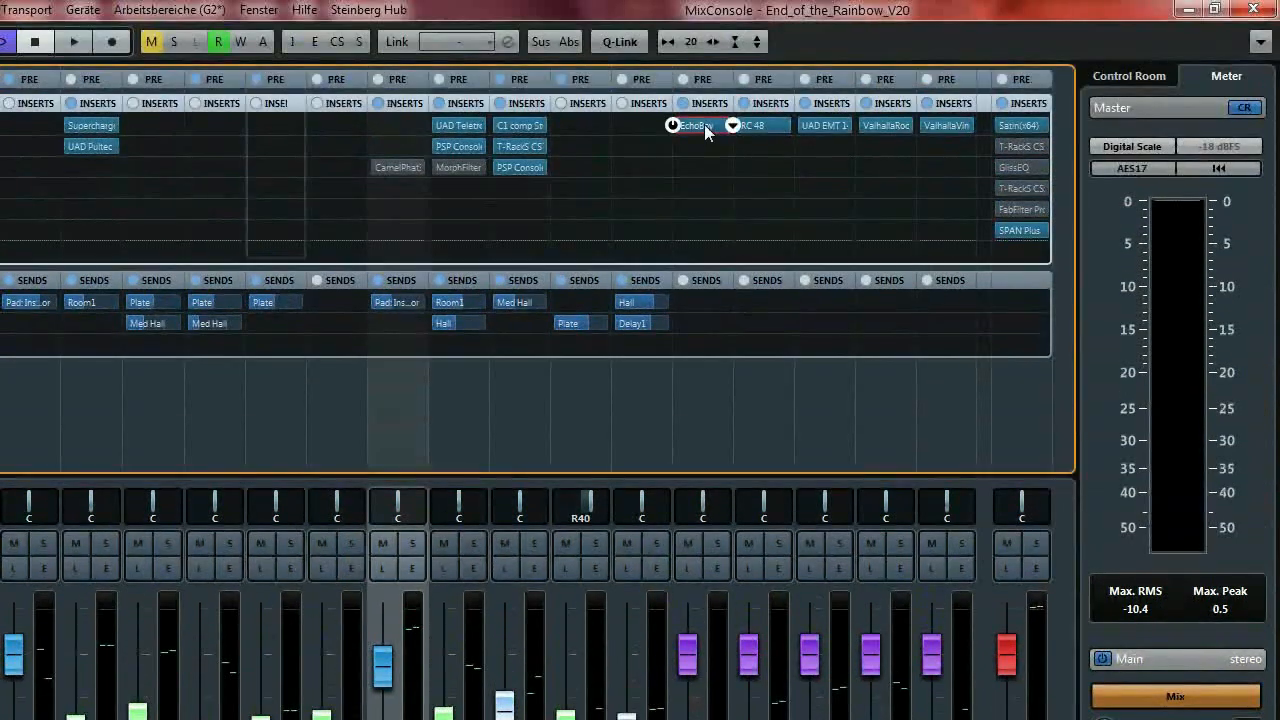
left_click(700, 75)
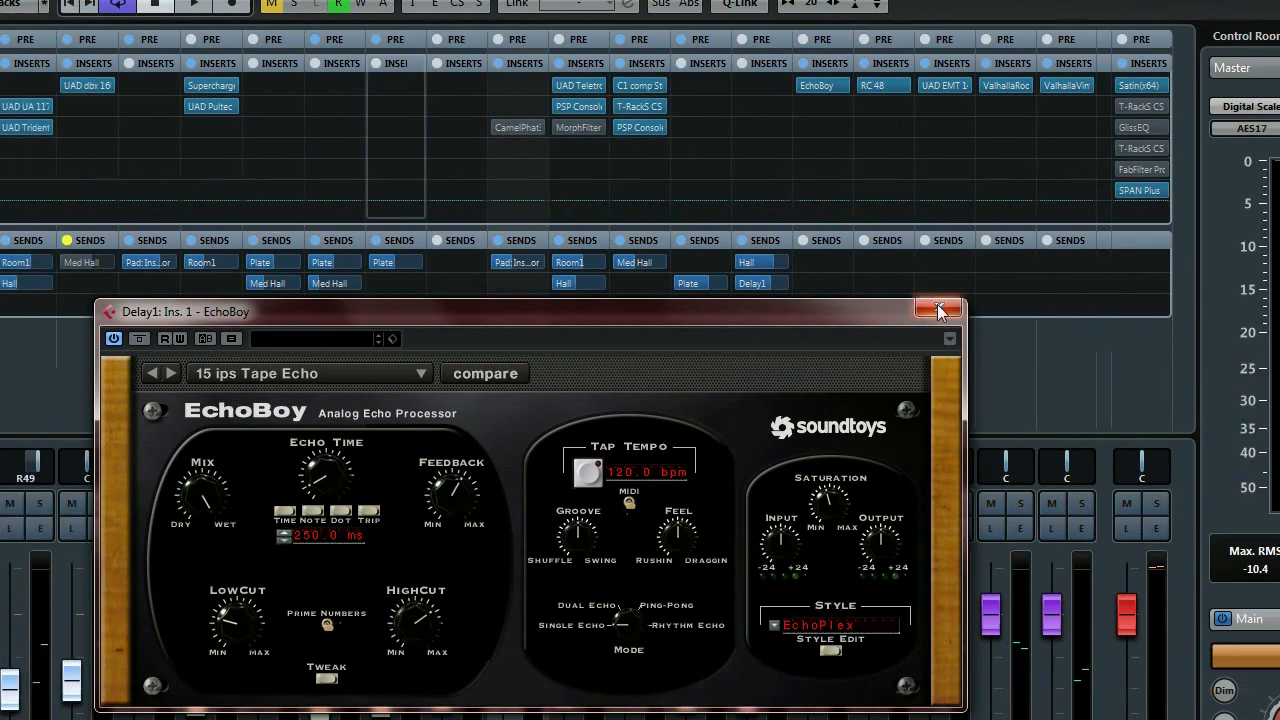
left_click(938, 310)
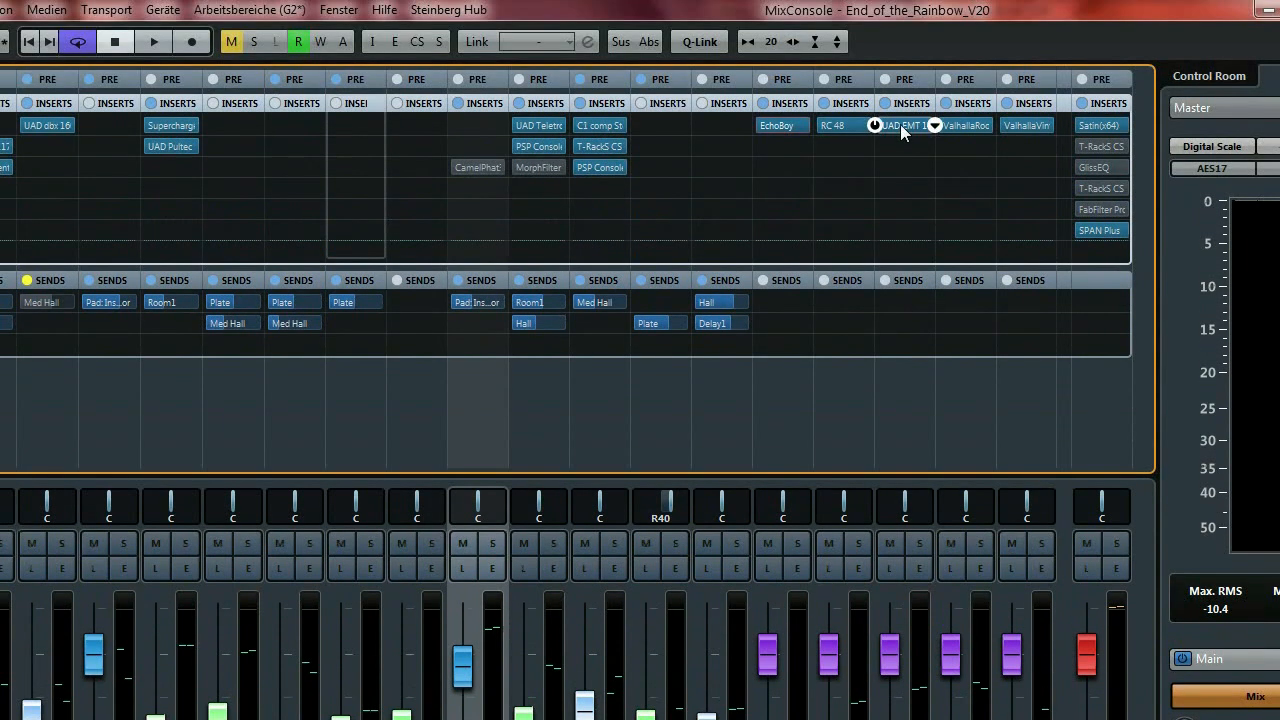
left_click(901, 126)
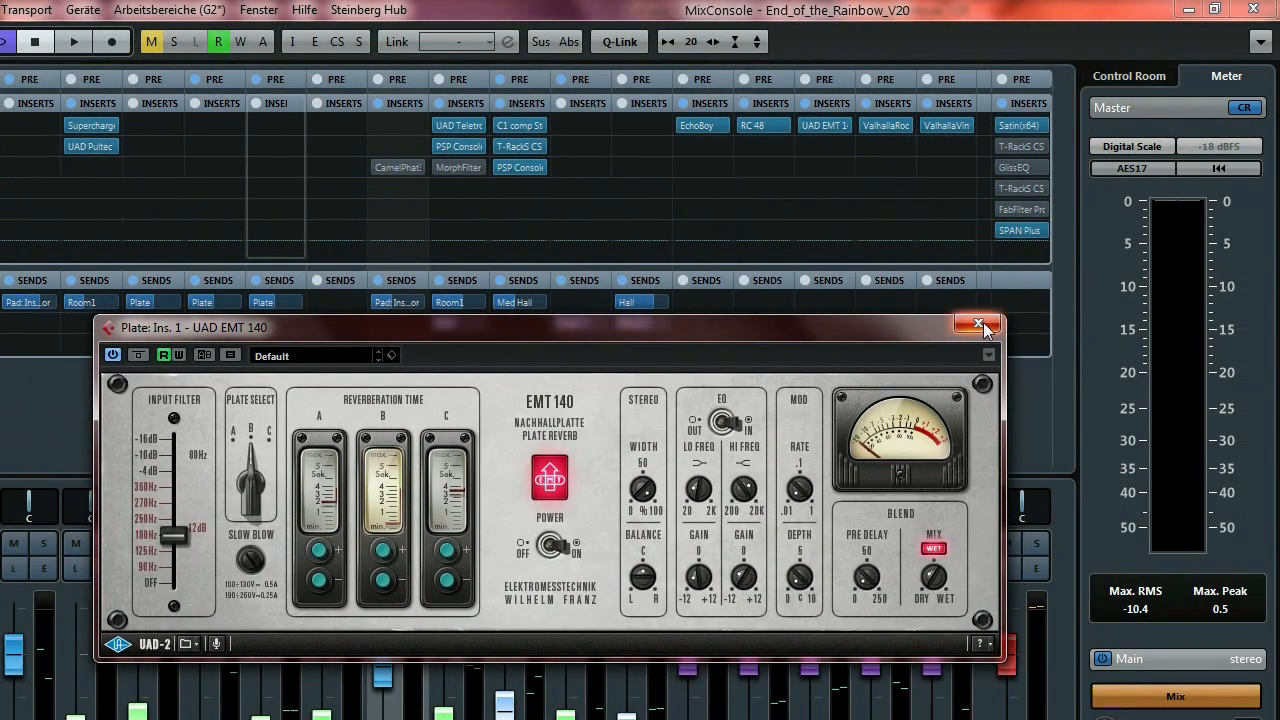
left_click(1247, 398)
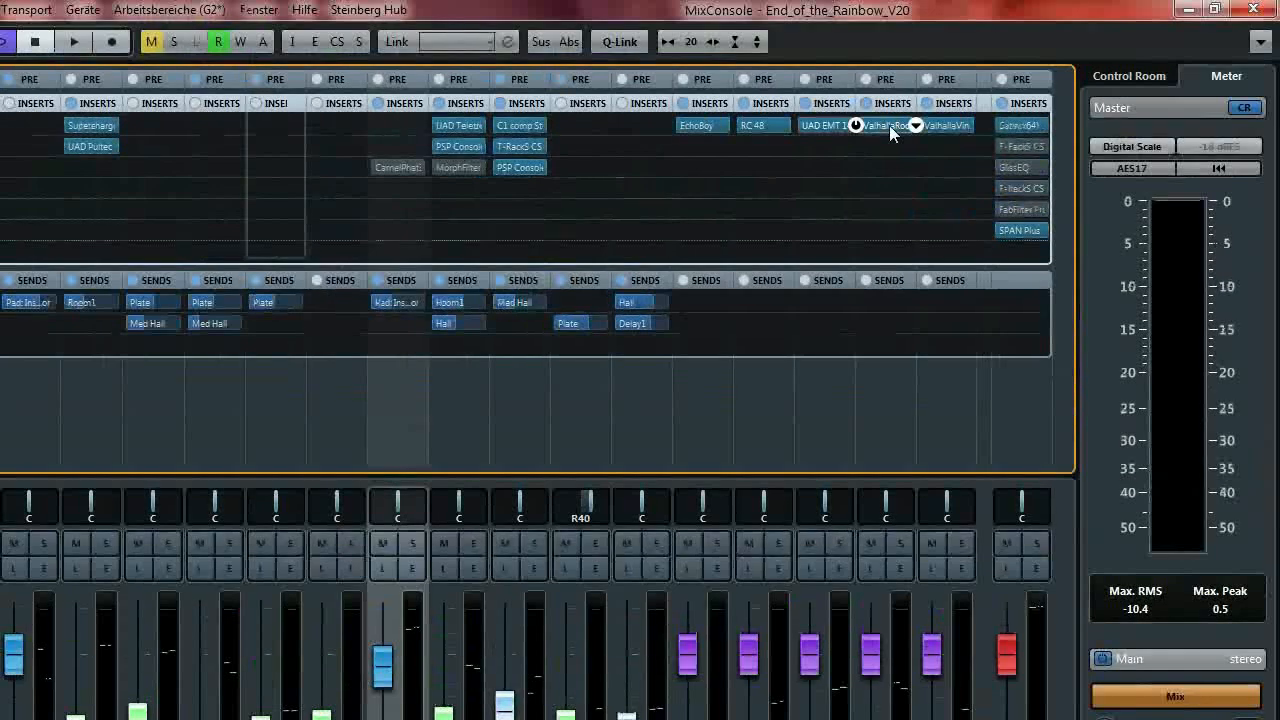
left_click(888, 127)
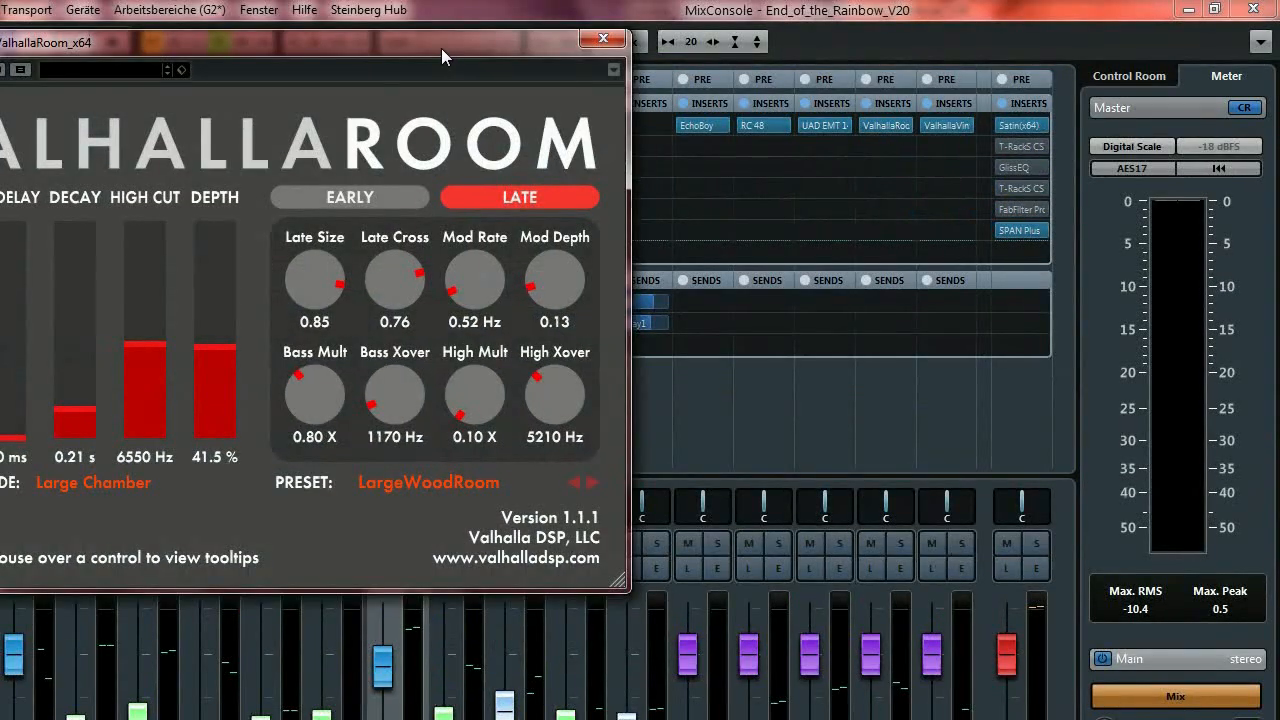
left_click_drag(441, 48, 565, 85)
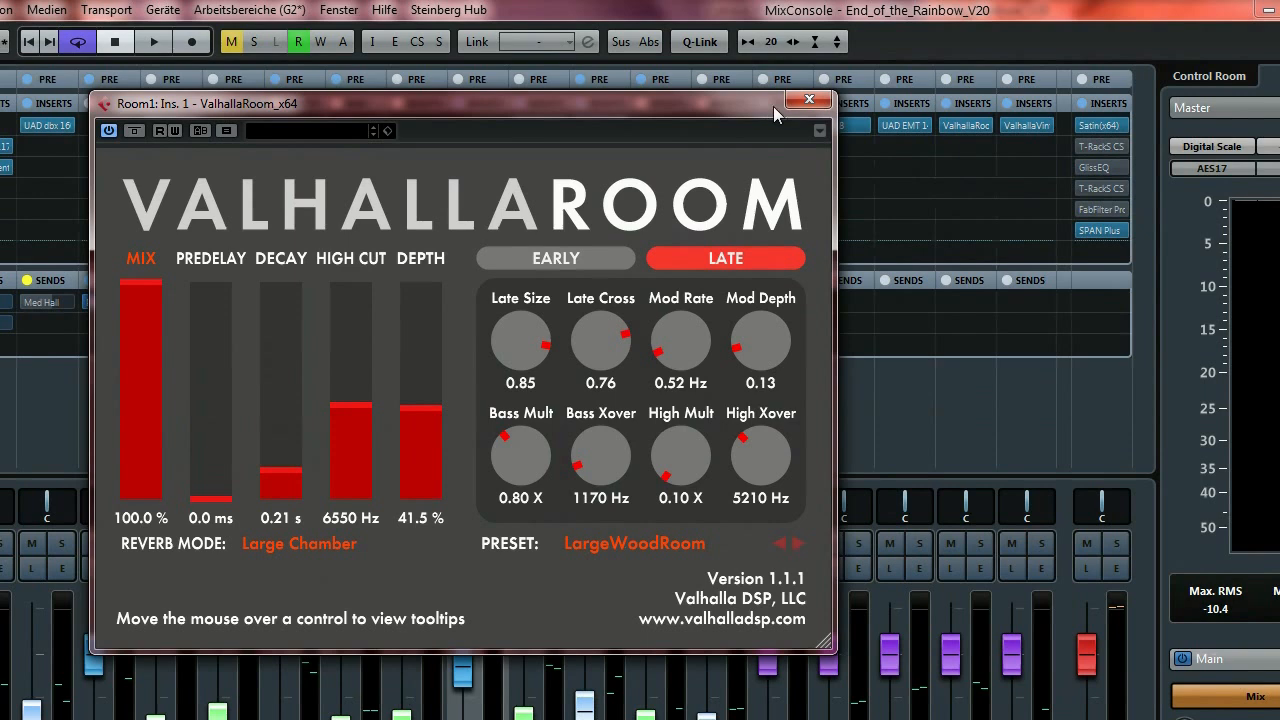
left_click(809, 100)
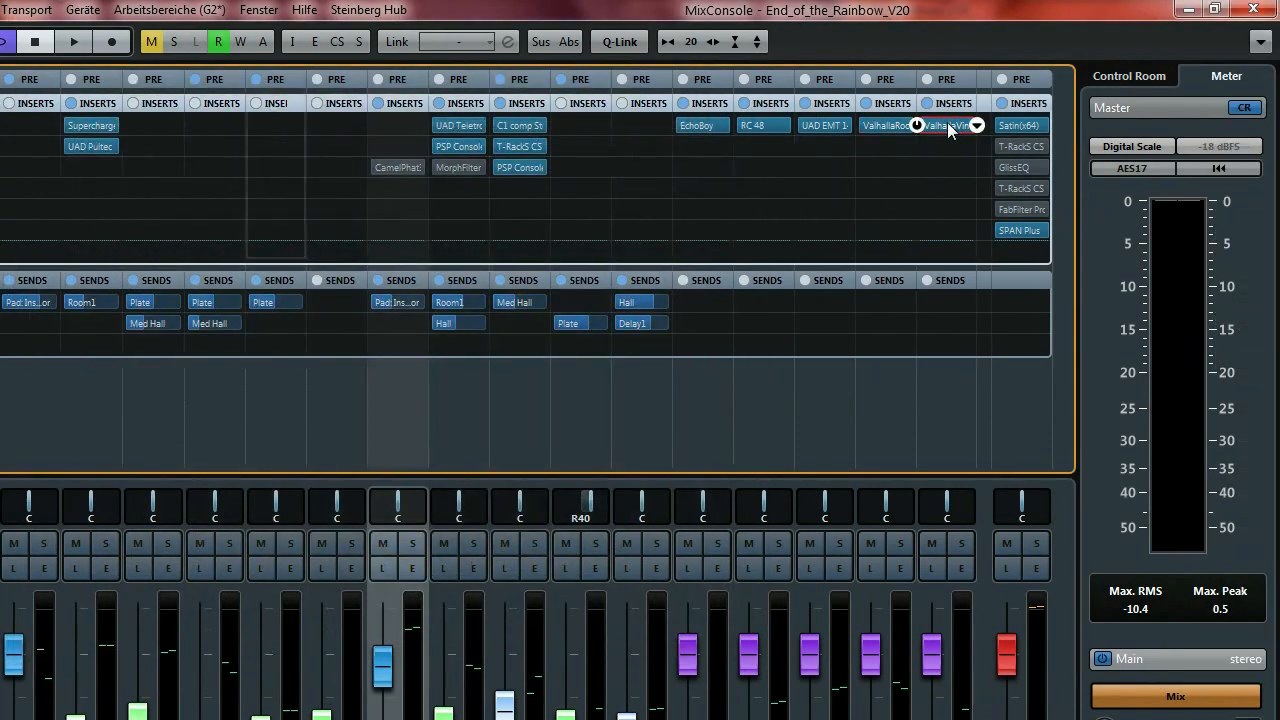
left_click(948, 126)
left_click_drag(329, 214, 723, 137)
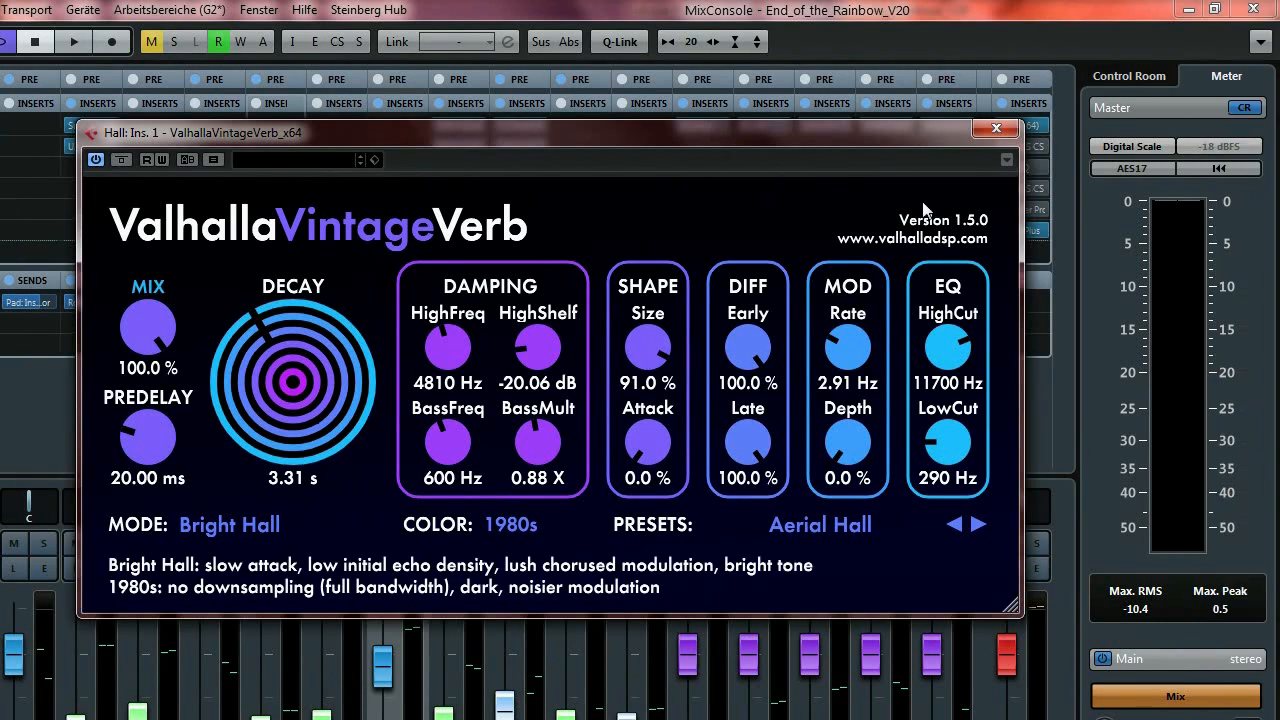
left_click(996, 130)
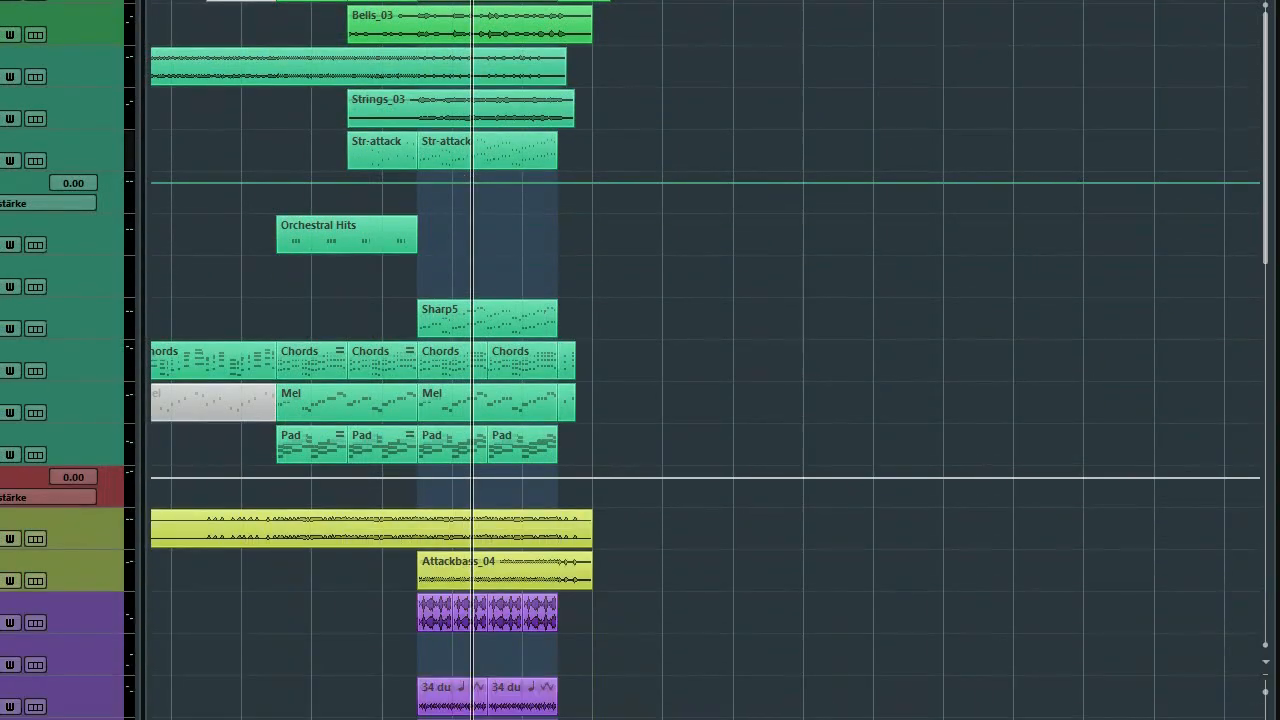
Set the left locator to bar 119, play from there, and bring the MixConsole forward.
left_click_drag(665, 663, 589, 654)
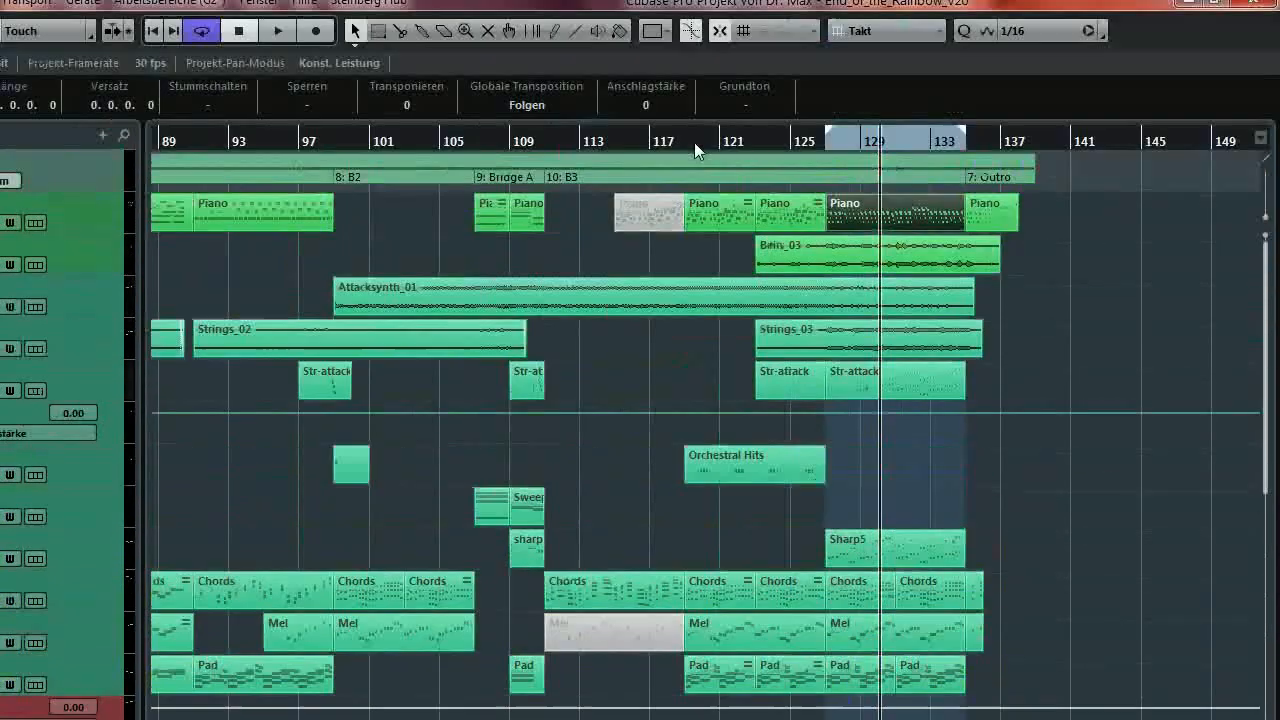
left_click(689, 156, "ctrl")
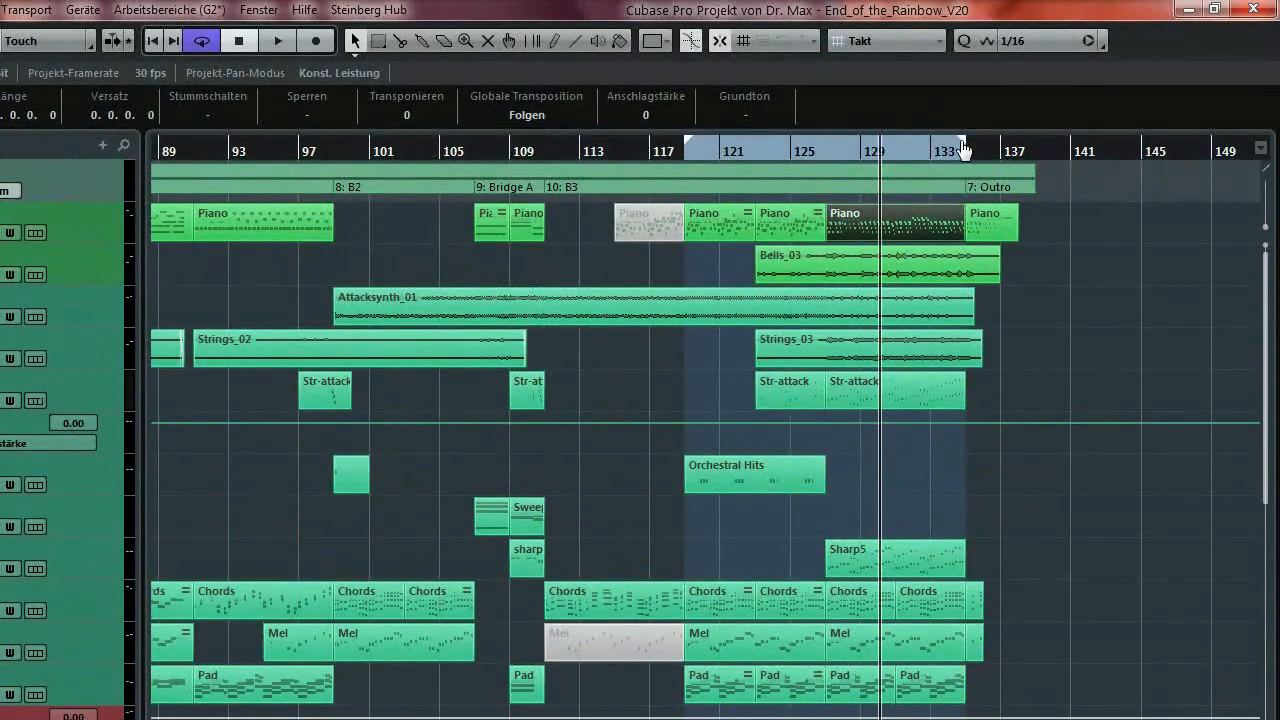
key("KP_1")
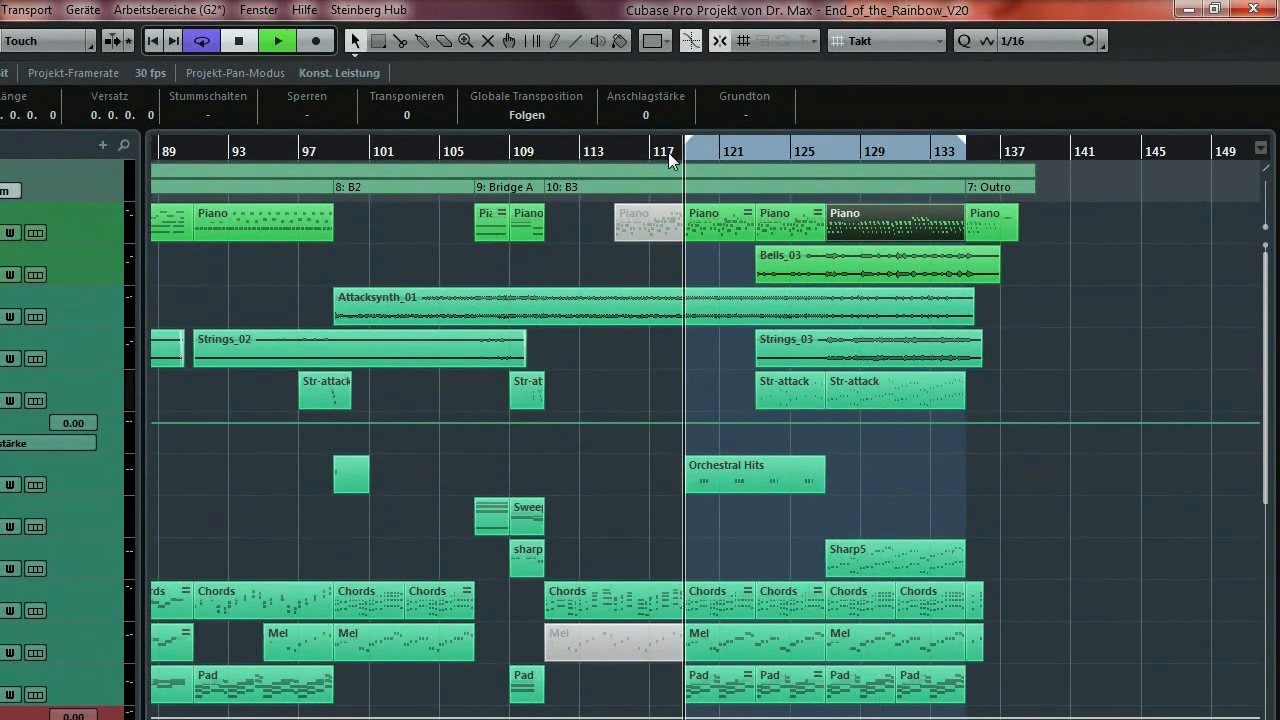
key("space")
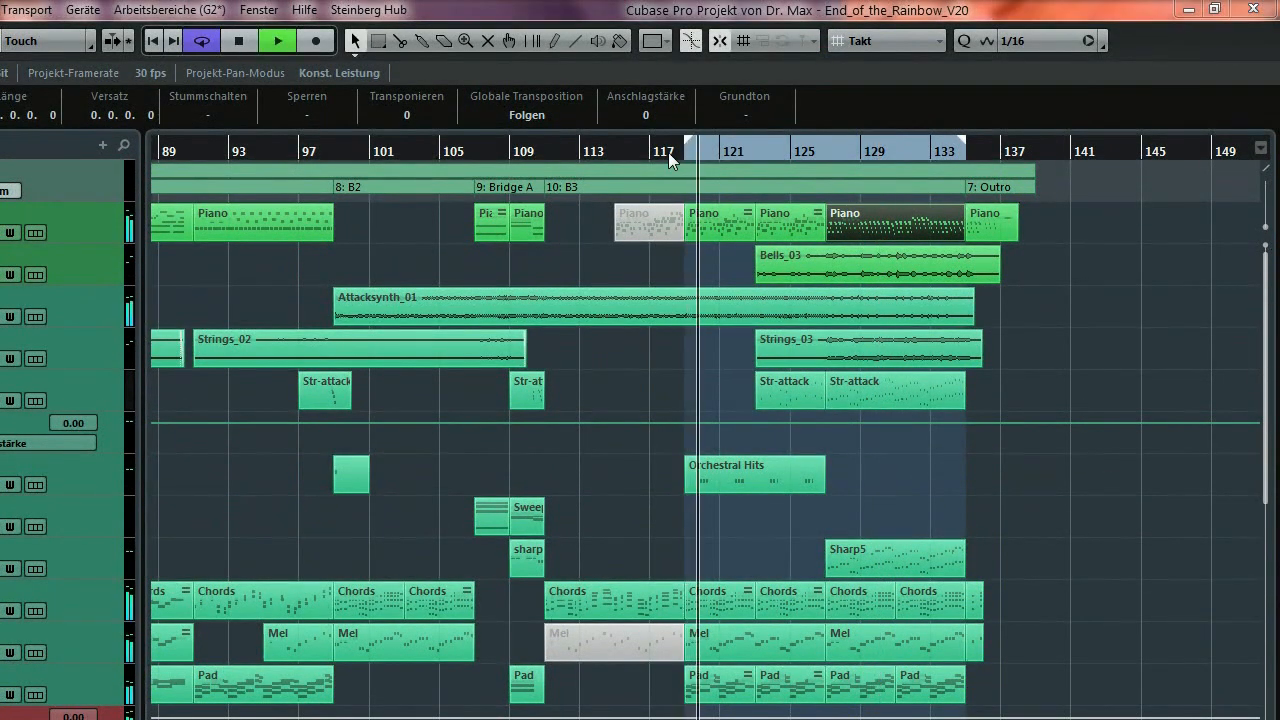
key("F3")
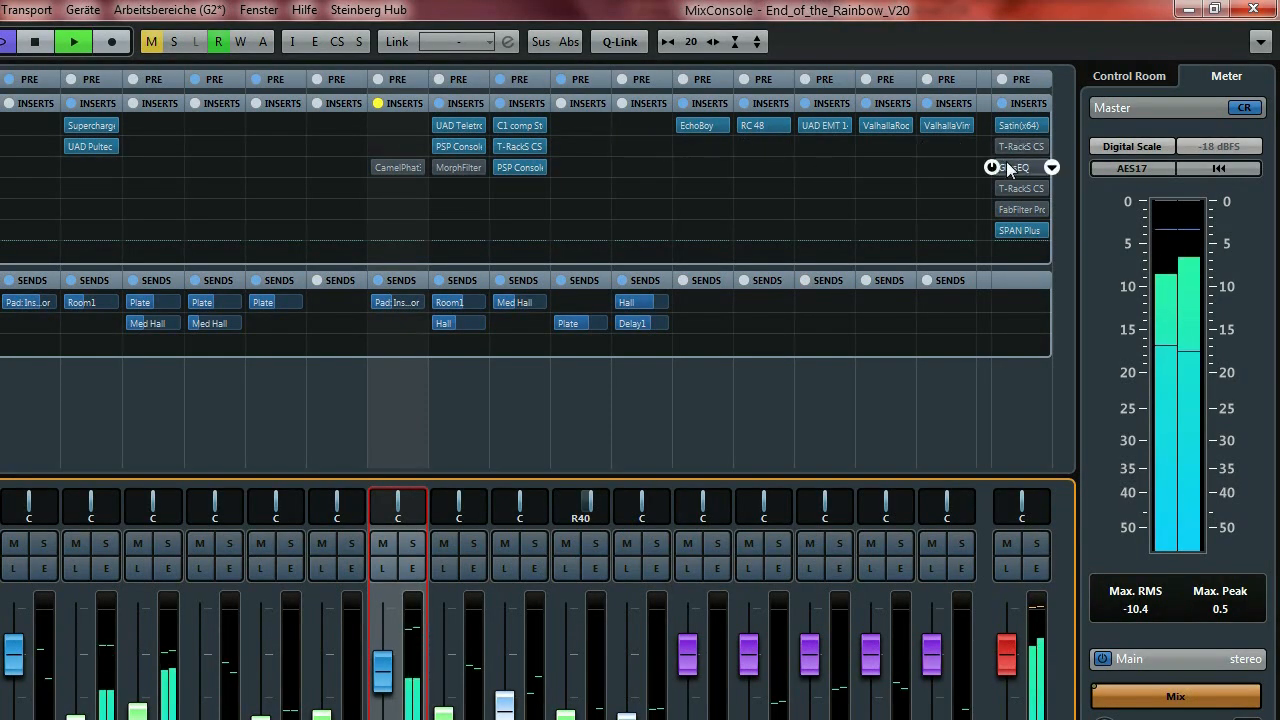
Open the master's T-RackS CS Classic Comp (ratio 1.78, 32 ms attack, 430 ms release) beside the inserts.
mouse_move(1004, 128)
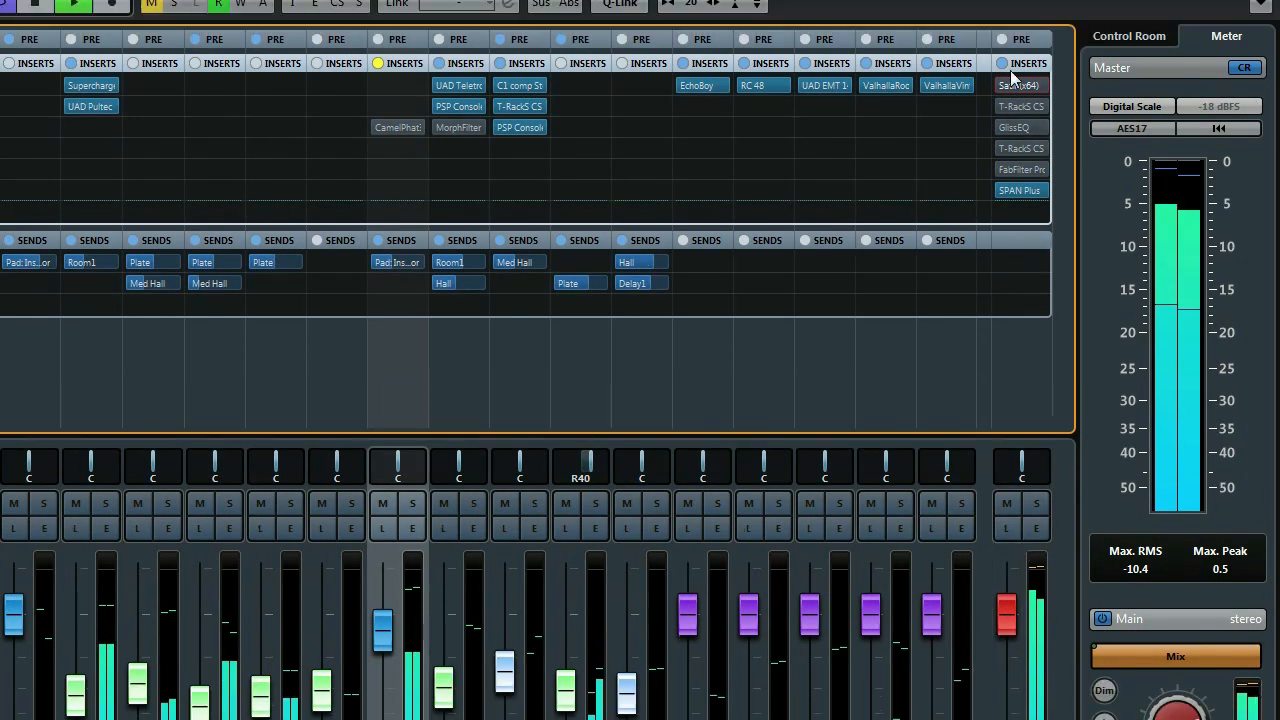
mouse_move(1008, 87)
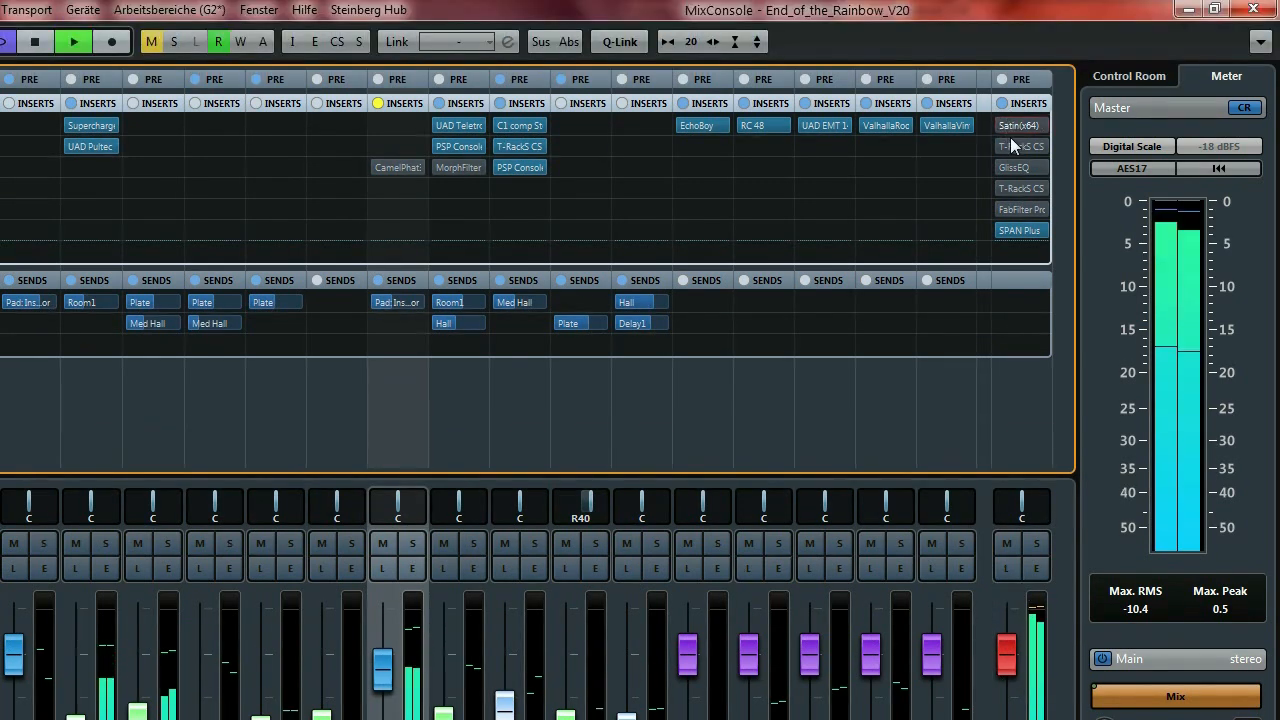
mouse_move(995, 126)
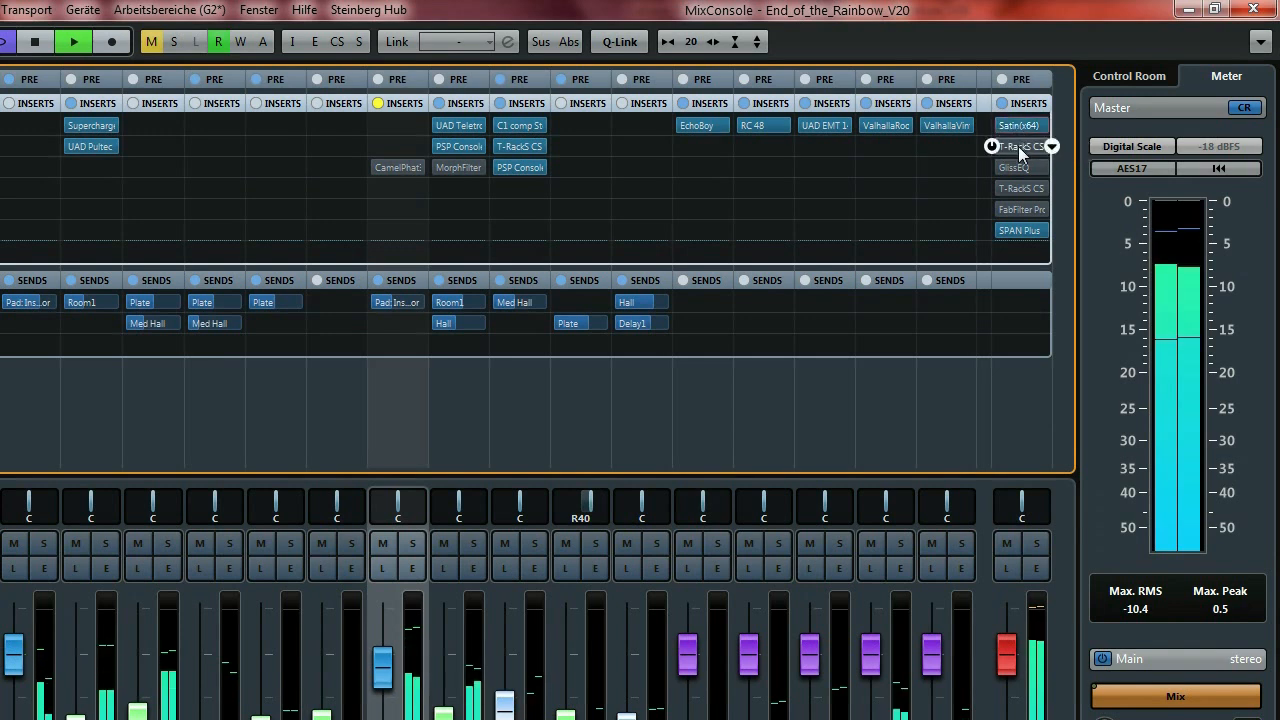
left_click(1018, 146)
left_click_drag(345, 196, 625, 170)
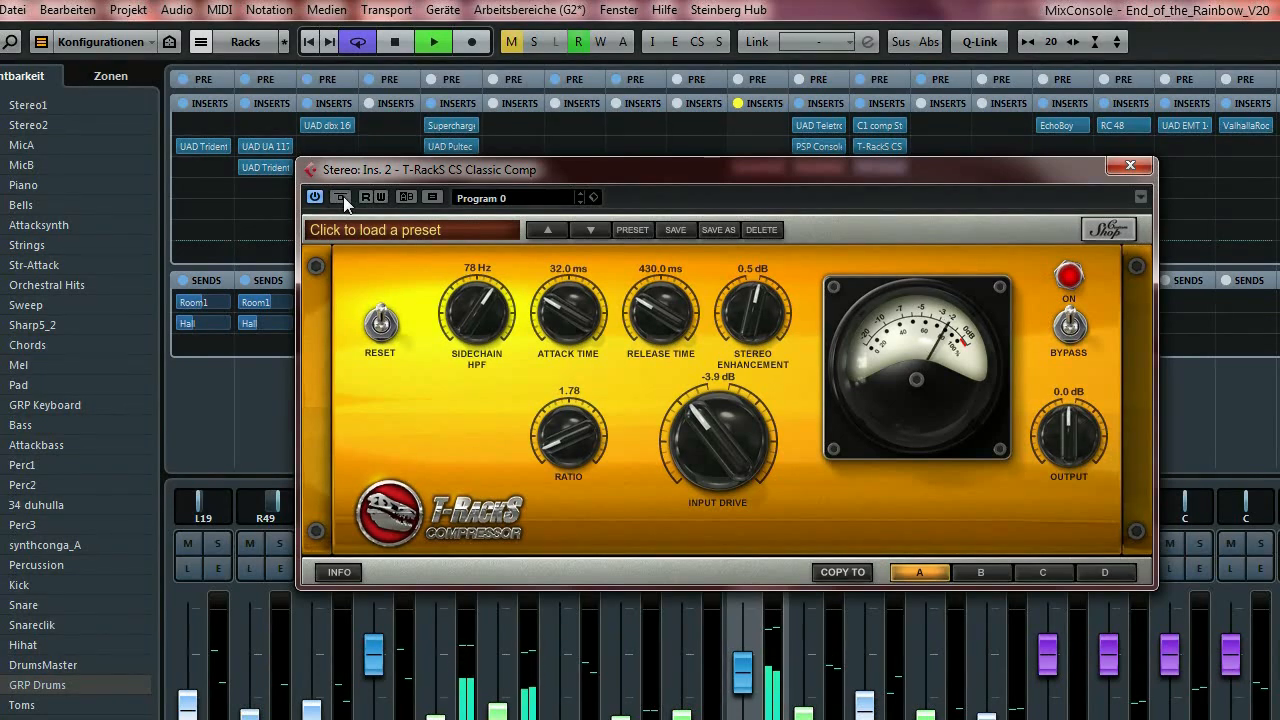
left_click_drag(786, 167, 594, 140)
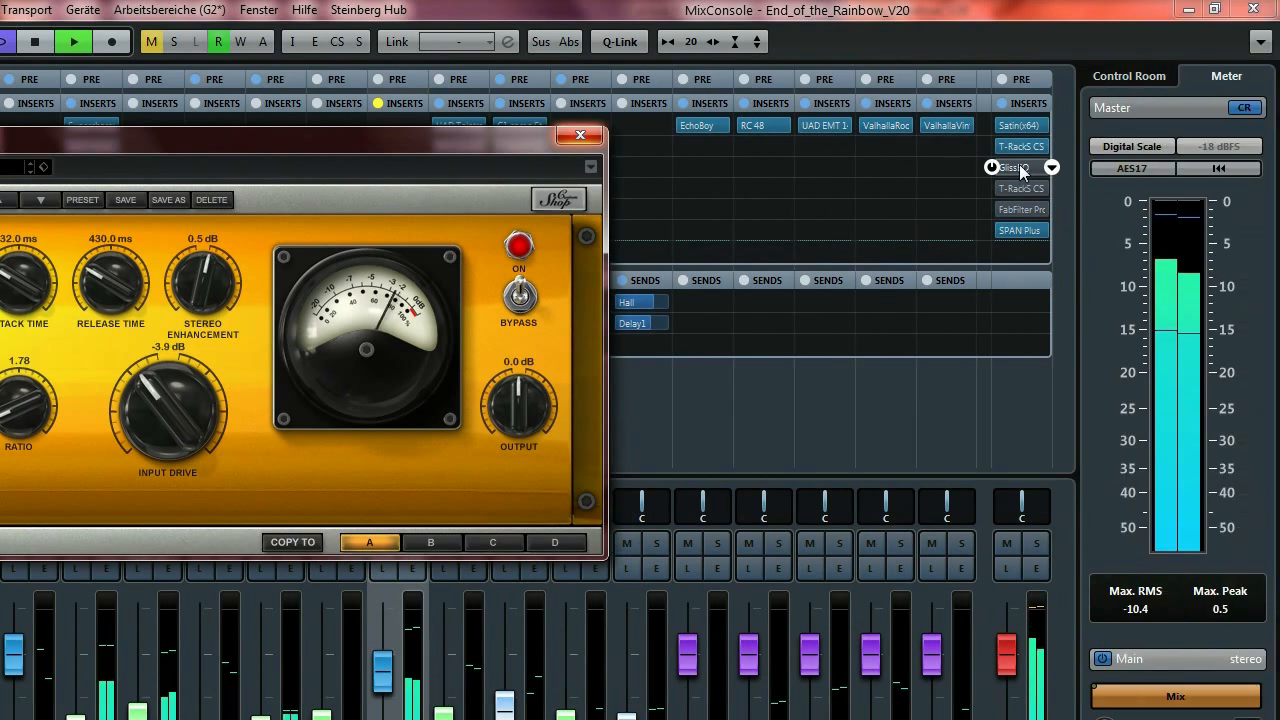
Open the master's Voxengo GlissEQ, position it, and bypass it to compare the sound.
left_click(1020, 172)
left_click_drag(742, 334, 653, 87)
left_click_drag(497, 98, 498, 85)
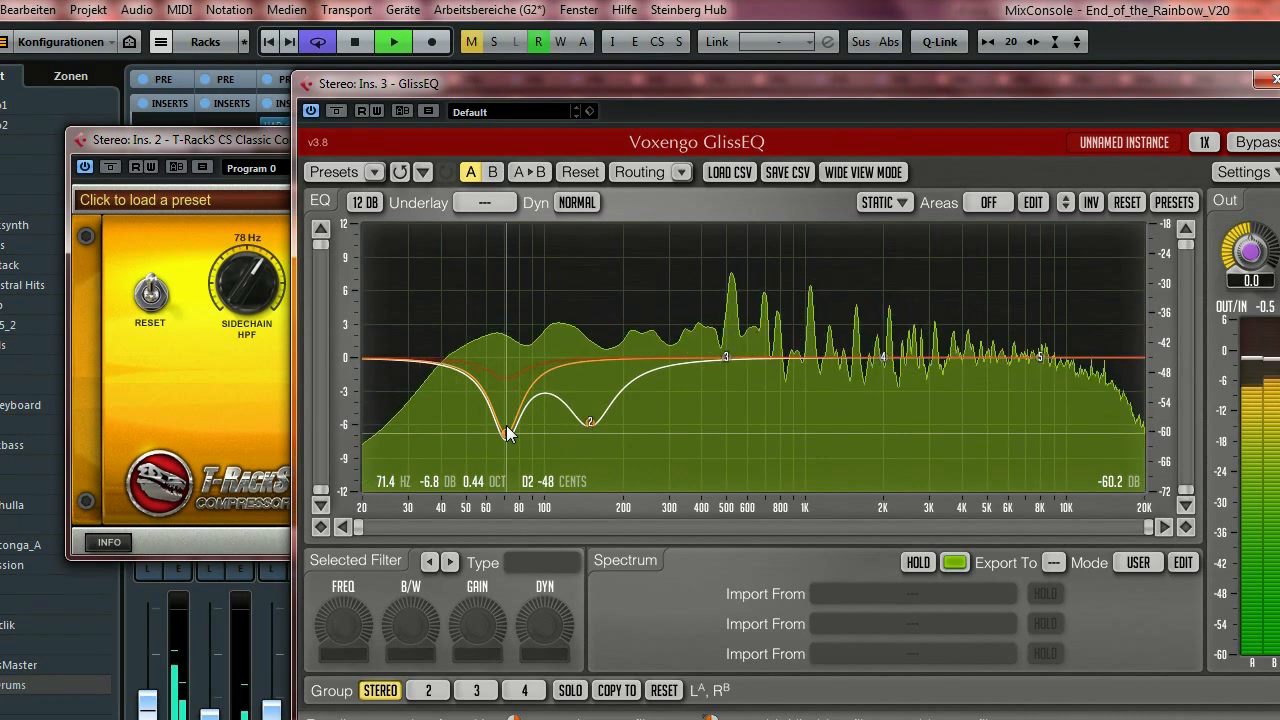
left_click(338, 110)
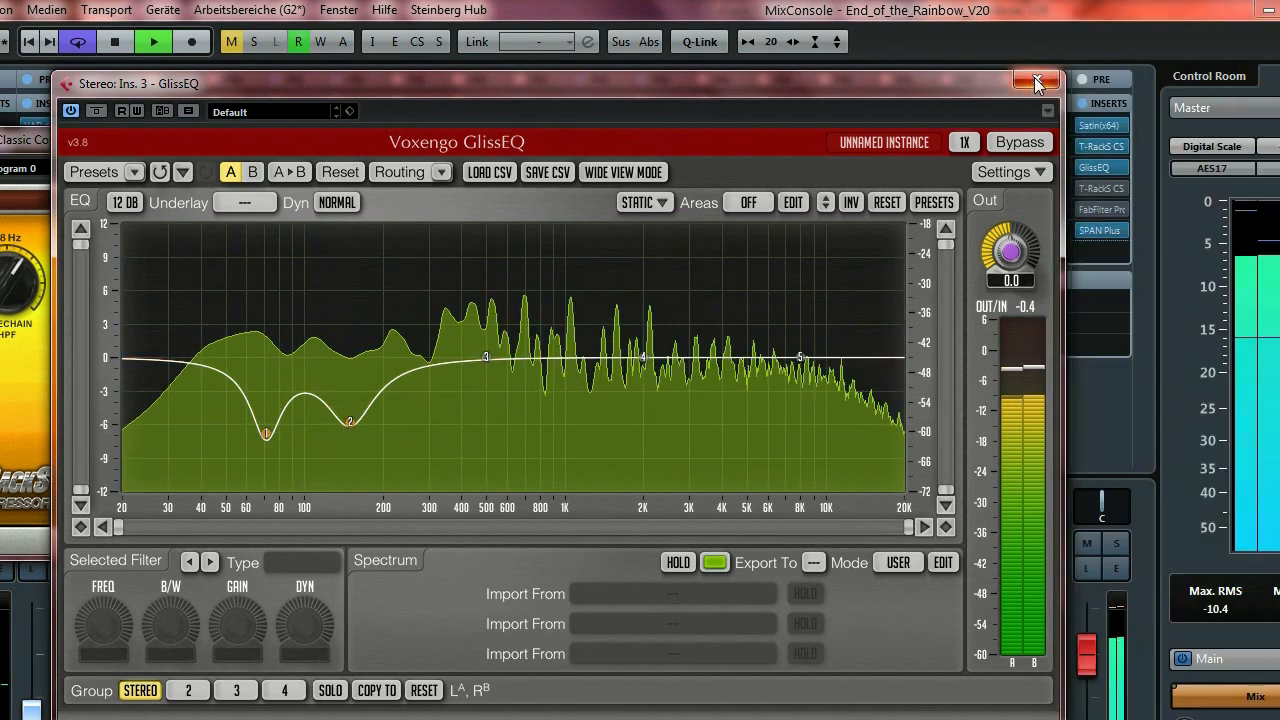
Close GlissEQ and the compressor, open T-RackS CS Master EQ 432, and bypass it to compare.
left_click(1036, 82)
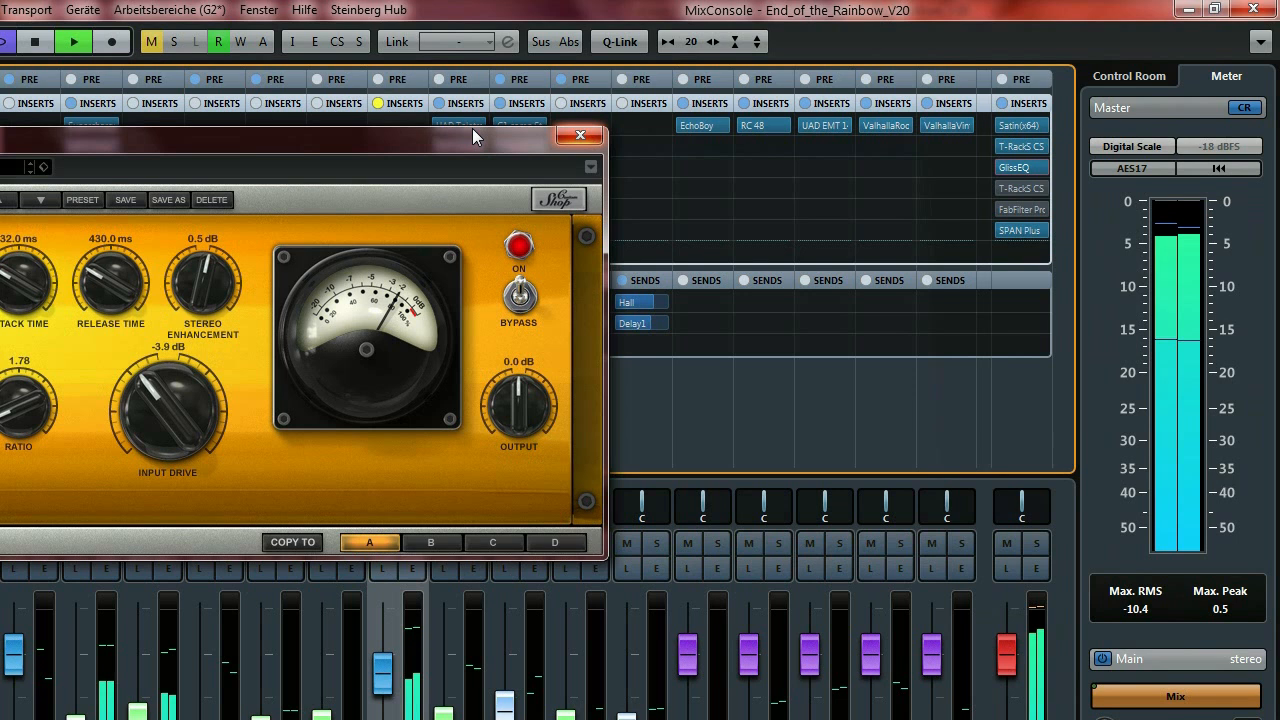
left_click(586, 132)
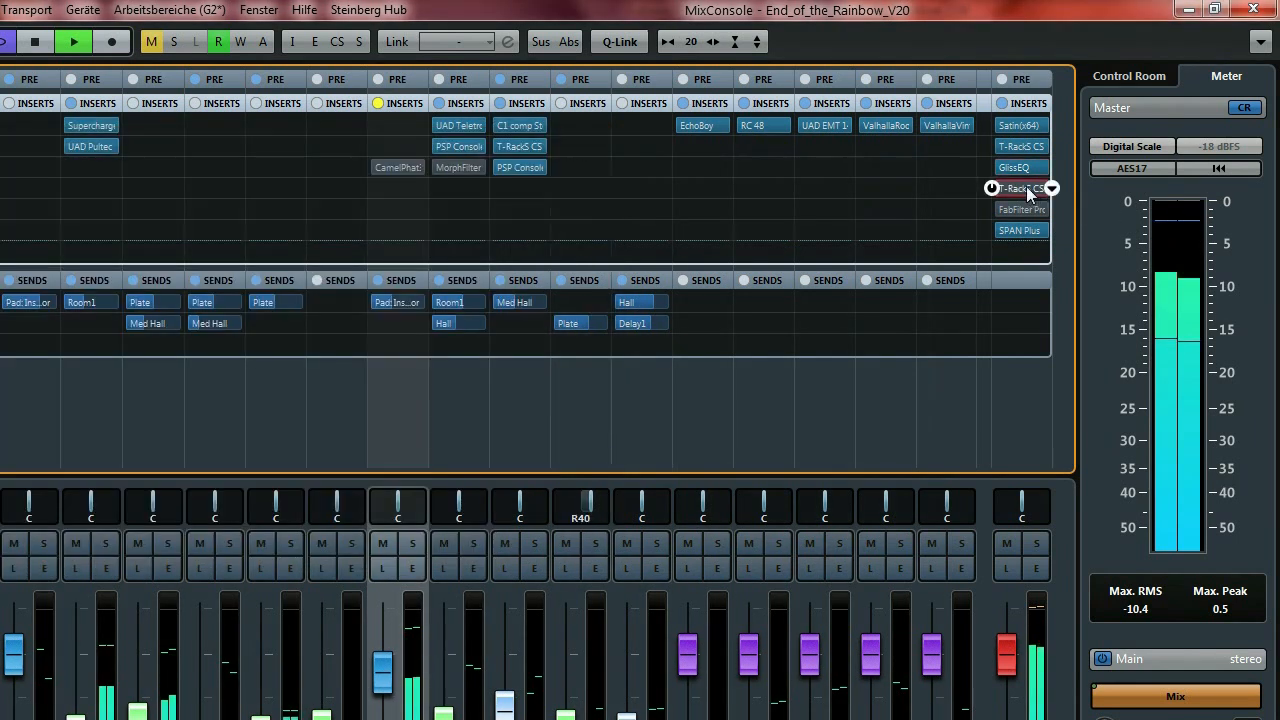
left_click(1025, 188)
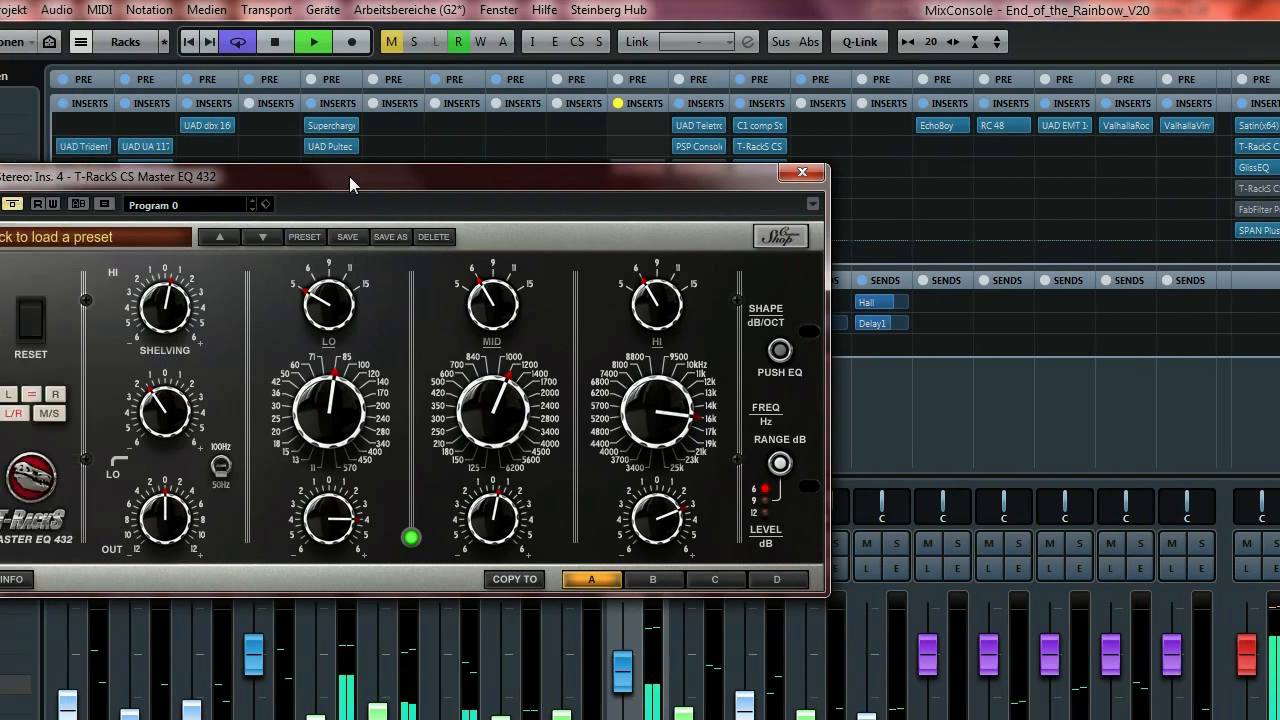
left_click_drag(109, 176, 281, 158)
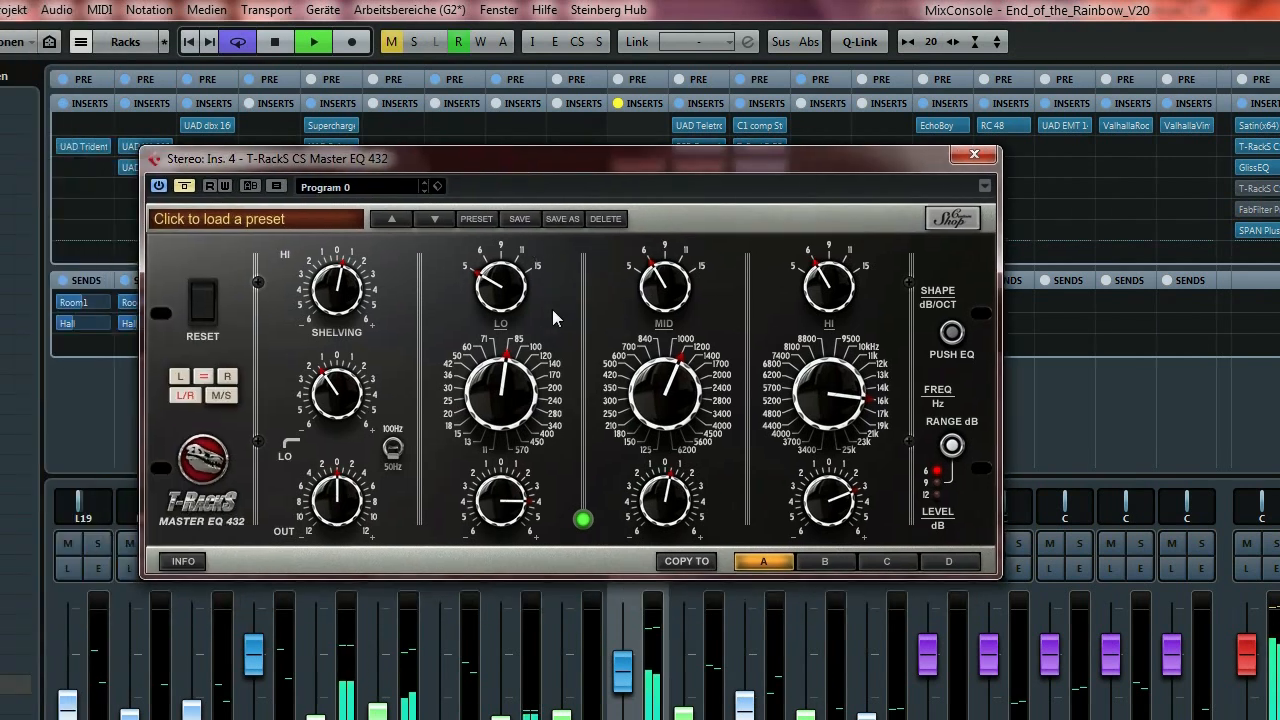
left_click_drag(610, 158, 635, 140)
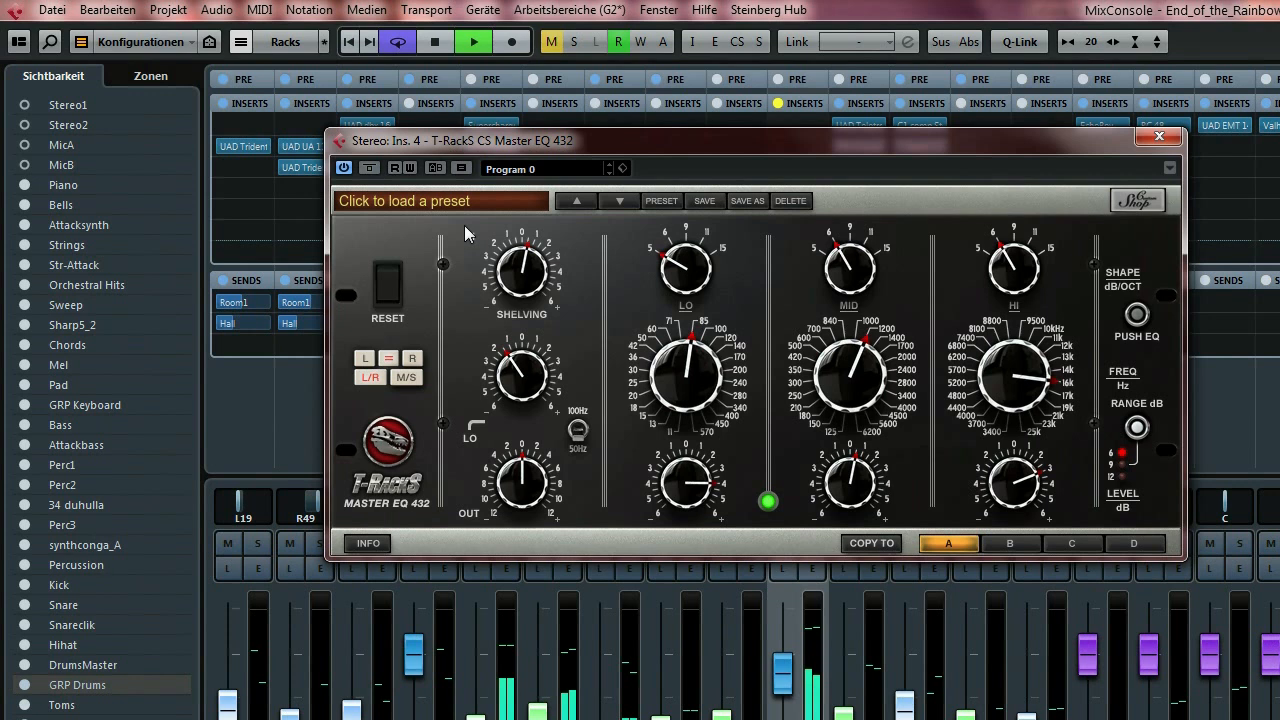
left_click(370, 172)
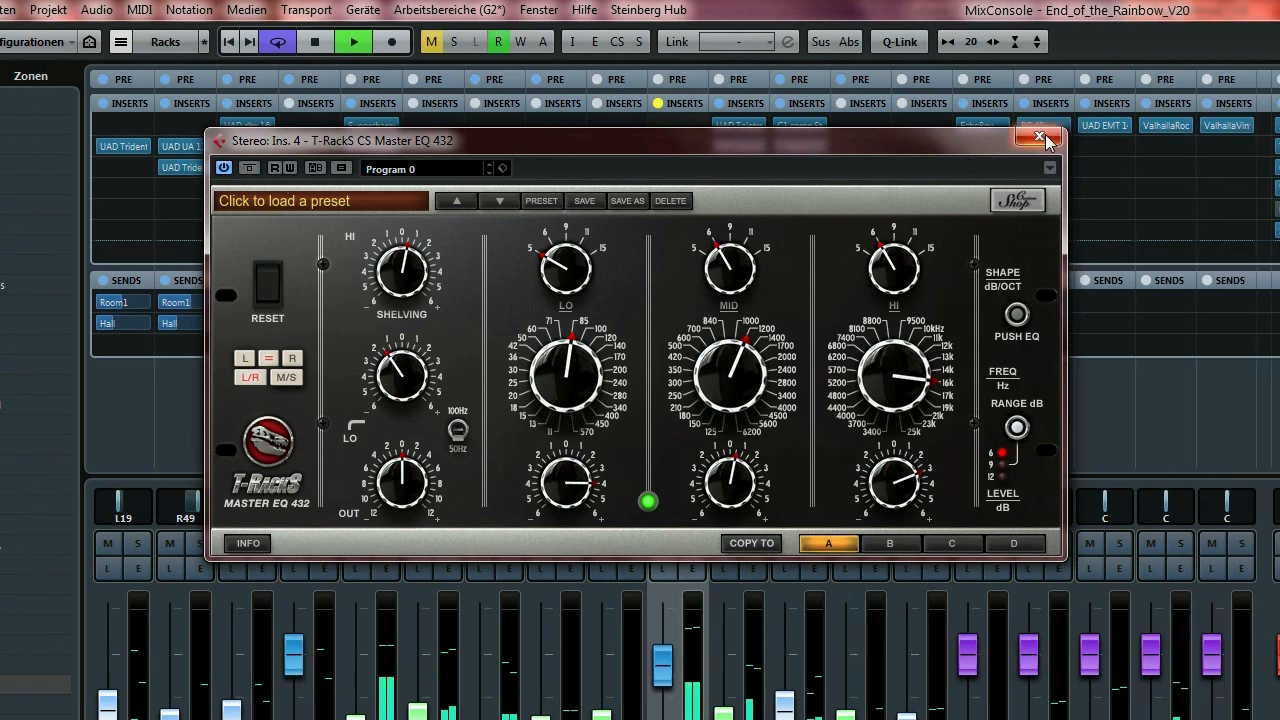
Open the master's FabFilter Pro-L, bypass and re-enable it for comparison, then close it.
left_click(1159, 136)
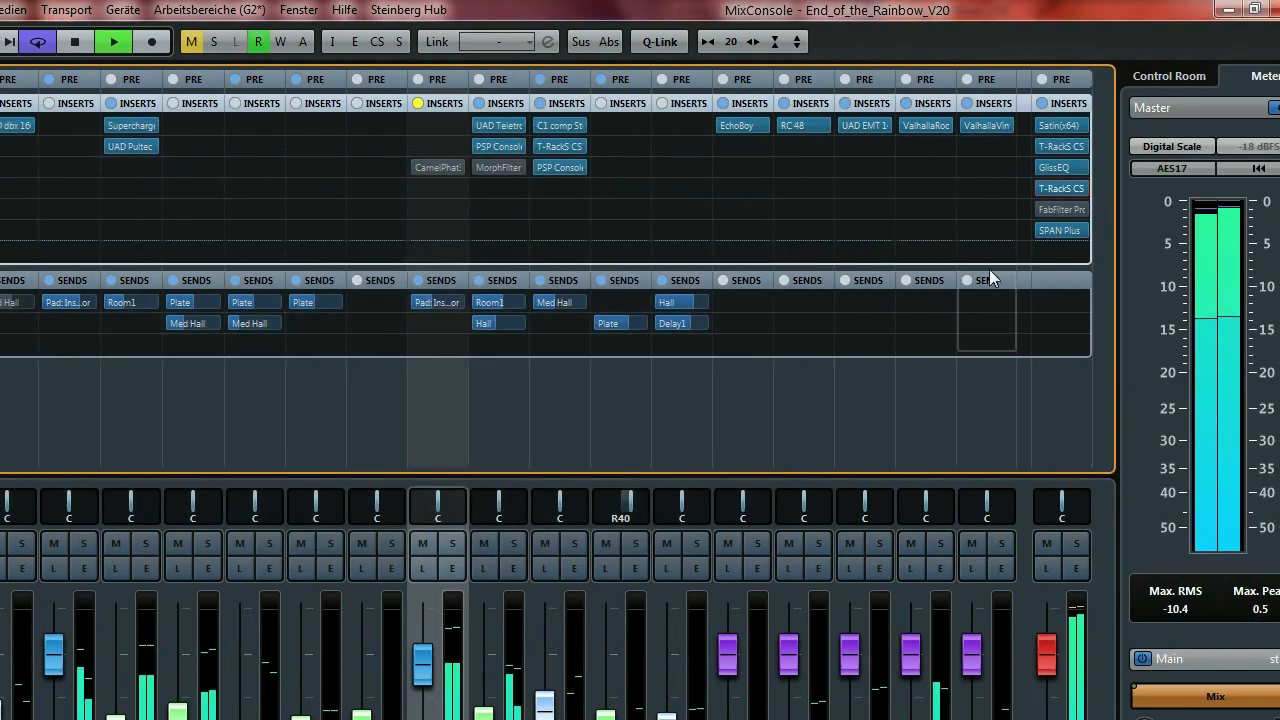
mouse_move(1062, 210)
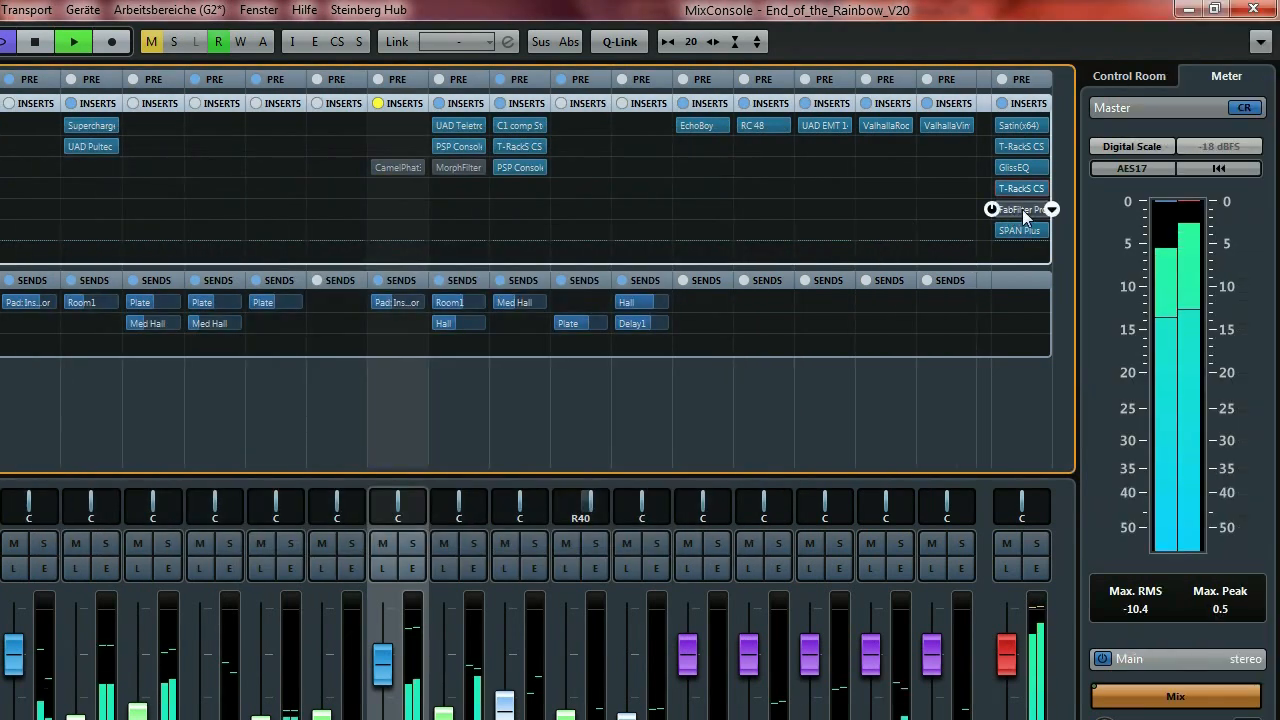
left_click(1022, 210)
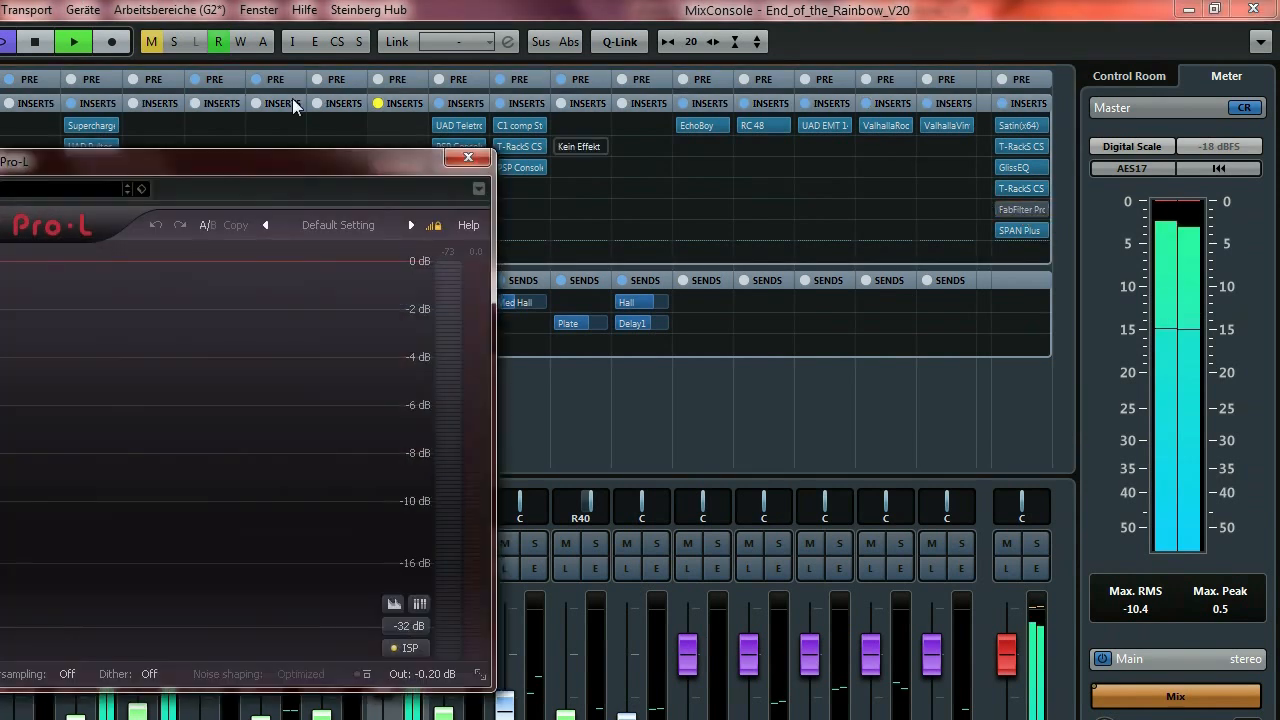
left_click_drag(237, 162, 499, 100)
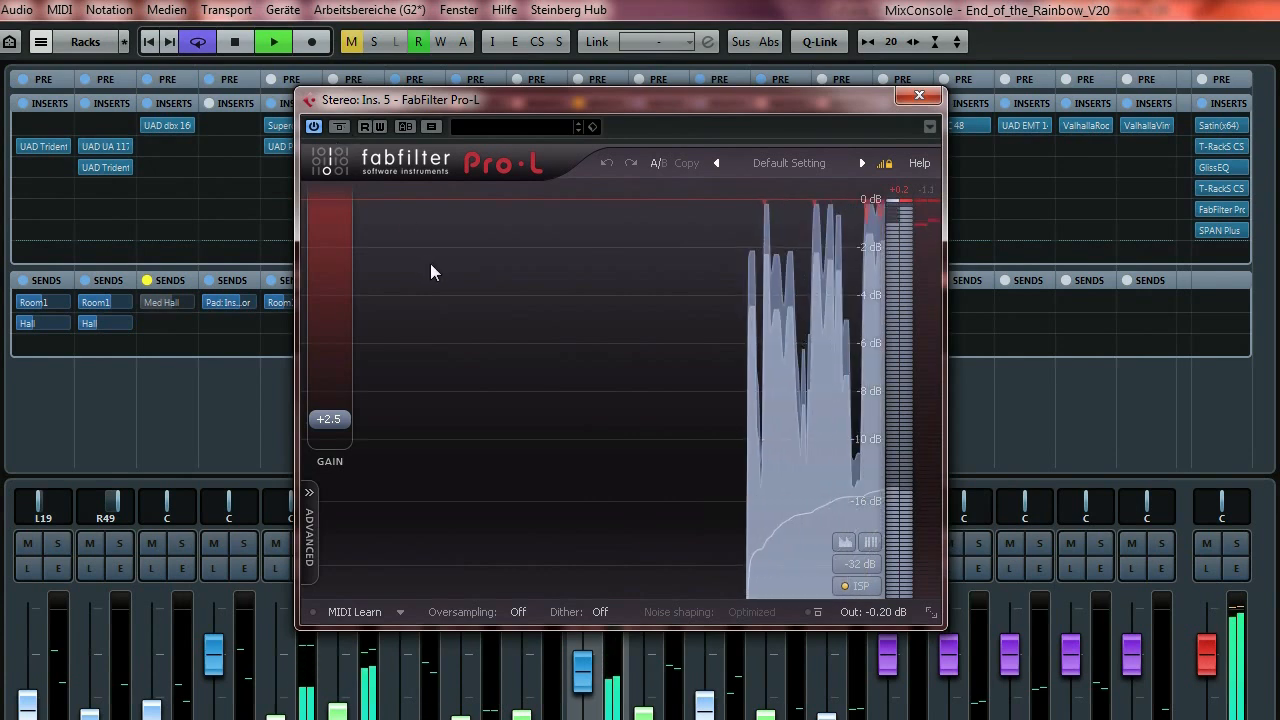
left_click(338, 127)
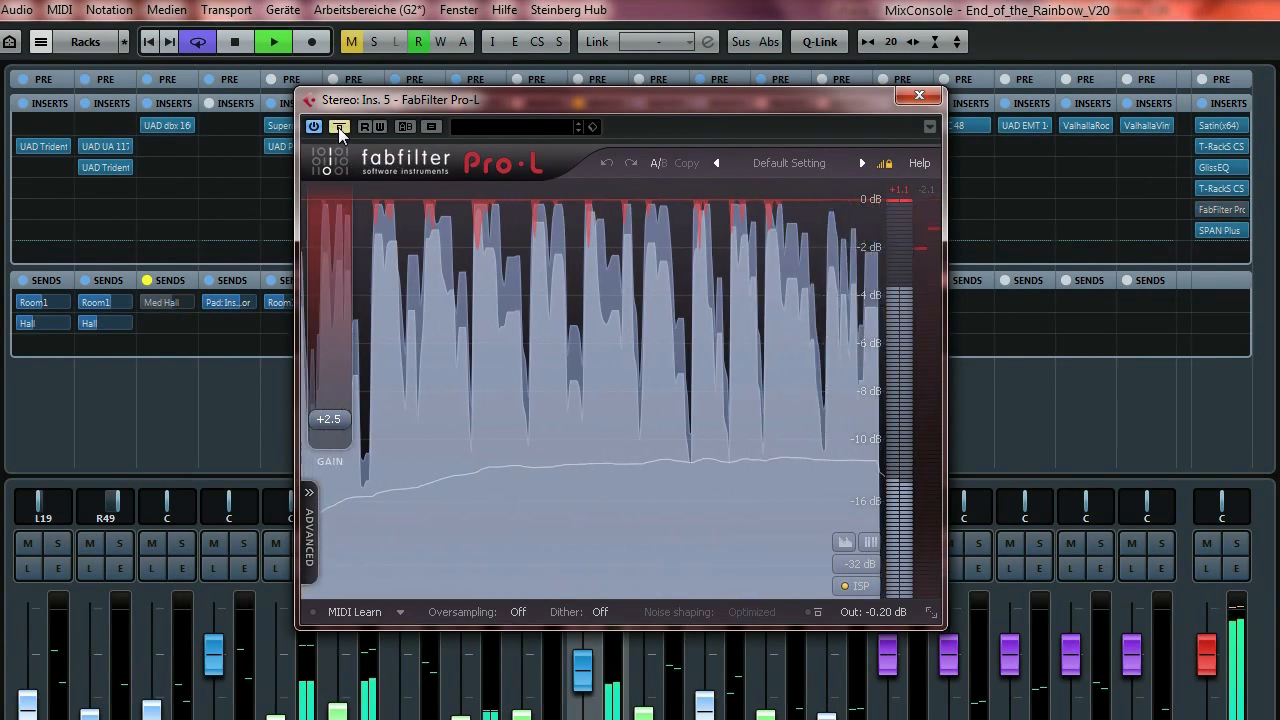
left_click(338, 127)
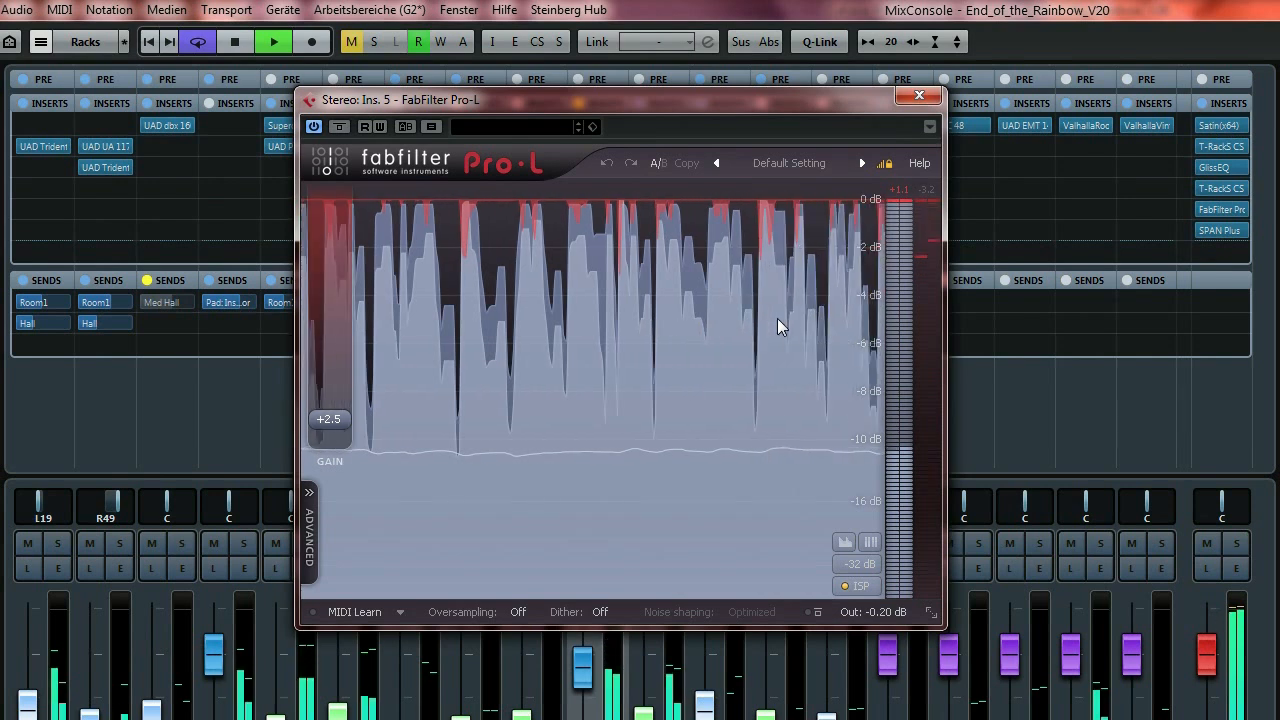
left_click(919, 95)
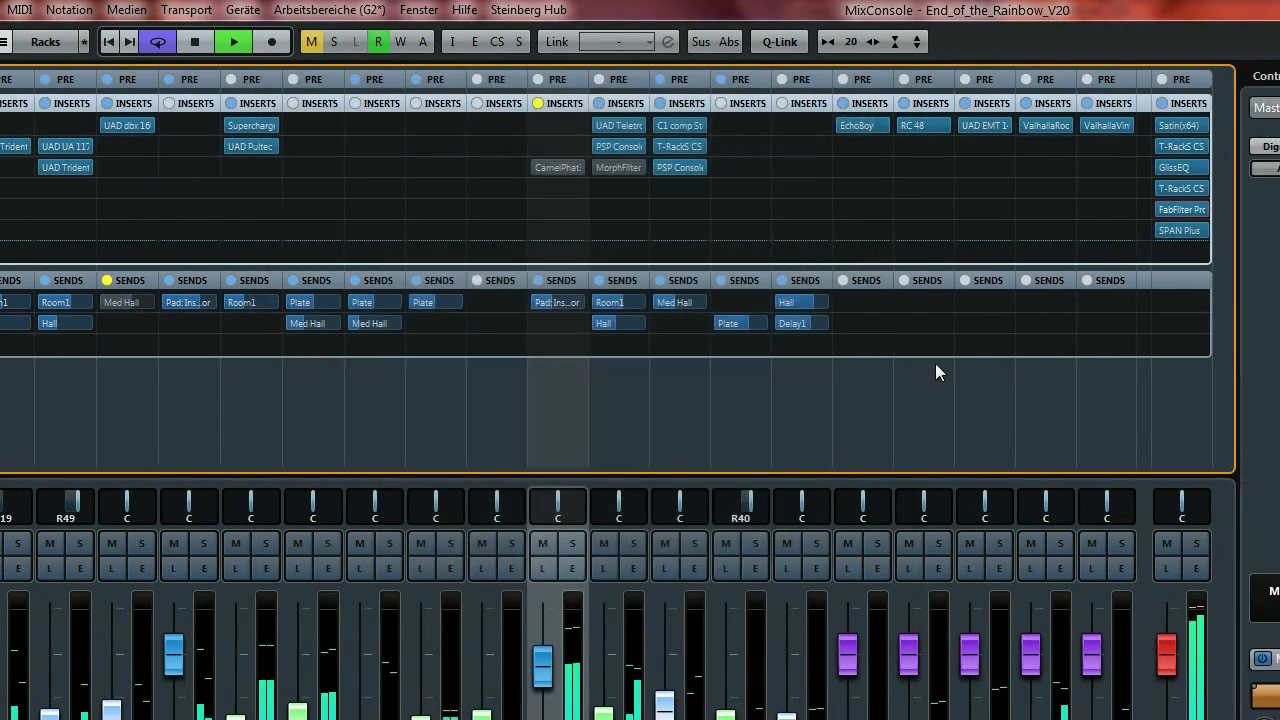
key("space")
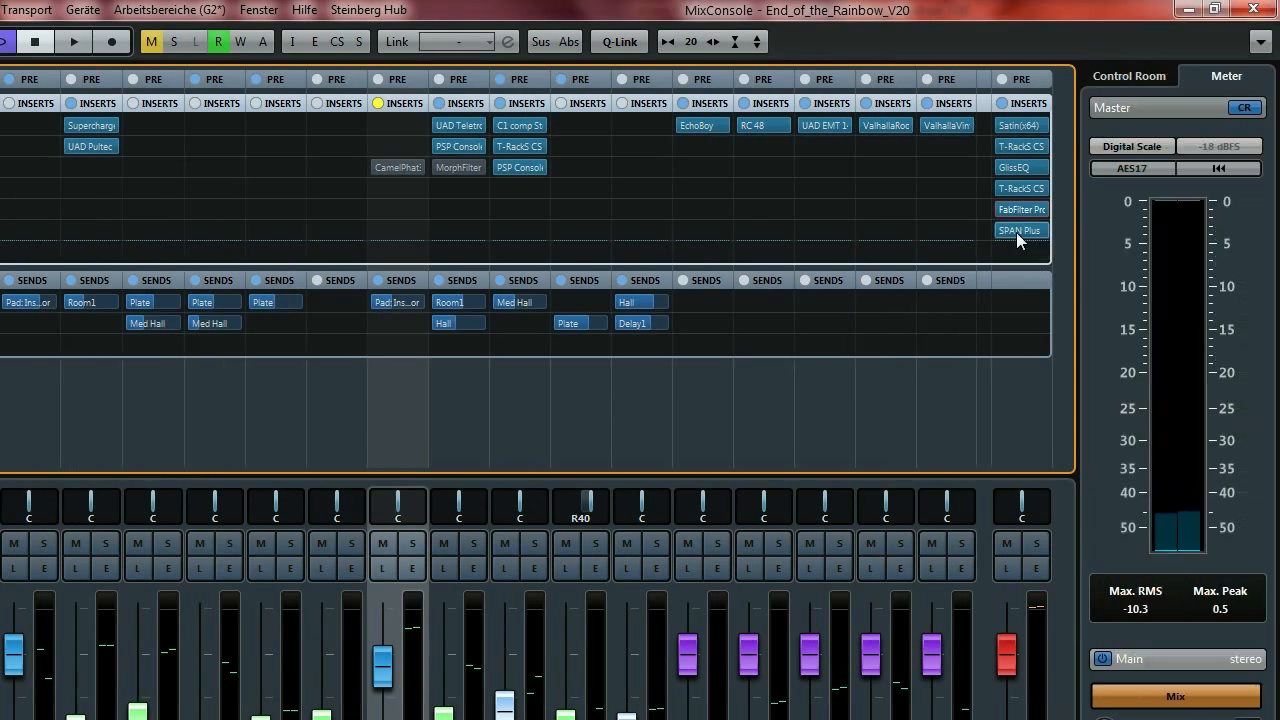
left_click(1020, 232)
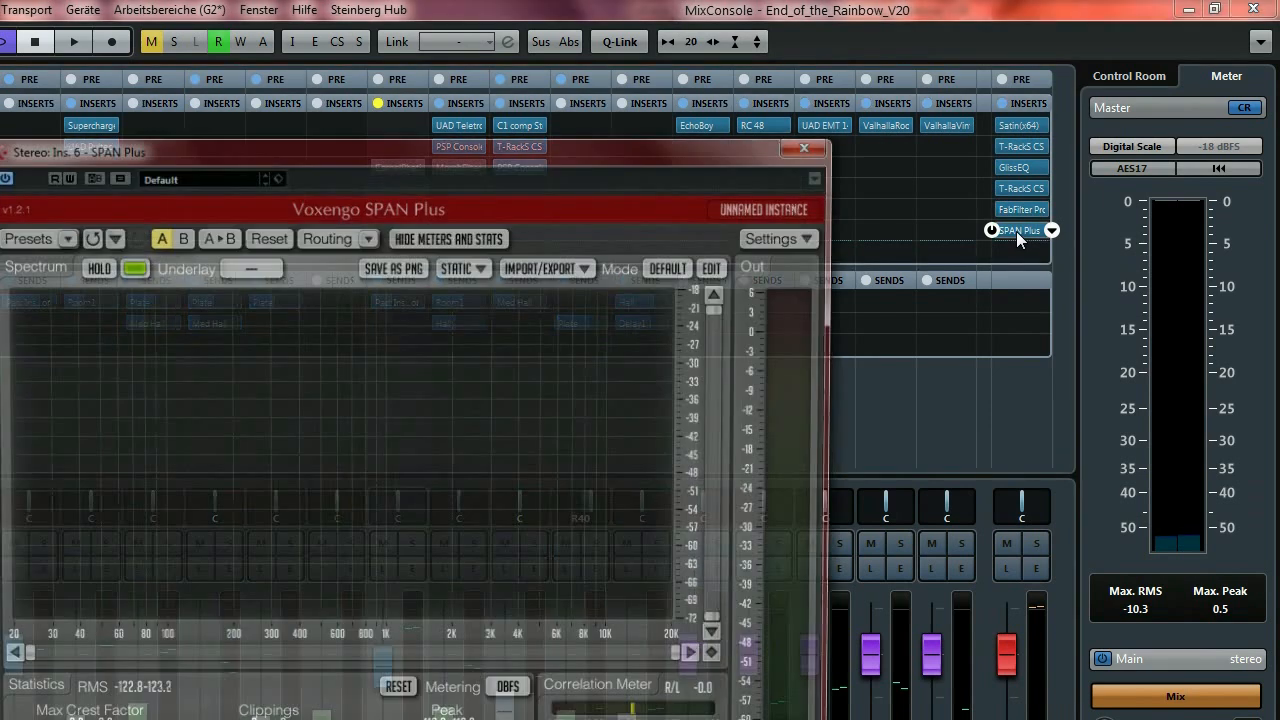
left_click_drag(629, 147, 651, 101)
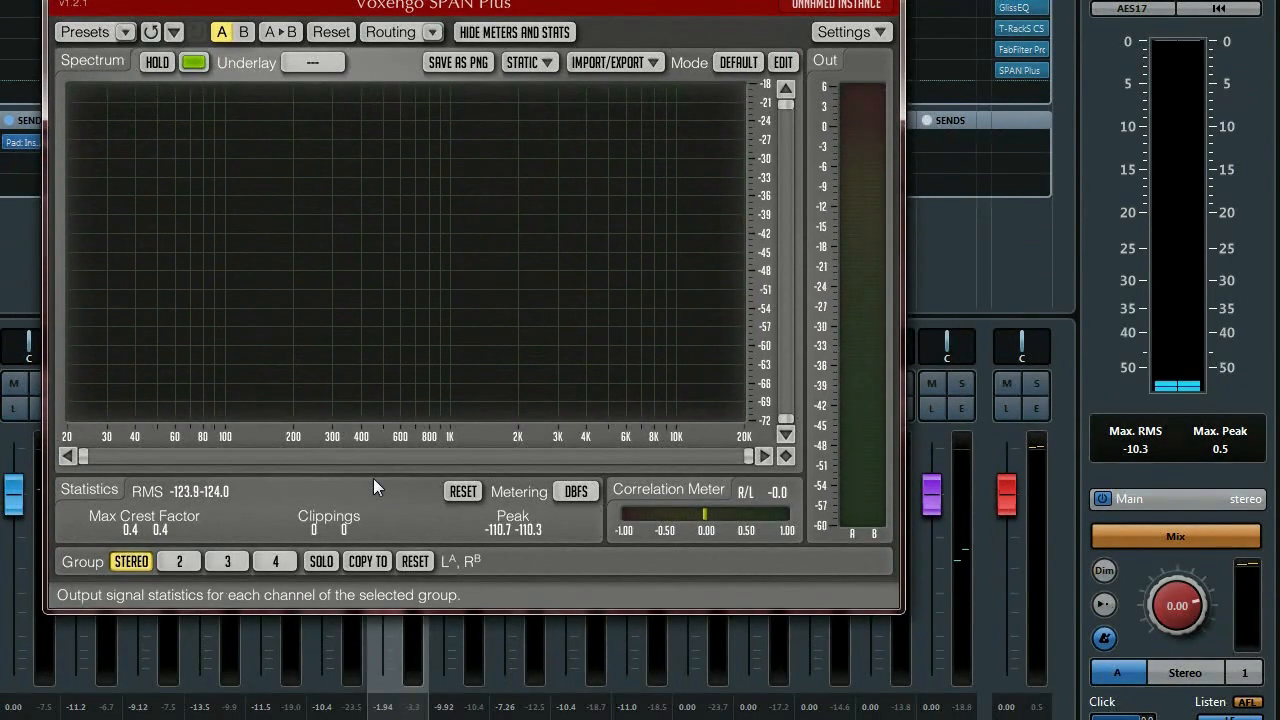
key("space")
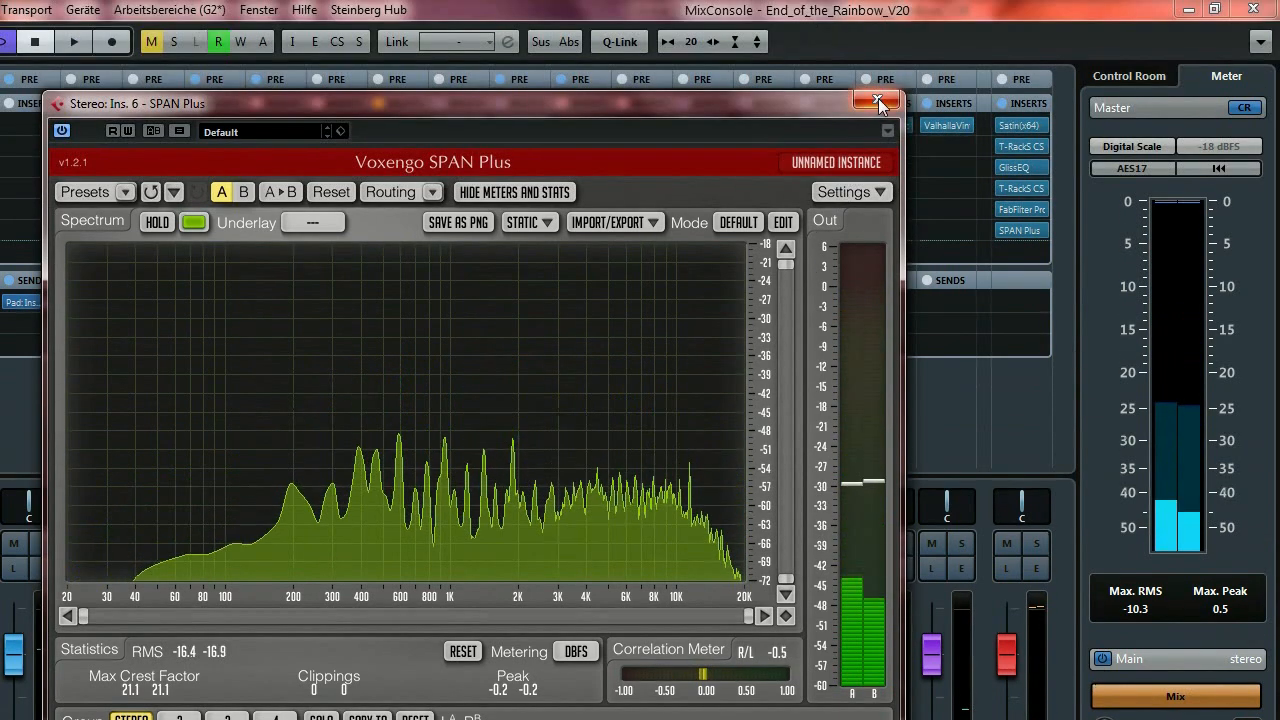
left_click(877, 60)
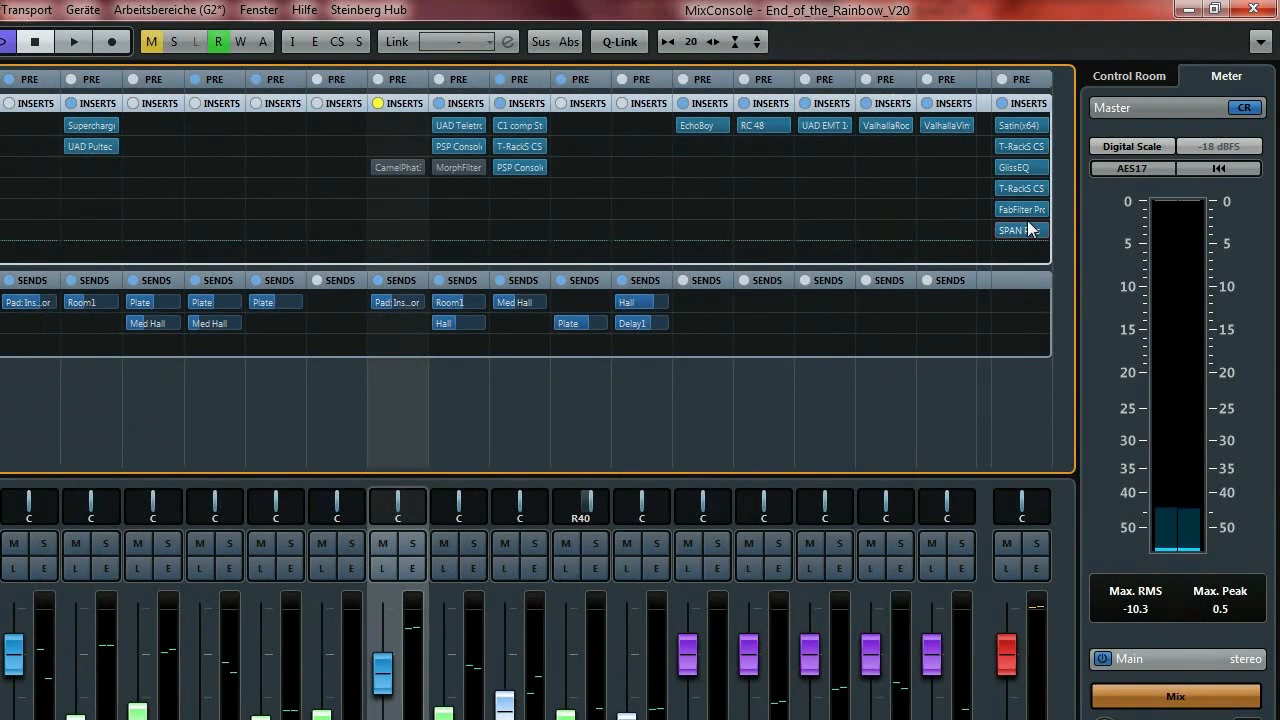
Move SPAN Plus from the master inserts to the Control Room's first insert, then play to feed it.
left_click_drag(1024, 236, 1100, 41)
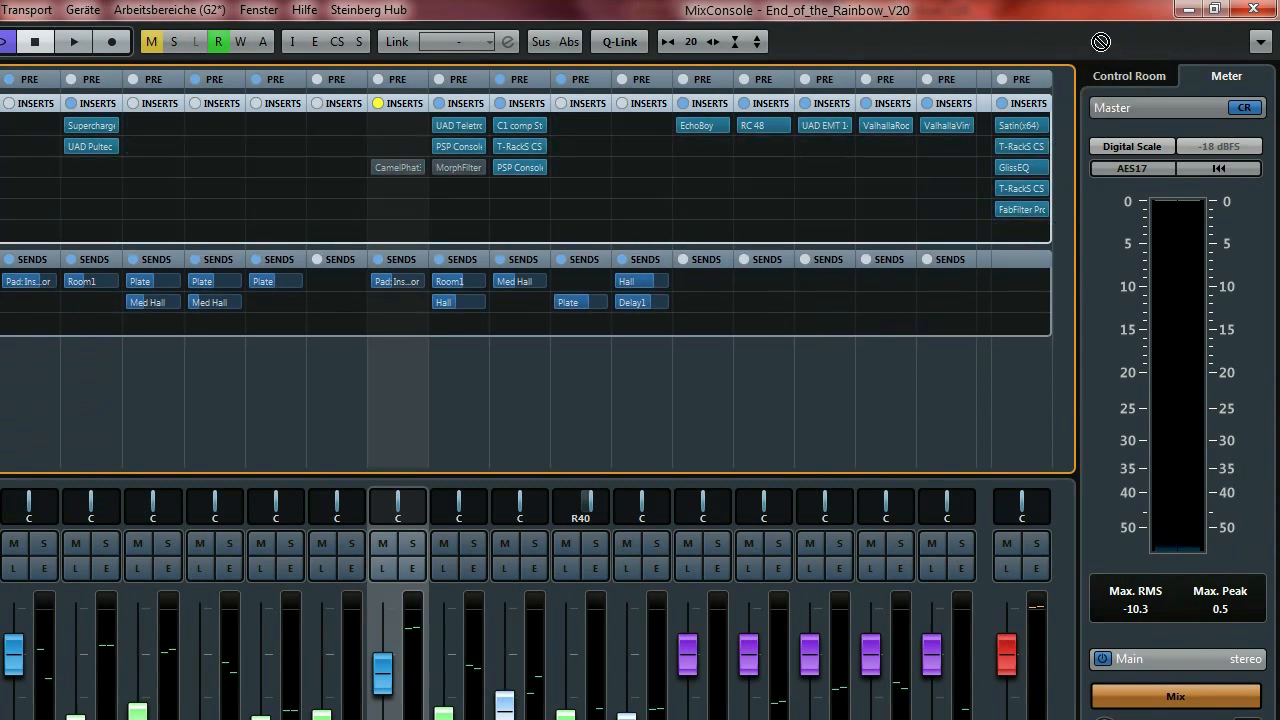
left_click(1126, 77)
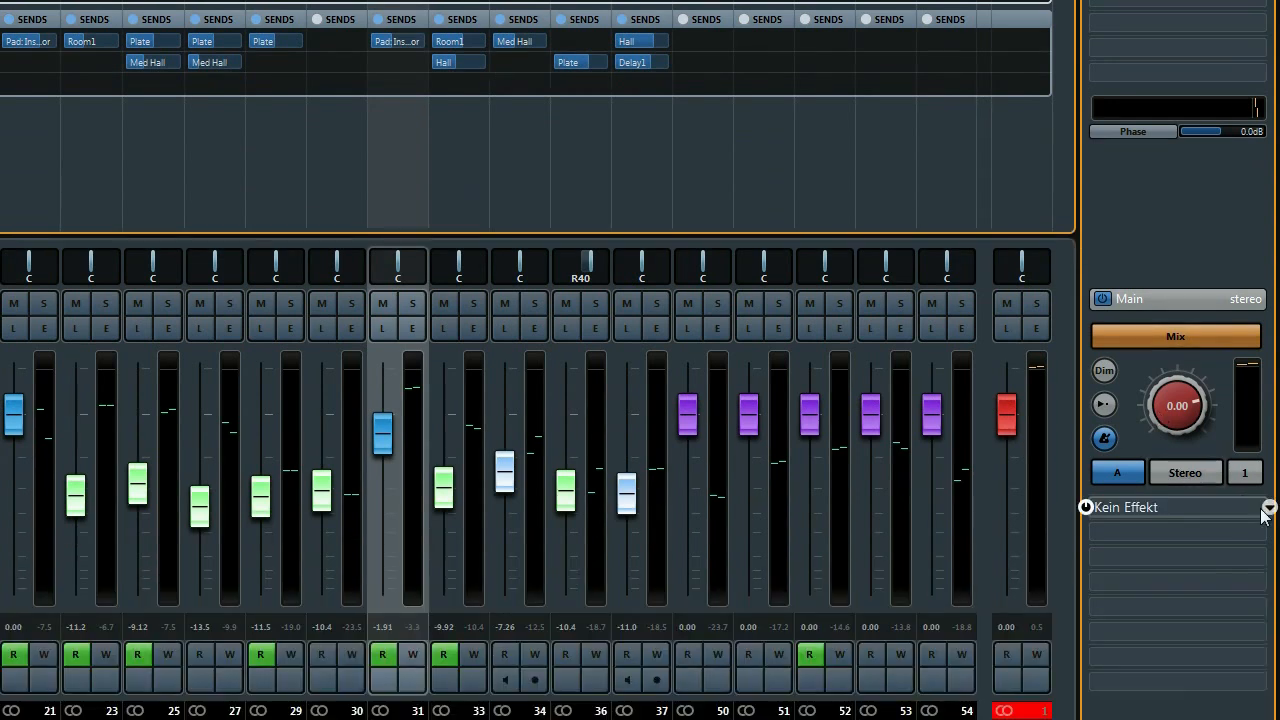
left_click(1268, 510)
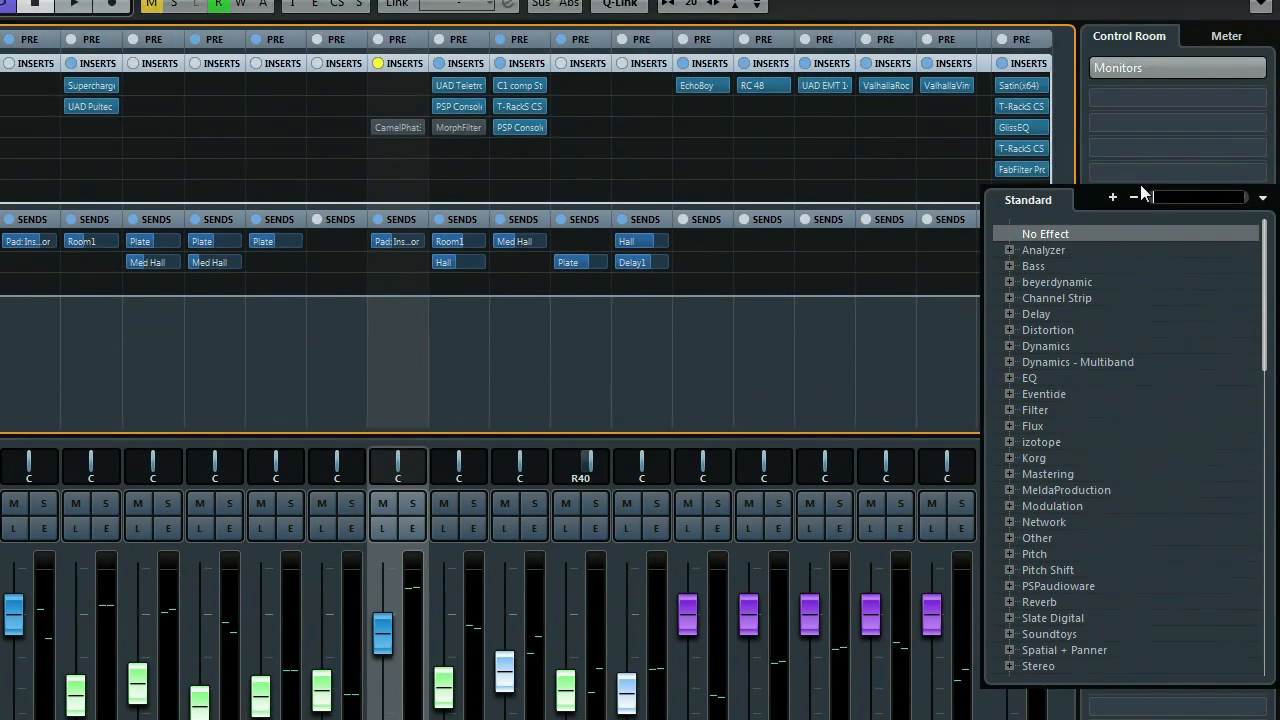
type("span")
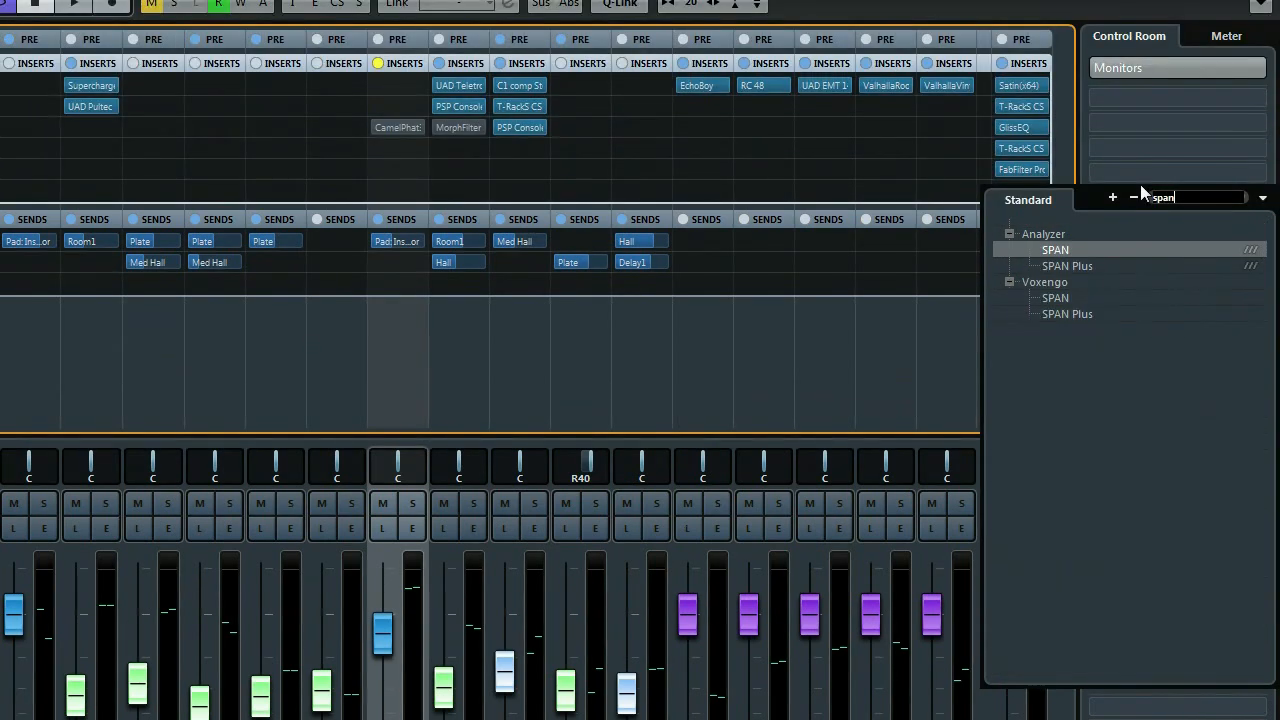
left_click(1102, 264)
left_click_drag(589, 112, 477, 108)
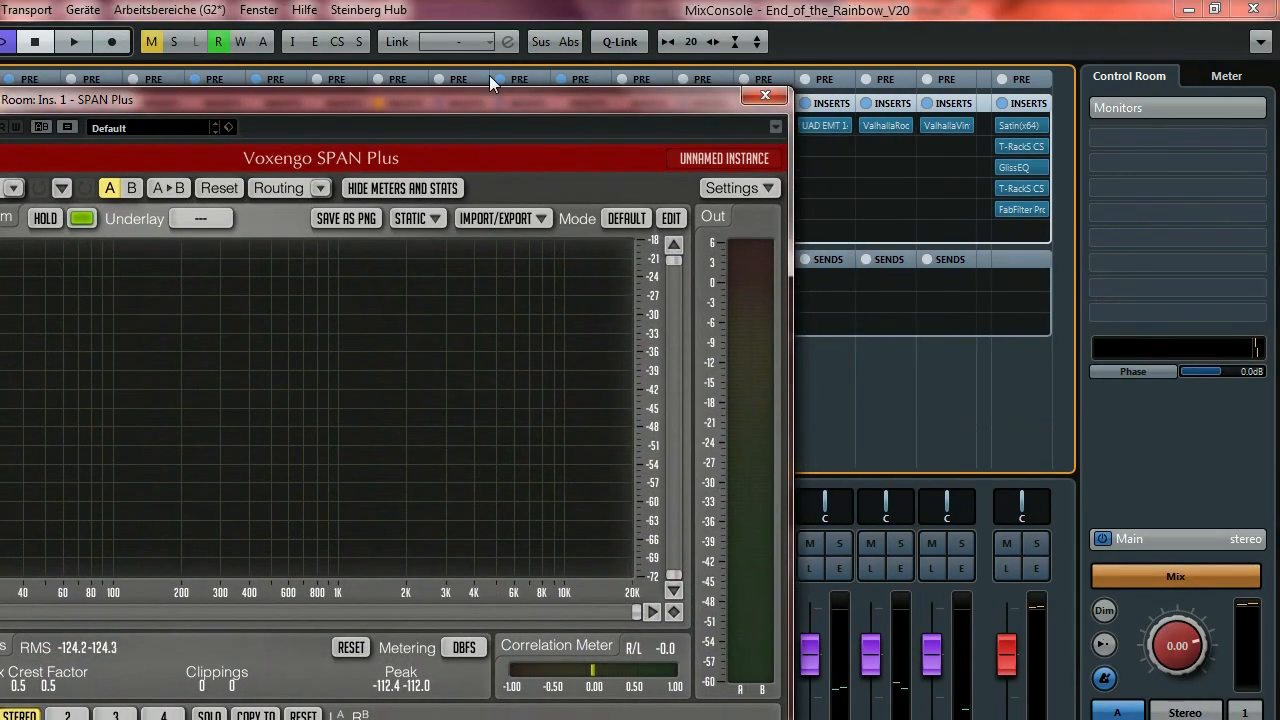
key("space")
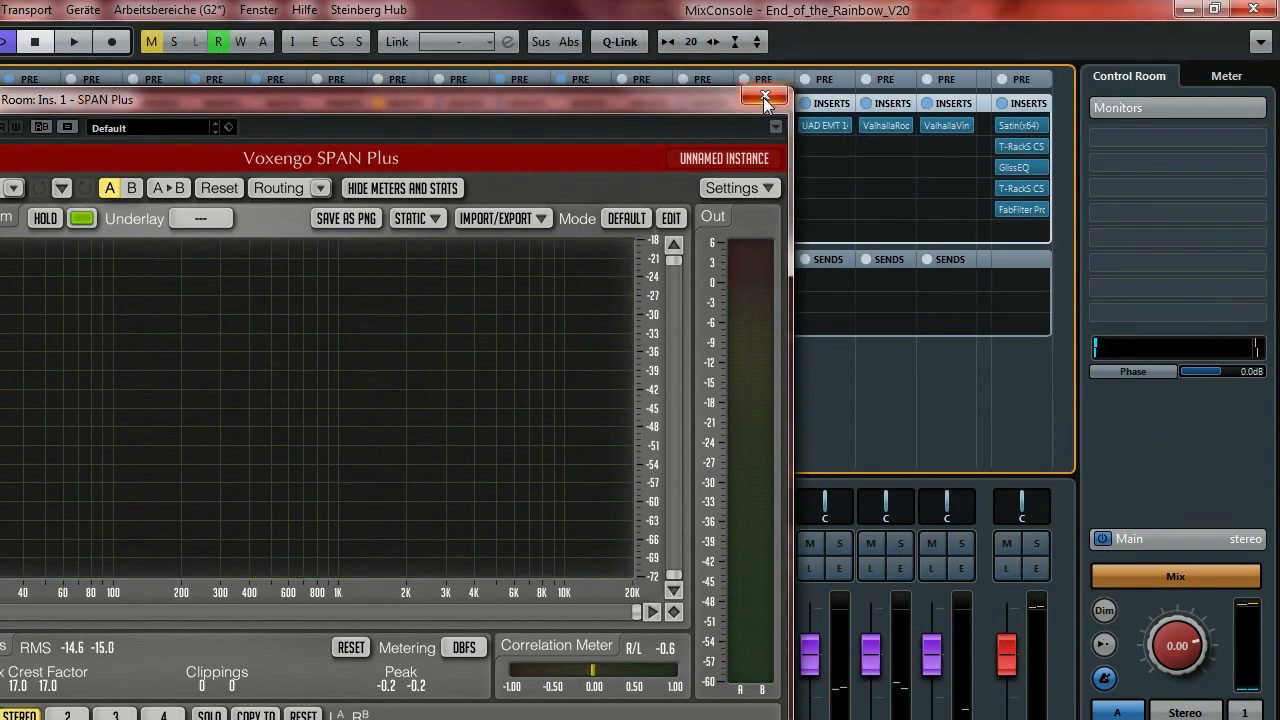
Close the SPAN Plus analyzer and return to the MixConsole faders.
left_click(764, 97)
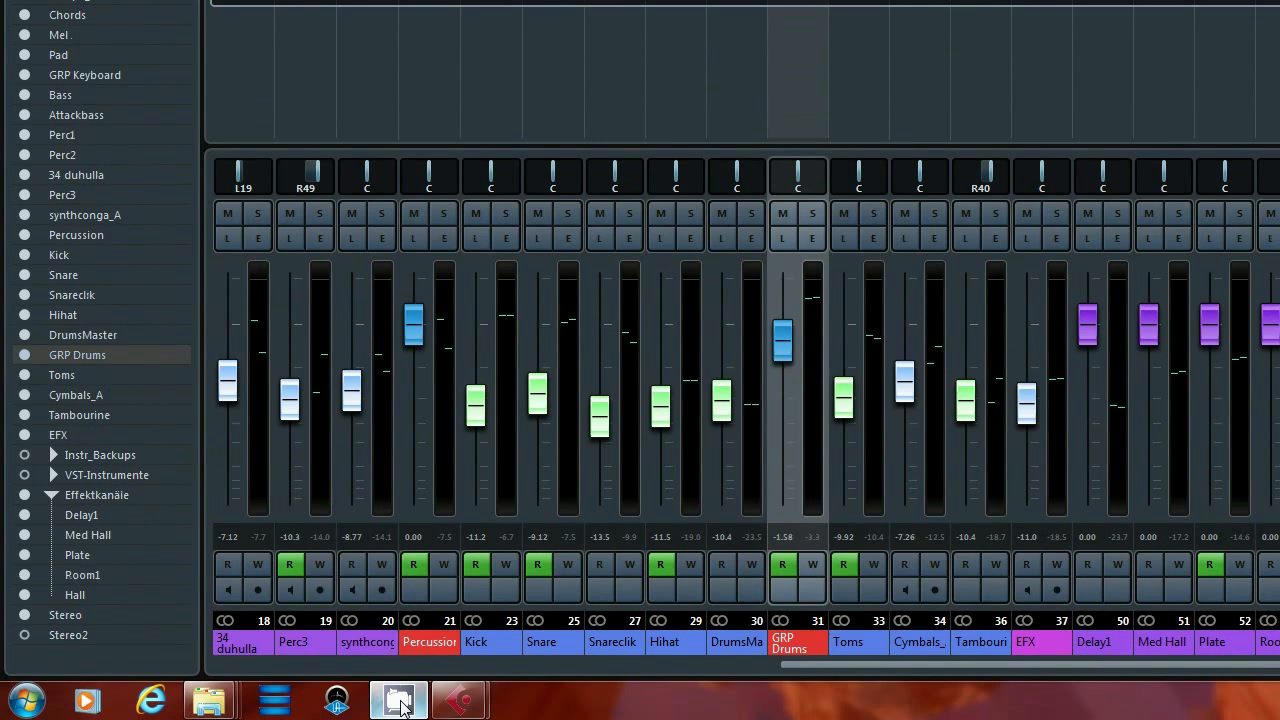
mouse_move(473, 709)
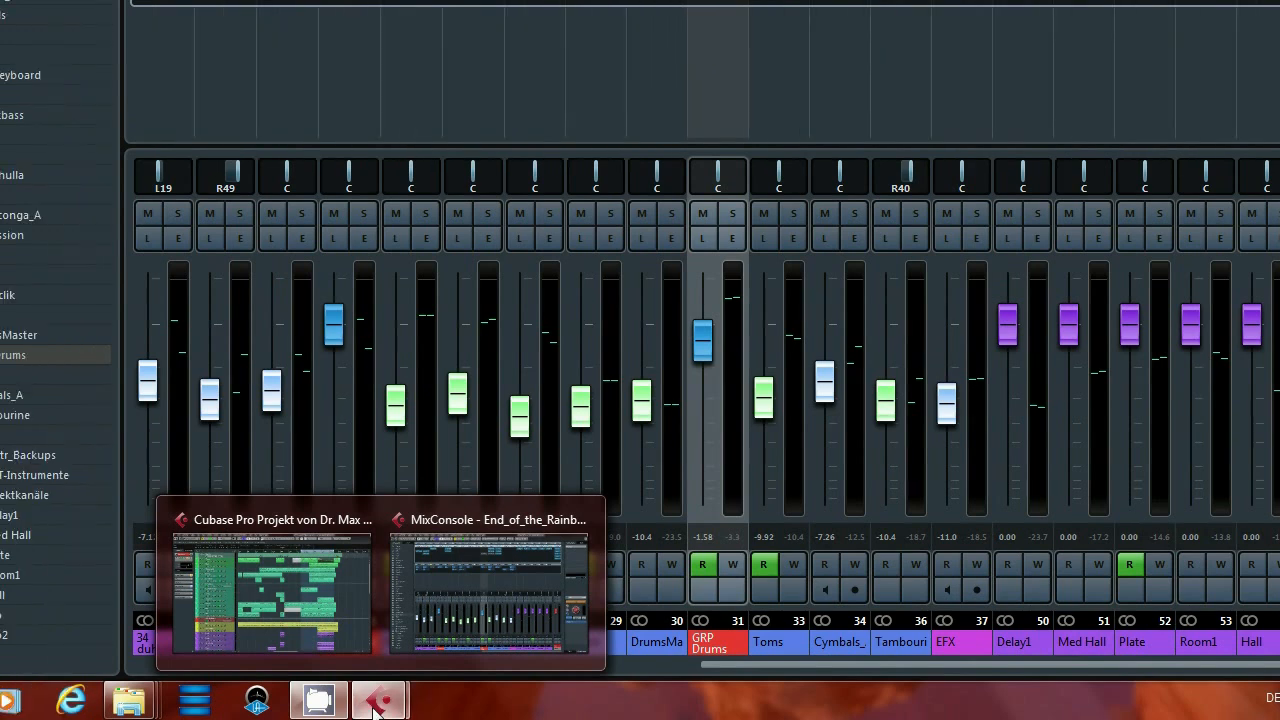
left_click(375, 707)
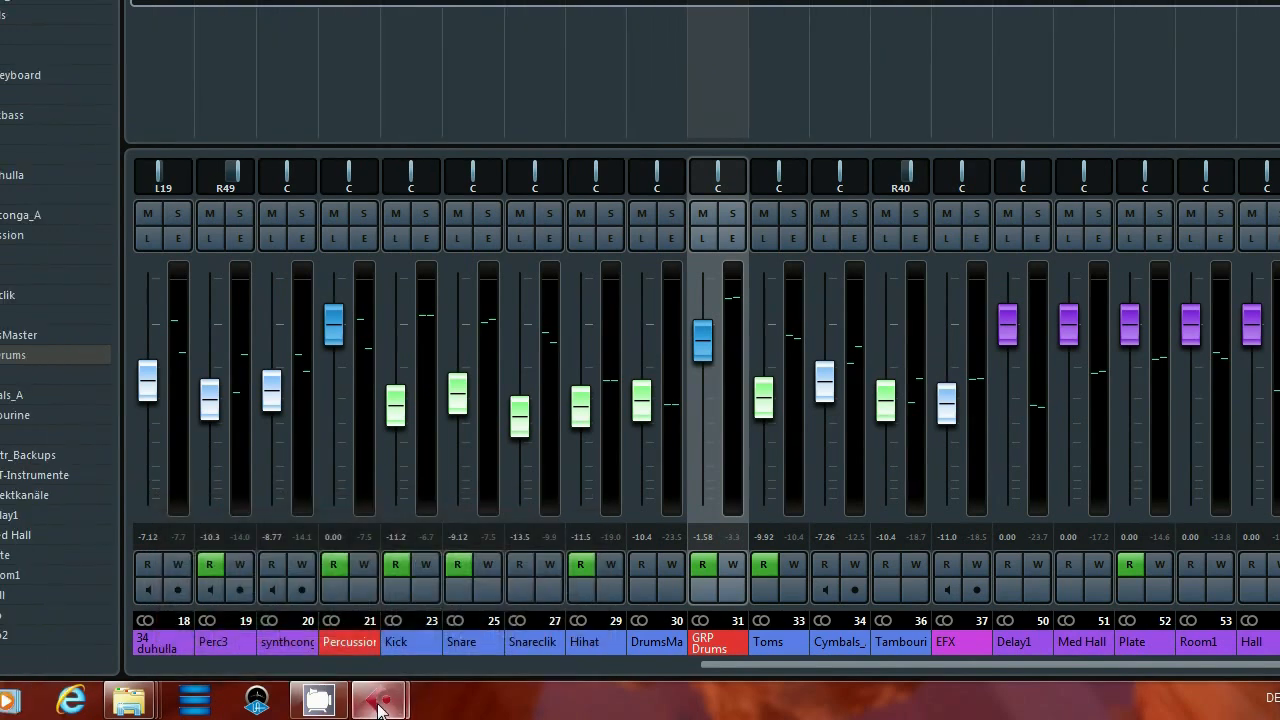